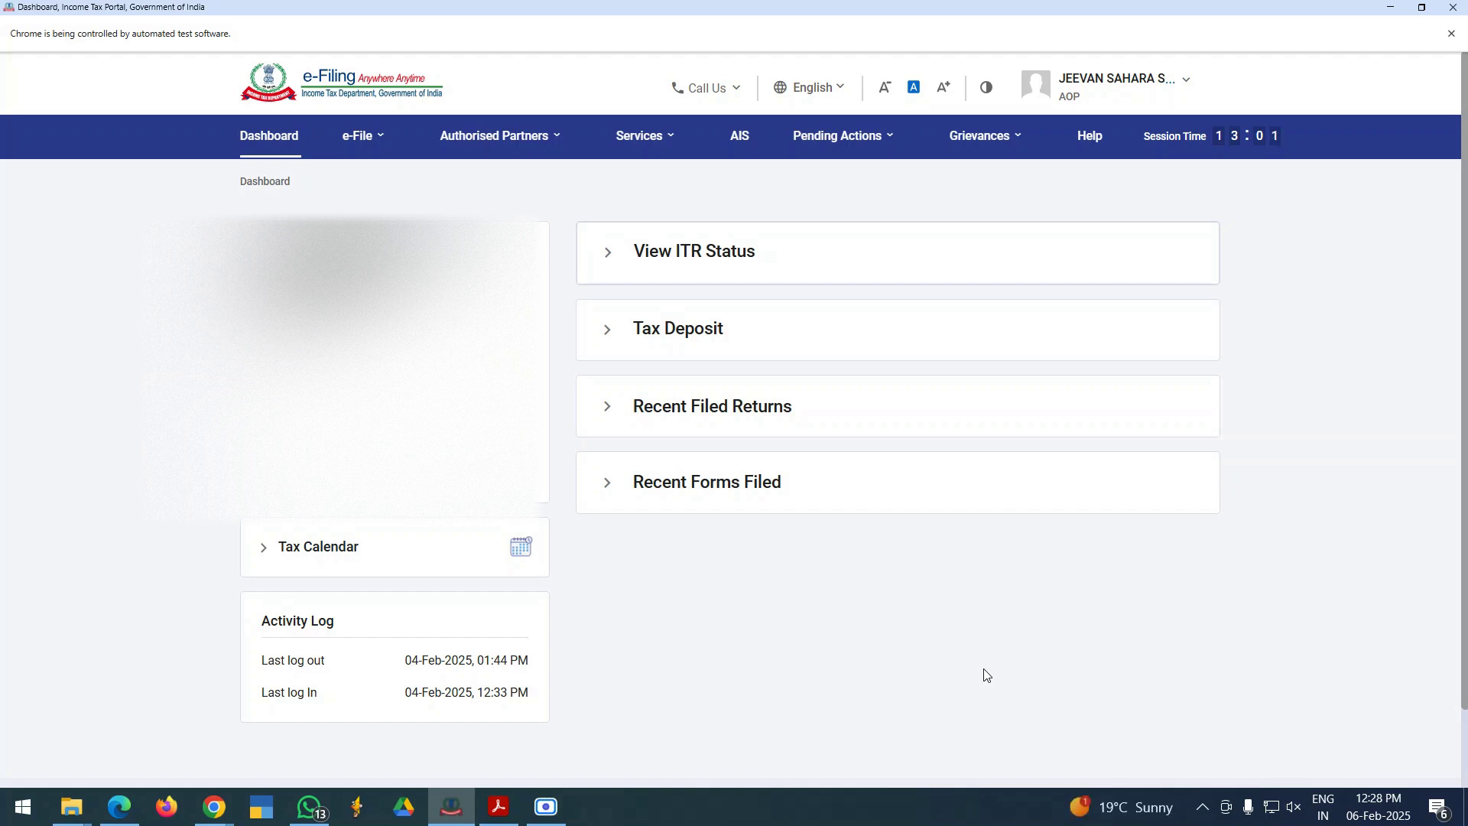
- Open the File Income Tax Forms page of the e-Filing portal
{"action": "left_click", "coordinate": [365, 138]}
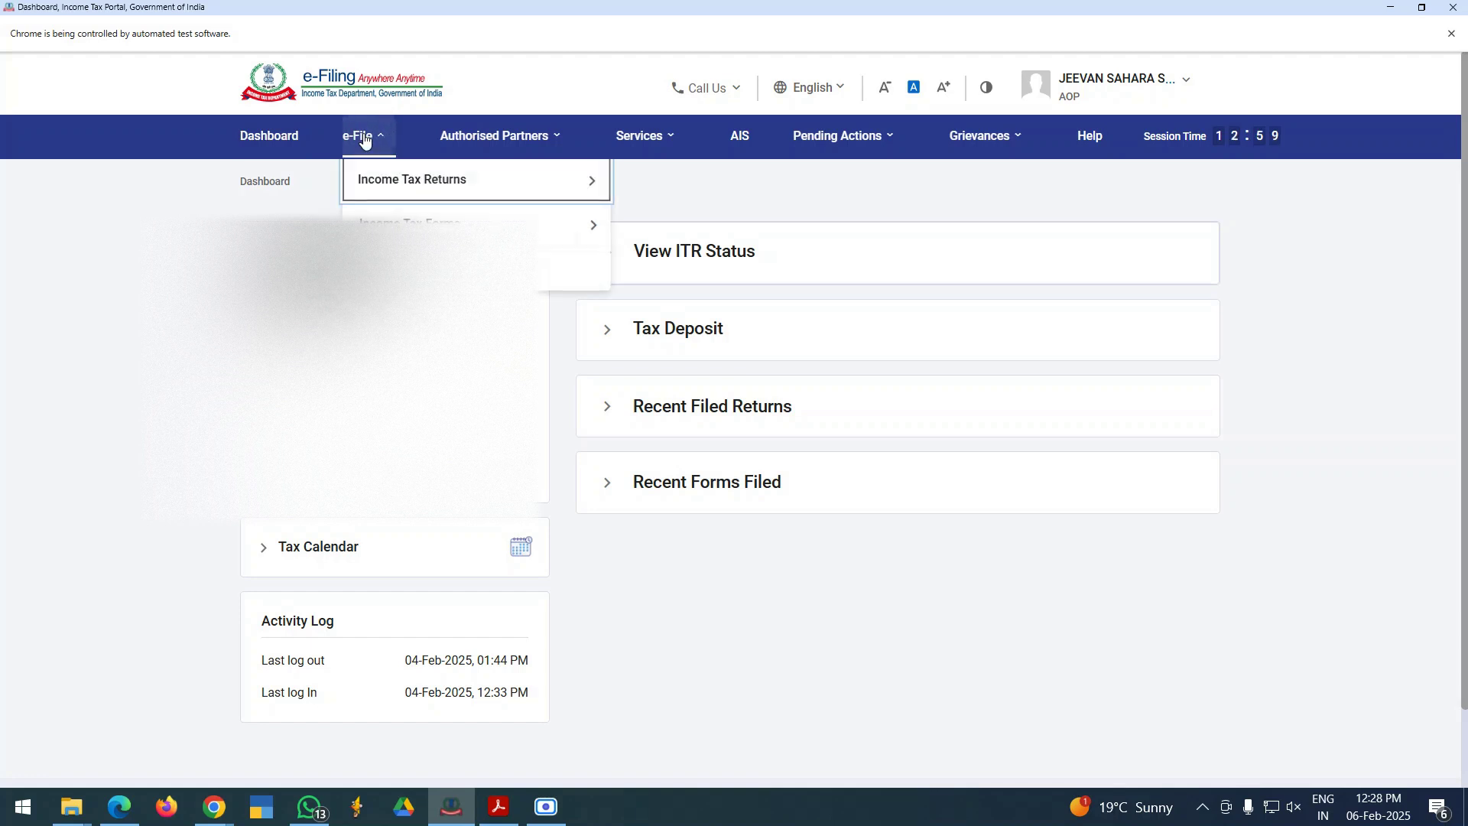
{"action": "mouse_move", "coordinate": [377, 217]}
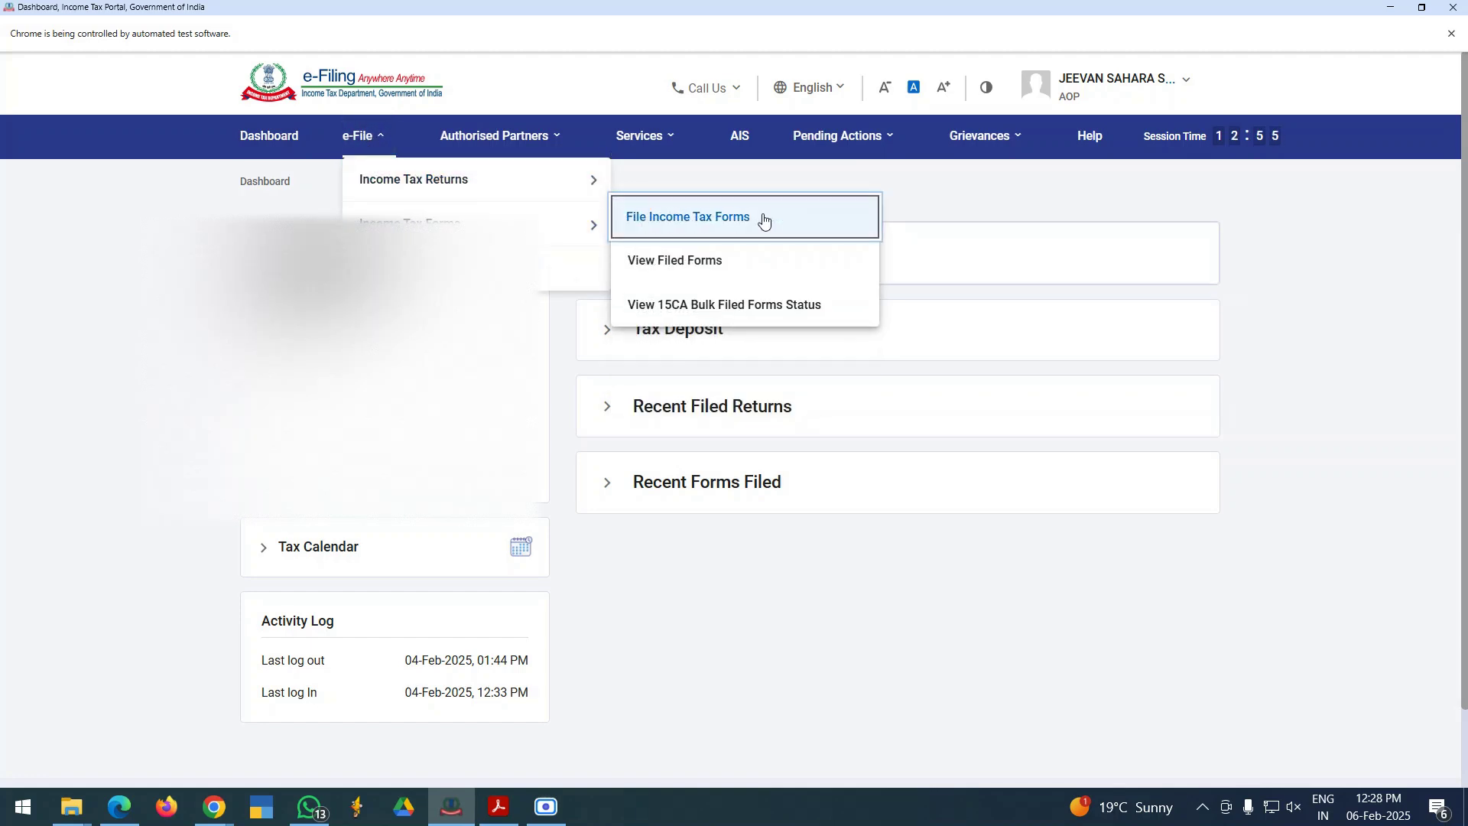
{"action": "left_click", "coordinate": [763, 218]}
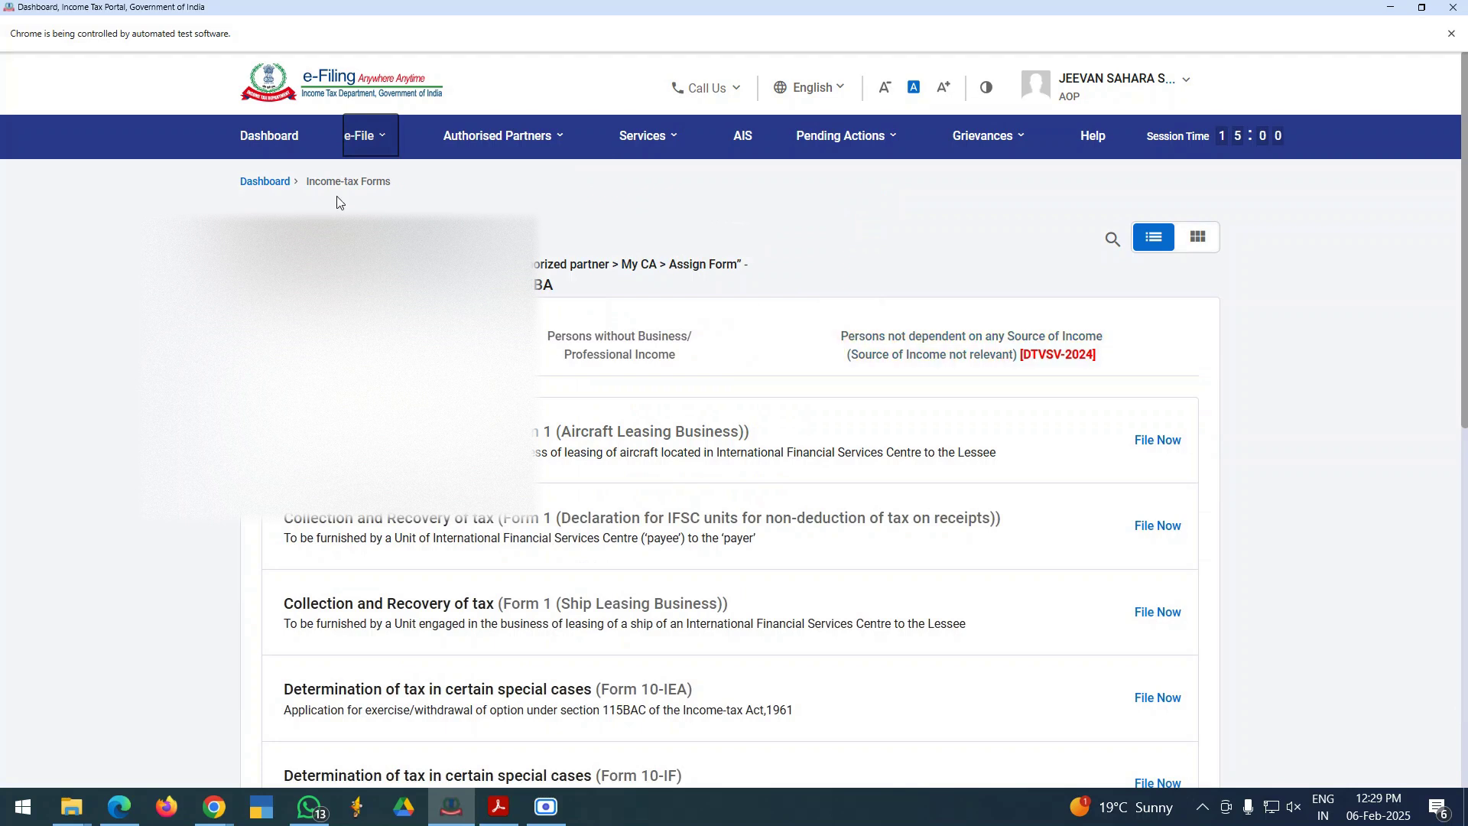
{"action": "left_click", "coordinate": [383, 135]}
{"action": "mouse_move", "coordinate": [390, 221]}
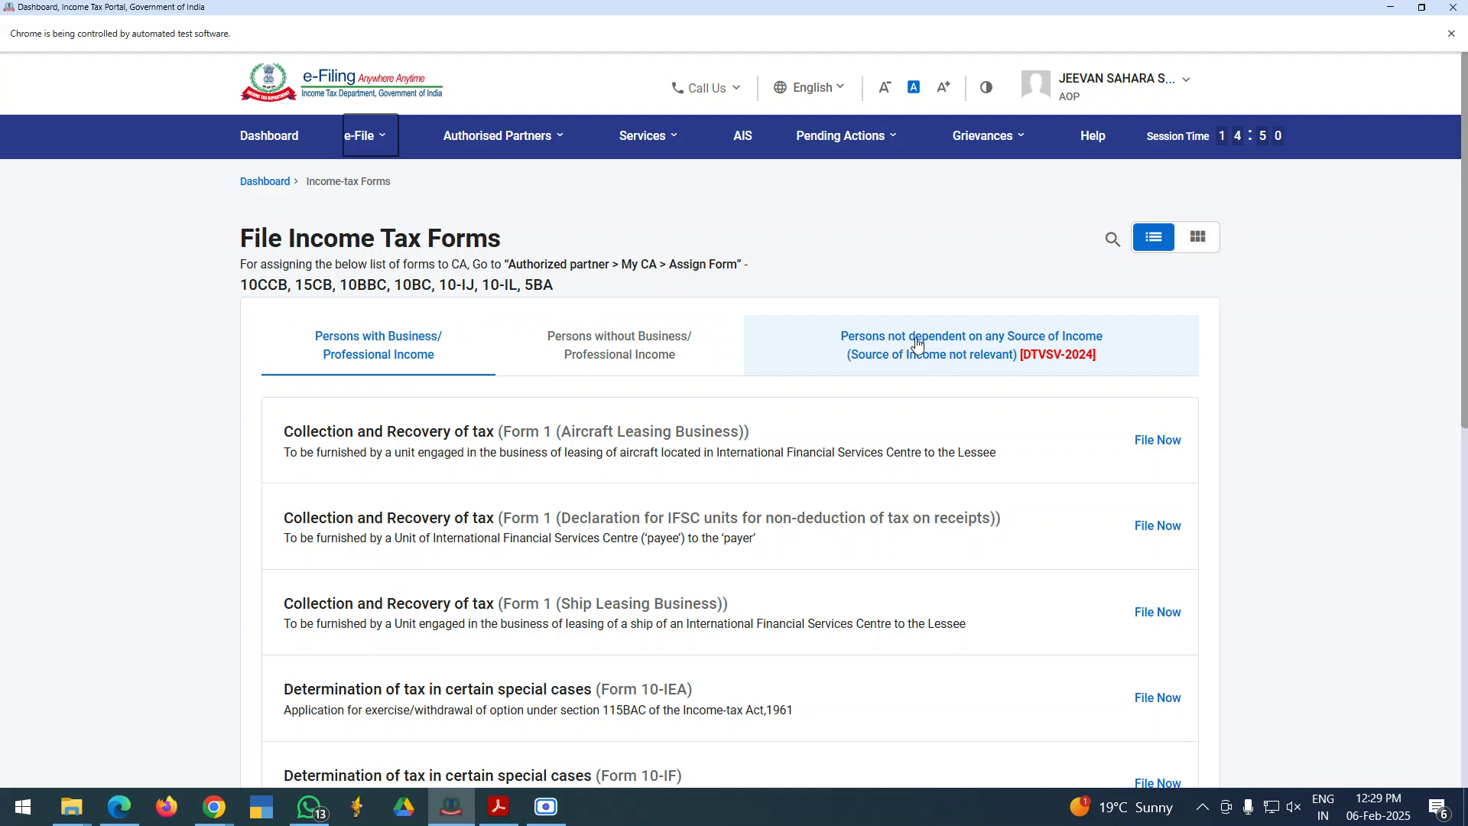
- Open Form 10AB, the application for registration or approval, under persons not dependent on any source of income
{"action": "left_click", "coordinate": [964, 358]}
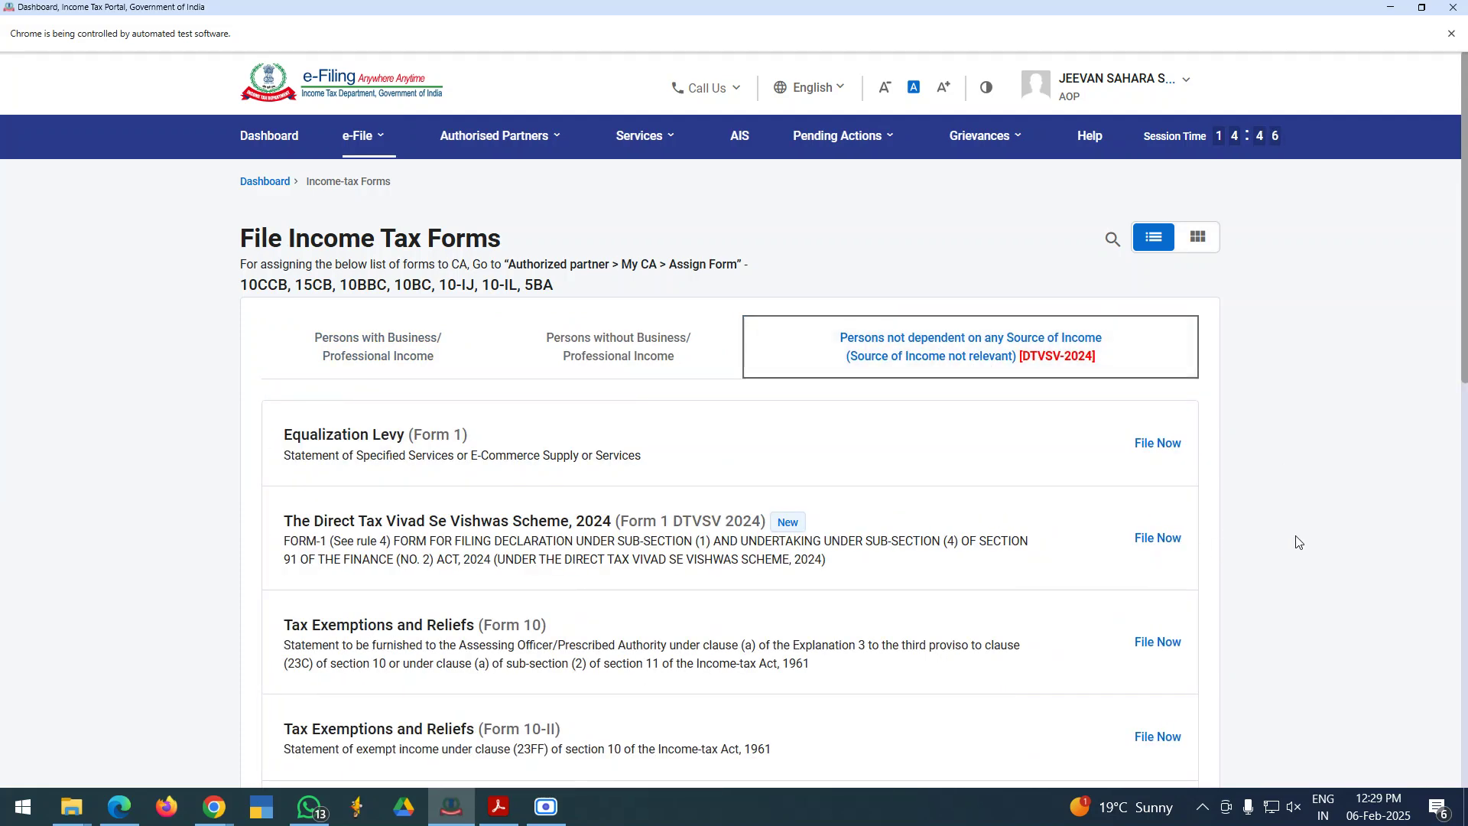
{"action": "scroll", "coordinate": [1224, 577], "scroll_direction": "down", "scroll_amount": 6}
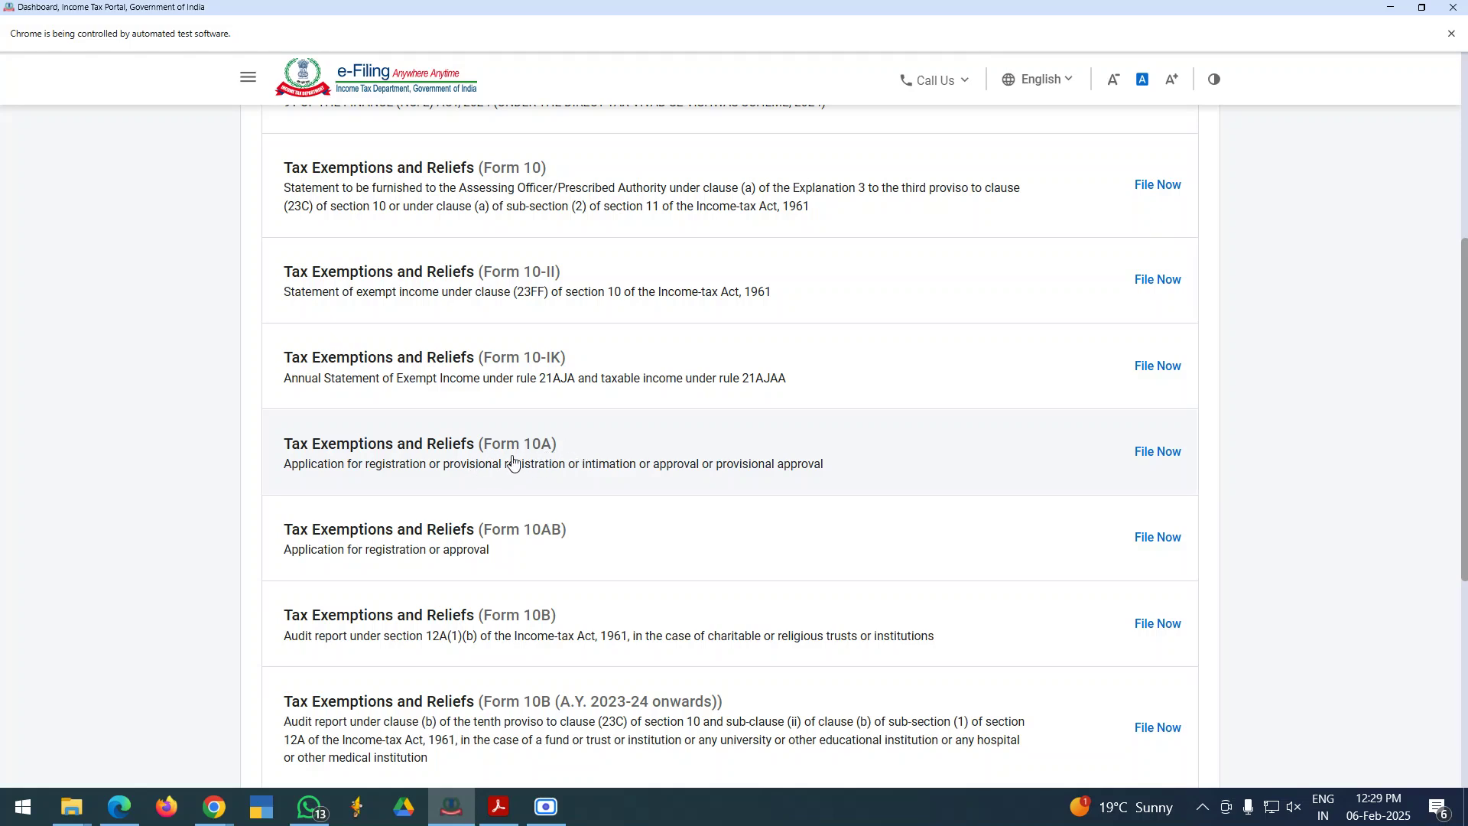
{"action": "left_click", "coordinate": [570, 548]}
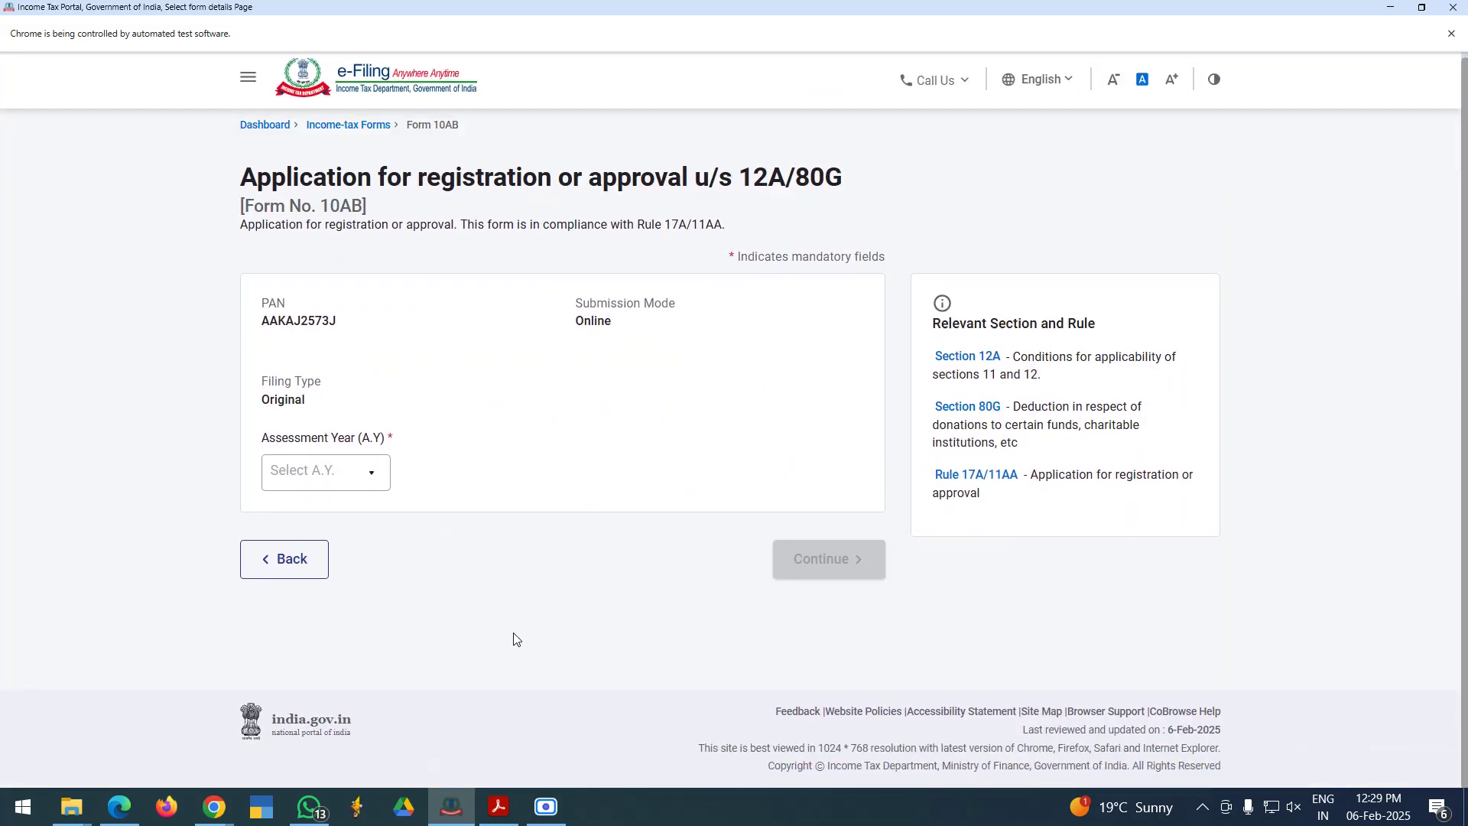
- Set the assessment year of Form 10AB to 2025-26 and continue to its instruction page
{"action": "left_click", "coordinate": [365, 478]}
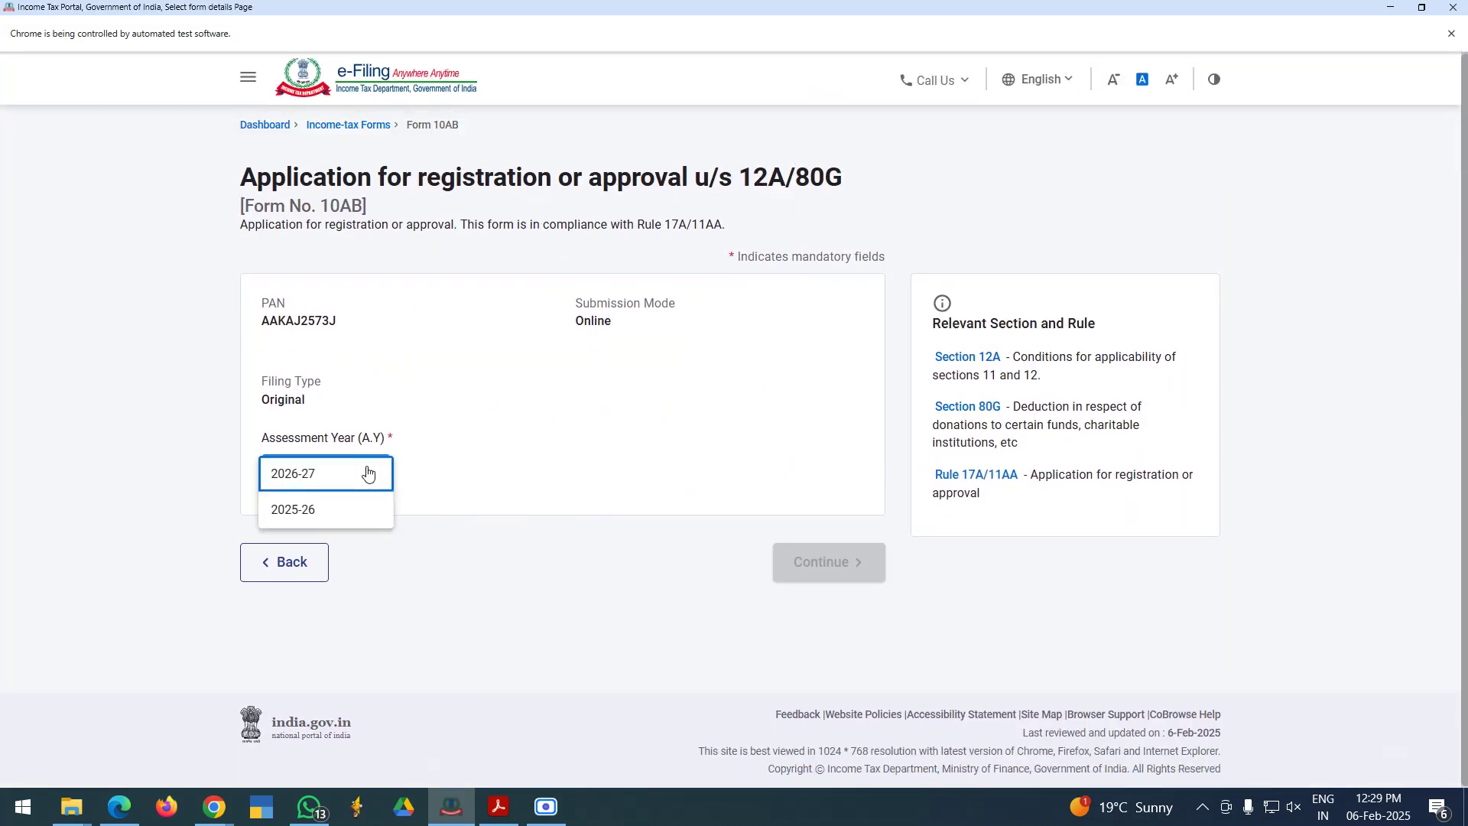
{"action": "left_click", "coordinate": [343, 516]}
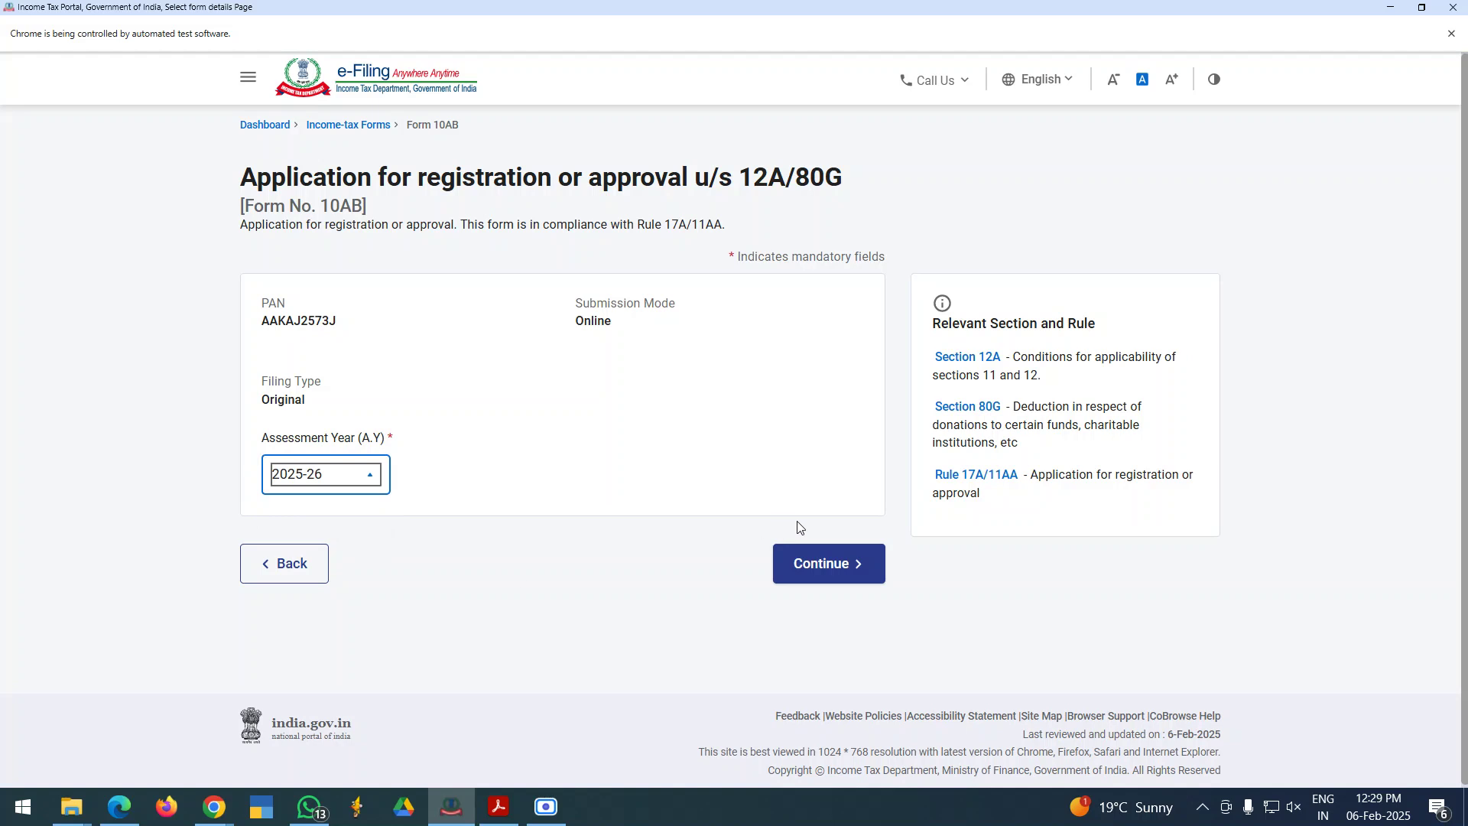
{"action": "left_click", "coordinate": [828, 564]}
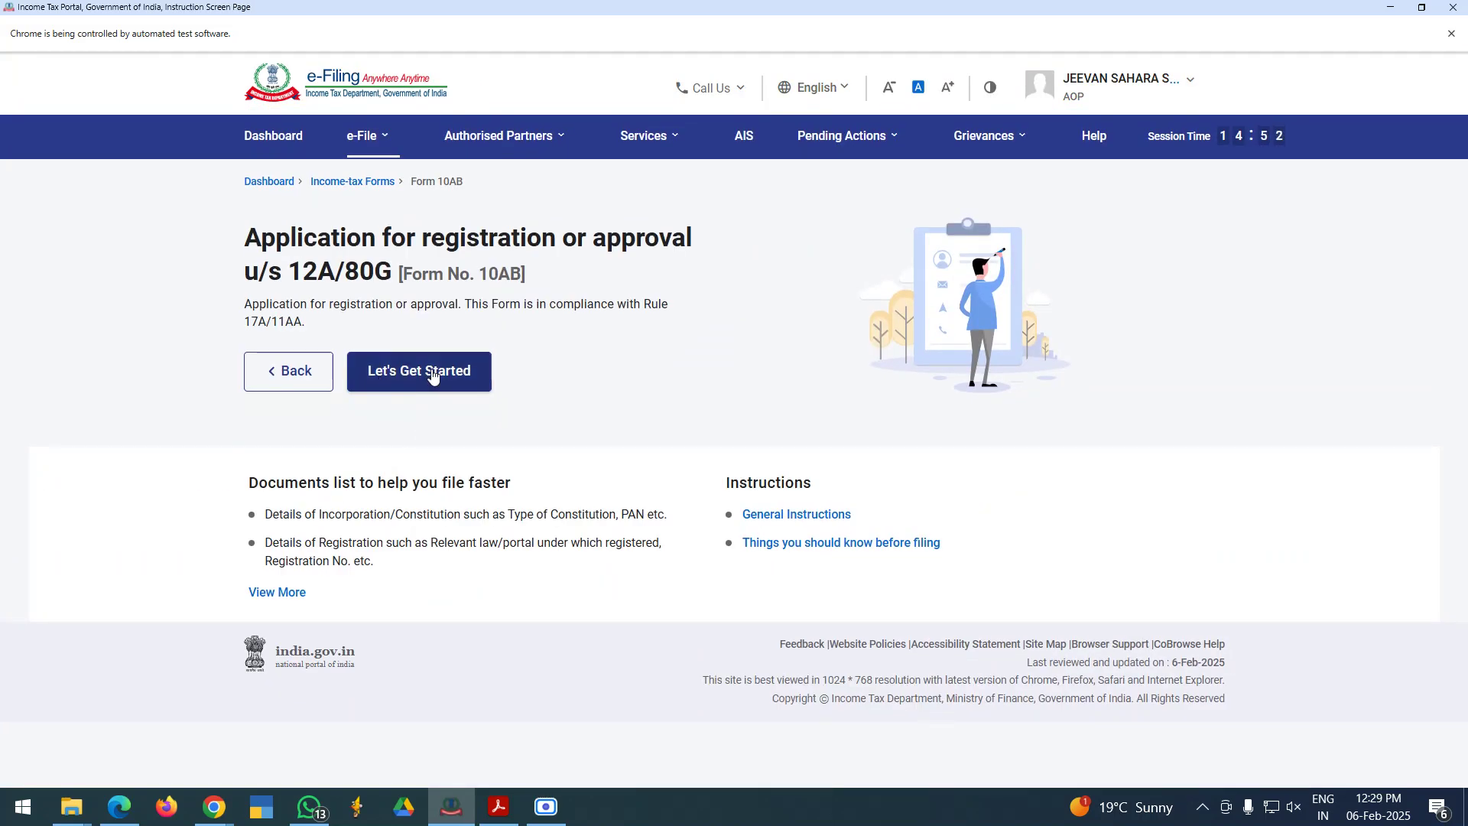
- Start the Form 10AB application and open the Incorporation/constitution, Other Registrations and Key Persons details section
{"action": "left_click", "coordinate": [437, 372]}
{"action": "scroll", "coordinate": [832, 632], "scroll_direction": "down", "scroll_amount": 2}
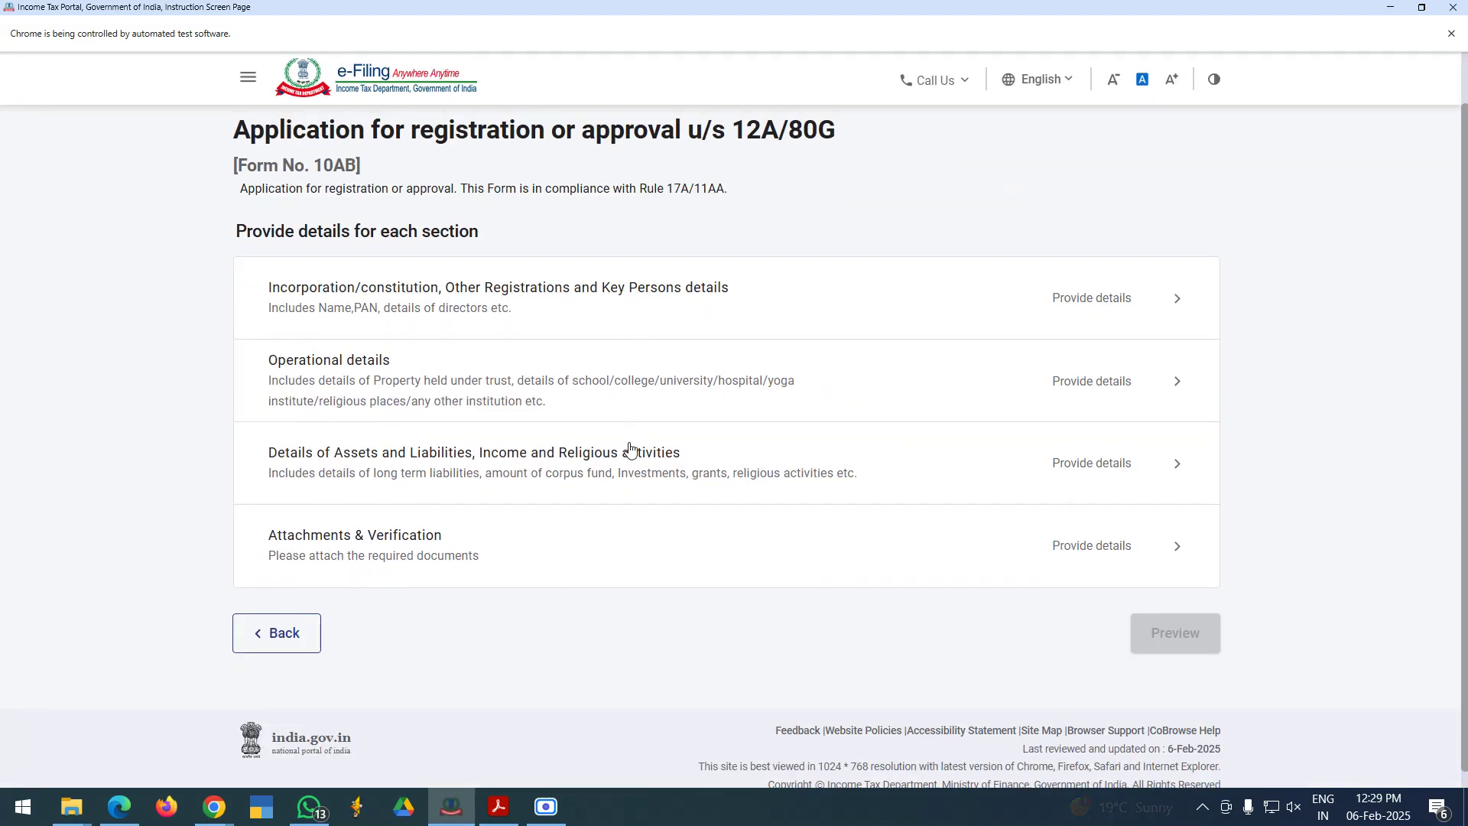
{"action": "left_click", "coordinate": [465, 288]}
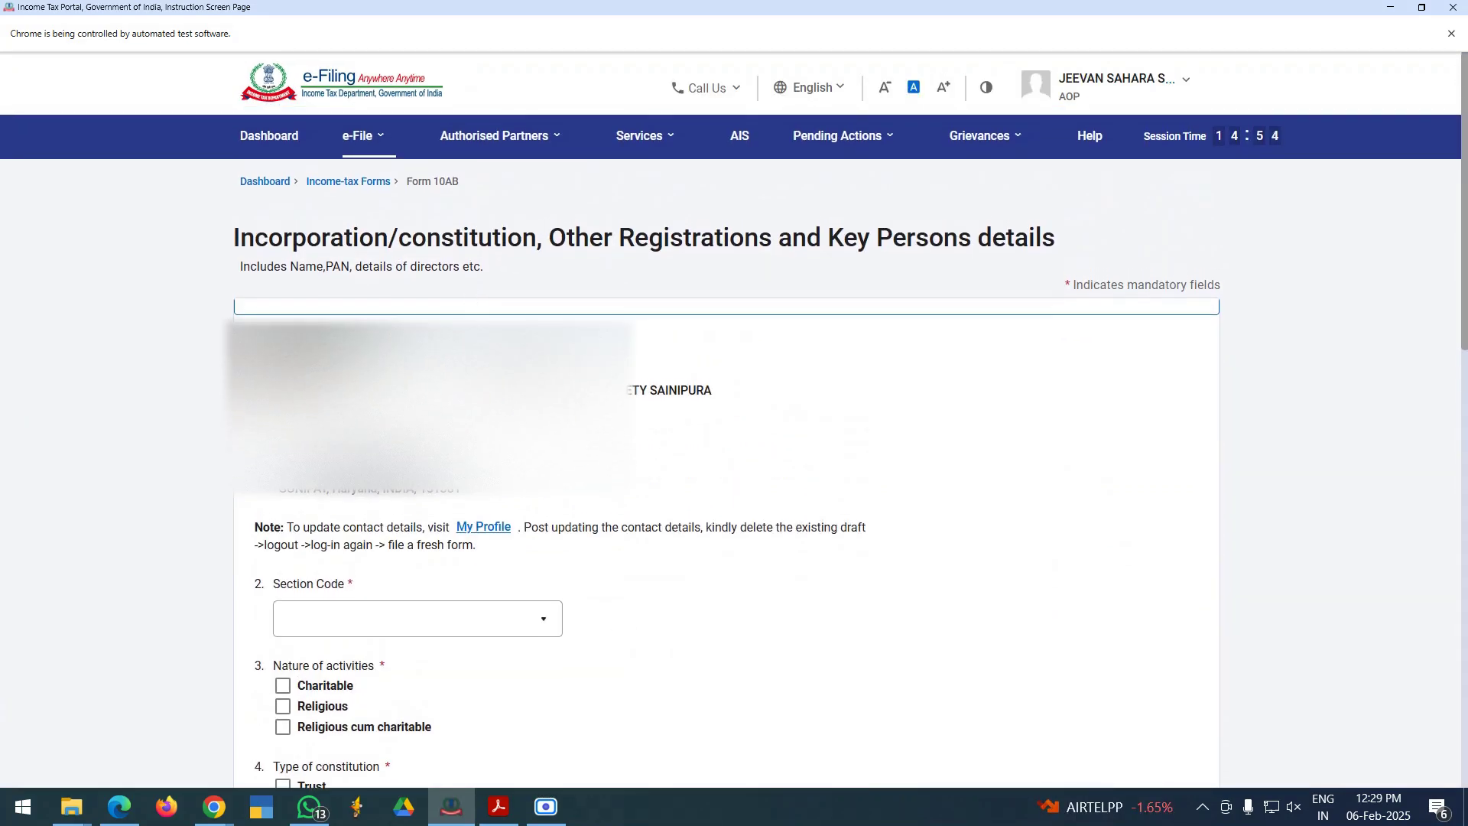
- Review all the Section Code options for sections 12A and 80G in question 2 of the form
{"action": "scroll", "coordinate": [579, 564], "scroll_direction": "down", "scroll_amount": 3}
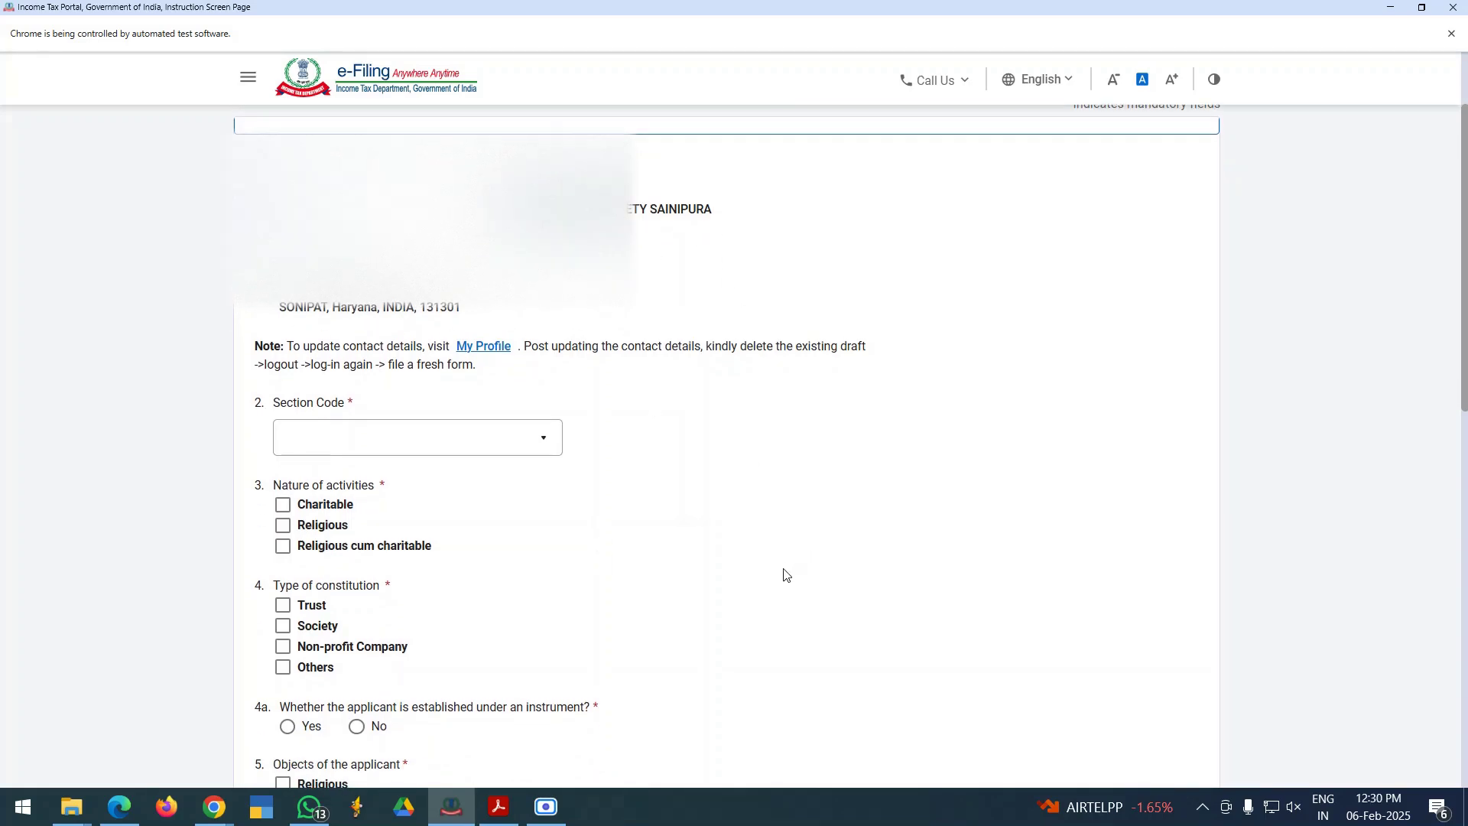
{"action": "scroll", "coordinate": [783, 574], "scroll_direction": "down", "scroll_amount": 3}
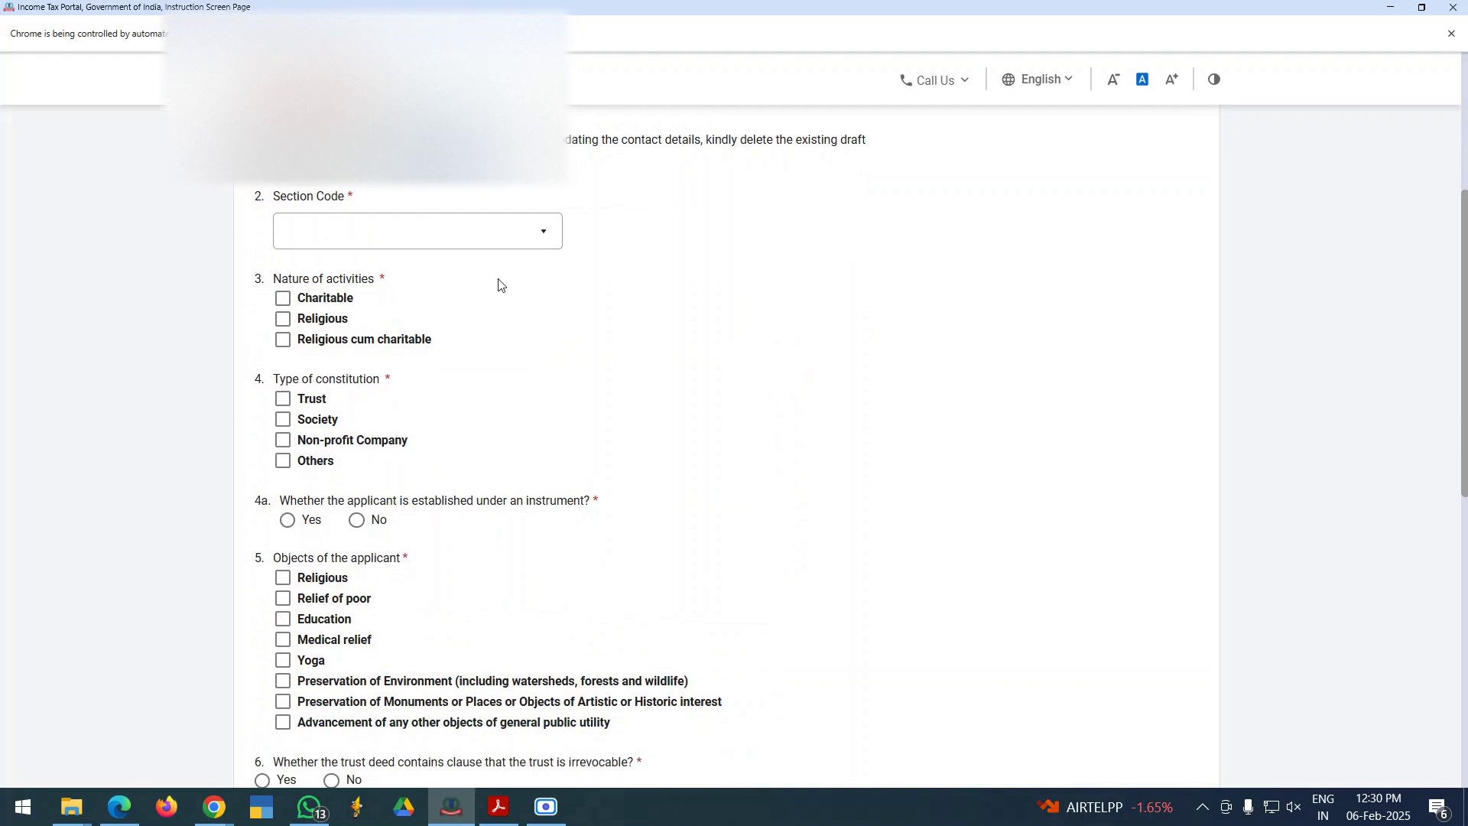
{"action": "left_click", "coordinate": [499, 238]}
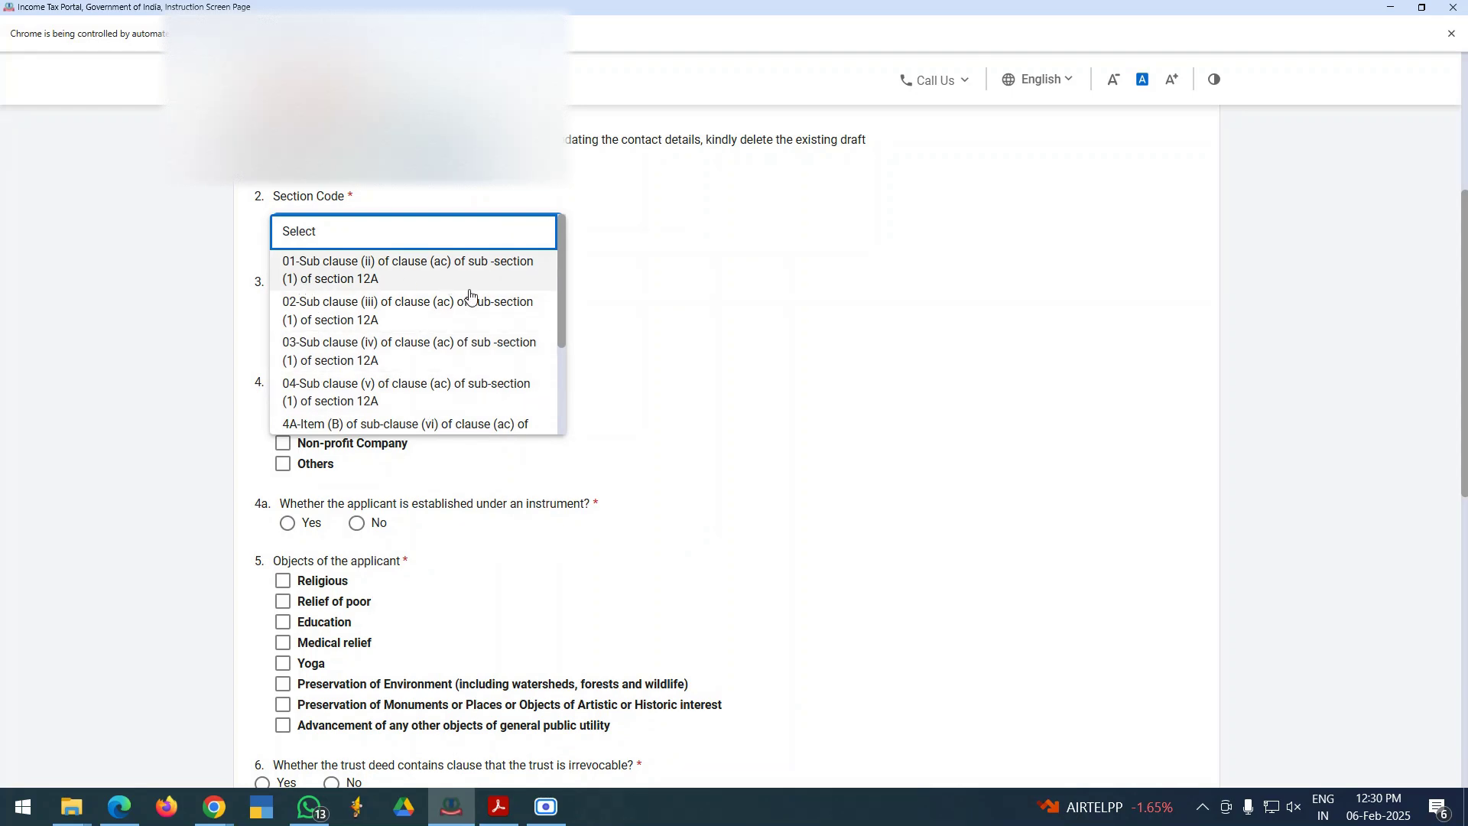
{"action": "left_click_drag", "start_coordinate": [566, 319], "coordinate": [570, 436]}
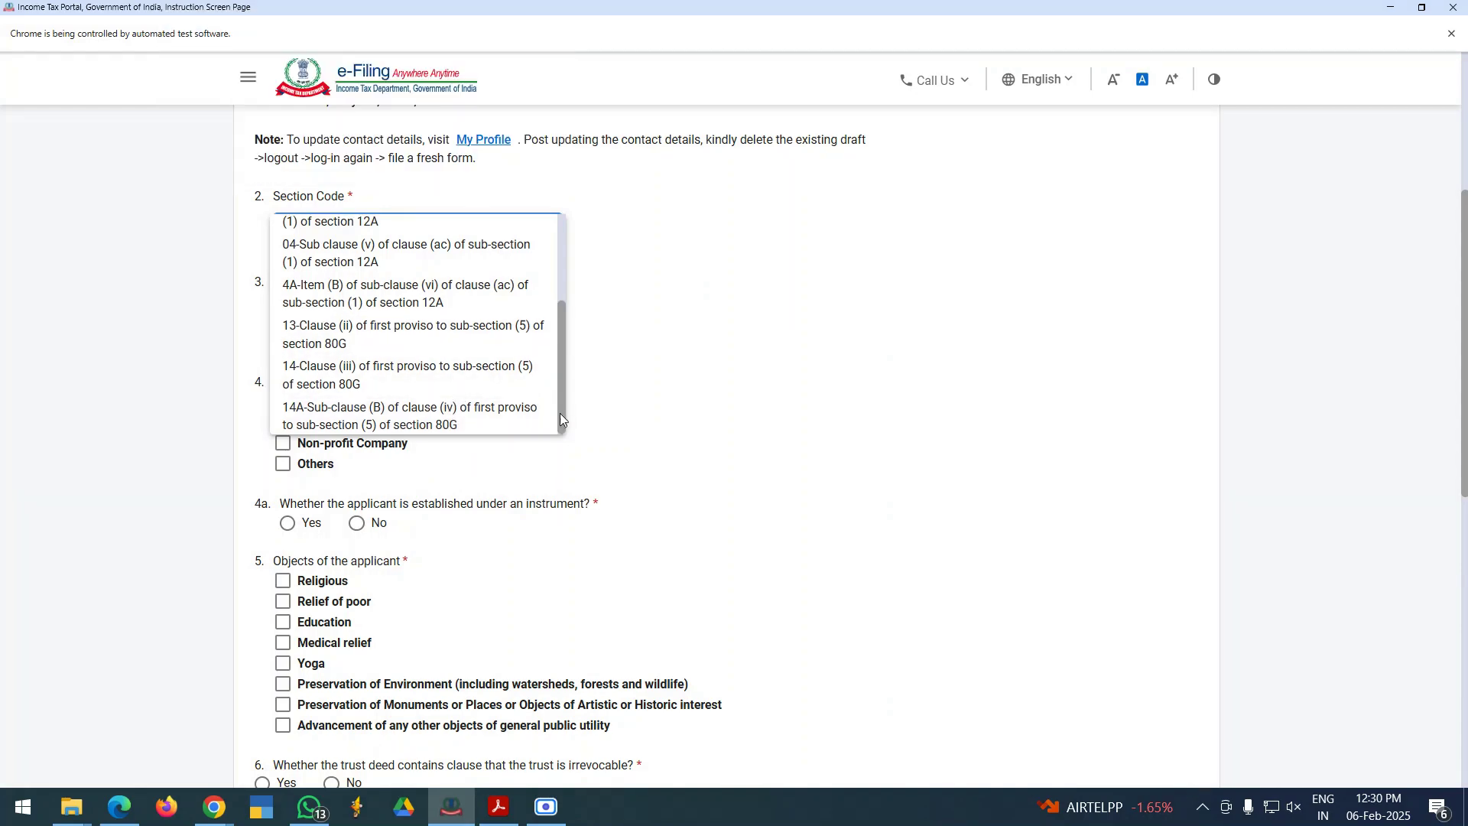
{"action": "left_click_drag", "start_coordinate": [560, 412], "coordinate": [574, 327]}
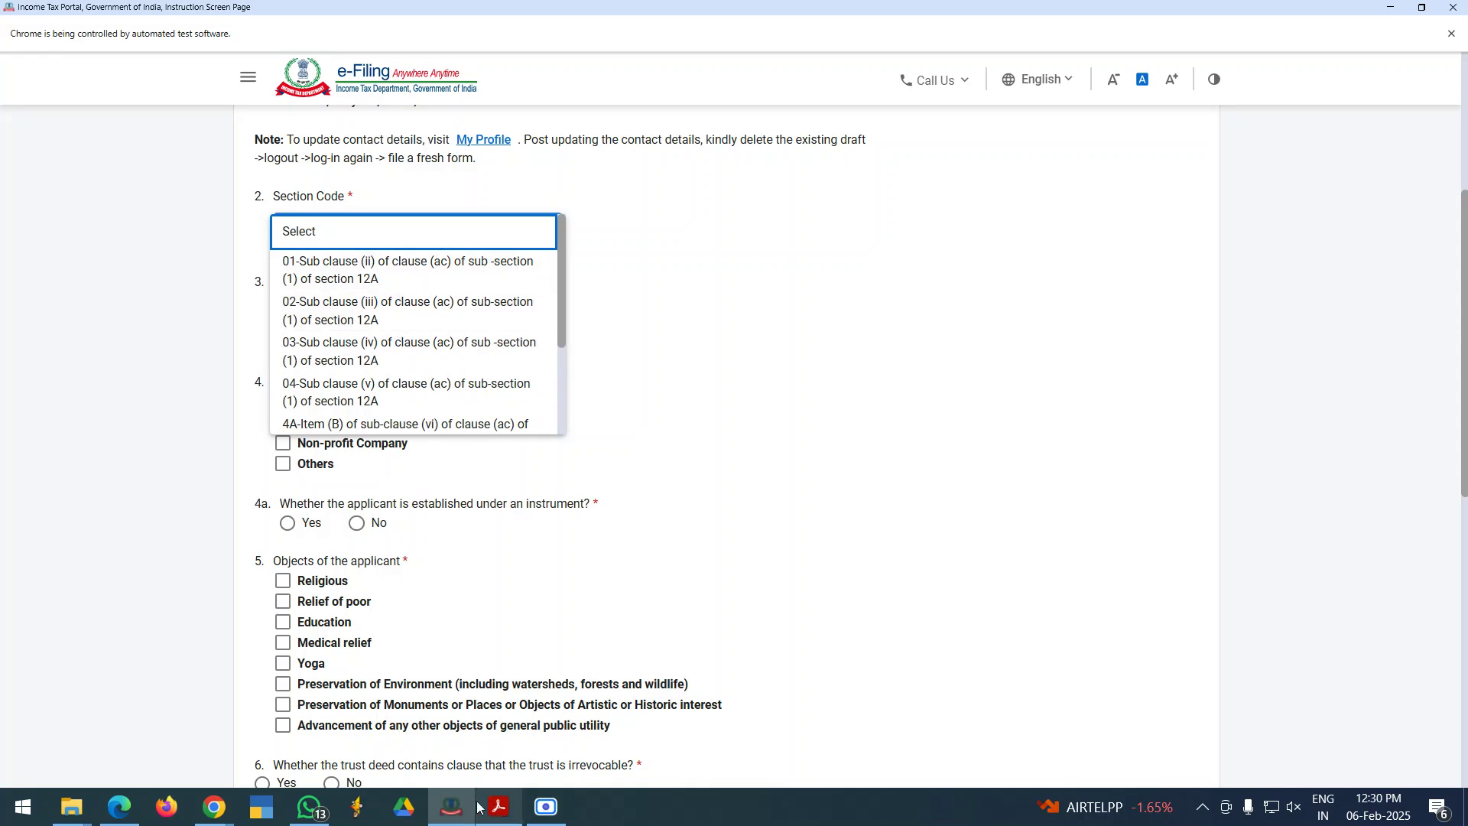
- Switch to the Taxonation page in Chrome and locate the current clause (ac) of section 12A(1) with its sub-clauses
{"action": "mouse_move", "coordinate": [220, 815]}
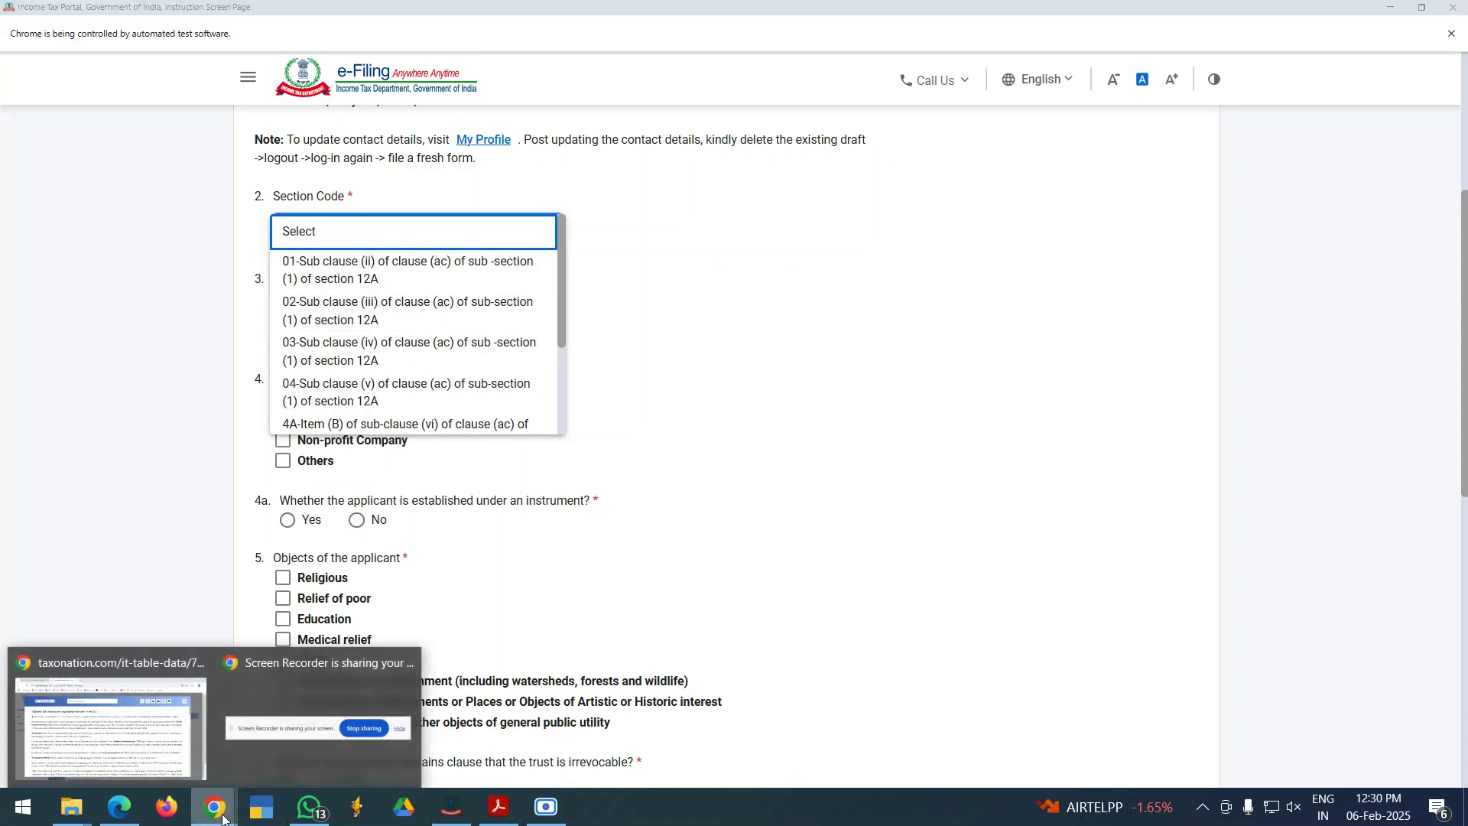
{"action": "left_click", "coordinate": [115, 722]}
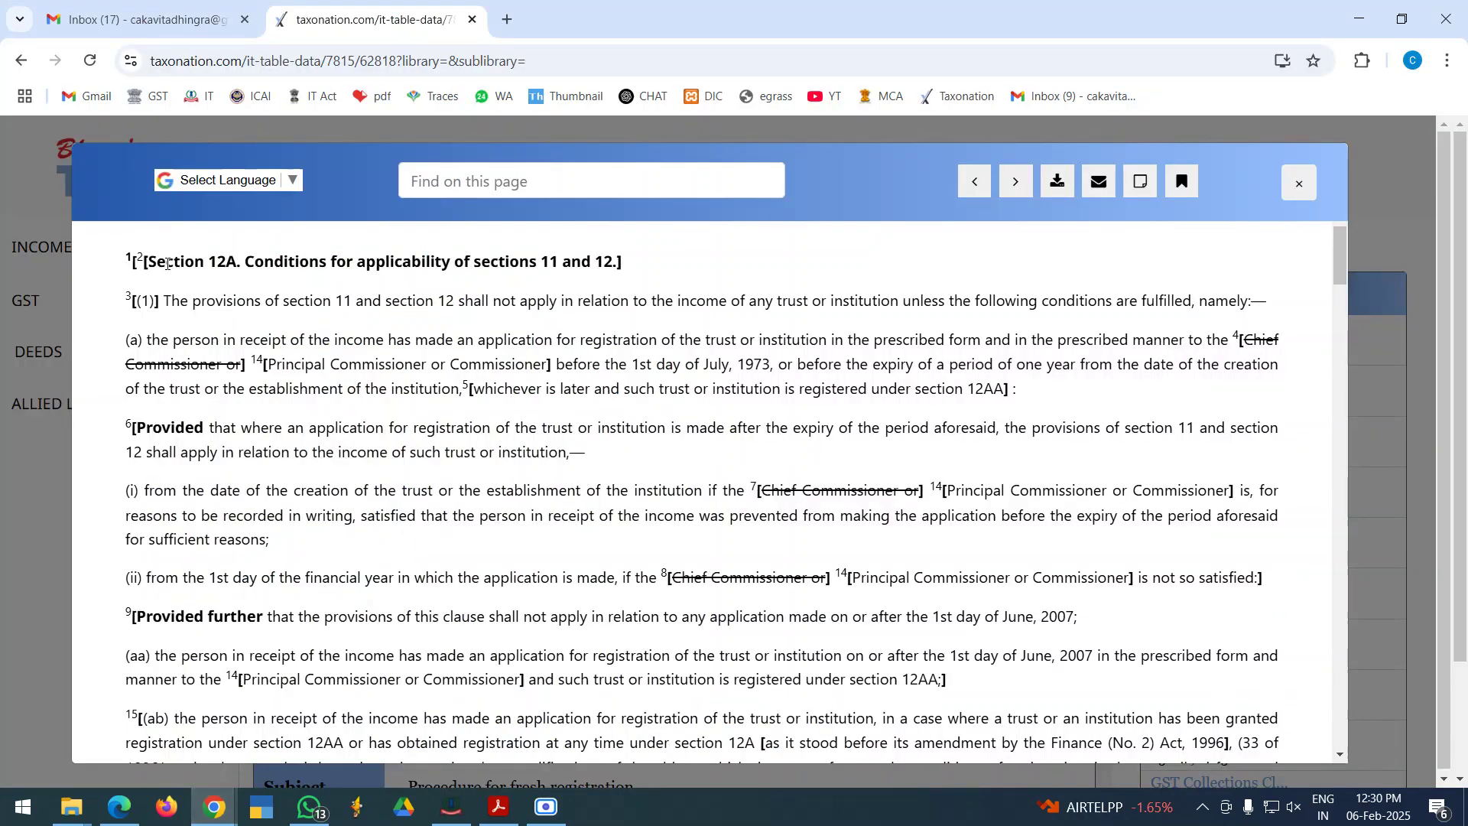
{"action": "scroll", "coordinate": [383, 520], "scroll_direction": "down", "scroll_amount": 15}
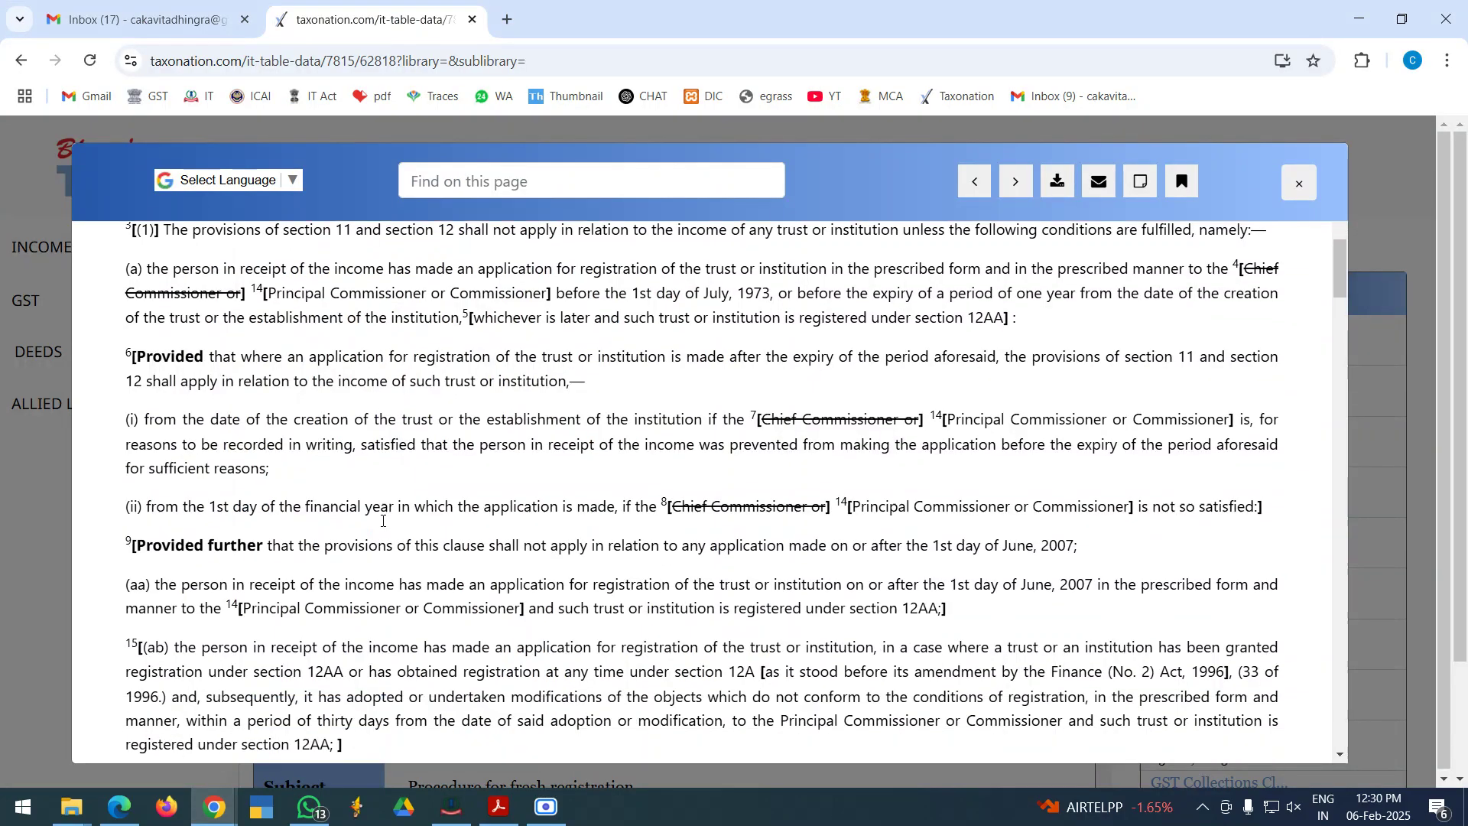
{"action": "scroll", "coordinate": [383, 524], "scroll_direction": "down", "scroll_amount": 6}
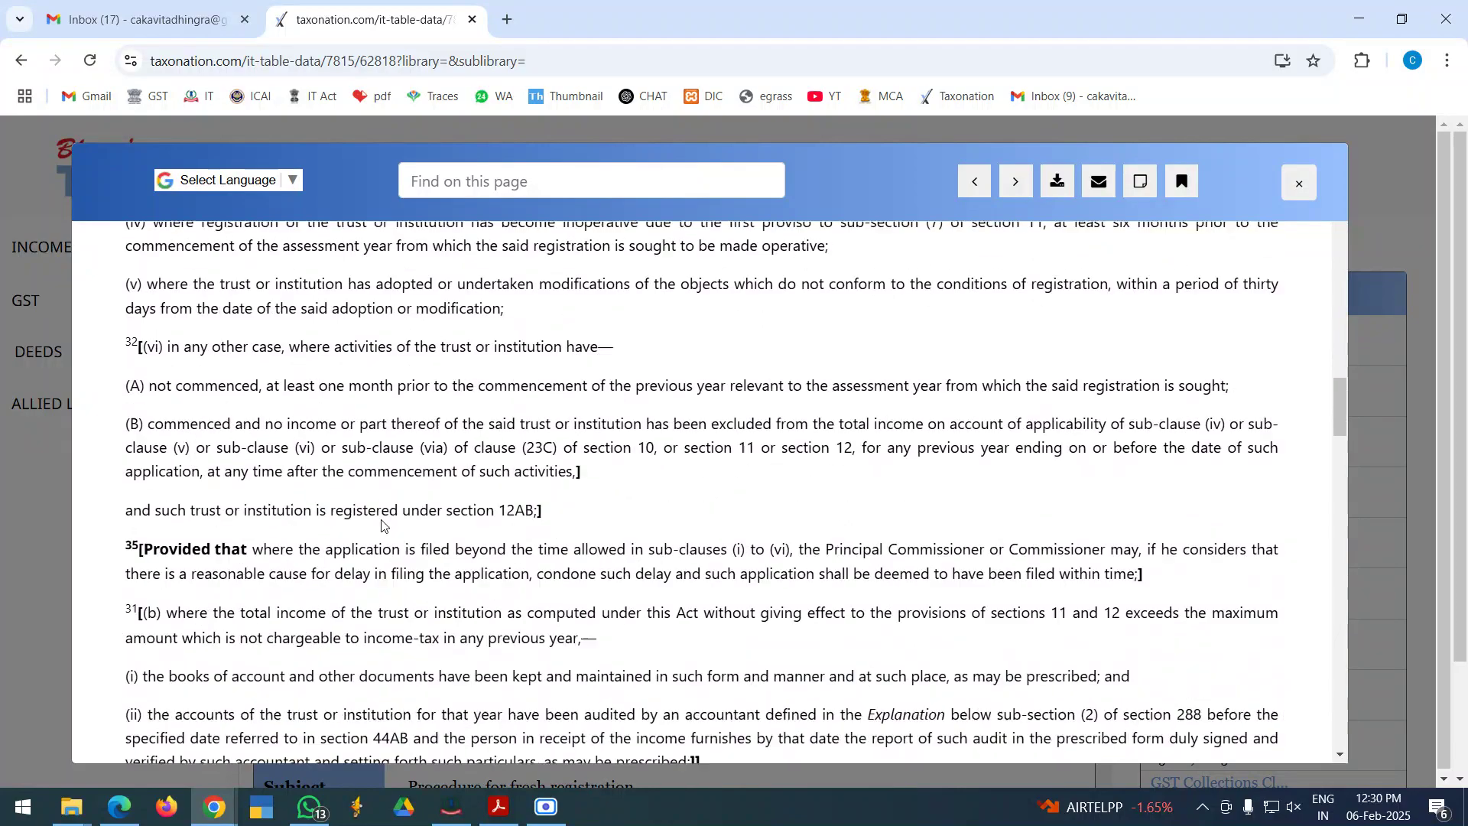
{"action": "scroll", "coordinate": [206, 579], "scroll_direction": "down", "scroll_amount": 12}
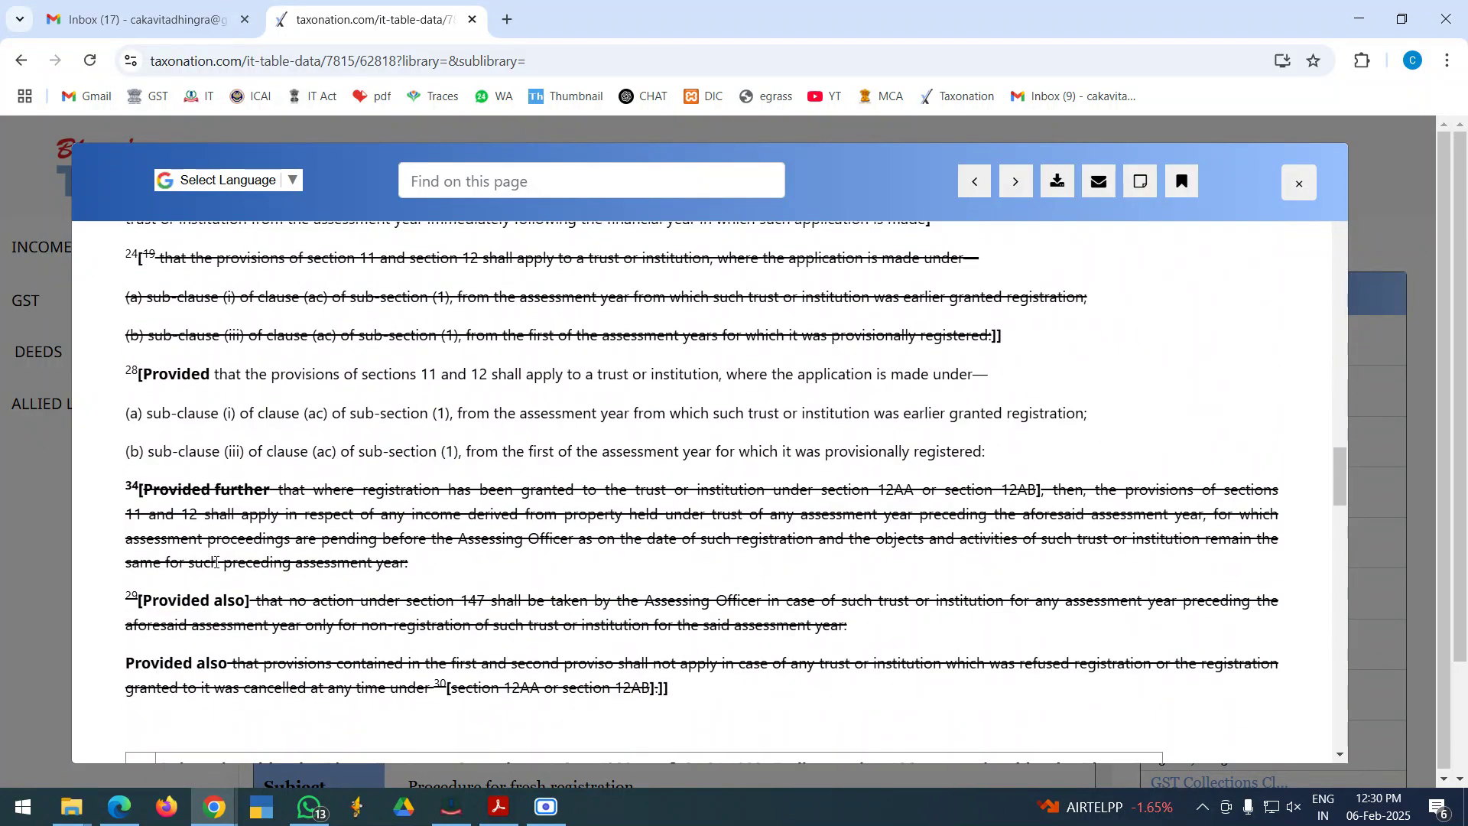
{"action": "scroll", "coordinate": [220, 546], "scroll_direction": "up", "scroll_amount": 15}
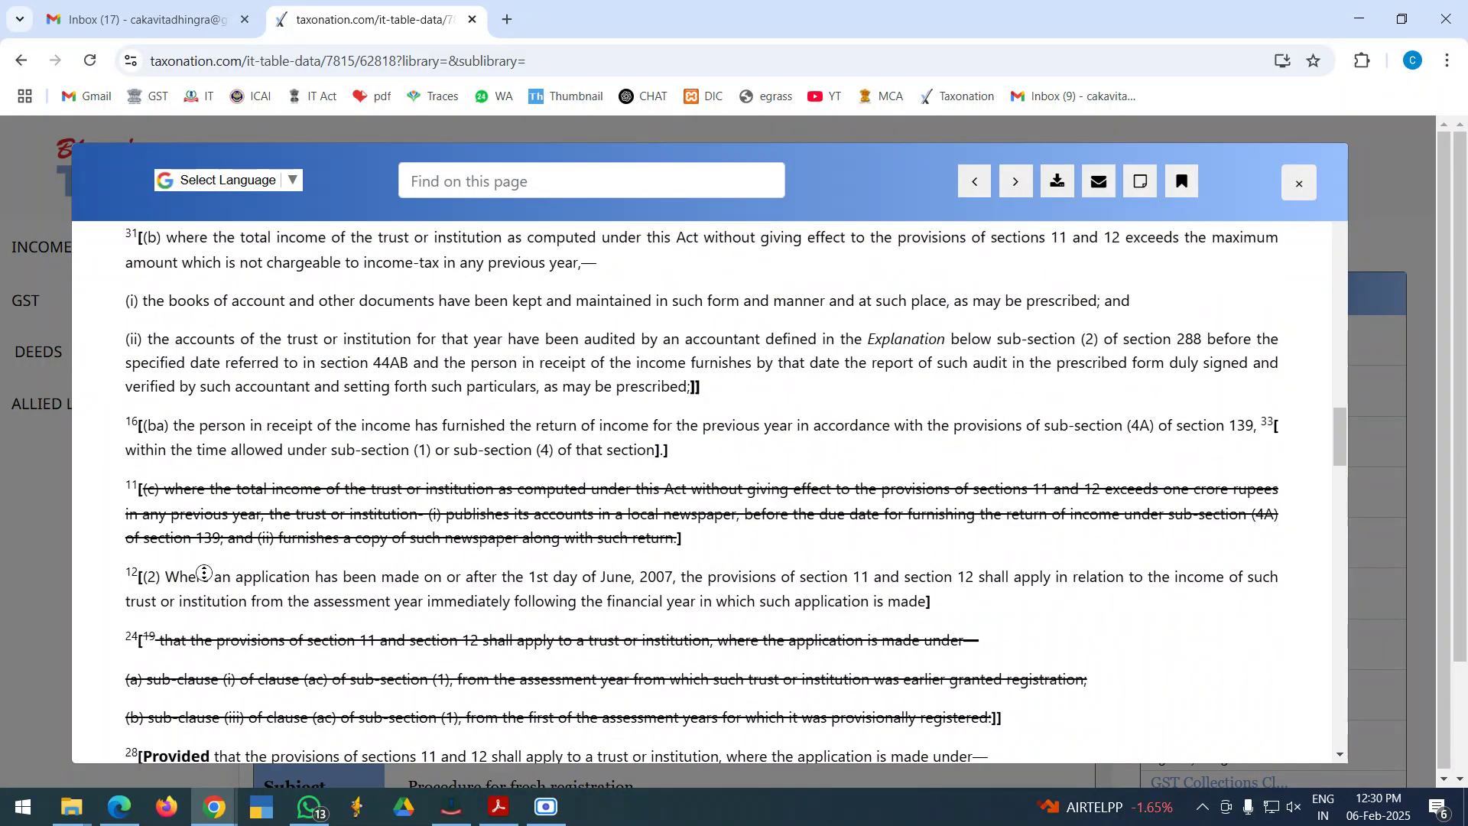
{"action": "scroll", "coordinate": [291, 569], "scroll_direction": "down", "scroll_amount": 2}
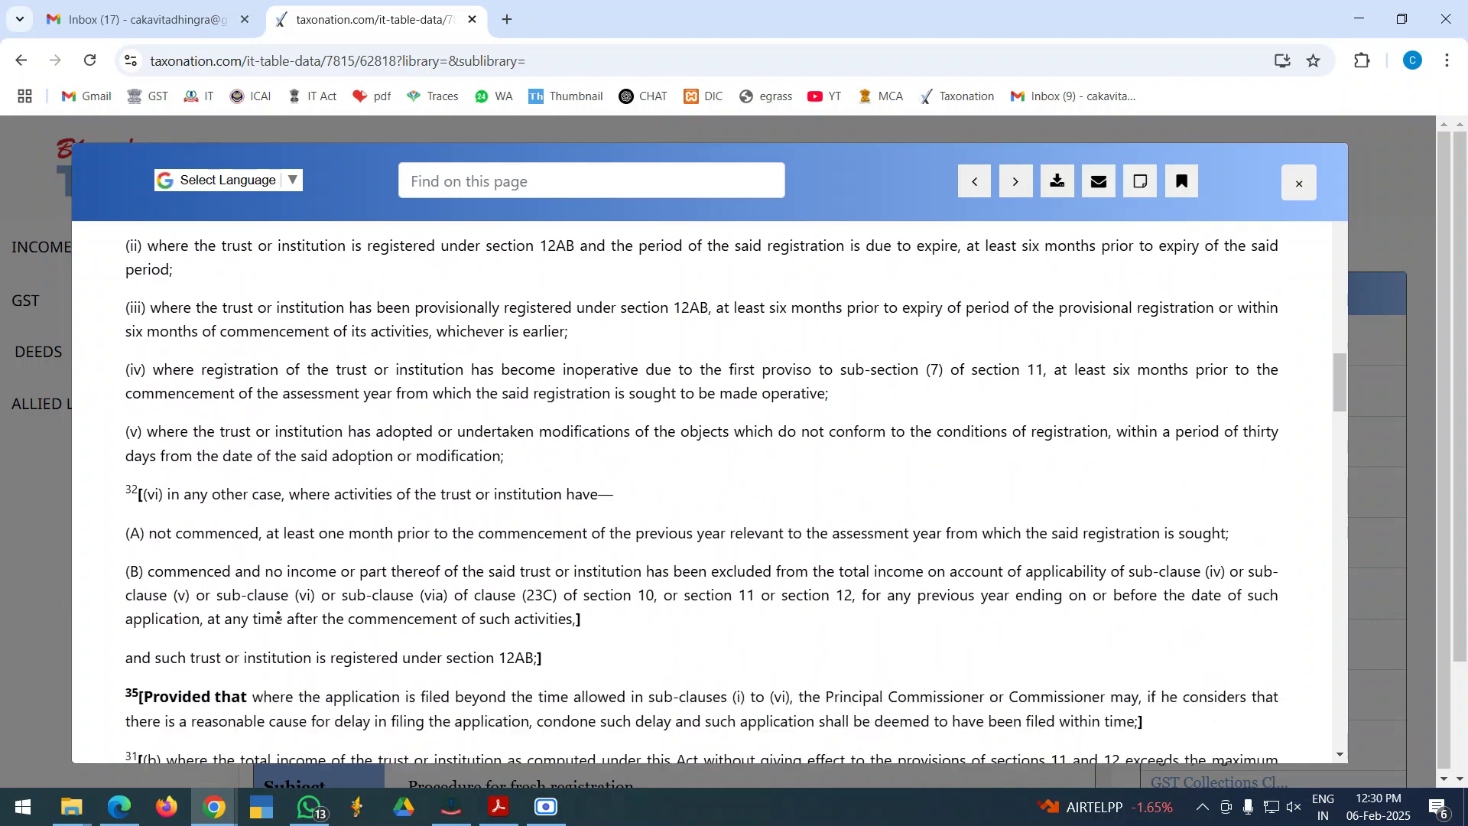
{"action": "scroll", "coordinate": [314, 581], "scroll_direction": "up", "scroll_amount": 5}
{"action": "scroll", "coordinate": [314, 581], "scroll_direction": "up", "scroll_amount": 5}
{"action": "scroll", "coordinate": [311, 577], "scroll_direction": "down", "scroll_amount": 5}
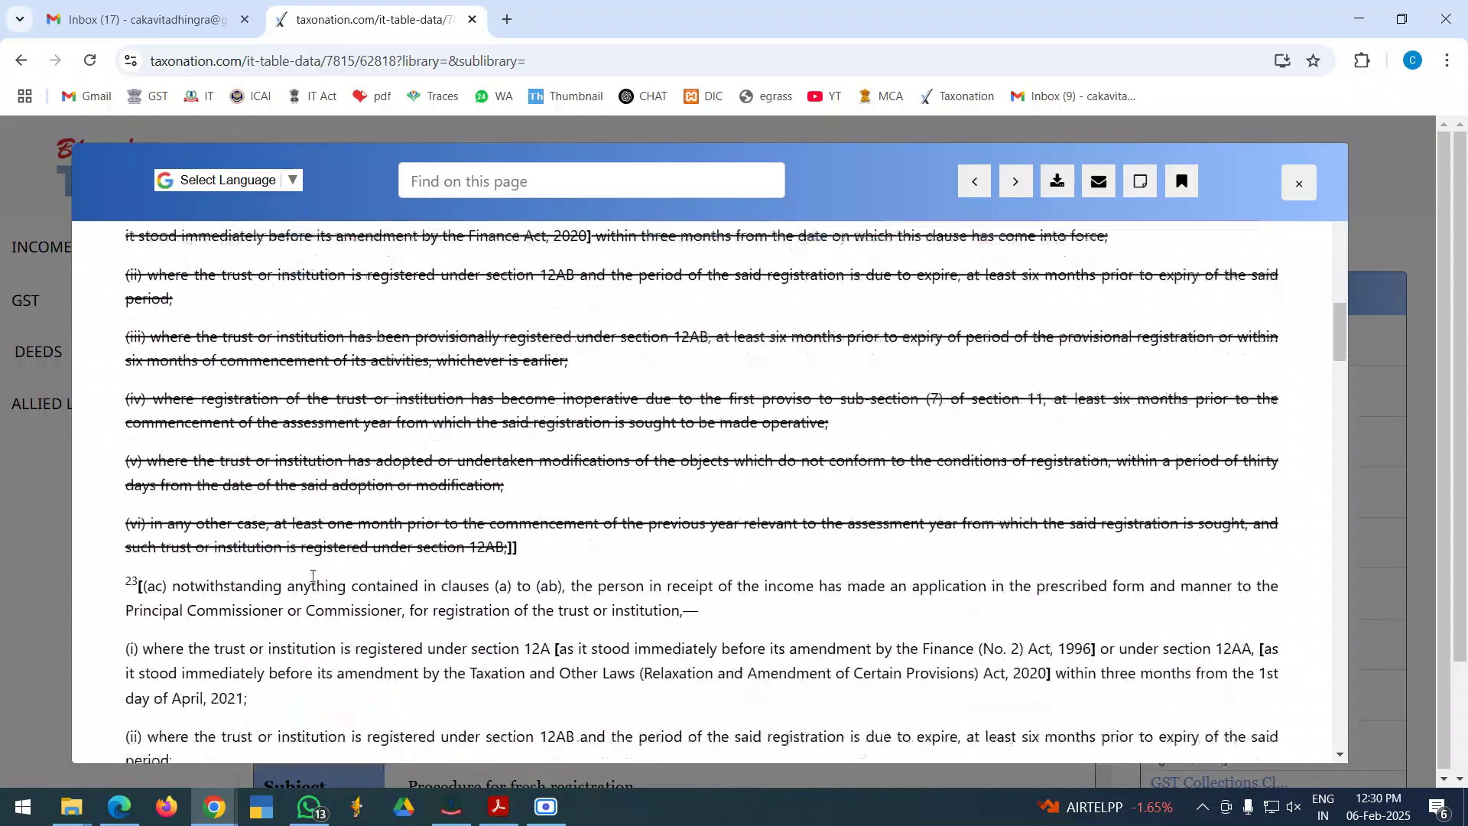
{"action": "scroll", "coordinate": [192, 501], "scroll_direction": "down", "scroll_amount": 1}
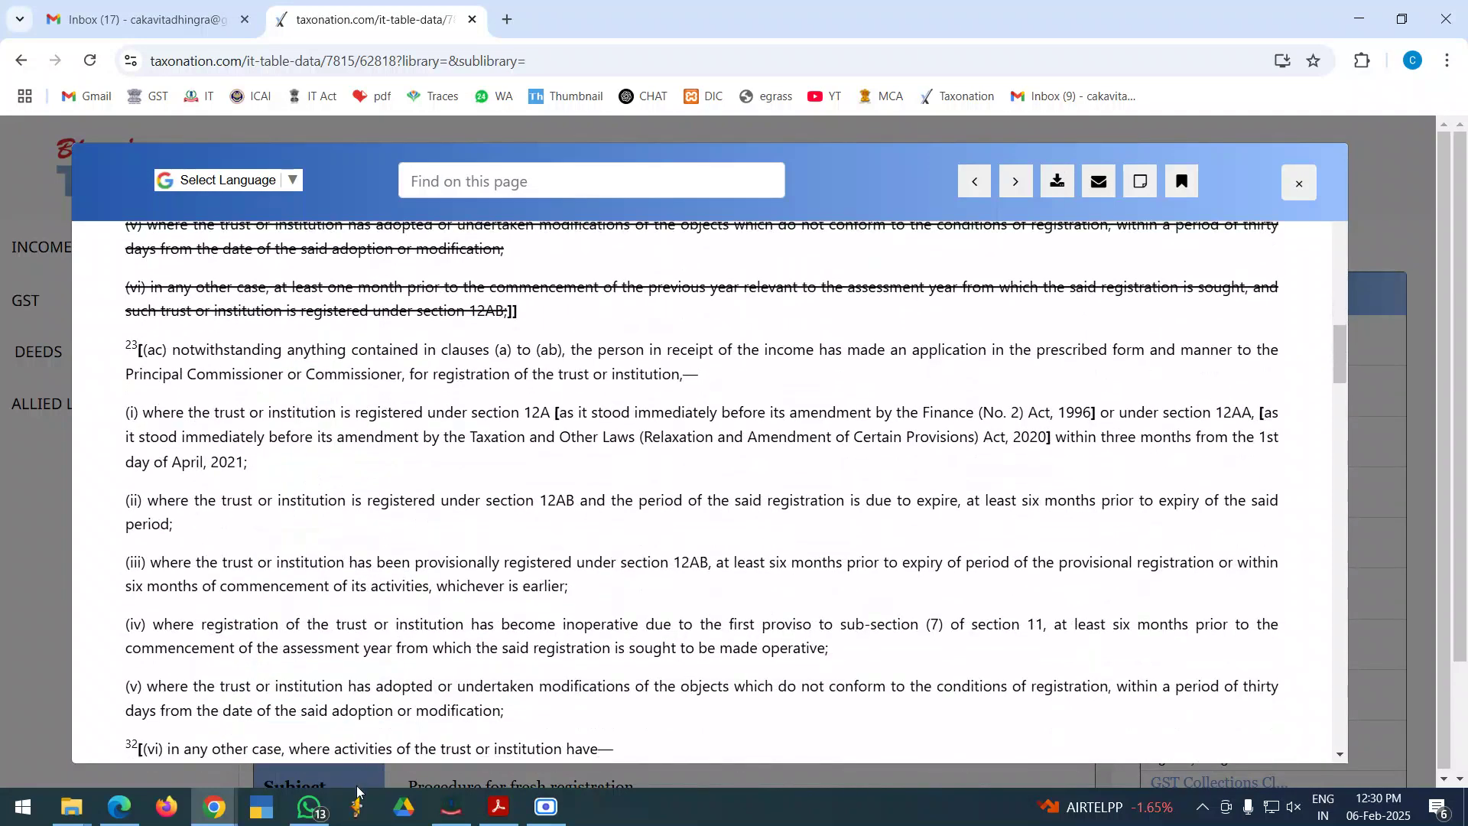
- Check the portal's Section Code options against section 12A on Taxonation, reading from its heading to the sub-clauses of clause (ac)
{"action": "left_click", "coordinate": [452, 807]}
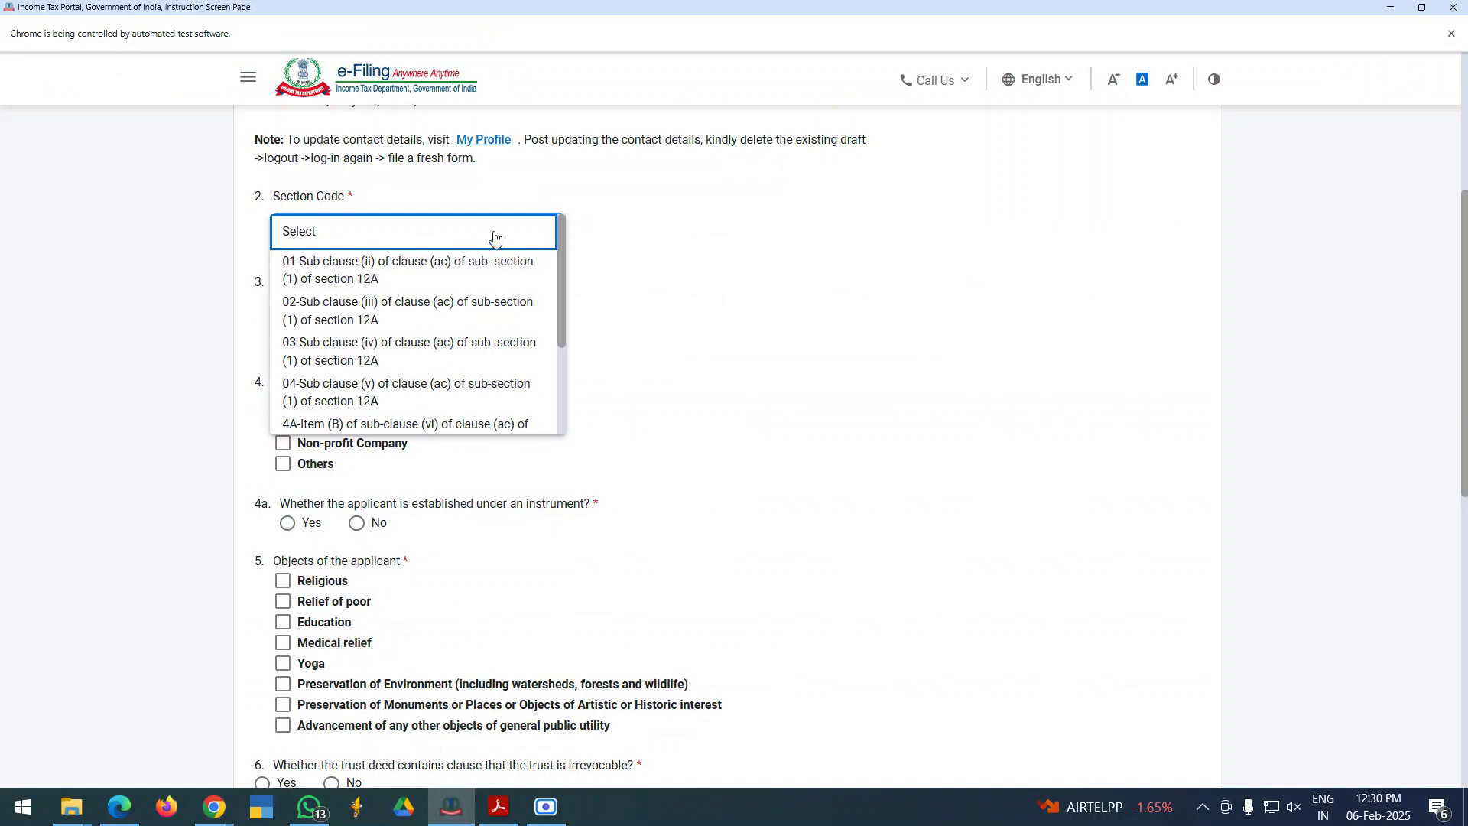
{"action": "key", "text": "alt+Tab"}
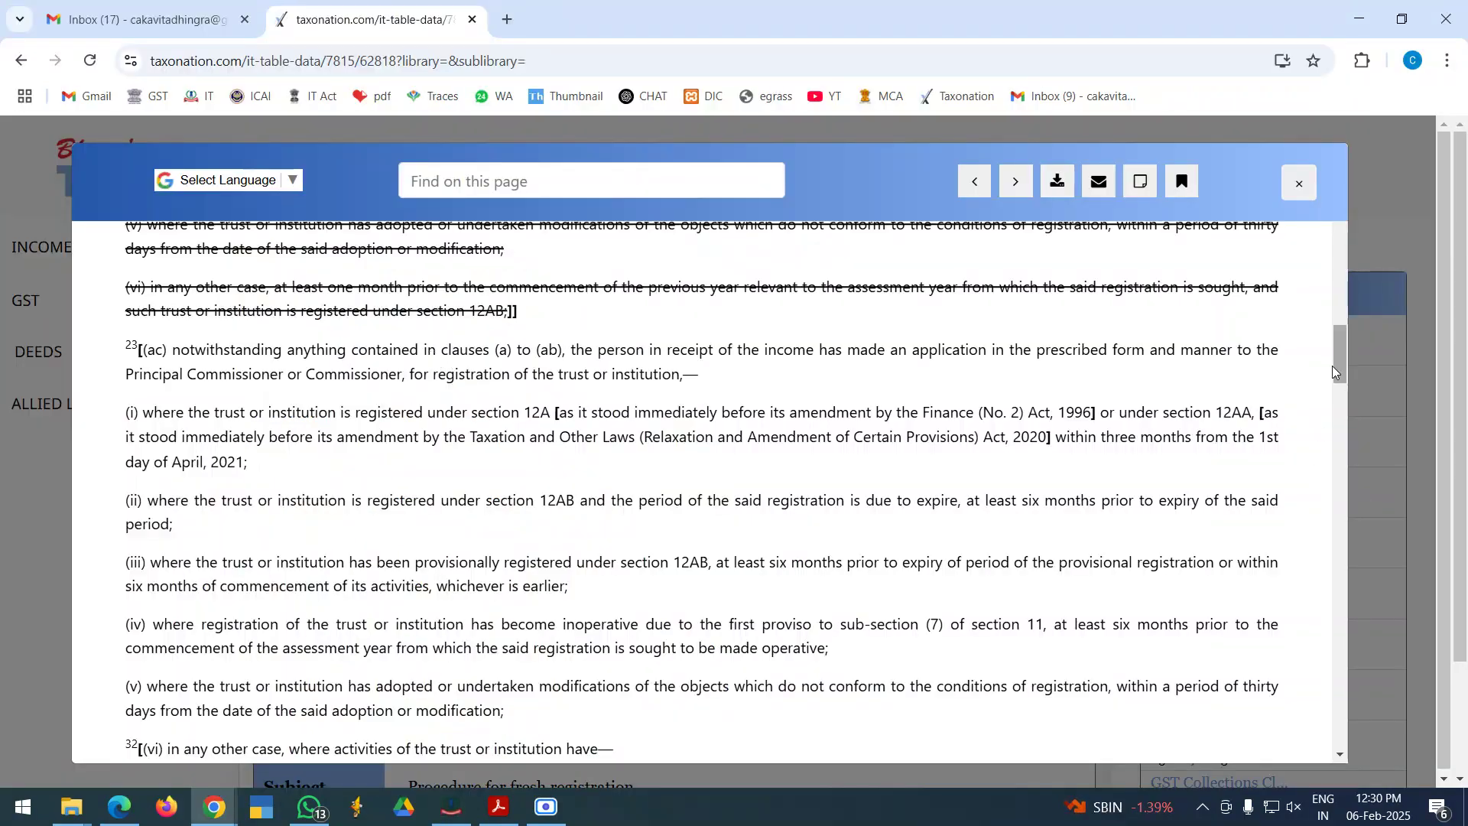
{"action": "left_click_drag", "start_coordinate": [1343, 366], "coordinate": [1332, 250]}
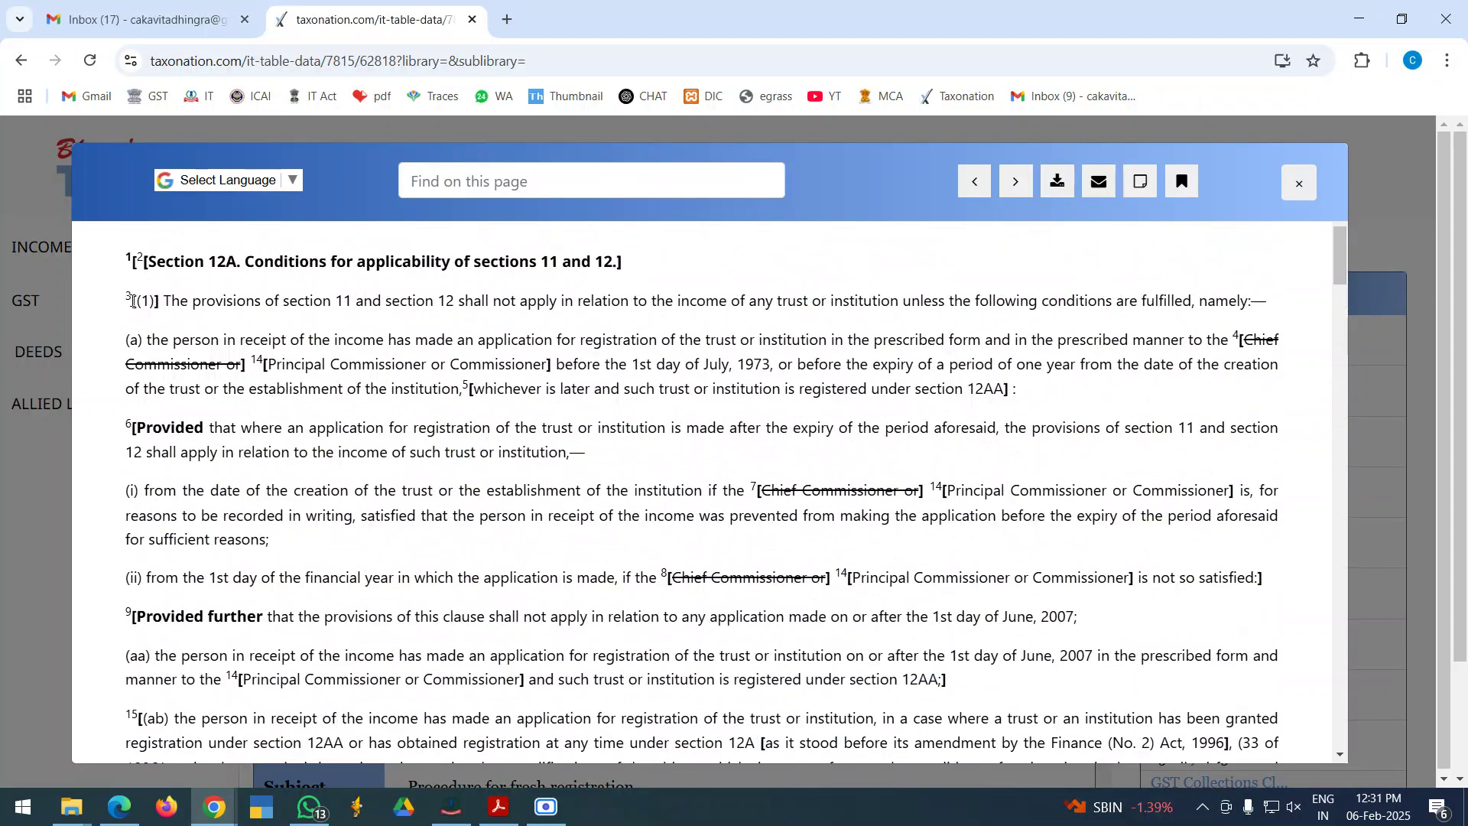
{"action": "scroll", "coordinate": [421, 569], "scroll_direction": "down", "scroll_amount": 15}
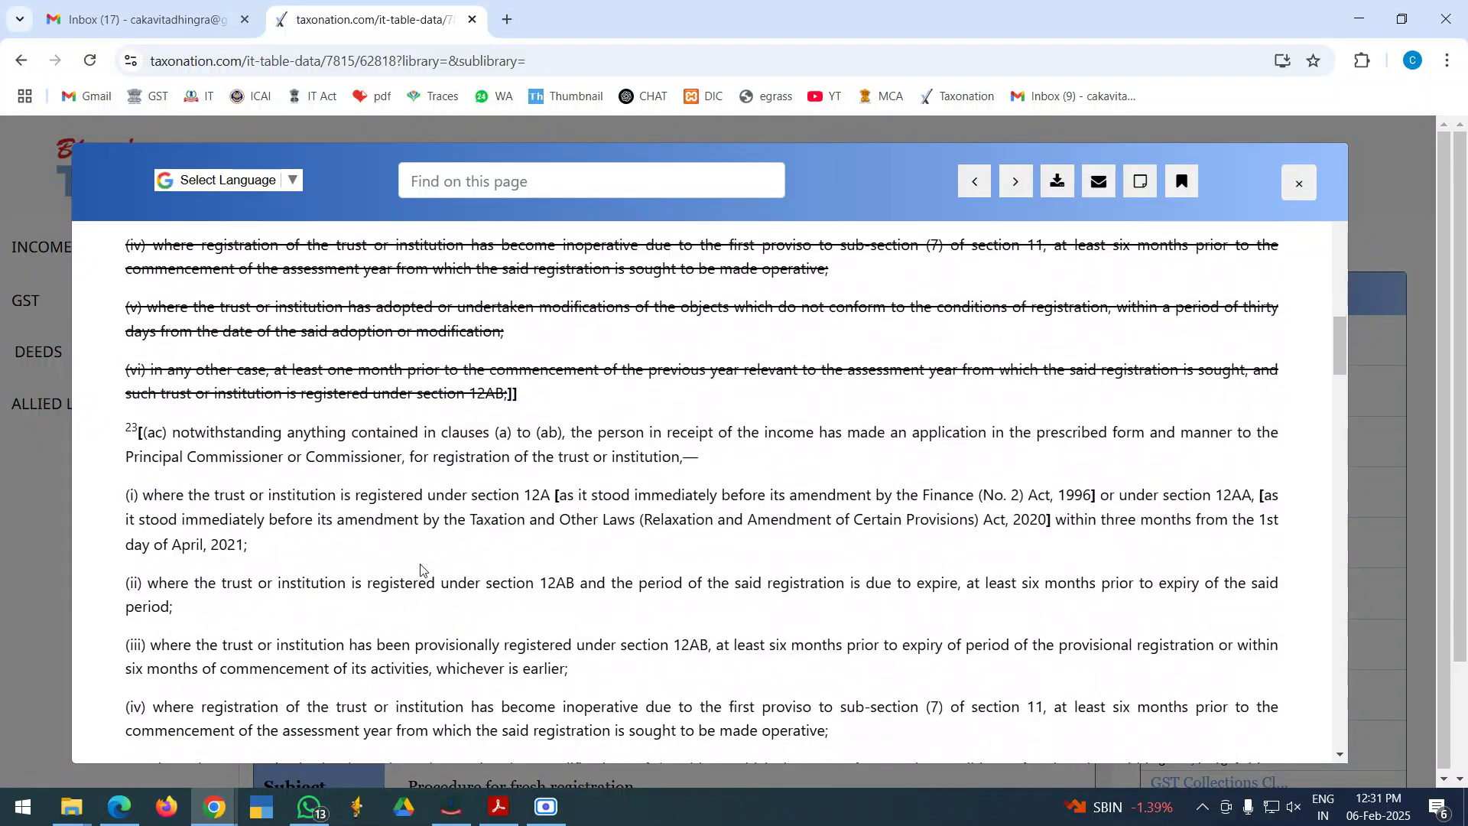
{"action": "scroll", "coordinate": [150, 470], "scroll_direction": "down", "scroll_amount": 1}
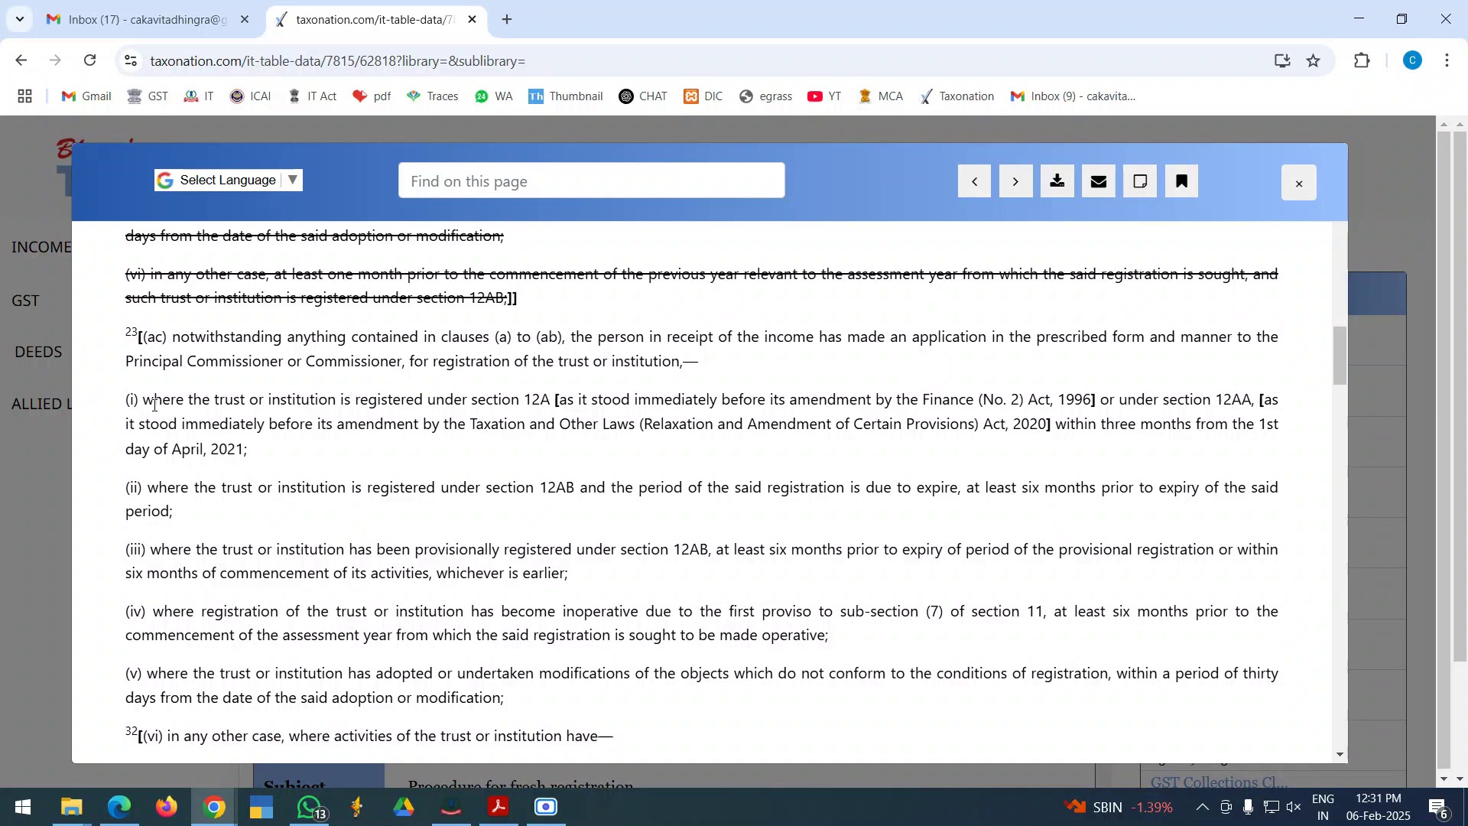
- Highlight the key phrases of sub-clause (i) in turn, covering sections 12A and 12AA, the amending law and the three-month time limit
{"action": "left_click_drag", "start_coordinate": [143, 399], "coordinate": [556, 400]}
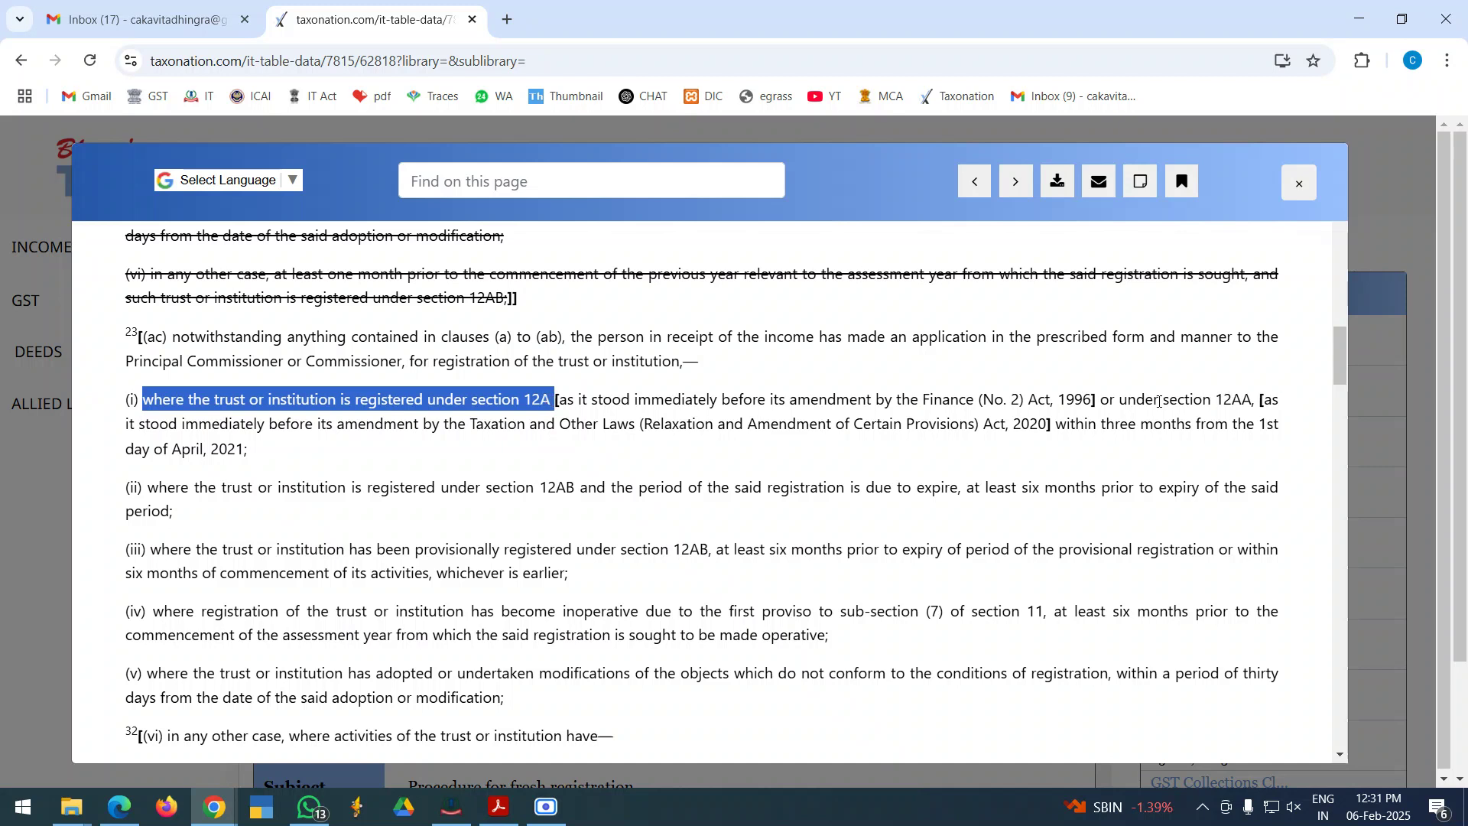
{"action": "left_click_drag", "start_coordinate": [1159, 402], "coordinate": [1257, 403]}
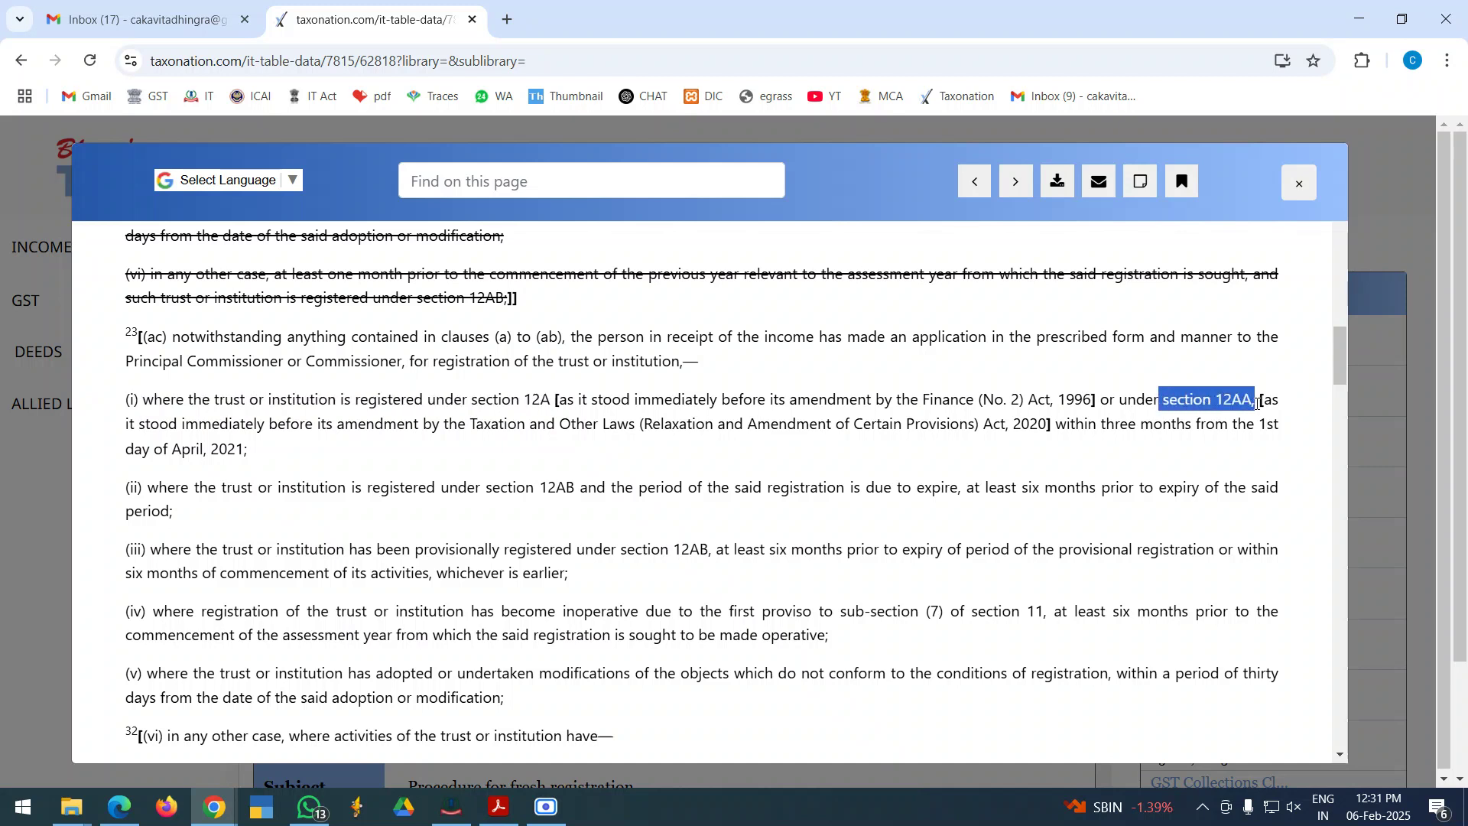
{"action": "left_click_drag", "start_coordinate": [170, 449], "coordinate": [633, 423]}
{"action": "left_click", "coordinate": [394, 426]}
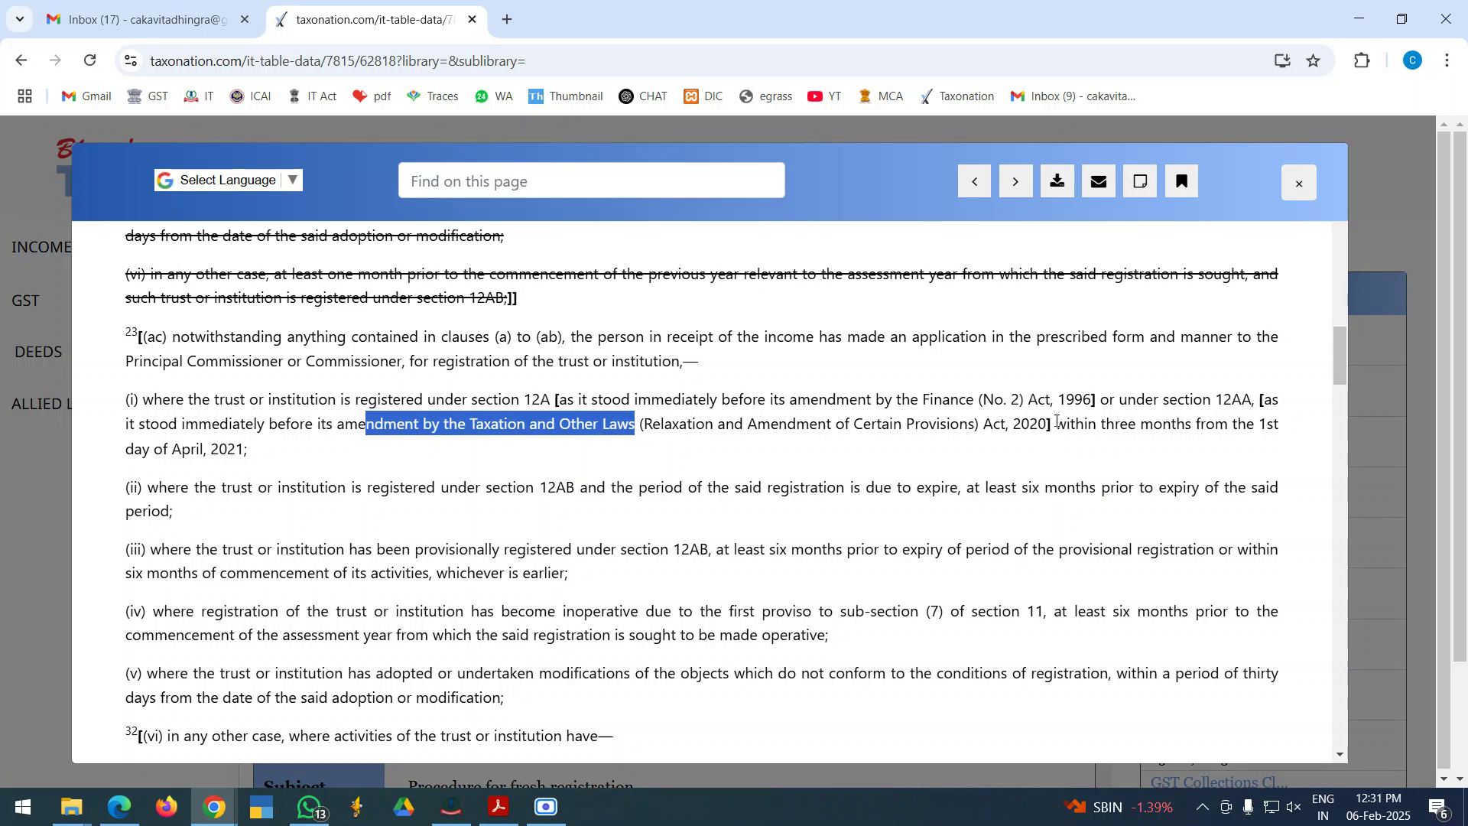
{"action": "left_click_drag", "start_coordinate": [1057, 423], "coordinate": [1175, 448]}
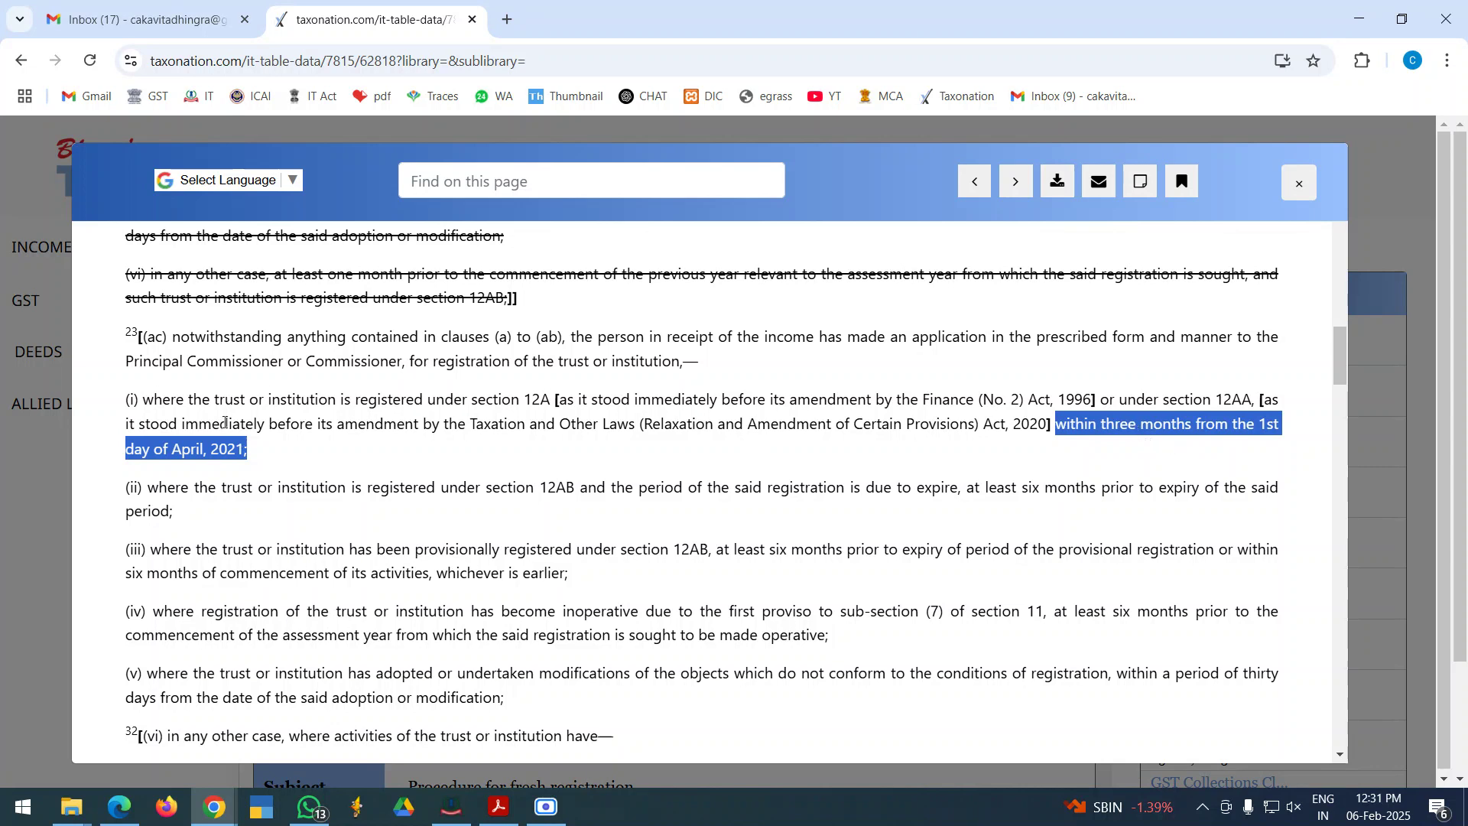
- Highlight the whole of sub-clause (i), followed by the section 12AB registration, expiry and full-text passages of sub-clause (ii)
{"action": "left_click_drag", "start_coordinate": [149, 403], "coordinate": [215, 444]}
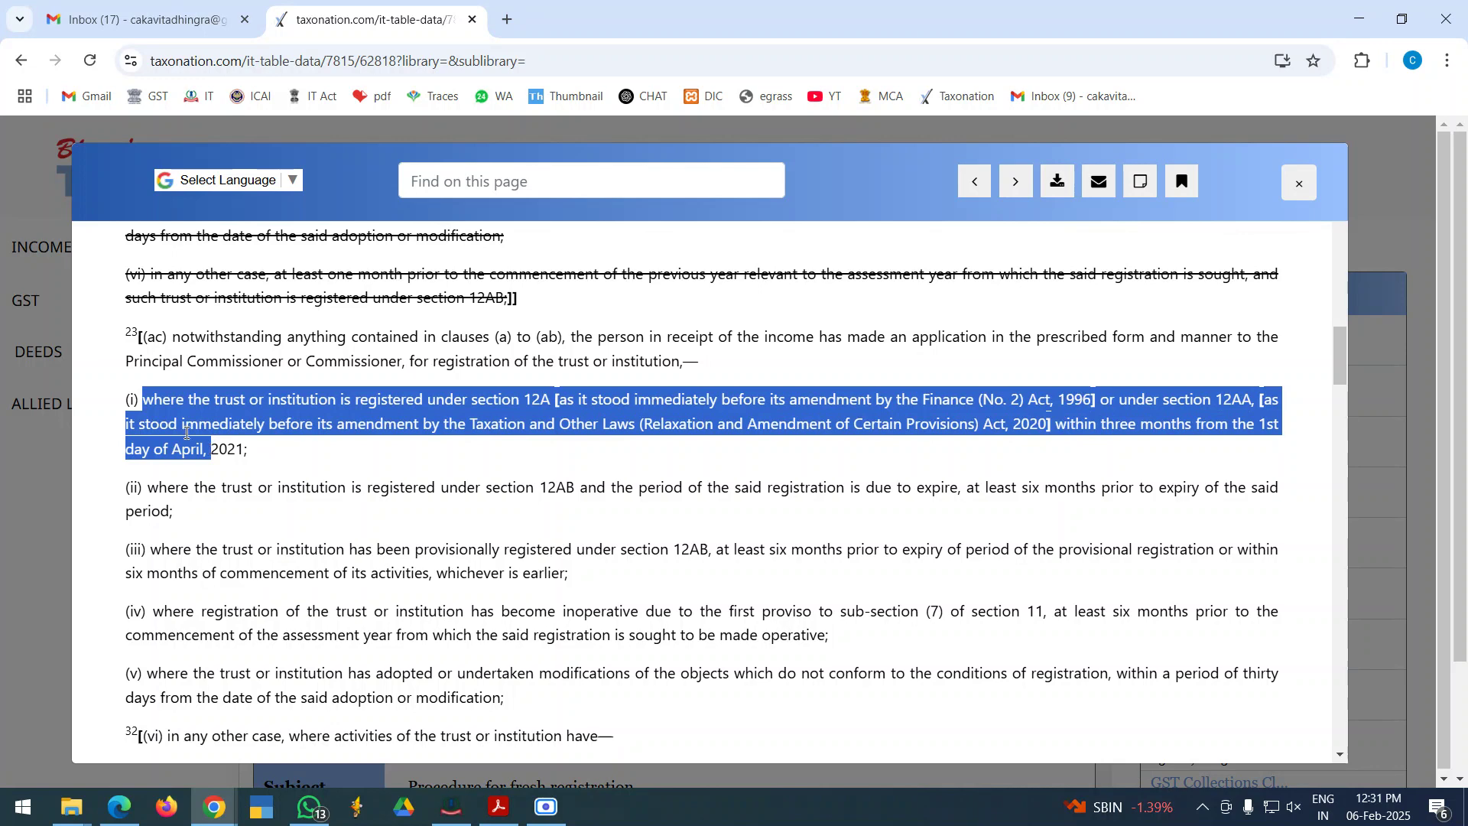
{"action": "left_click", "coordinate": [186, 433]}
{"action": "scroll", "coordinate": [248, 598], "scroll_direction": "down", "scroll_amount": 1}
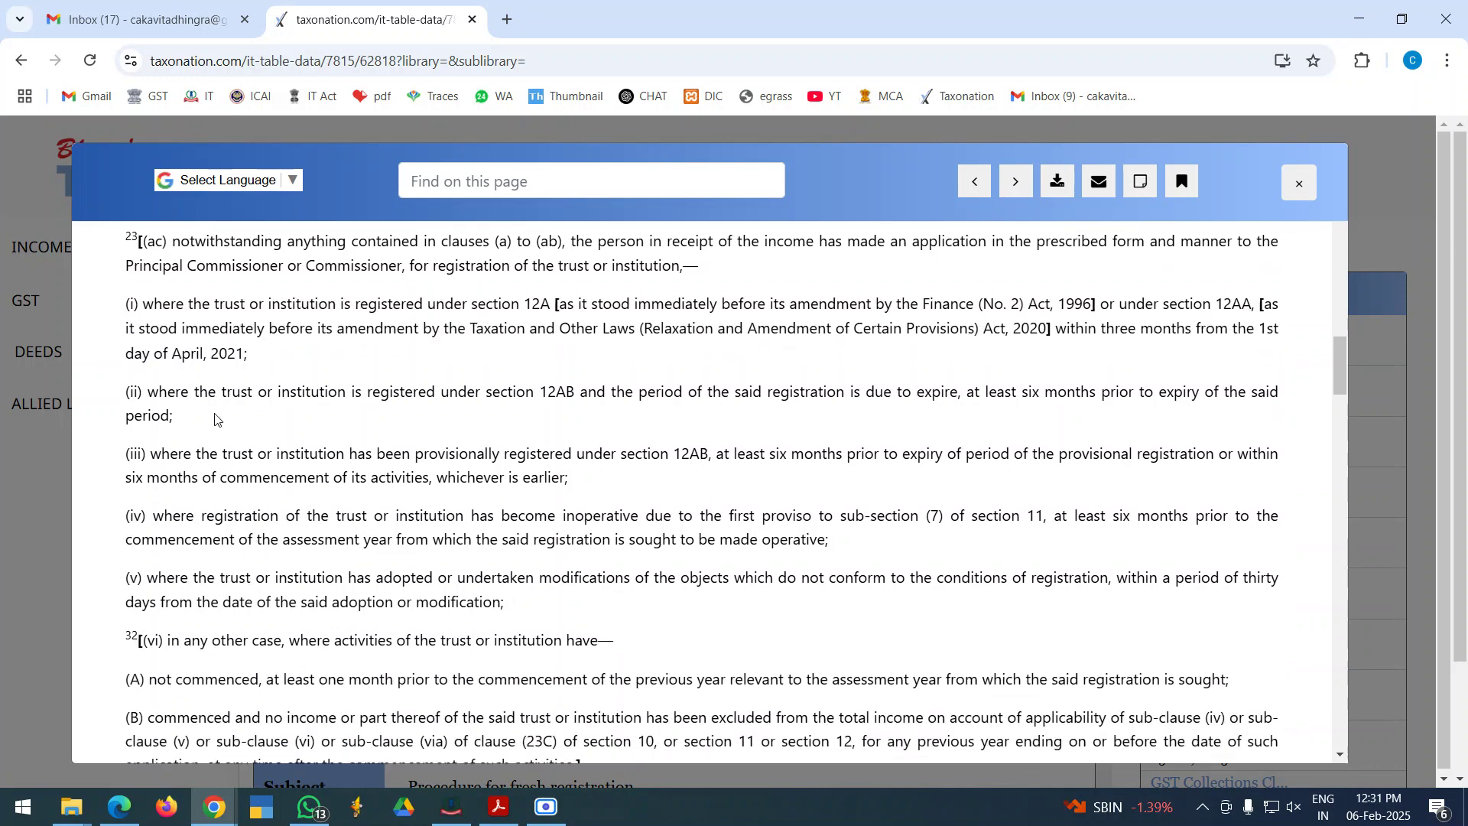
{"action": "left_click_drag", "start_coordinate": [224, 392], "coordinate": [578, 408]}
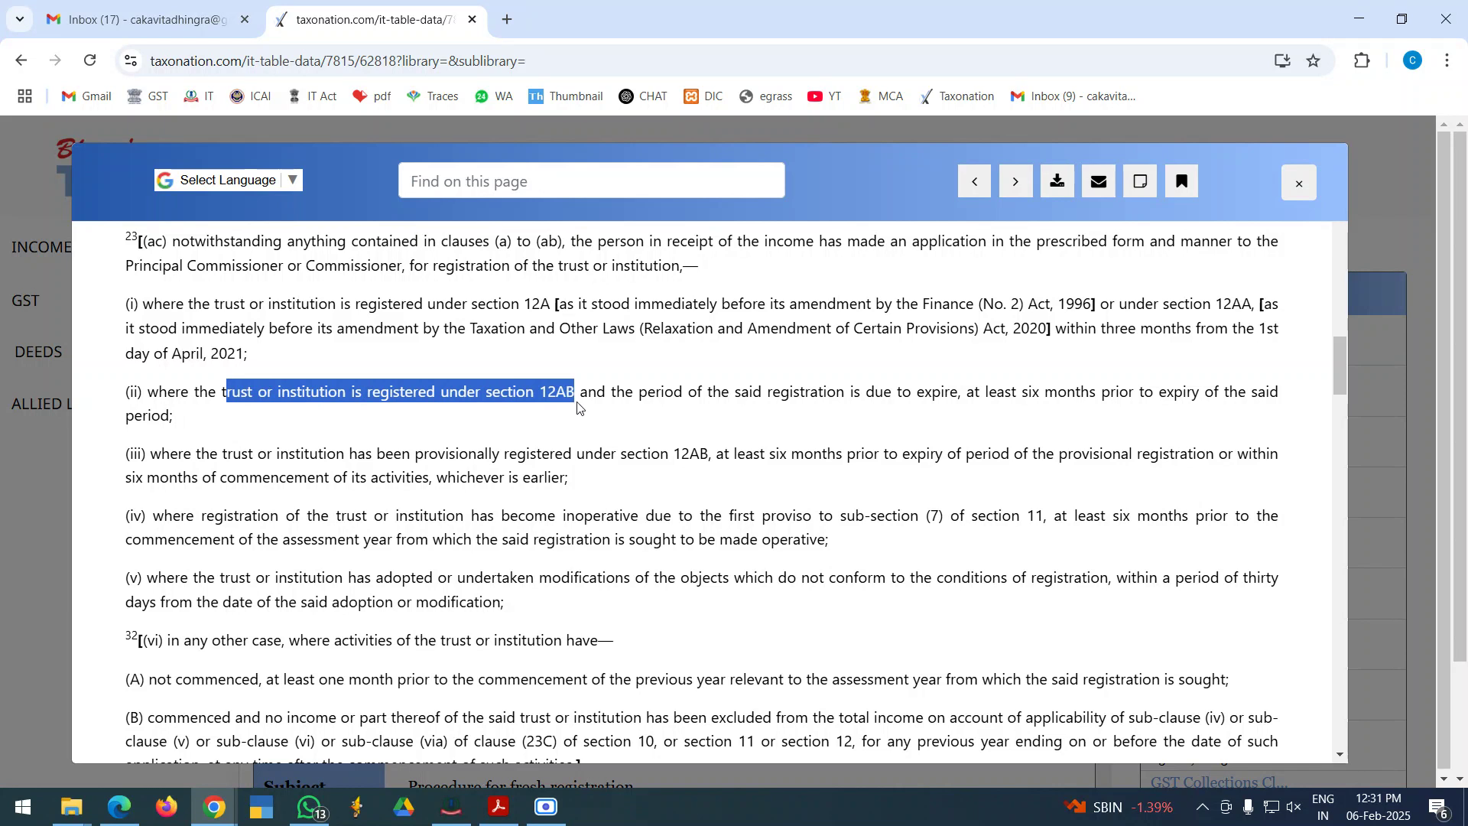
{"action": "left_click_drag", "start_coordinate": [687, 396], "coordinate": [981, 395]}
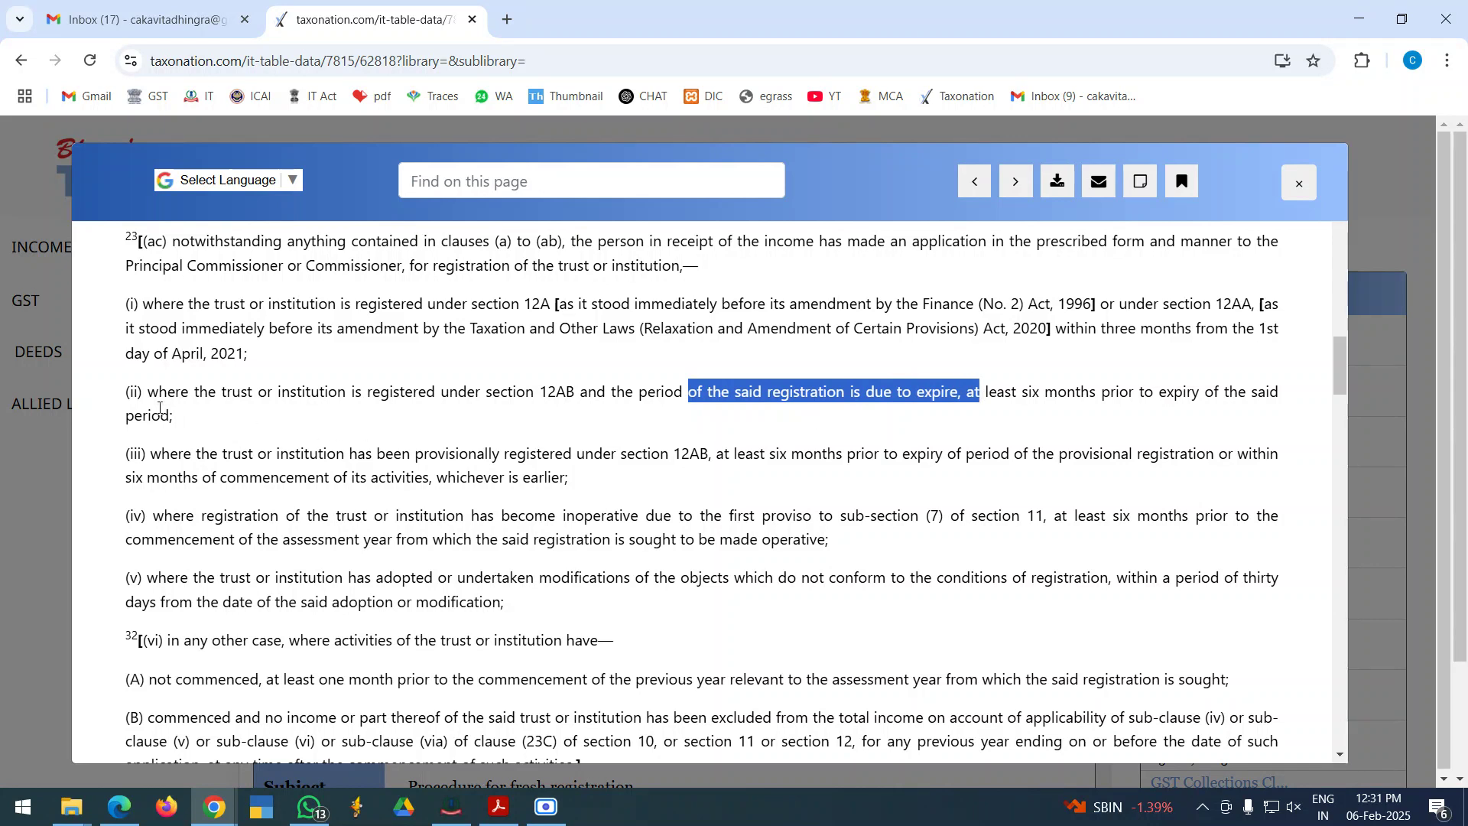
{"action": "left_click_drag", "start_coordinate": [158, 393], "coordinate": [175, 429]}
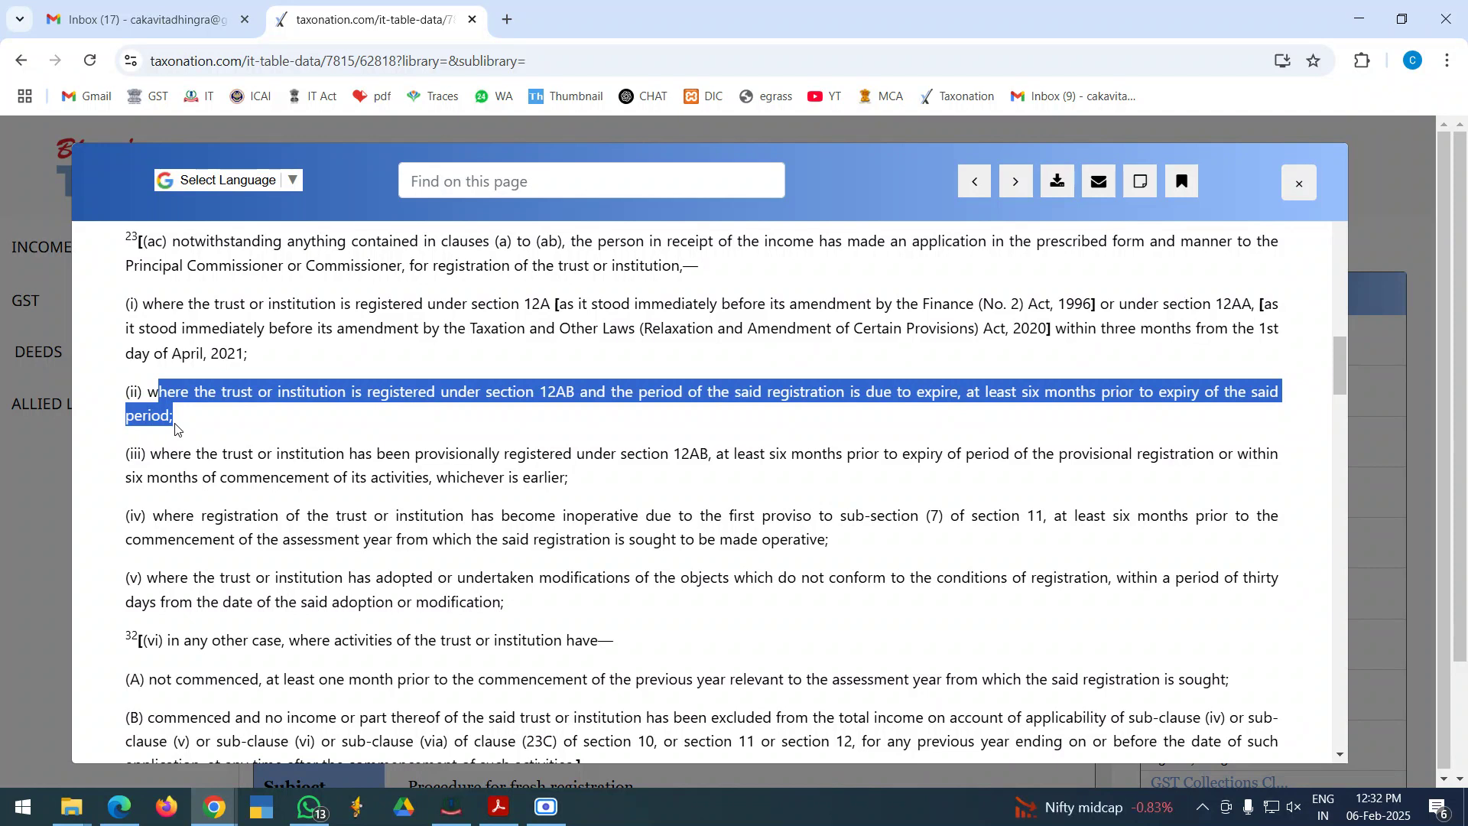
- Highlight the key phrases of sub-clauses (iii), (iv) and (v), covering provisional registration, inoperative registration and modified objects
{"action": "left_click_drag", "start_coordinate": [220, 453], "coordinate": [583, 450]}
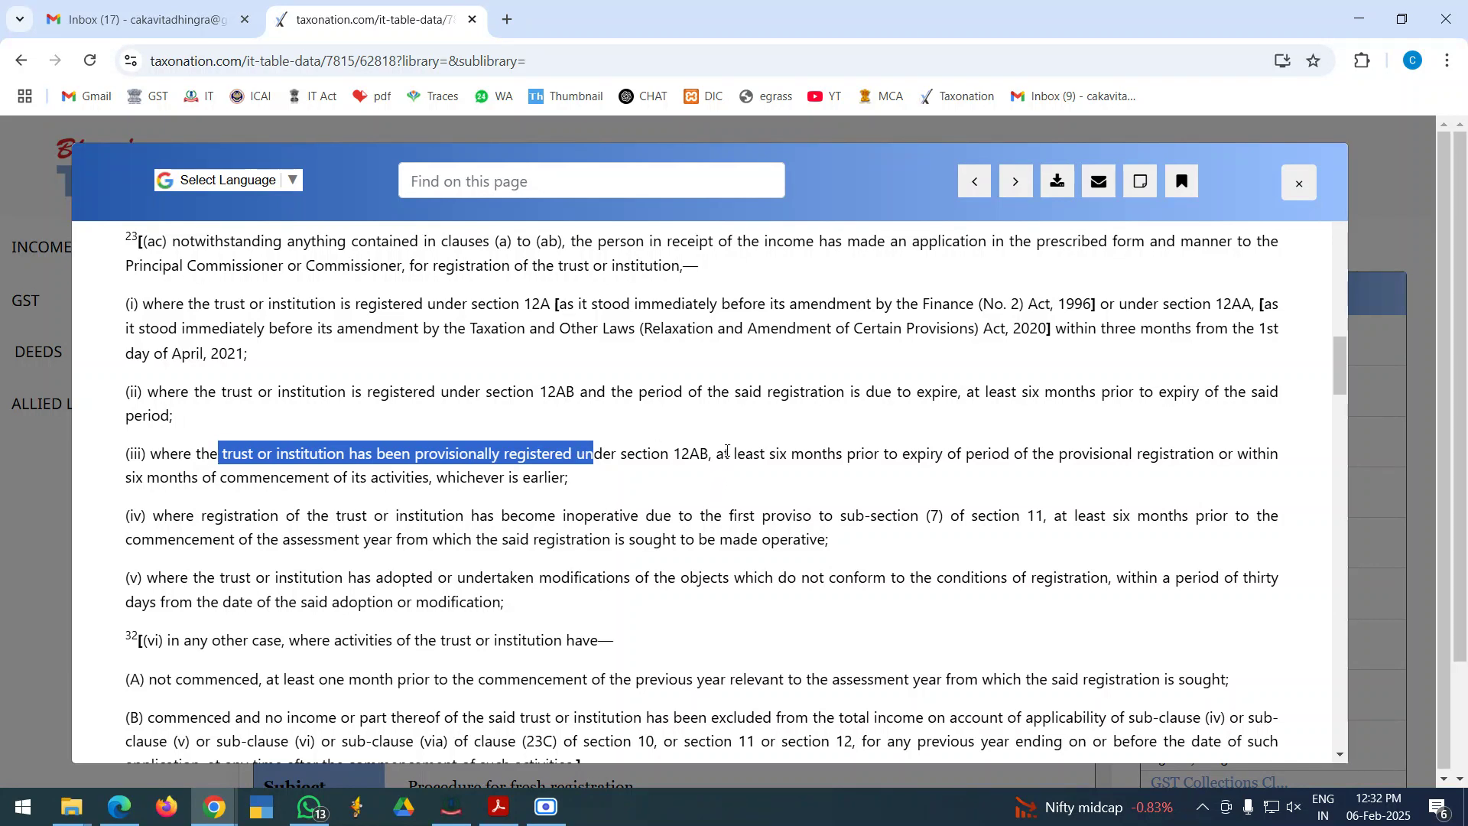
{"action": "left_click_drag", "start_coordinate": [726, 453], "coordinate": [555, 480]}
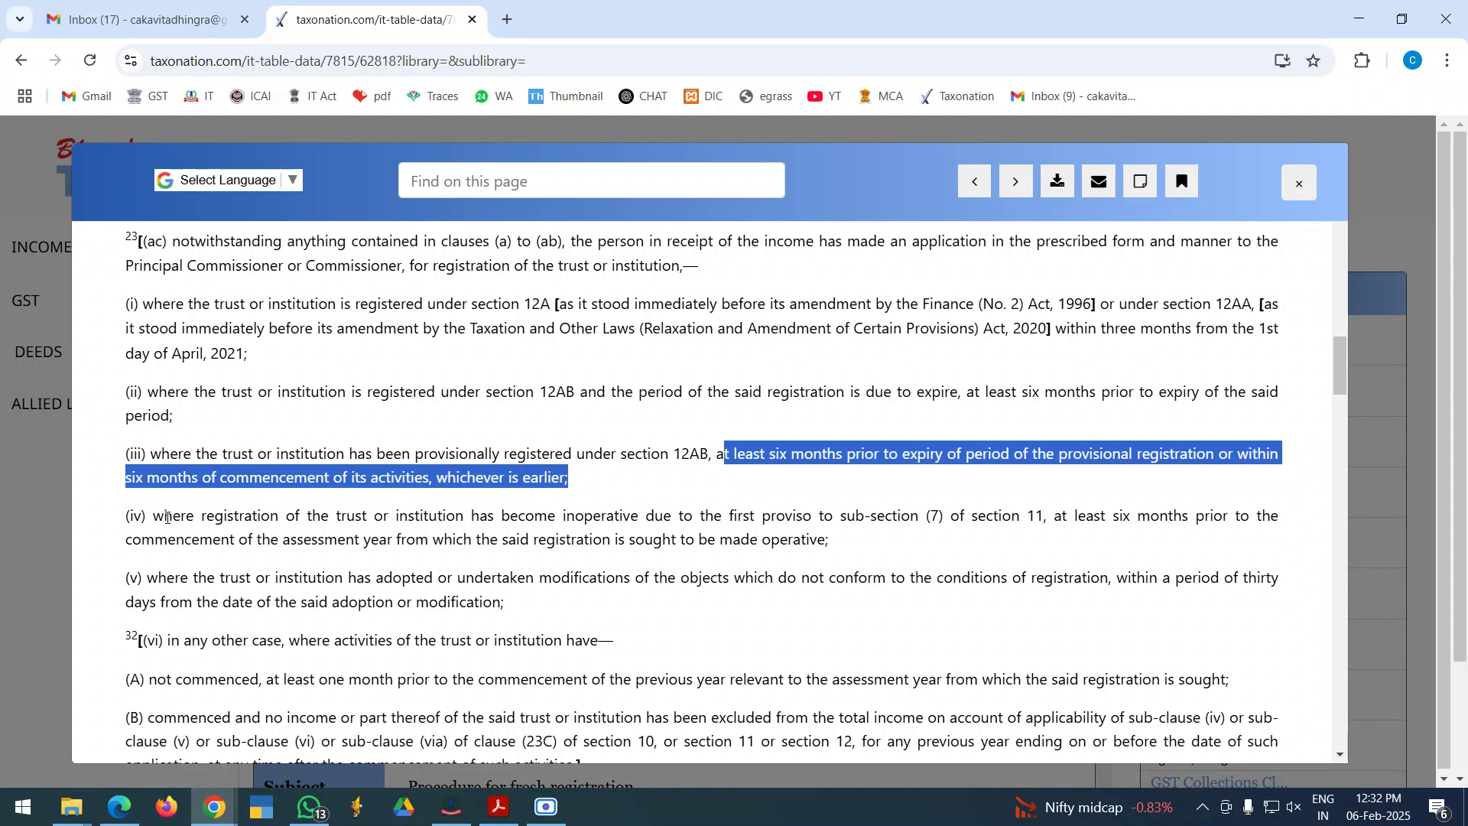
{"action": "left_click_drag", "start_coordinate": [167, 518], "coordinate": [1054, 516]}
{"action": "left_click", "coordinate": [841, 520]}
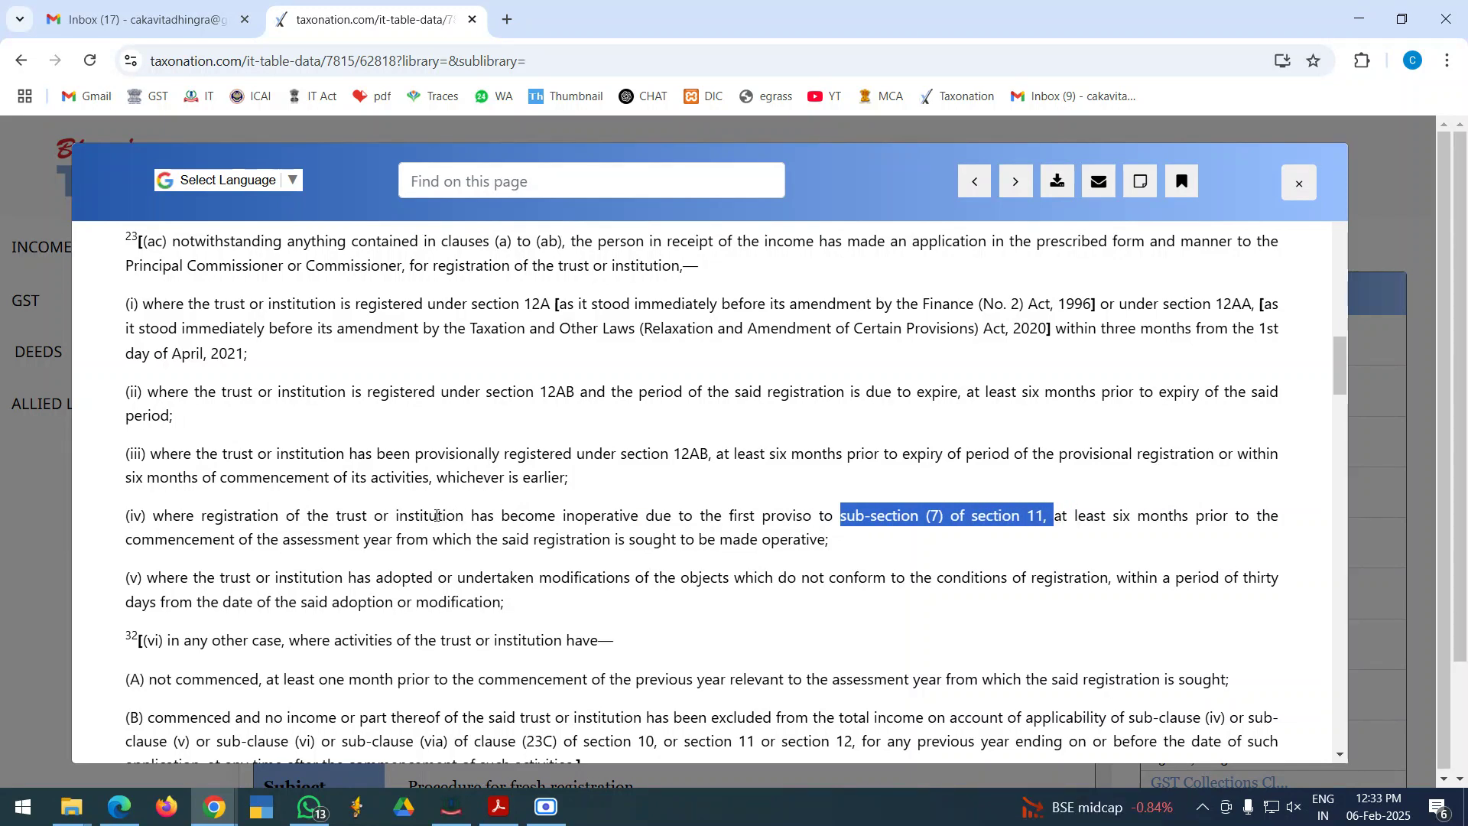
{"action": "left_click_drag", "start_coordinate": [428, 517], "coordinate": [692, 517]}
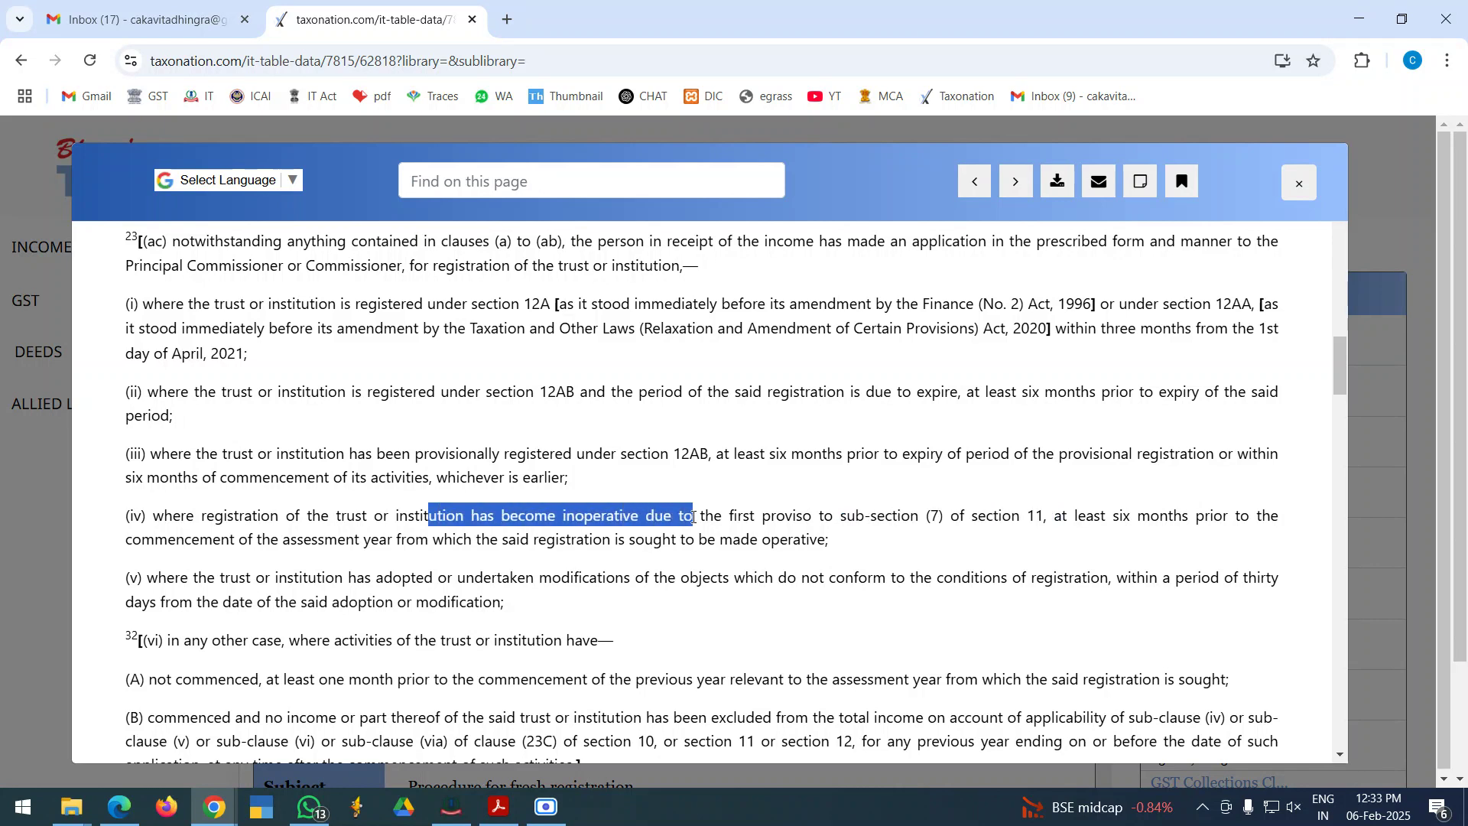
{"action": "left_click_drag", "start_coordinate": [1055, 517], "coordinate": [832, 550]}
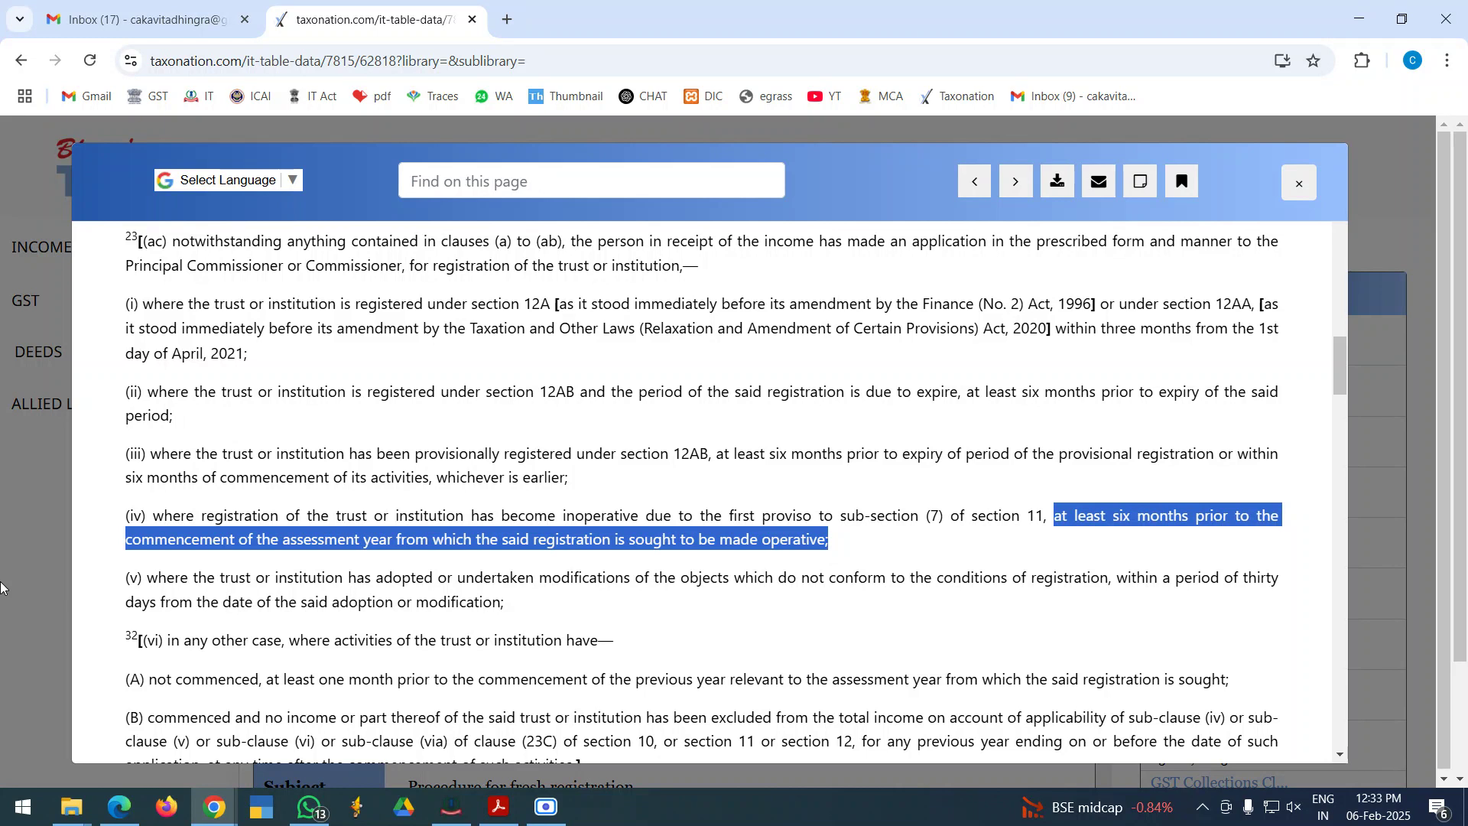
{"action": "left_click", "coordinate": [228, 572]}
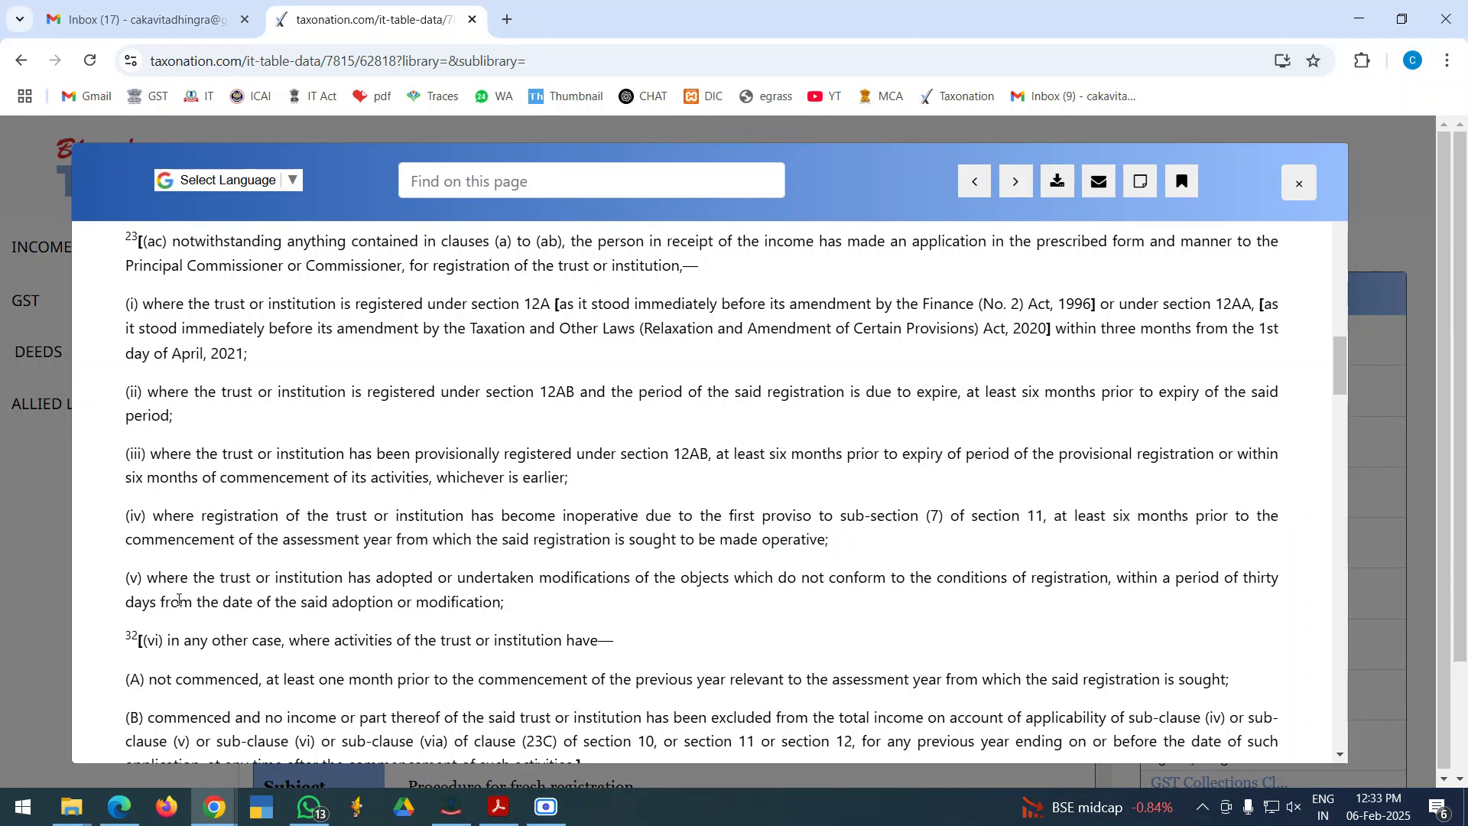
{"action": "left_click_drag", "start_coordinate": [147, 583], "coordinate": [952, 579]}
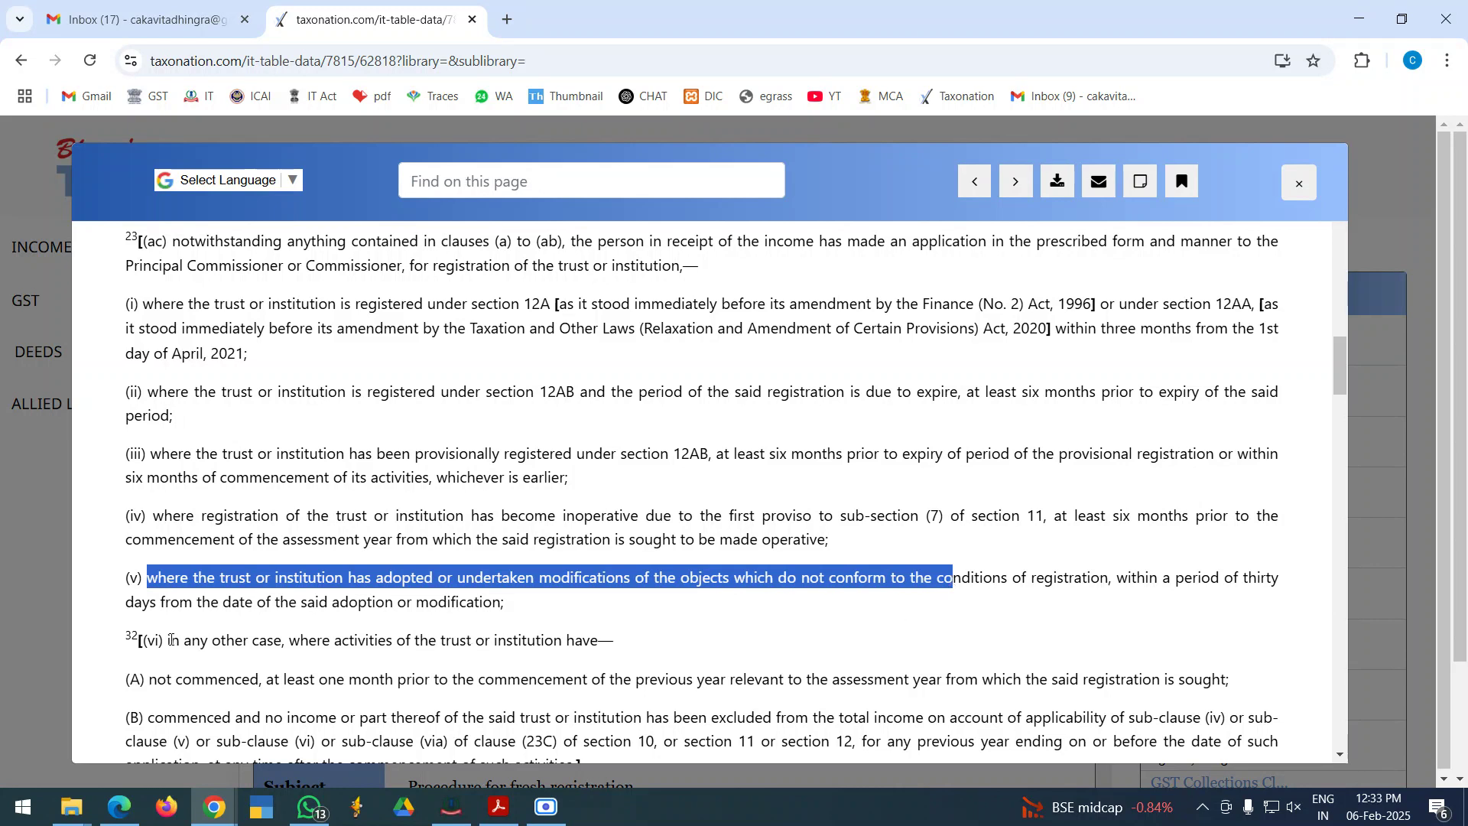
- Switch to the e-Filing portal, set the Section Code to 02-Sub clause (iii) of clause (ac), and answer Yes to question 4a
{"action": "left_click", "coordinate": [451, 808]}
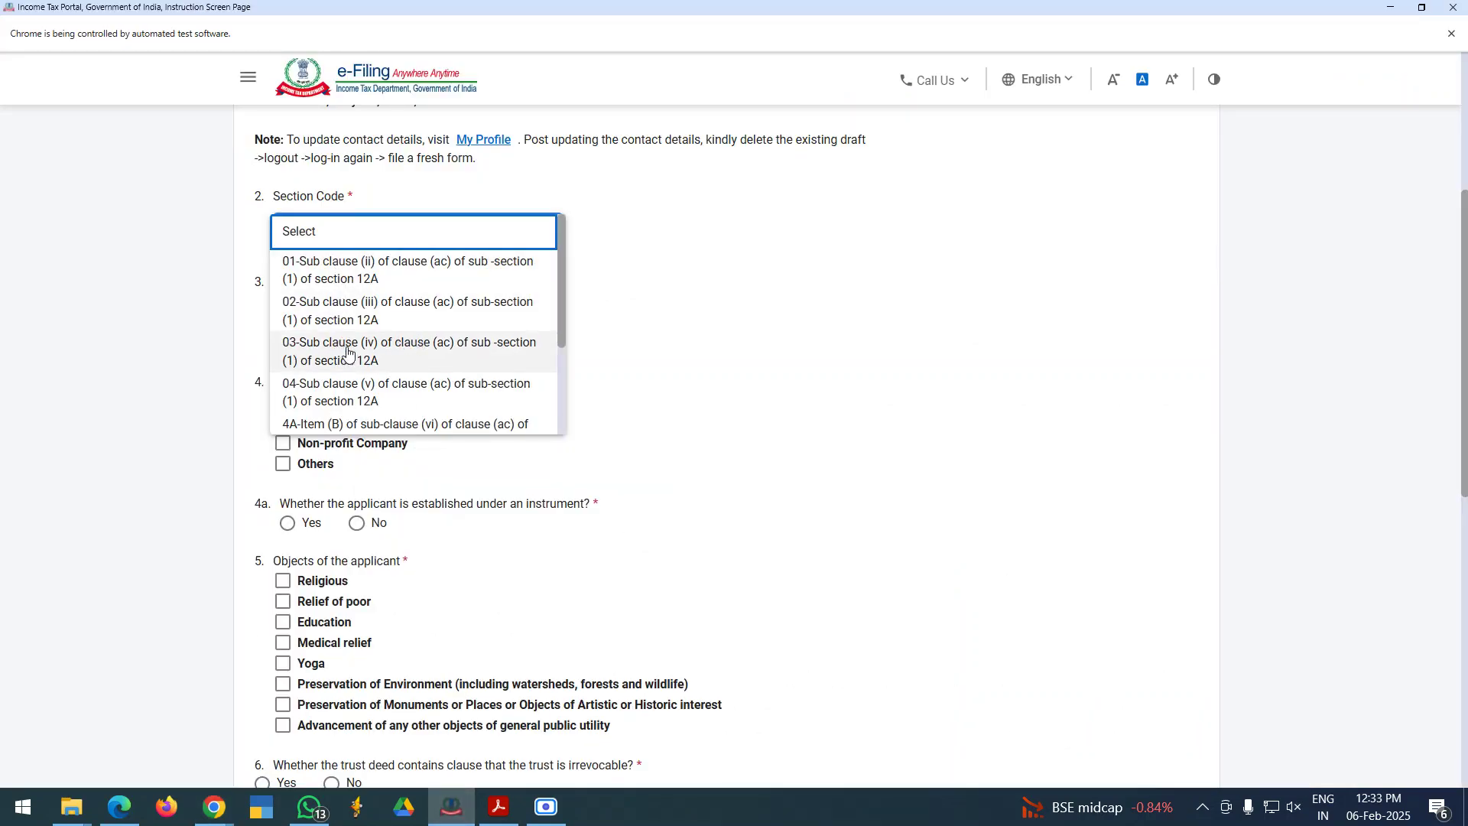
{"action": "left_click", "coordinate": [363, 322]}
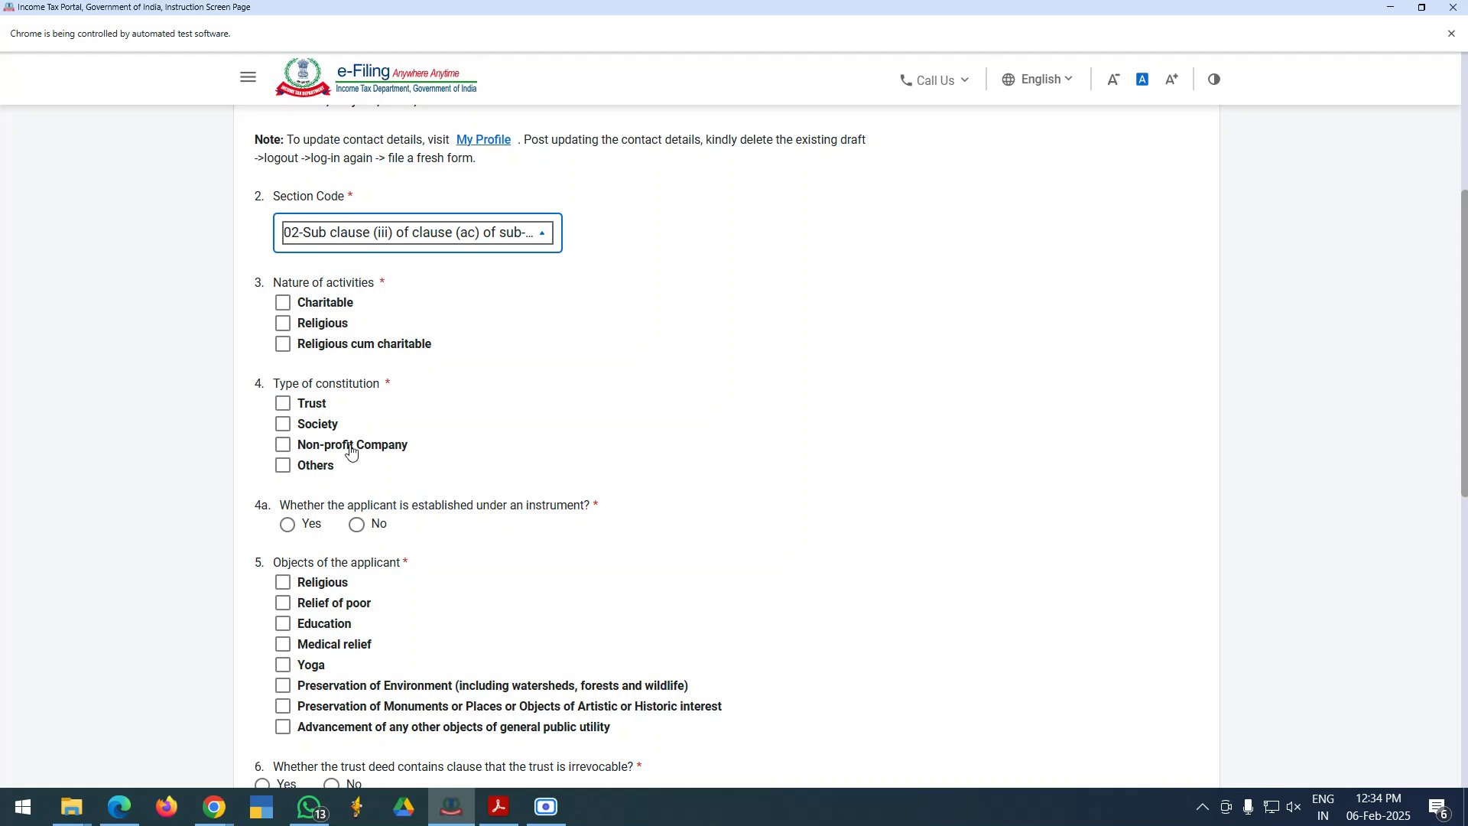
{"action": "scroll", "coordinate": [320, 482], "scroll_direction": "down", "scroll_amount": 1}
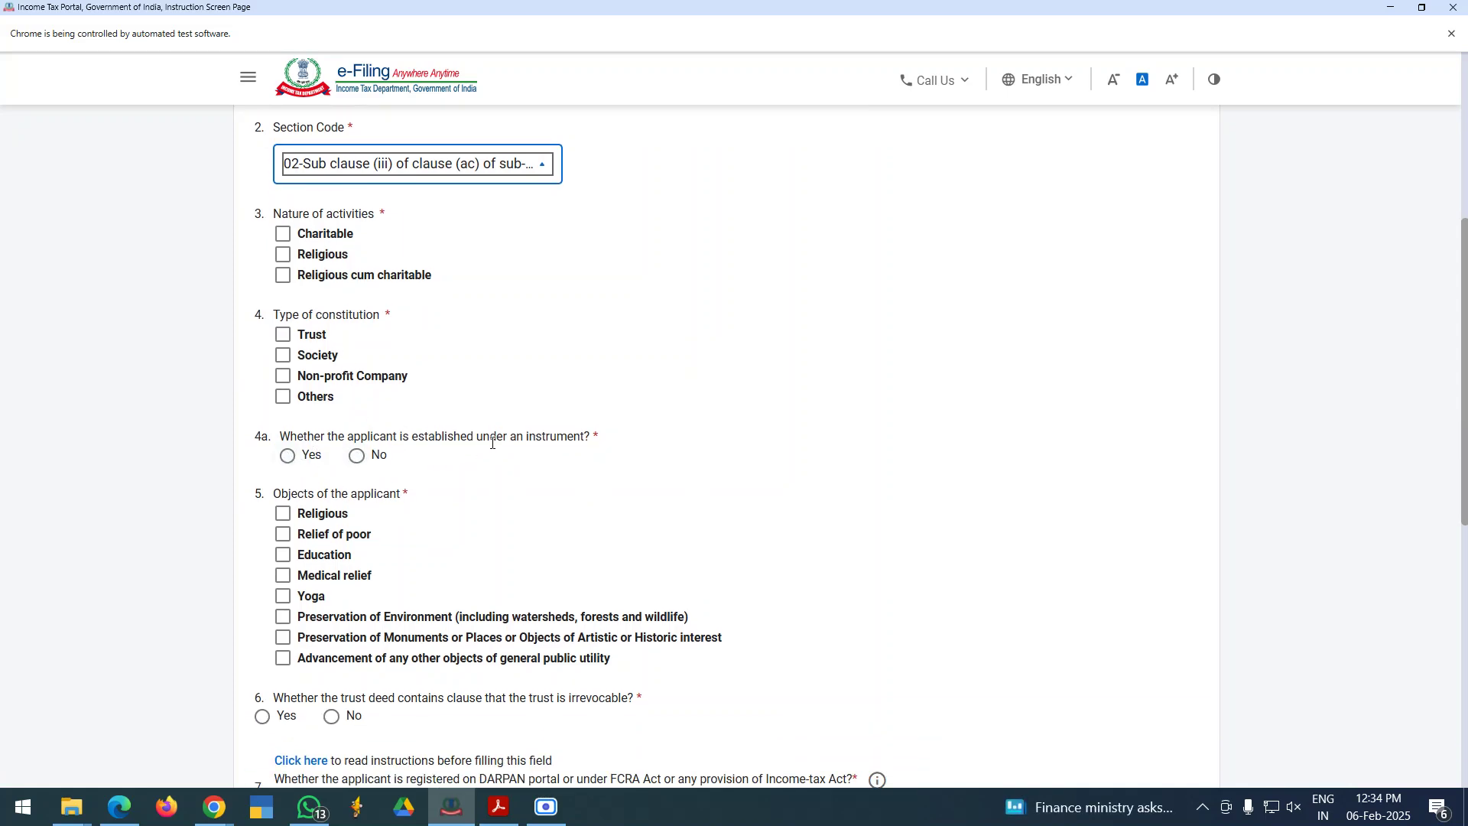
{"action": "left_click_drag", "start_coordinate": [380, 436], "coordinate": [597, 435]}
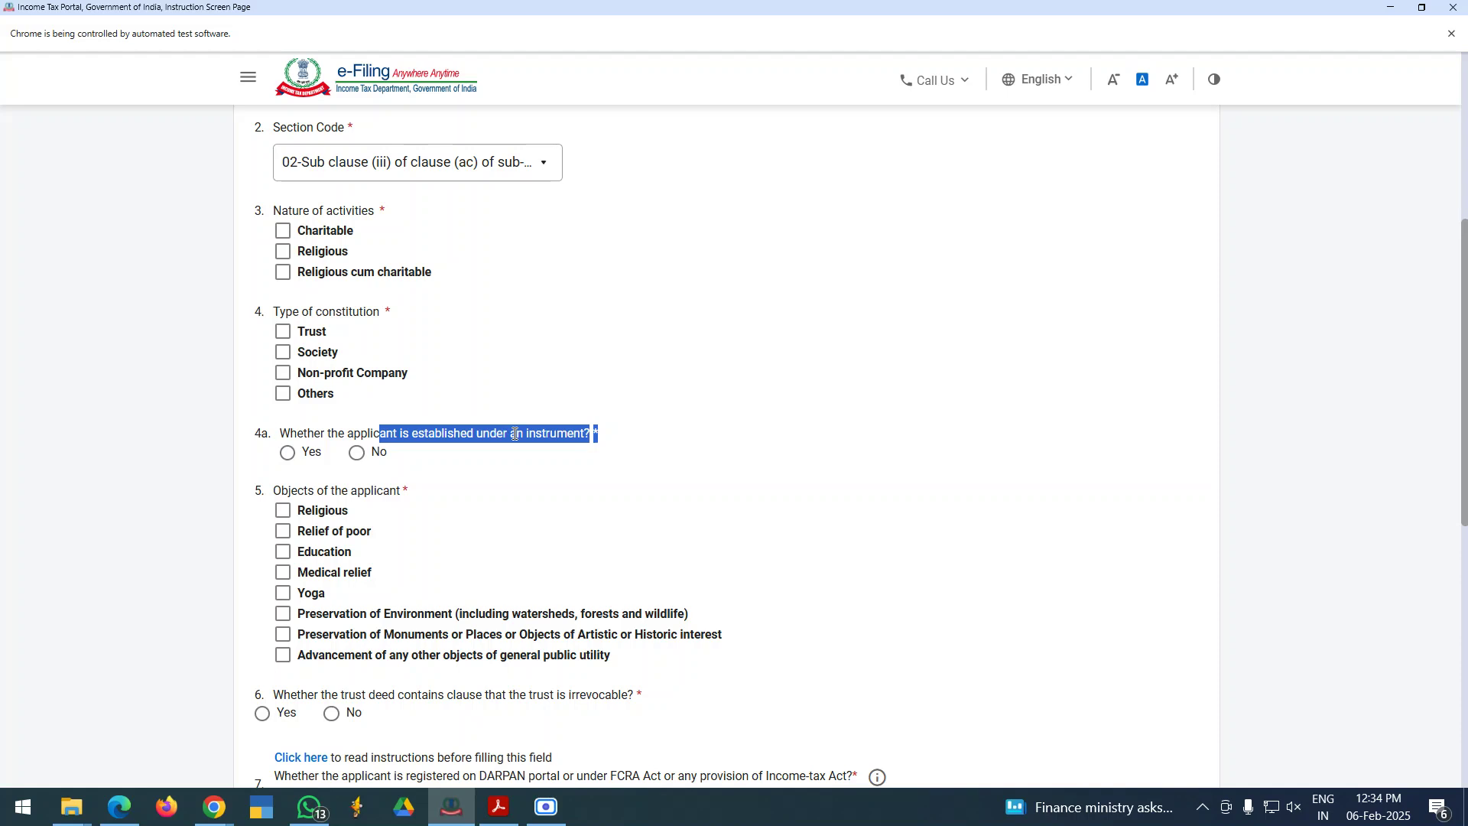
{"action": "left_click", "coordinate": [287, 456]}
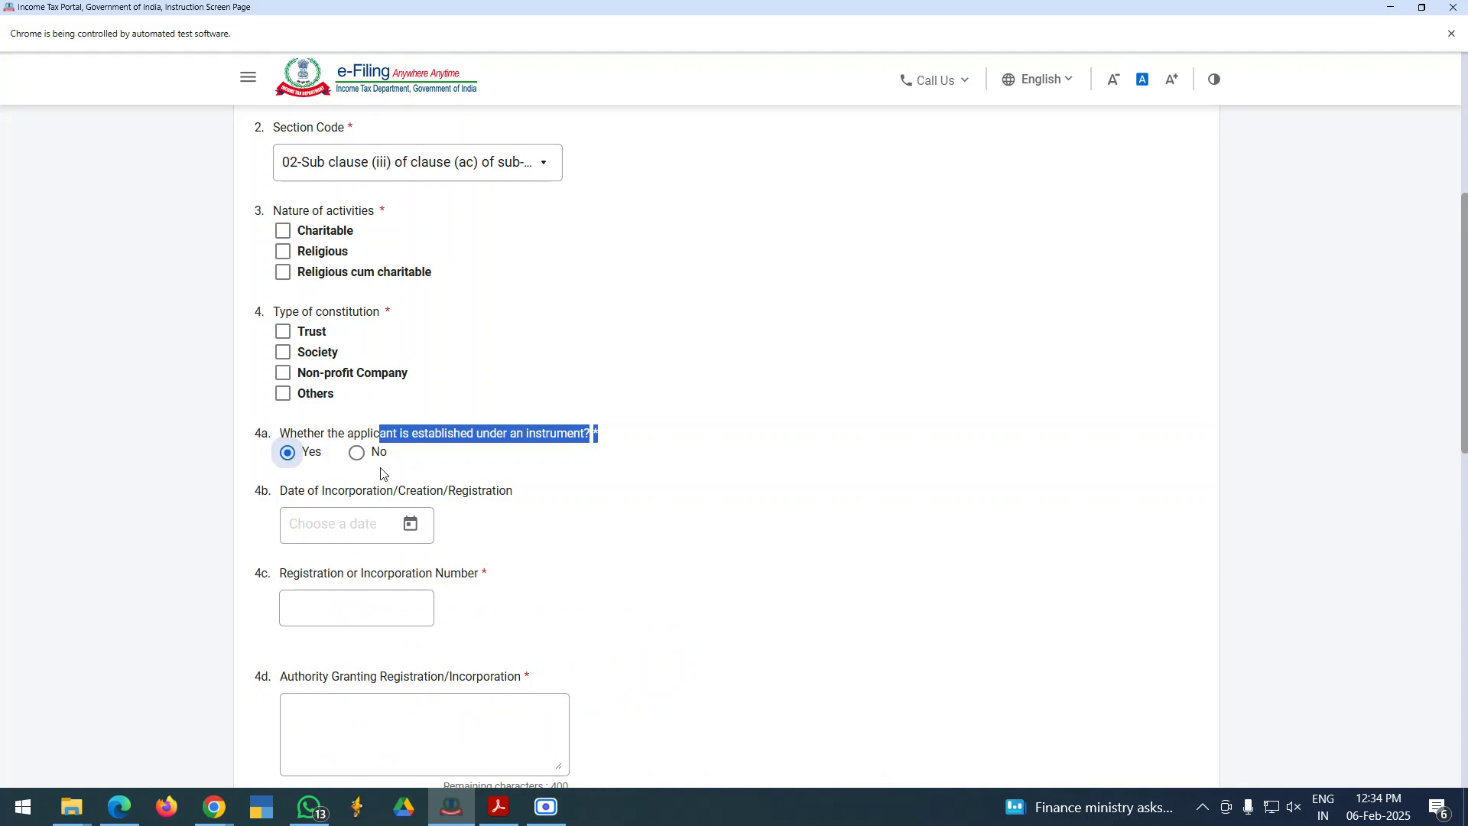
- Review the fields for incorporation date, registration number and granting authority in questions 4b to 4d
{"action": "scroll", "coordinate": [451, 550], "scroll_direction": "down", "scroll_amount": 2}
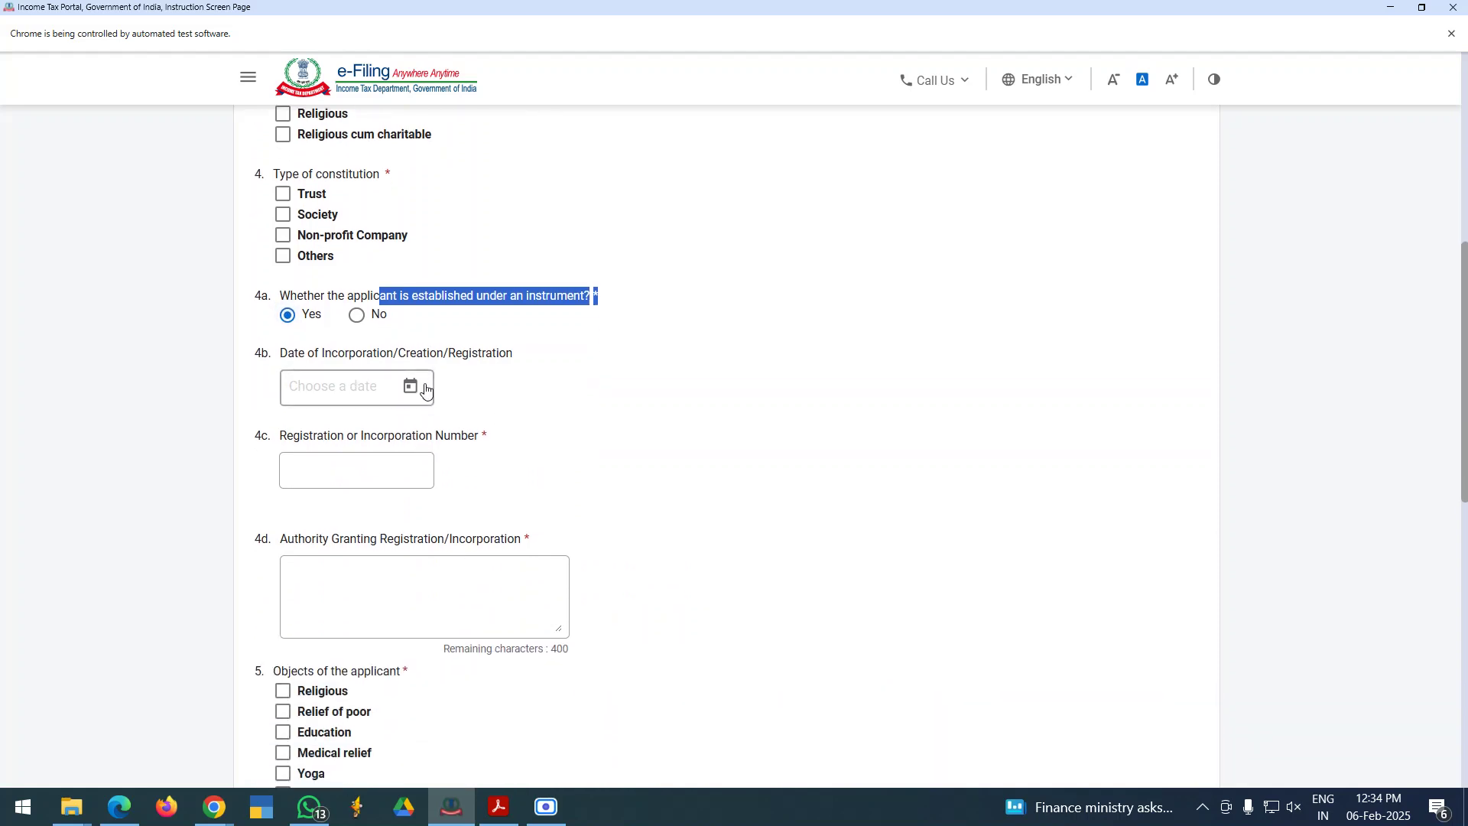
{"action": "left_click", "coordinate": [420, 466]}
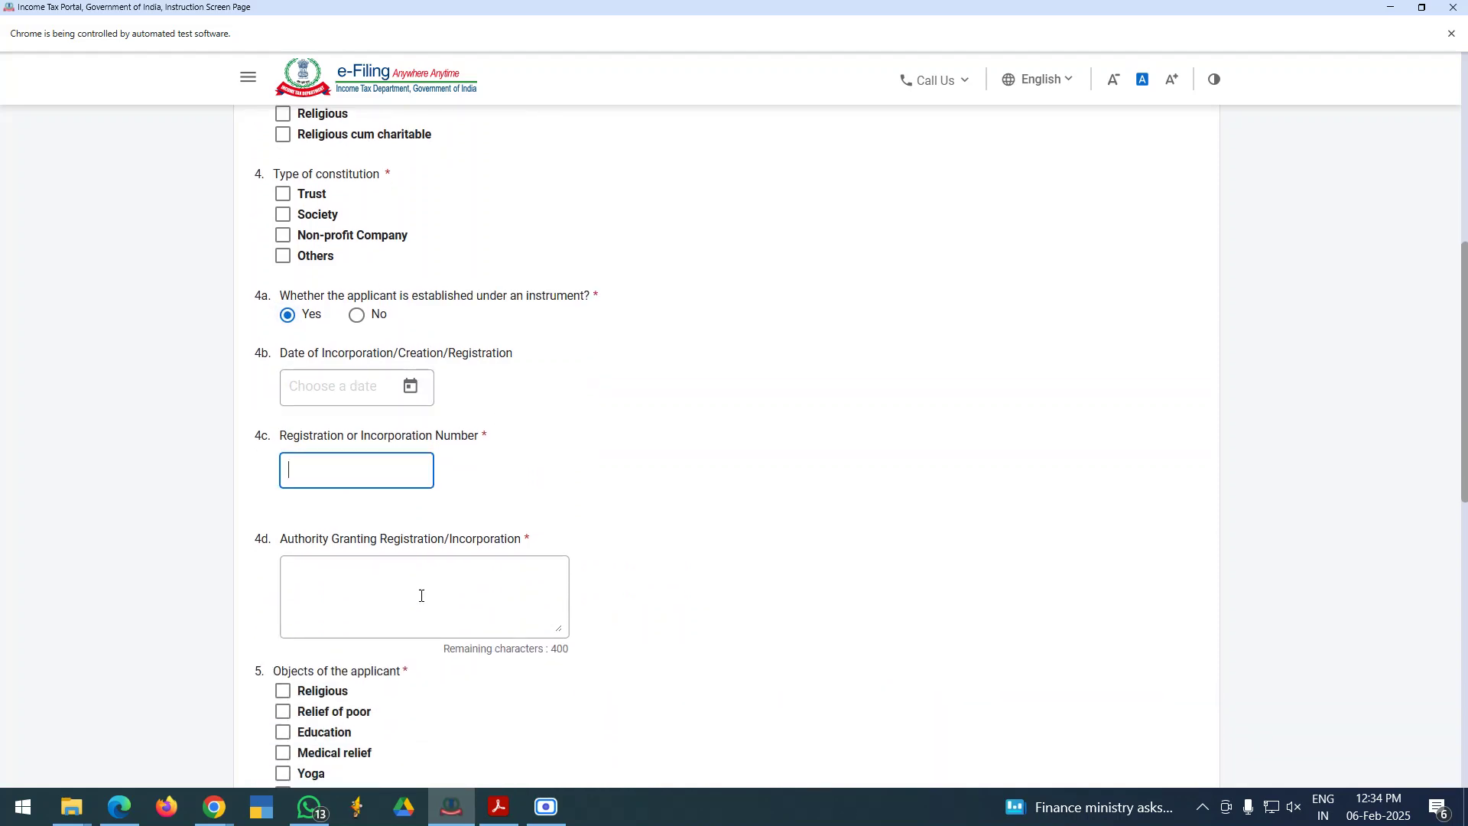
{"action": "left_click", "coordinate": [420, 594]}
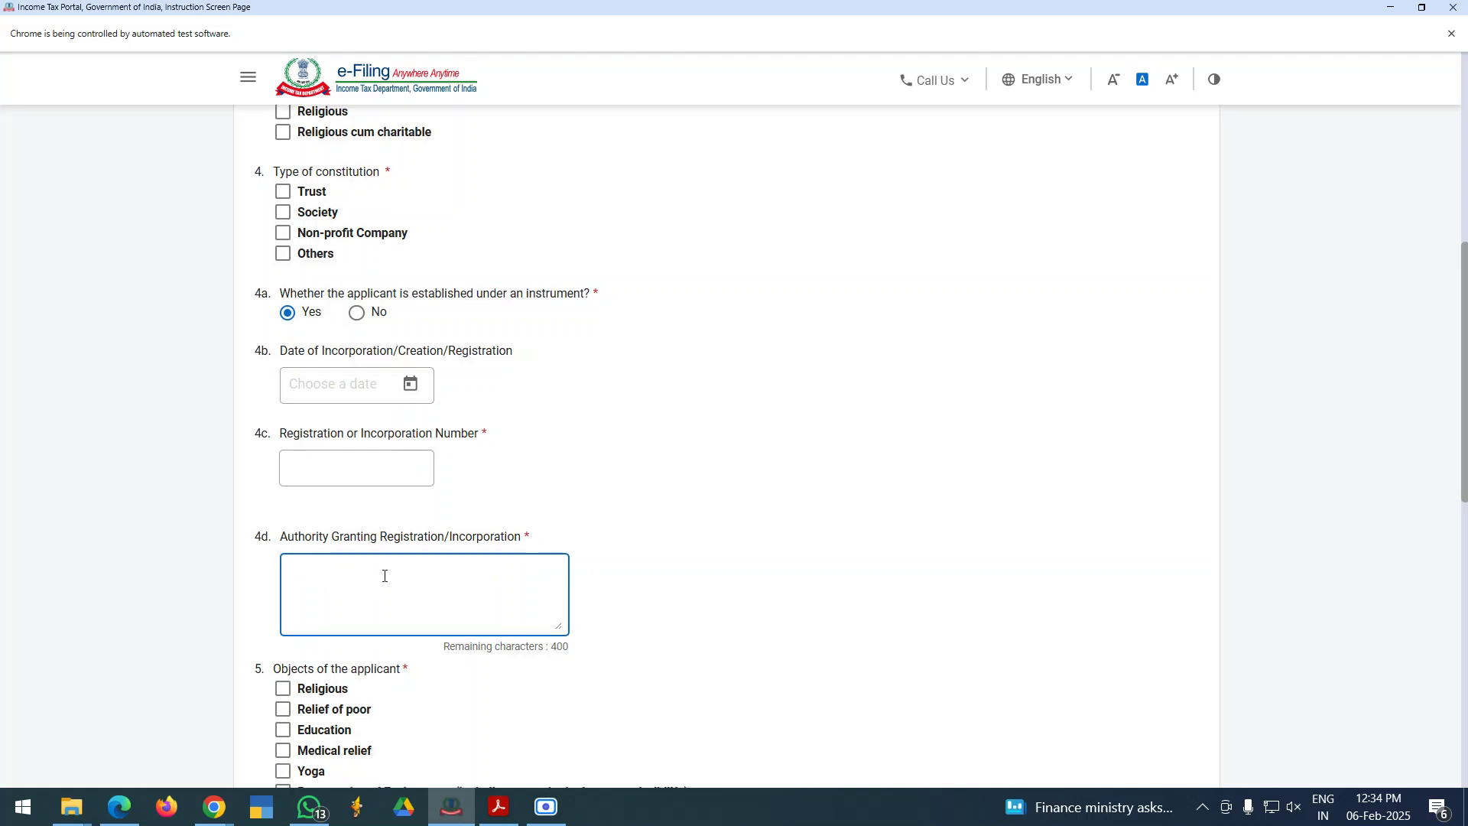
- Examine the objects of the applicant in question 5 and highlight question 6 on the trust deed's irrevocability clause
{"action": "scroll", "coordinate": [383, 576], "scroll_direction": "down", "scroll_amount": 3}
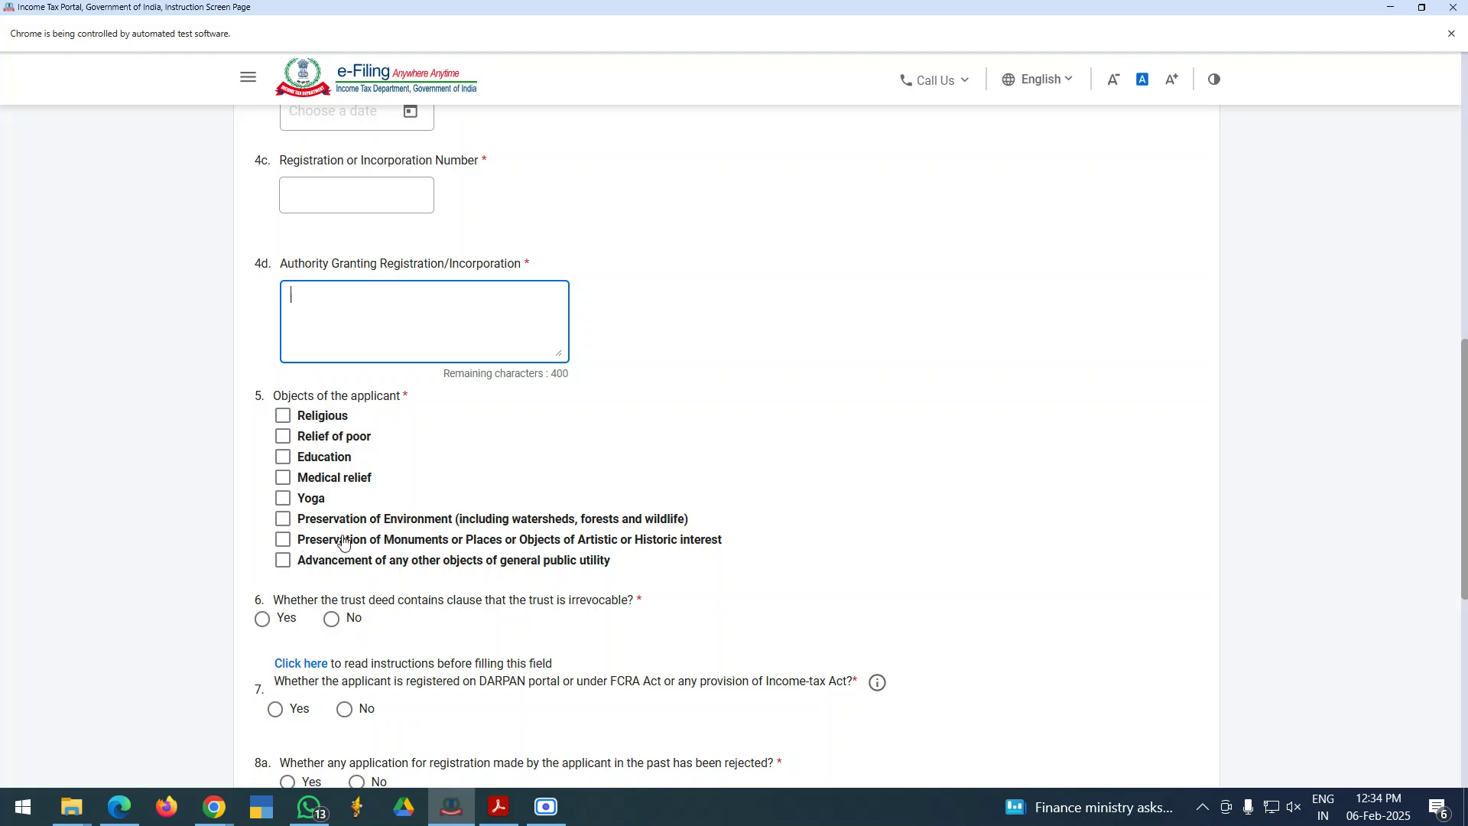
{"action": "scroll", "coordinate": [344, 543], "scroll_direction": "down", "scroll_amount": 2}
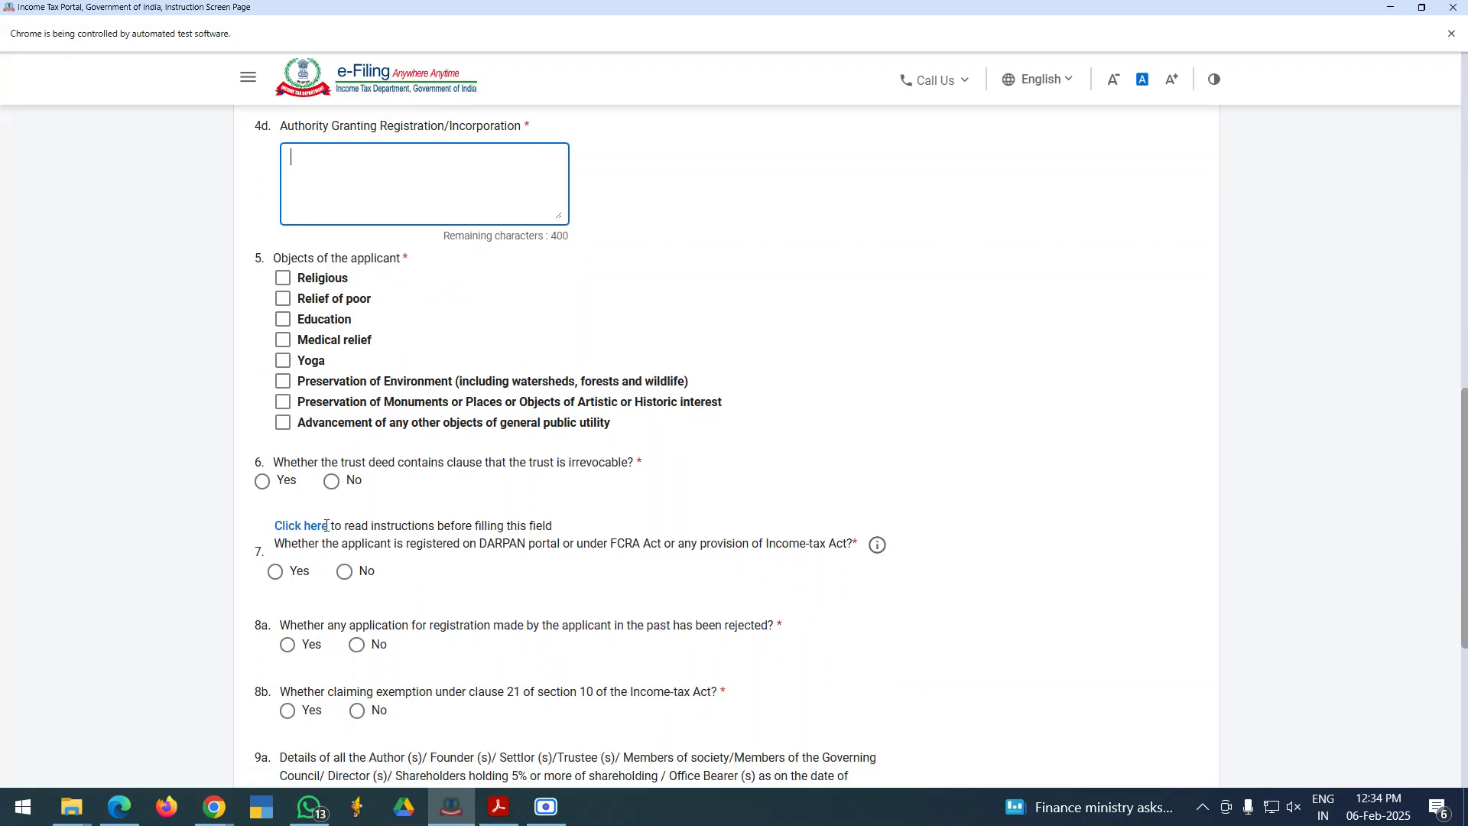
{"action": "left_click_drag", "start_coordinate": [291, 462], "coordinate": [551, 460]}
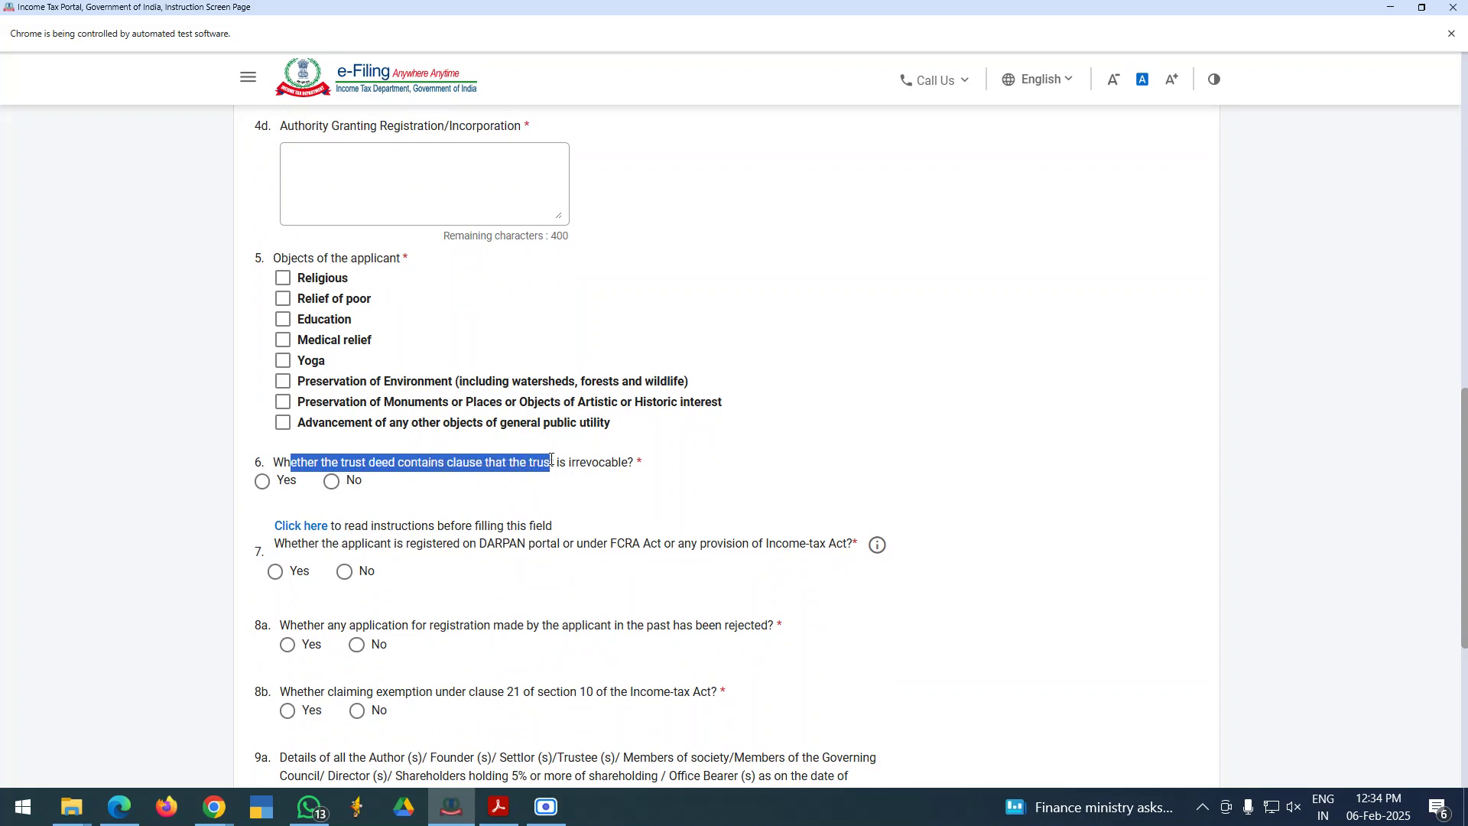
{"action": "left_click_drag", "start_coordinate": [448, 462], "coordinate": [640, 467]}
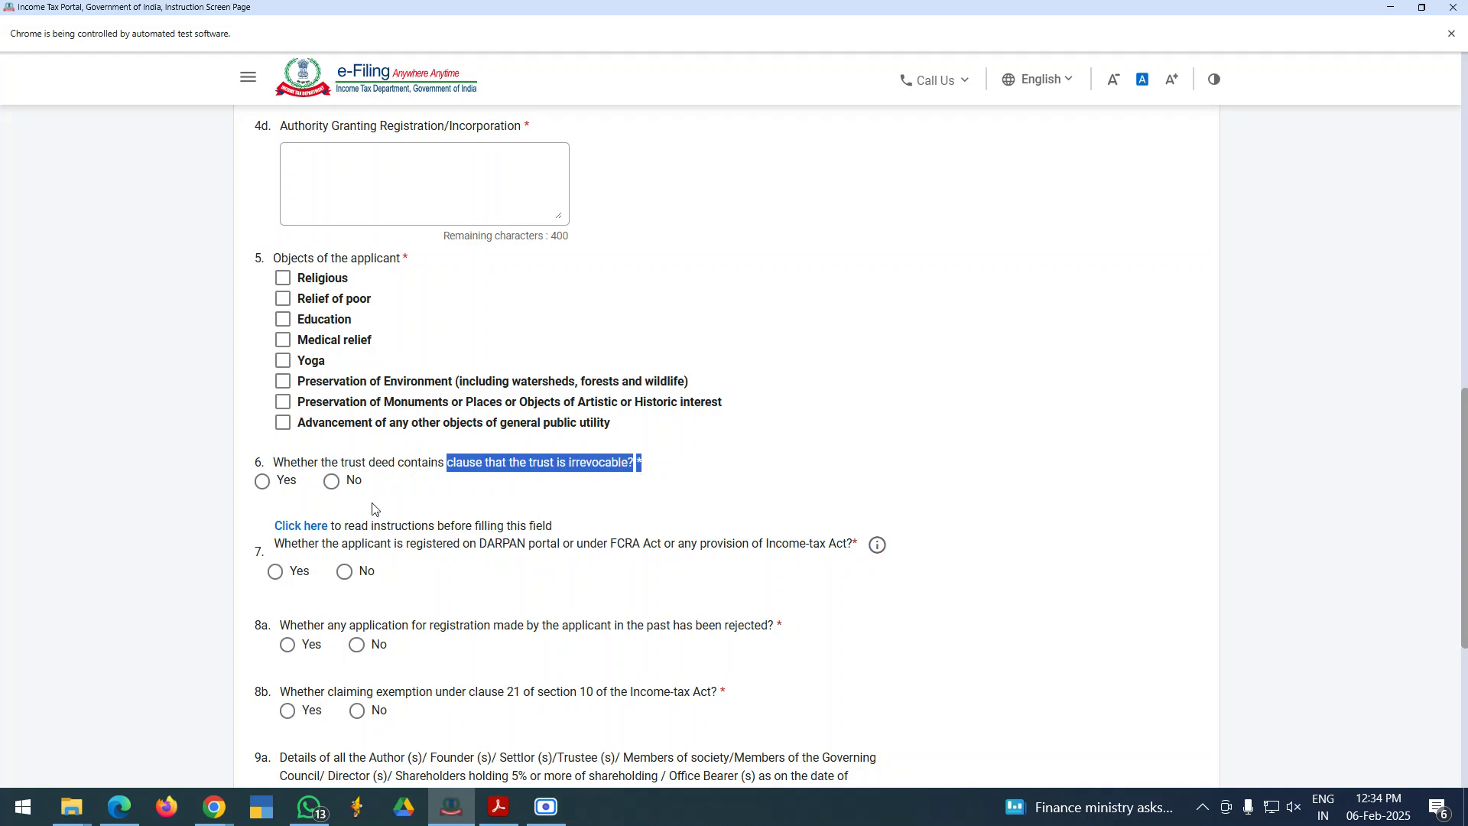
{"action": "left_click", "coordinate": [480, 465]}
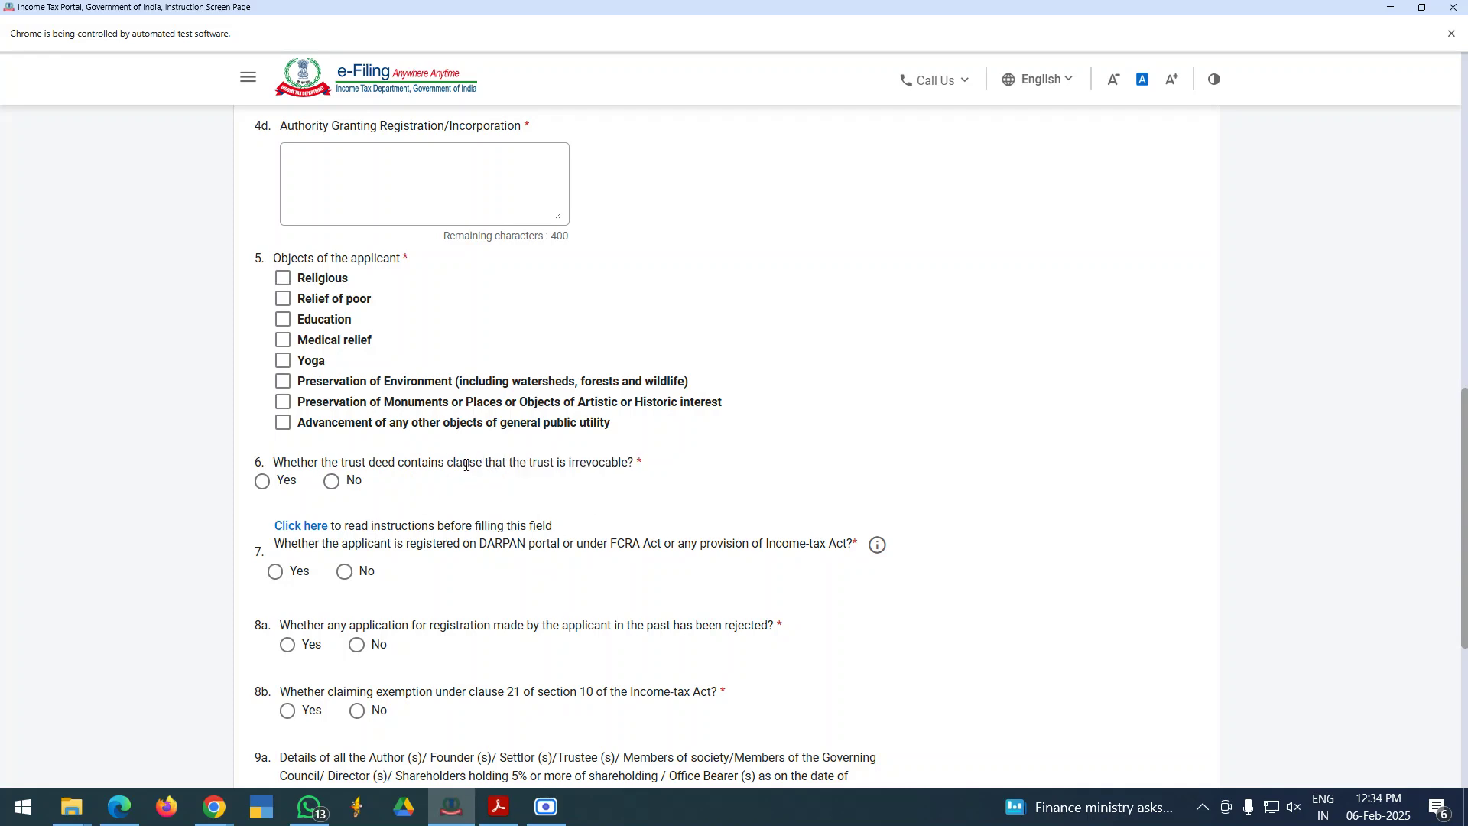
{"action": "left_click_drag", "start_coordinate": [388, 463], "coordinate": [592, 465]}
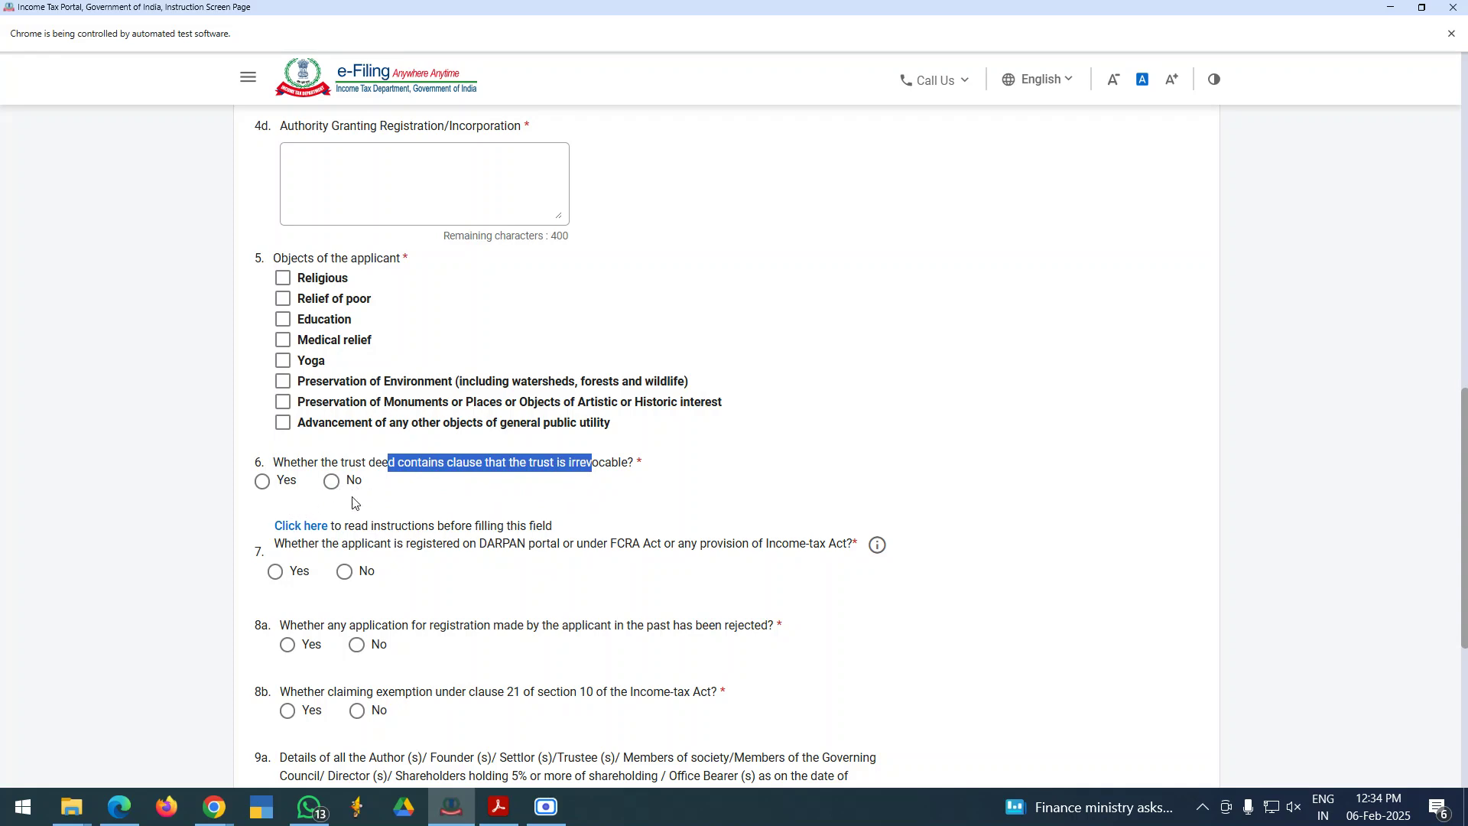
- Answer Yes to question 7 on registration on the DARPAN portal, under the FCRA Act or under the Income-tax Act
{"action": "scroll", "coordinate": [352, 502], "scroll_direction": "down", "scroll_amount": 2}
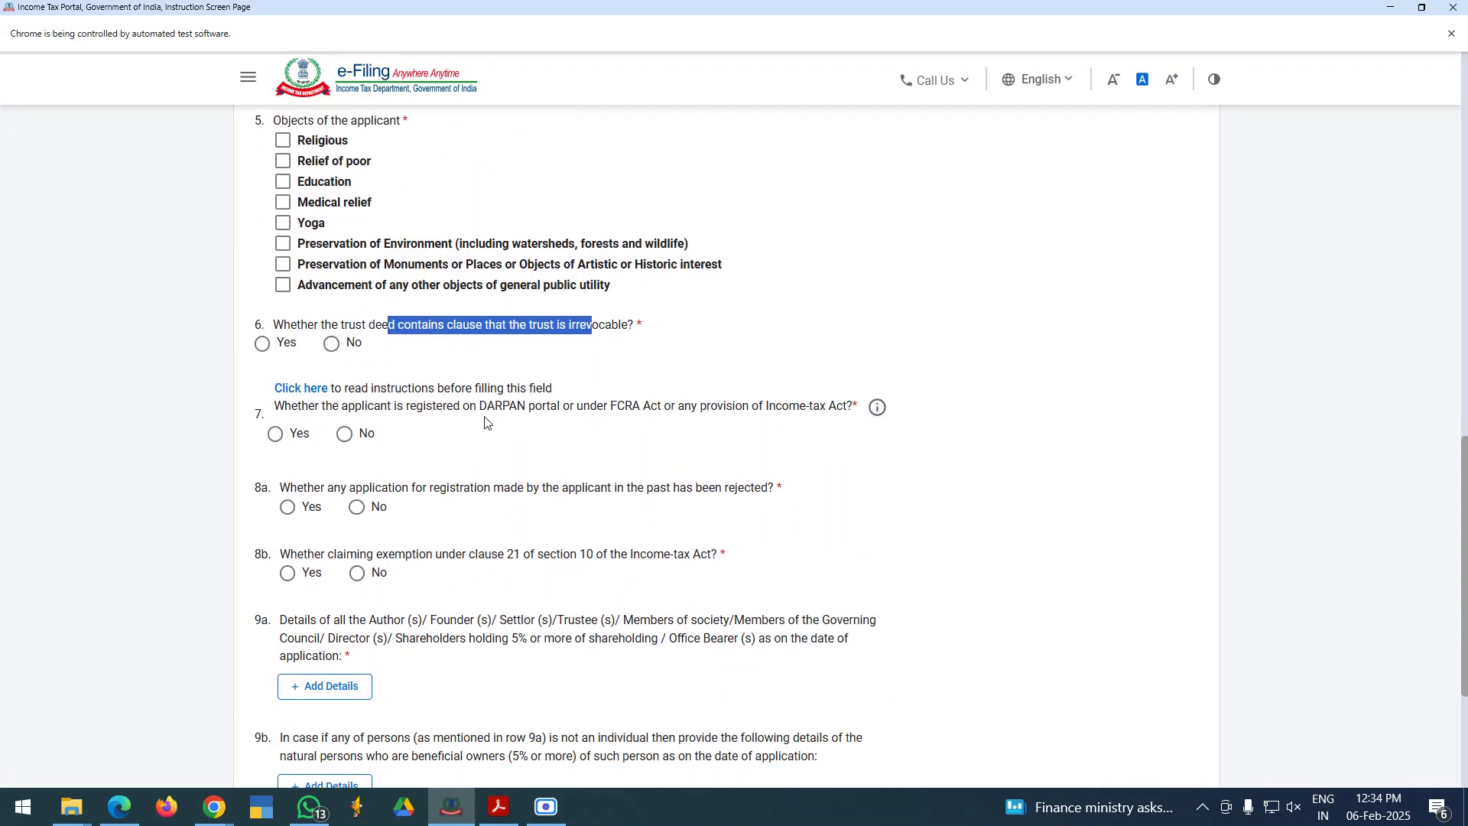
{"action": "left_click_drag", "start_coordinate": [443, 406], "coordinate": [844, 407]}
{"action": "left_click", "coordinate": [278, 441]}
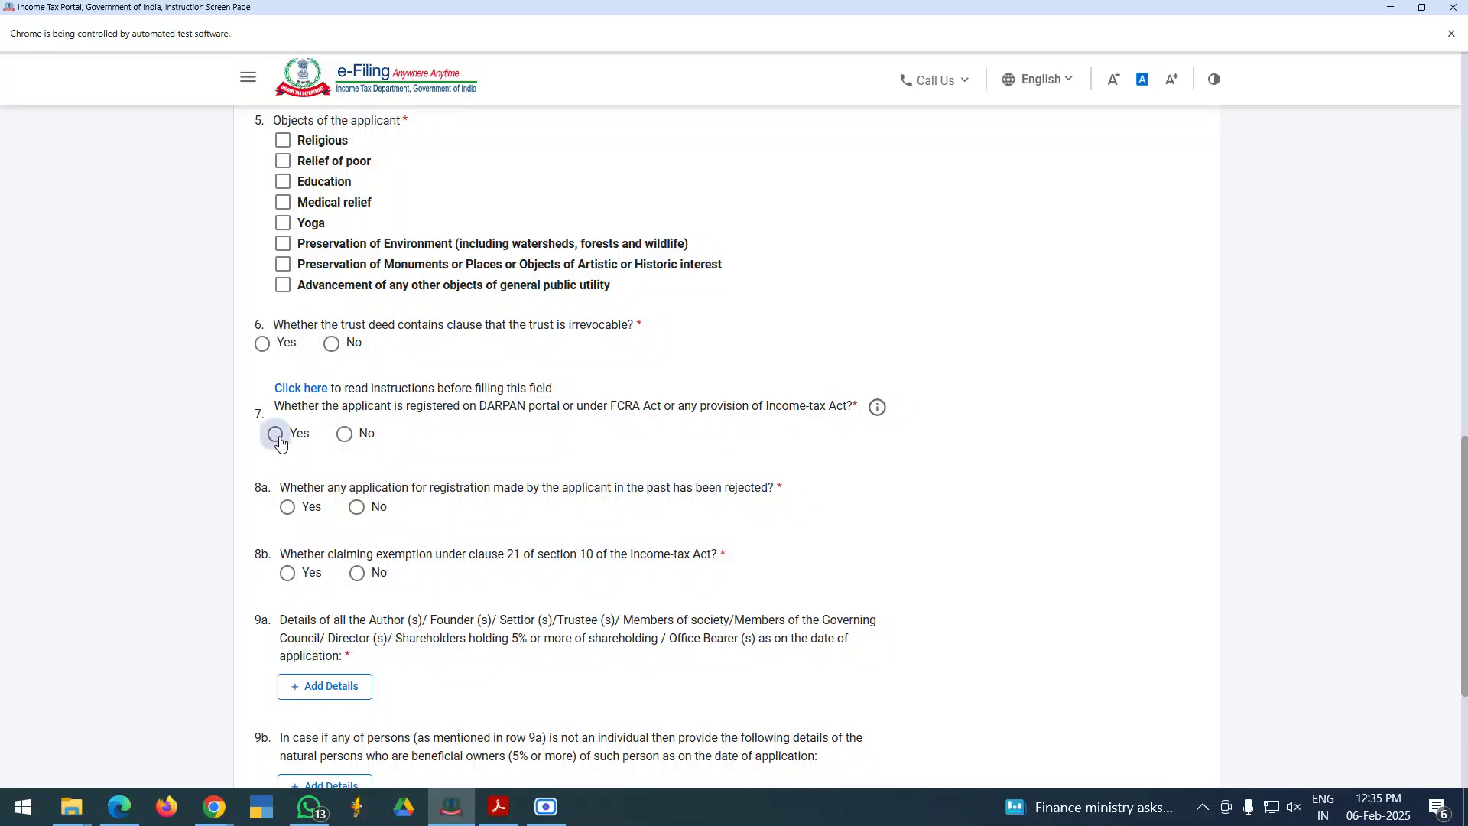
- Highlight the wording of question 8a on past rejected registration applications and answer it No
{"action": "scroll", "coordinate": [367, 497], "scroll_direction": "down", "scroll_amount": 2}
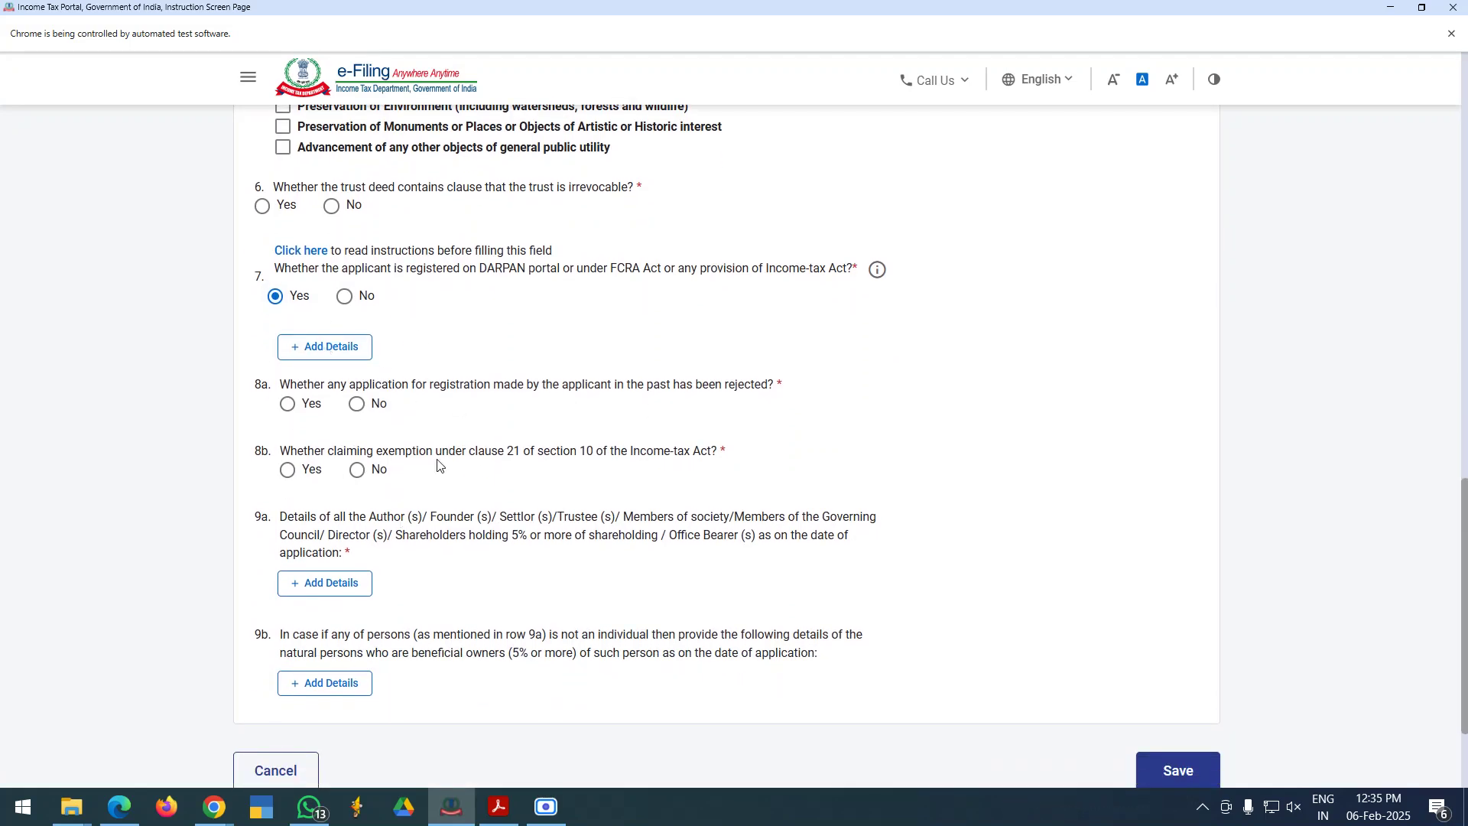
{"action": "scroll", "coordinate": [439, 459], "scroll_direction": "down", "scroll_amount": 1}
{"action": "left_click_drag", "start_coordinate": [341, 315], "coordinate": [560, 322]}
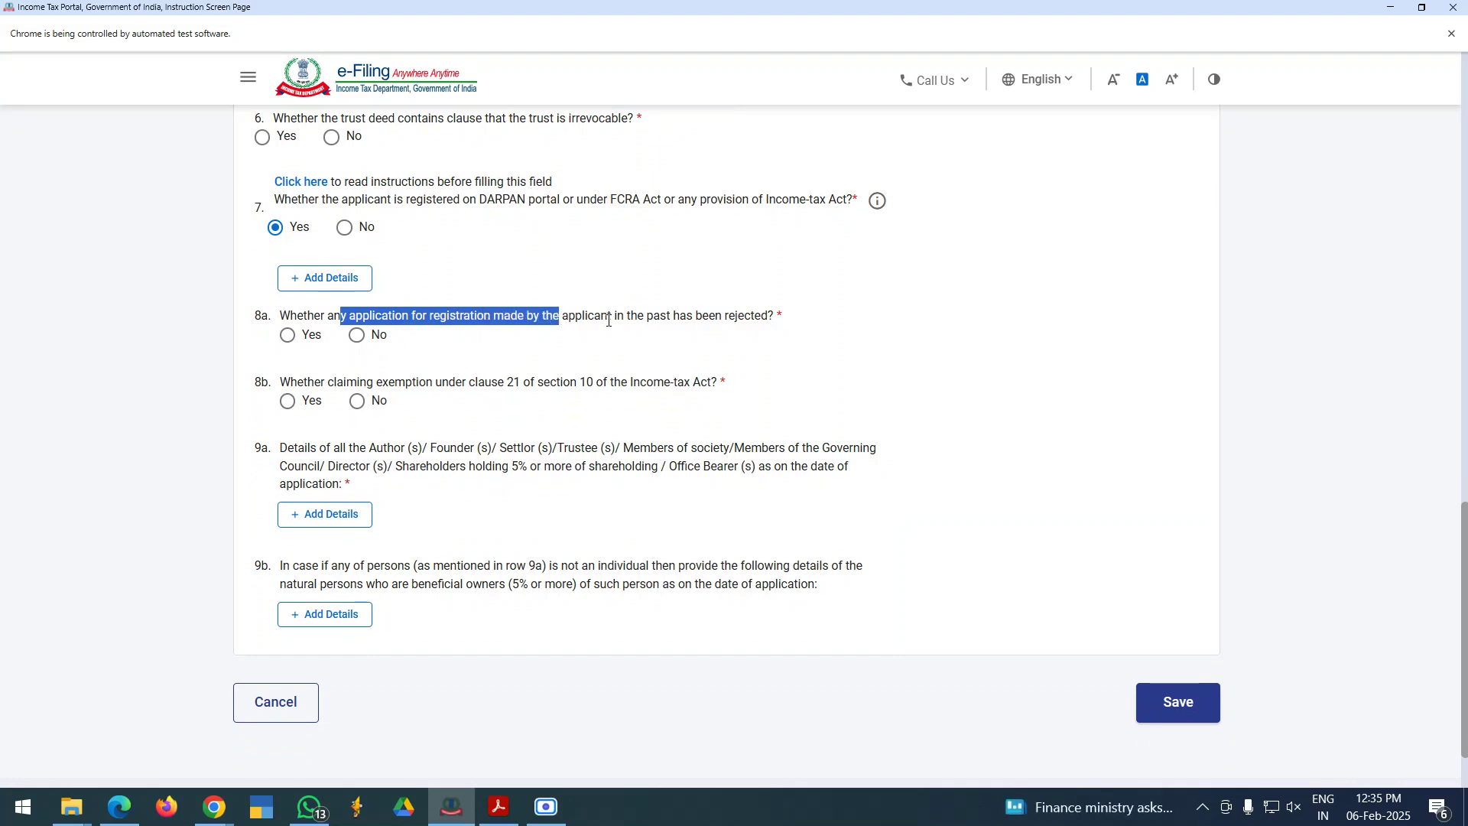
{"action": "left_click_drag", "start_coordinate": [609, 320], "coordinate": [791, 318]}
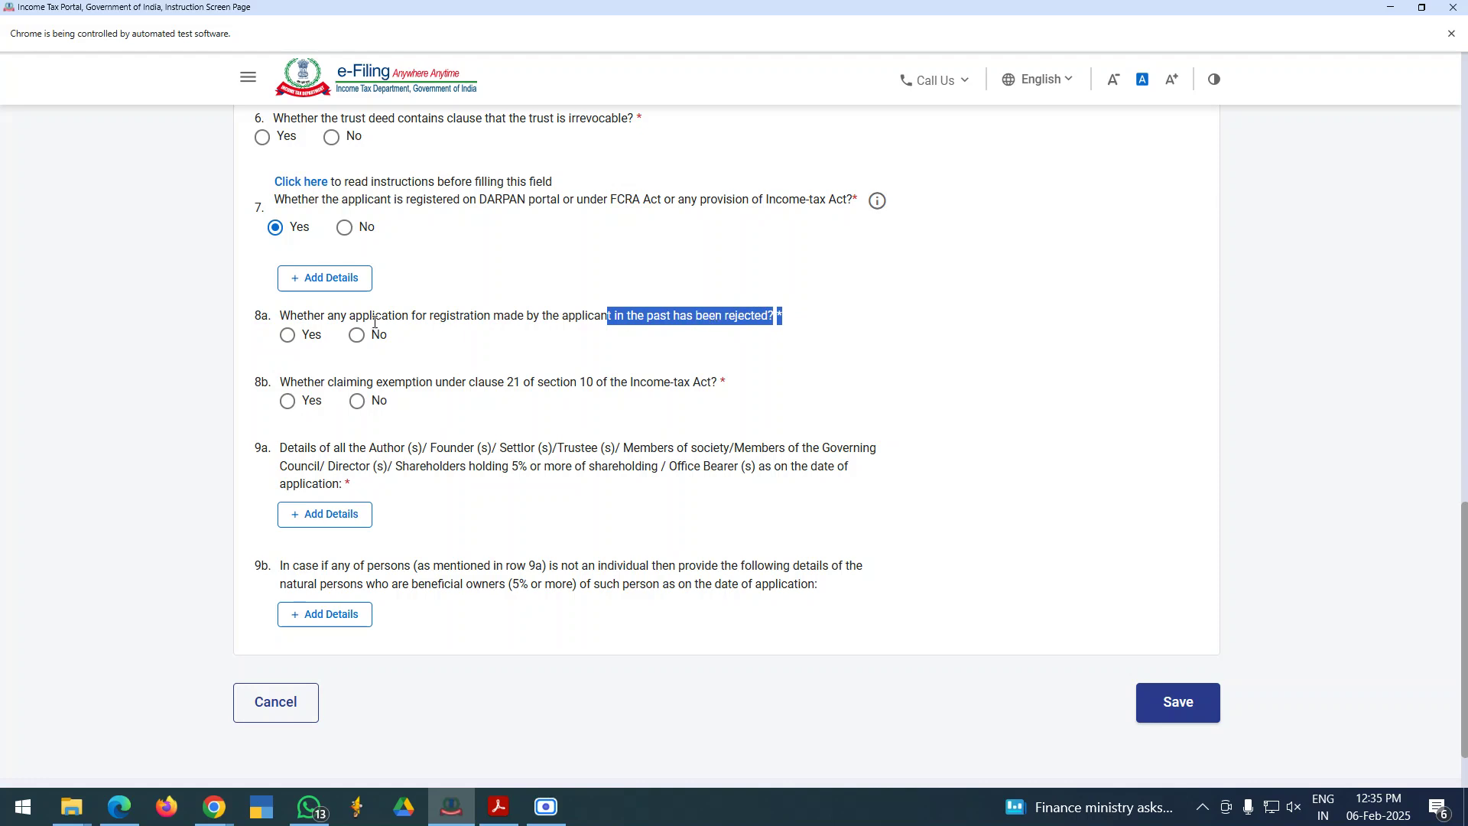
{"action": "left_click_drag", "start_coordinate": [306, 315], "coordinate": [774, 316]}
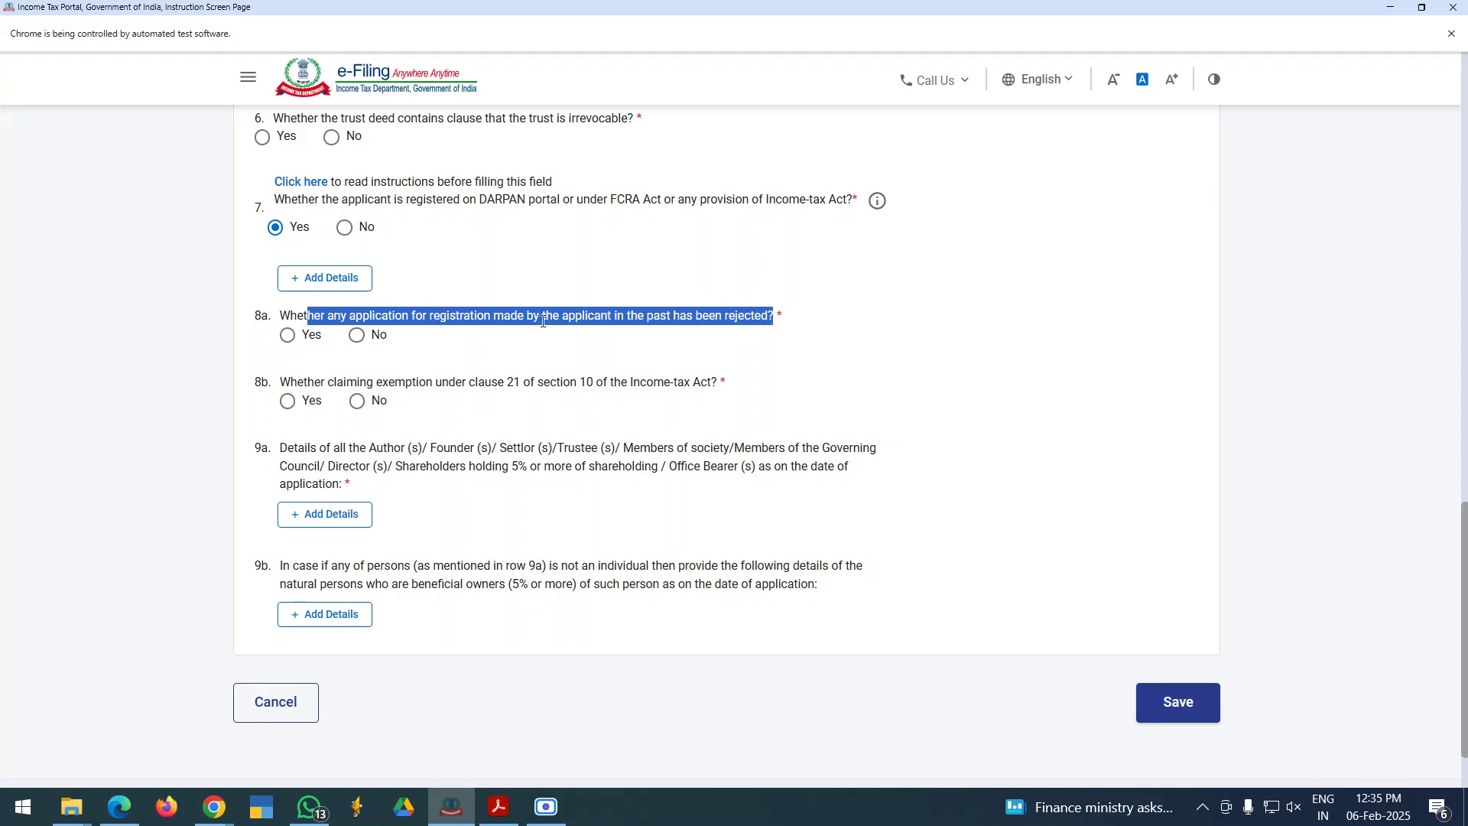
{"action": "left_click", "coordinate": [368, 343]}
{"action": "left_click", "coordinate": [288, 336]}
{"action": "left_click", "coordinate": [358, 337]}
- Highlight question 8b on claiming exemption under clause 21 of section 10 of the Income-tax Act
{"action": "left_click_drag", "start_coordinate": [304, 383], "coordinate": [607, 383]}
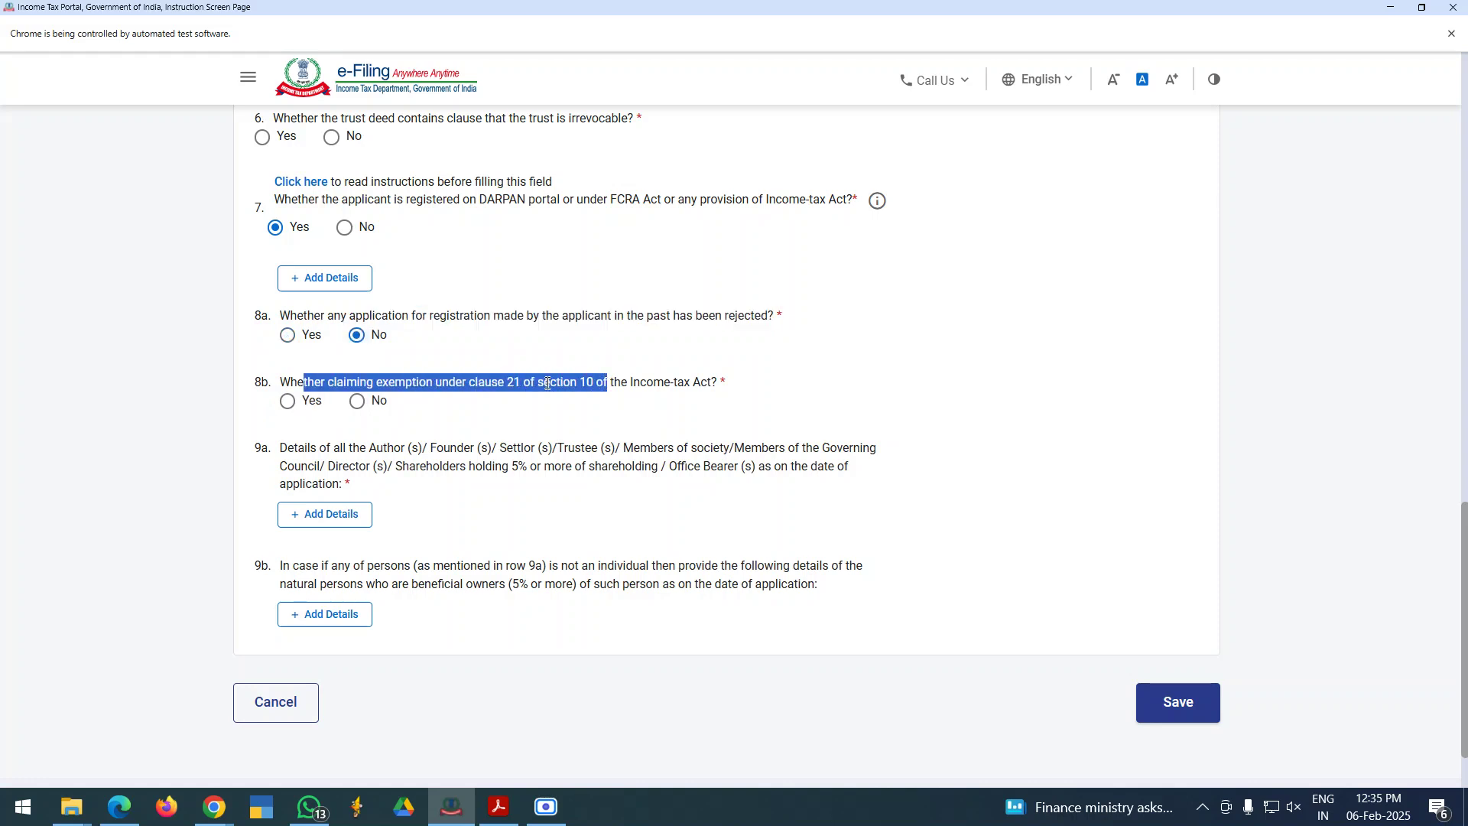
{"action": "left_click_drag", "start_coordinate": [407, 382], "coordinate": [745, 388]}
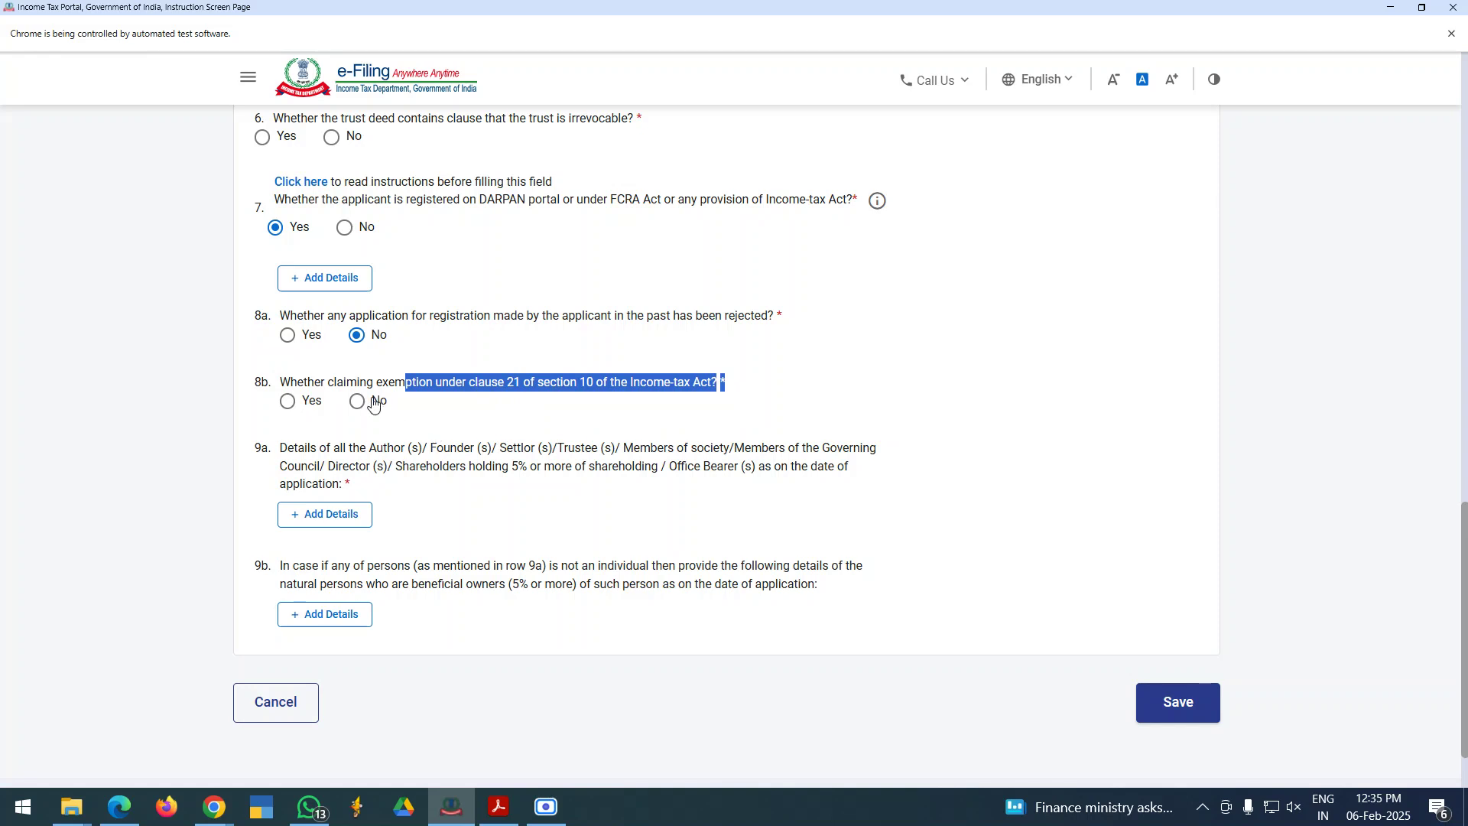
{"action": "left_click_drag", "start_coordinate": [328, 383], "coordinate": [654, 385]}
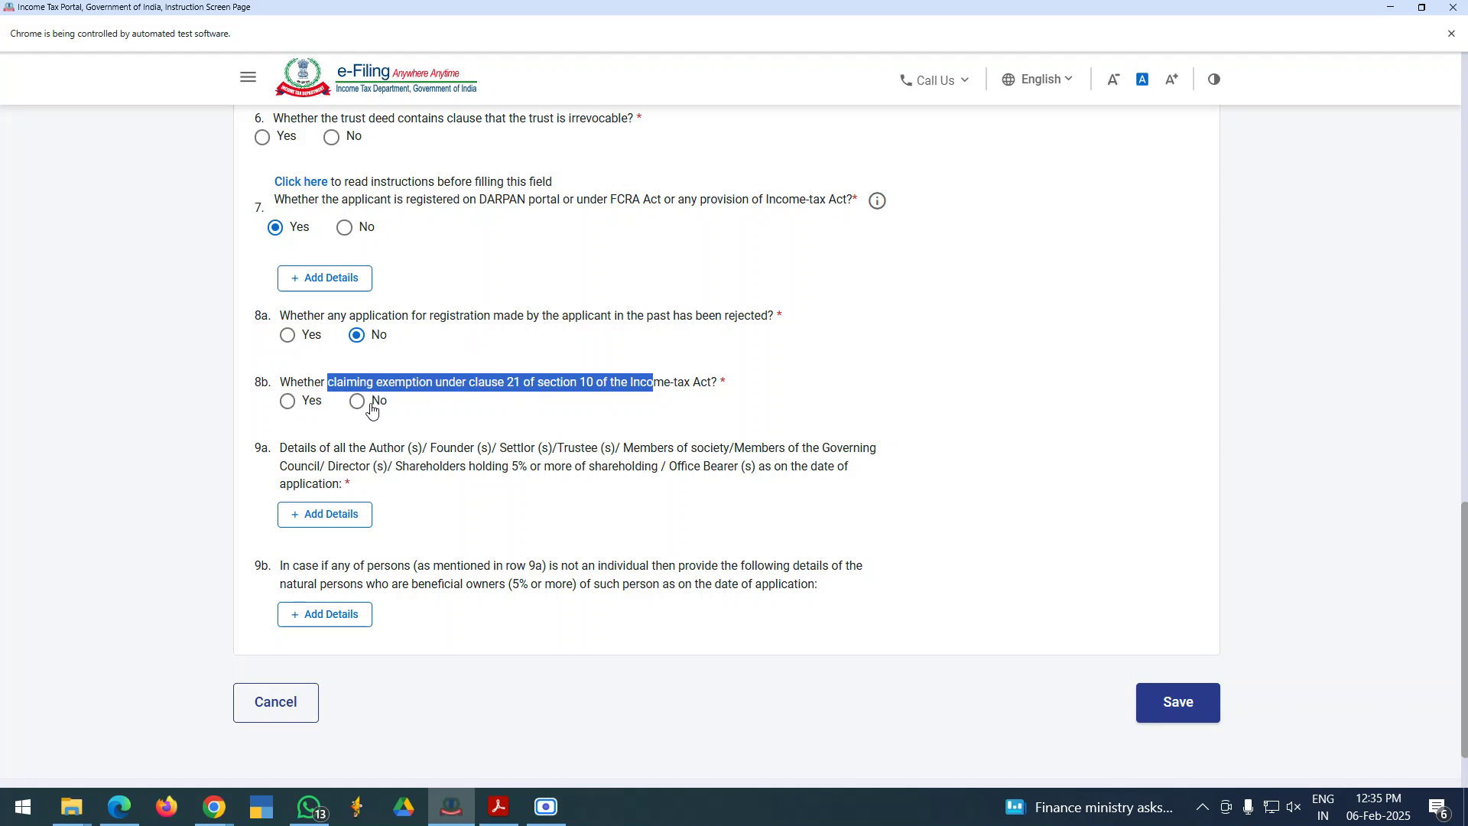
- Highlight question 9a's shareholding wording, examine its detail form for founders, trustees and office bearers, and cancel the new entry
{"action": "left_click_drag", "start_coordinate": [287, 451], "coordinate": [663, 480]}
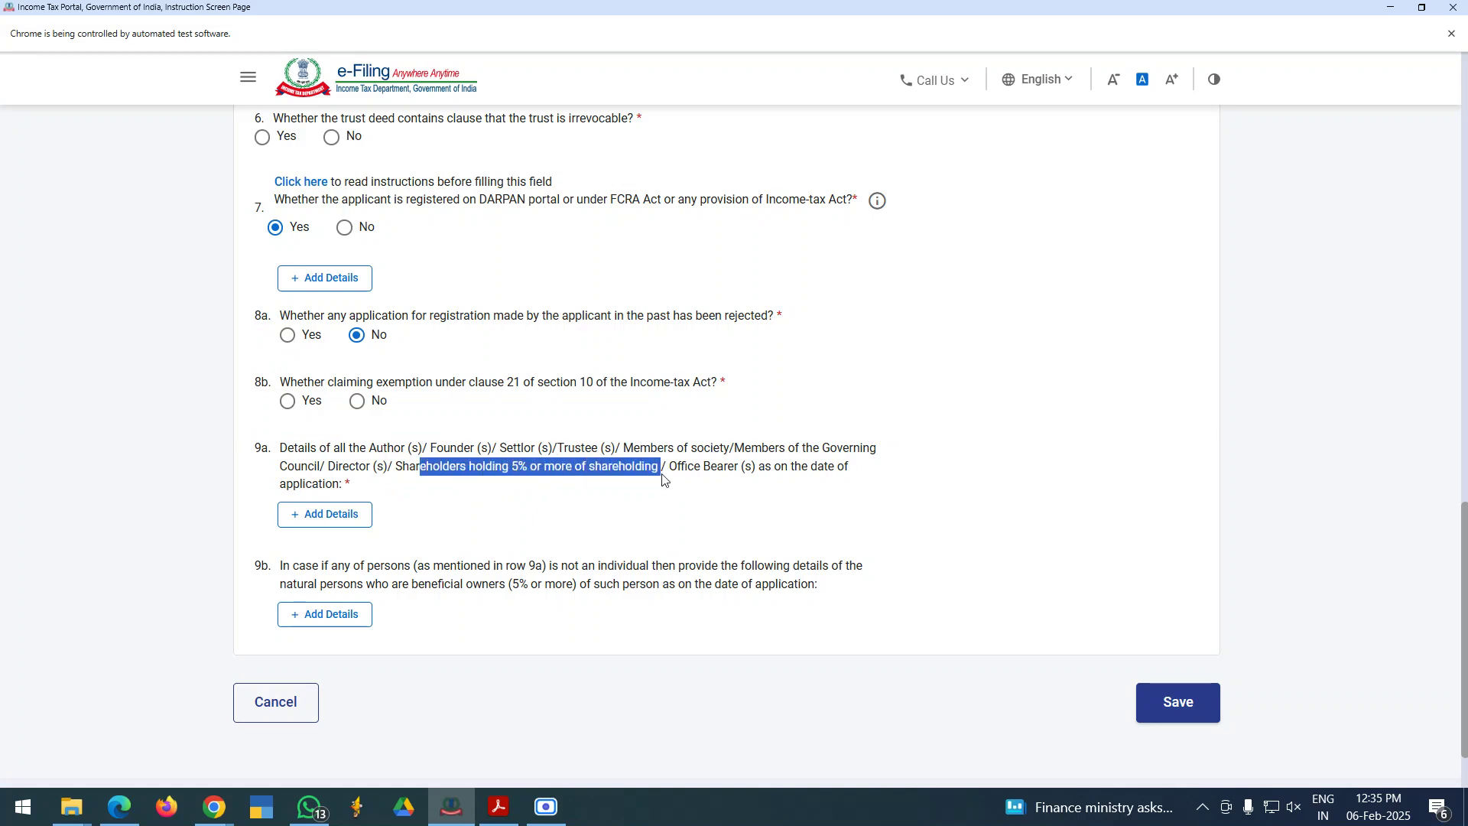
{"action": "left_click", "coordinate": [351, 526]}
{"action": "scroll", "coordinate": [449, 581], "scroll_direction": "down", "scroll_amount": 13}
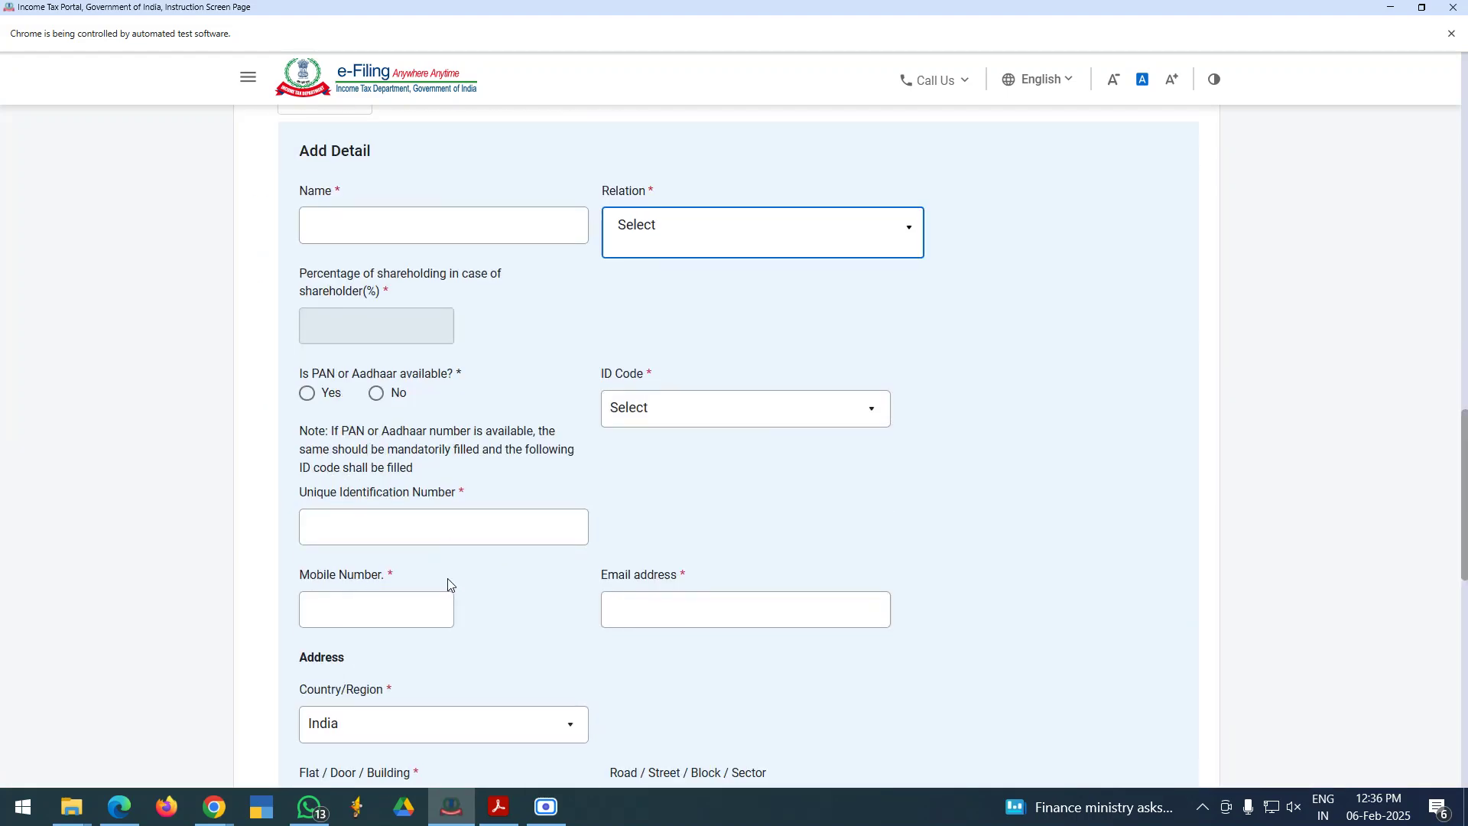
{"action": "left_click", "coordinate": [336, 513]}
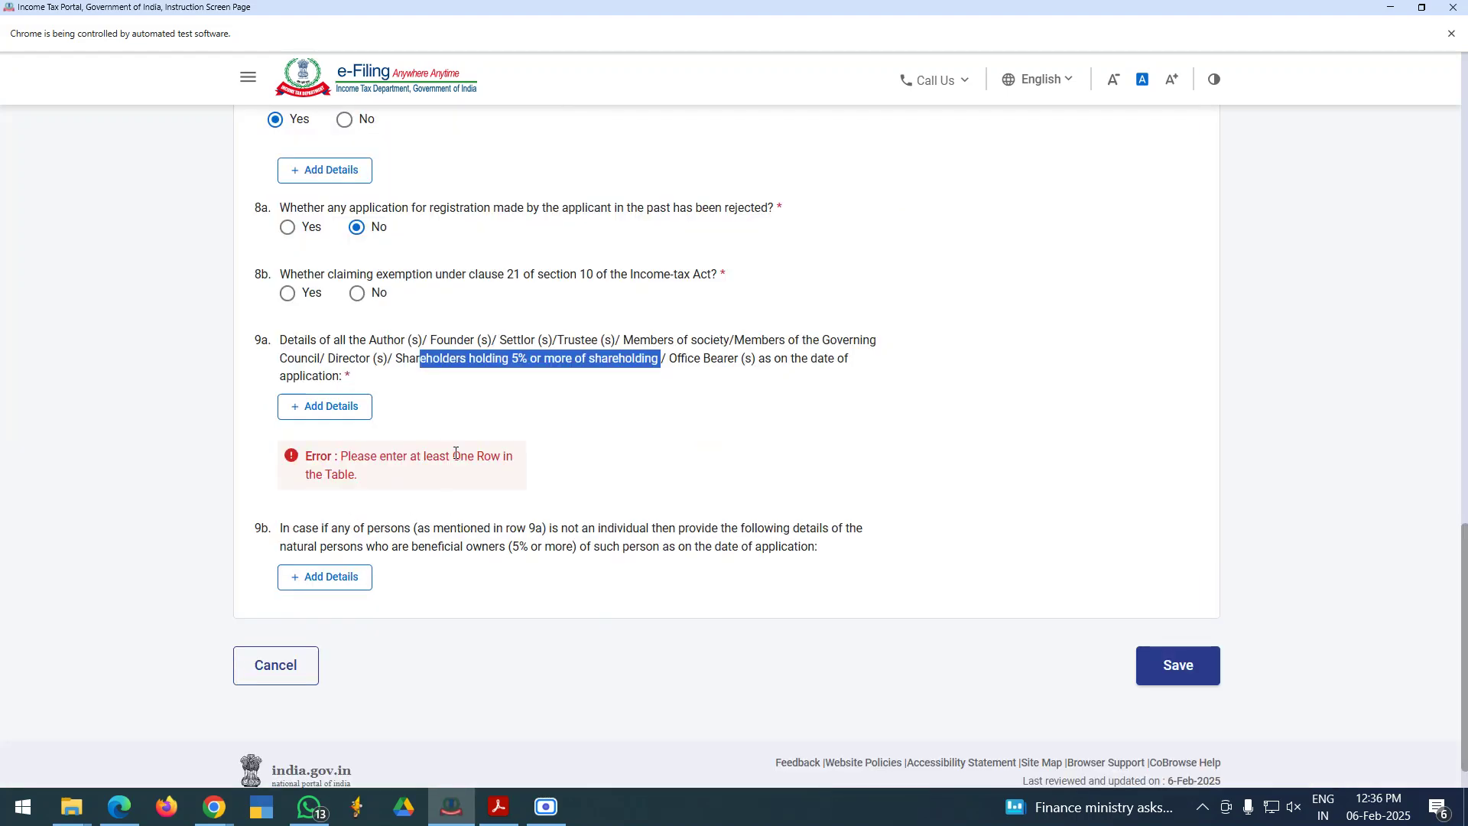
{"action": "scroll", "coordinate": [368, 545], "scroll_direction": "down", "scroll_amount": 1}
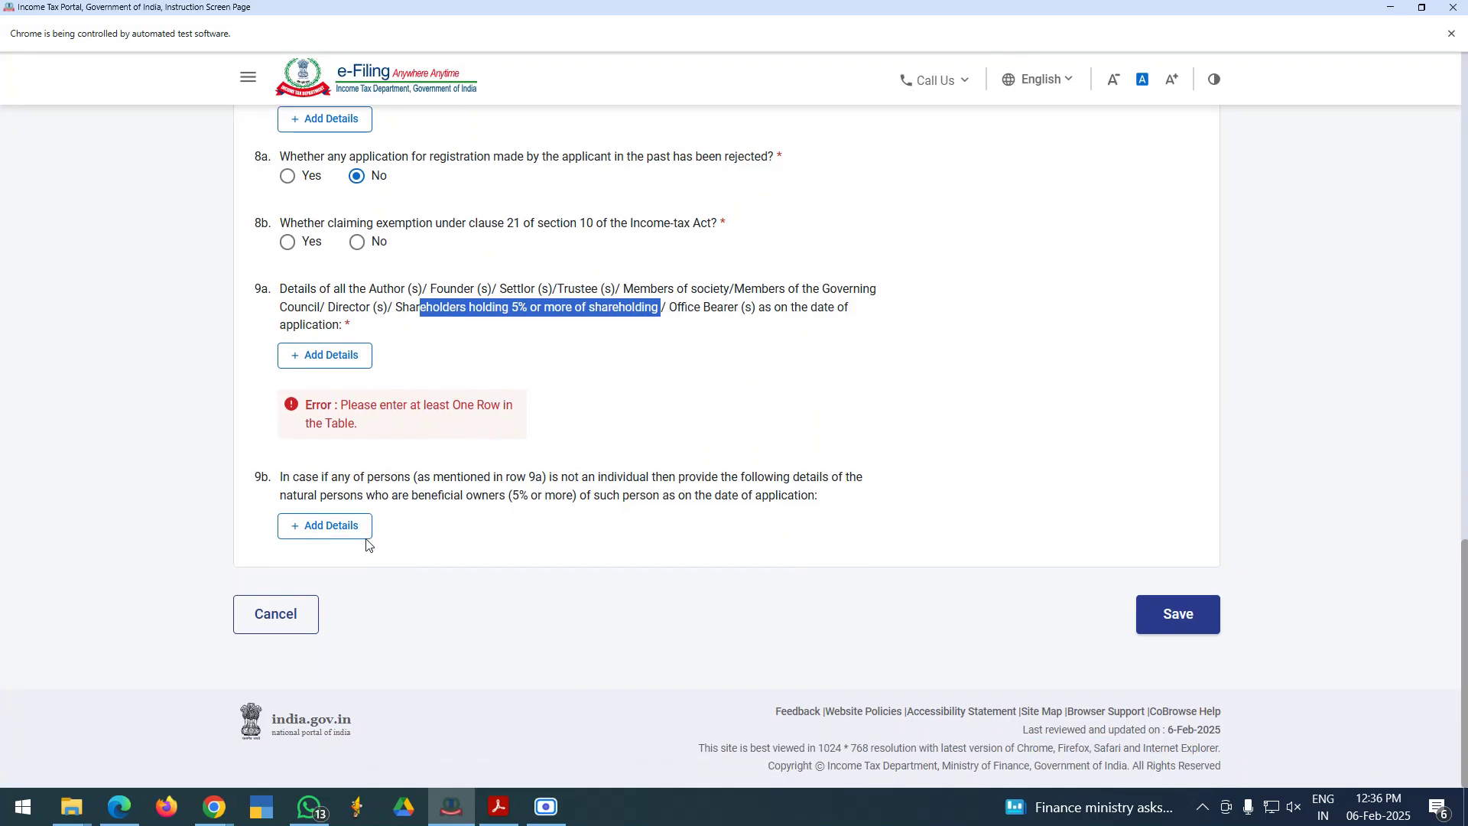
- Highlight the wording of question 9b on beneficial owners and question 9a on details of authors, founders, trustees and office bearers
{"action": "left_click_drag", "start_coordinate": [302, 478], "coordinate": [422, 493]}
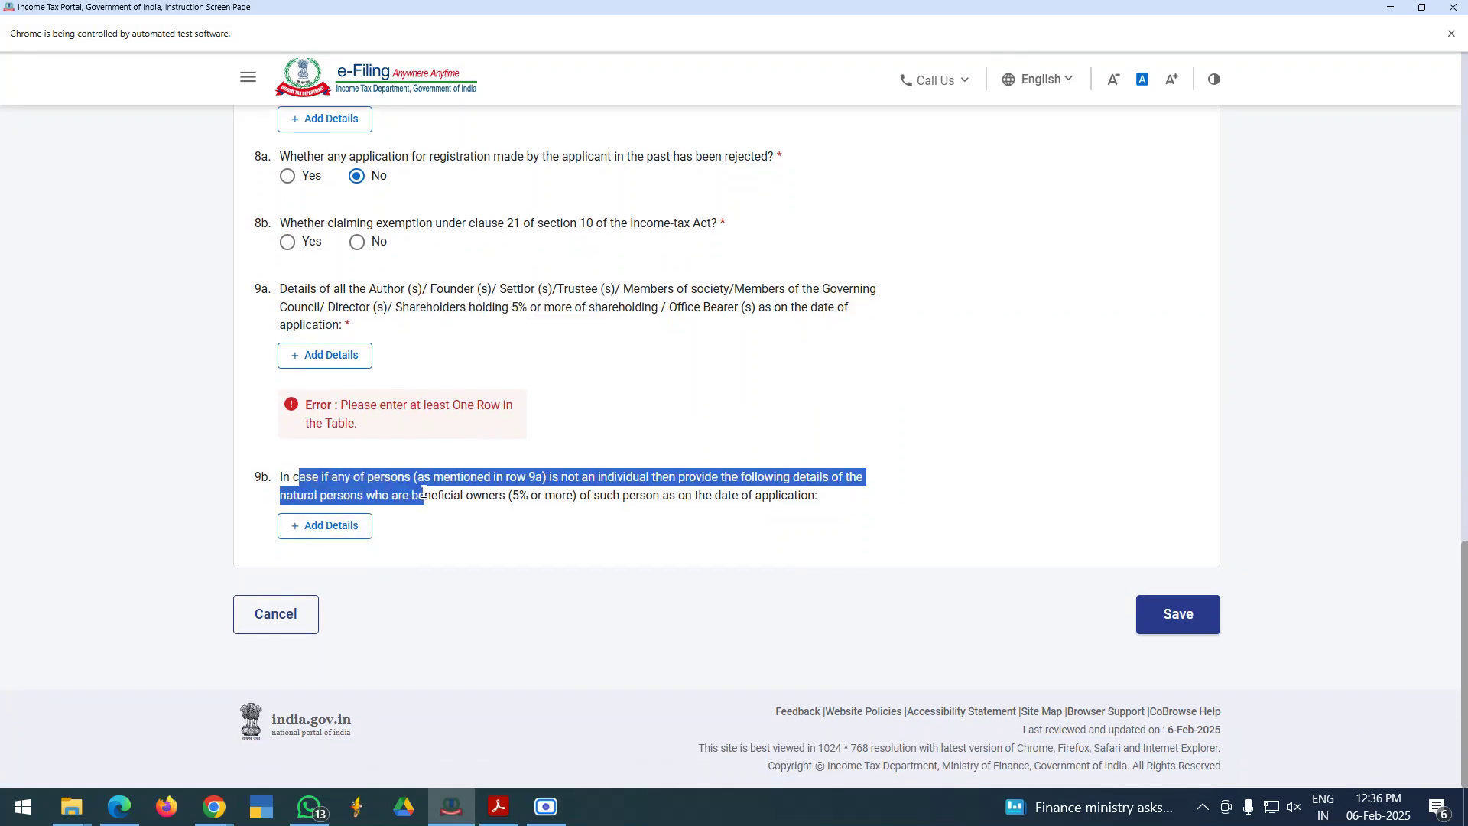
{"action": "left_click", "coordinate": [491, 491]}
{"action": "left_click_drag", "start_coordinate": [288, 294], "coordinate": [342, 331]}
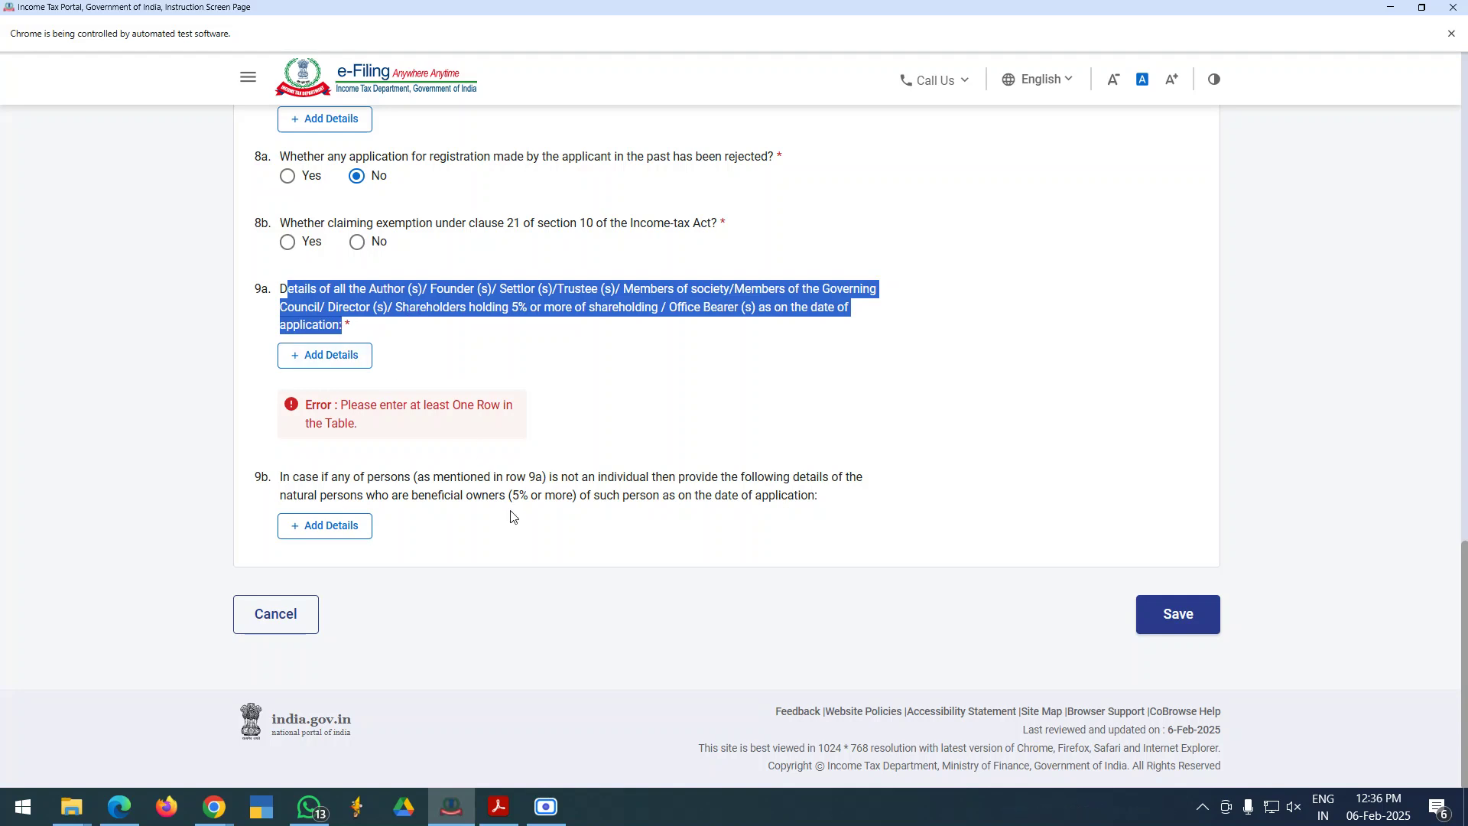
{"action": "left_click", "coordinate": [337, 321]}
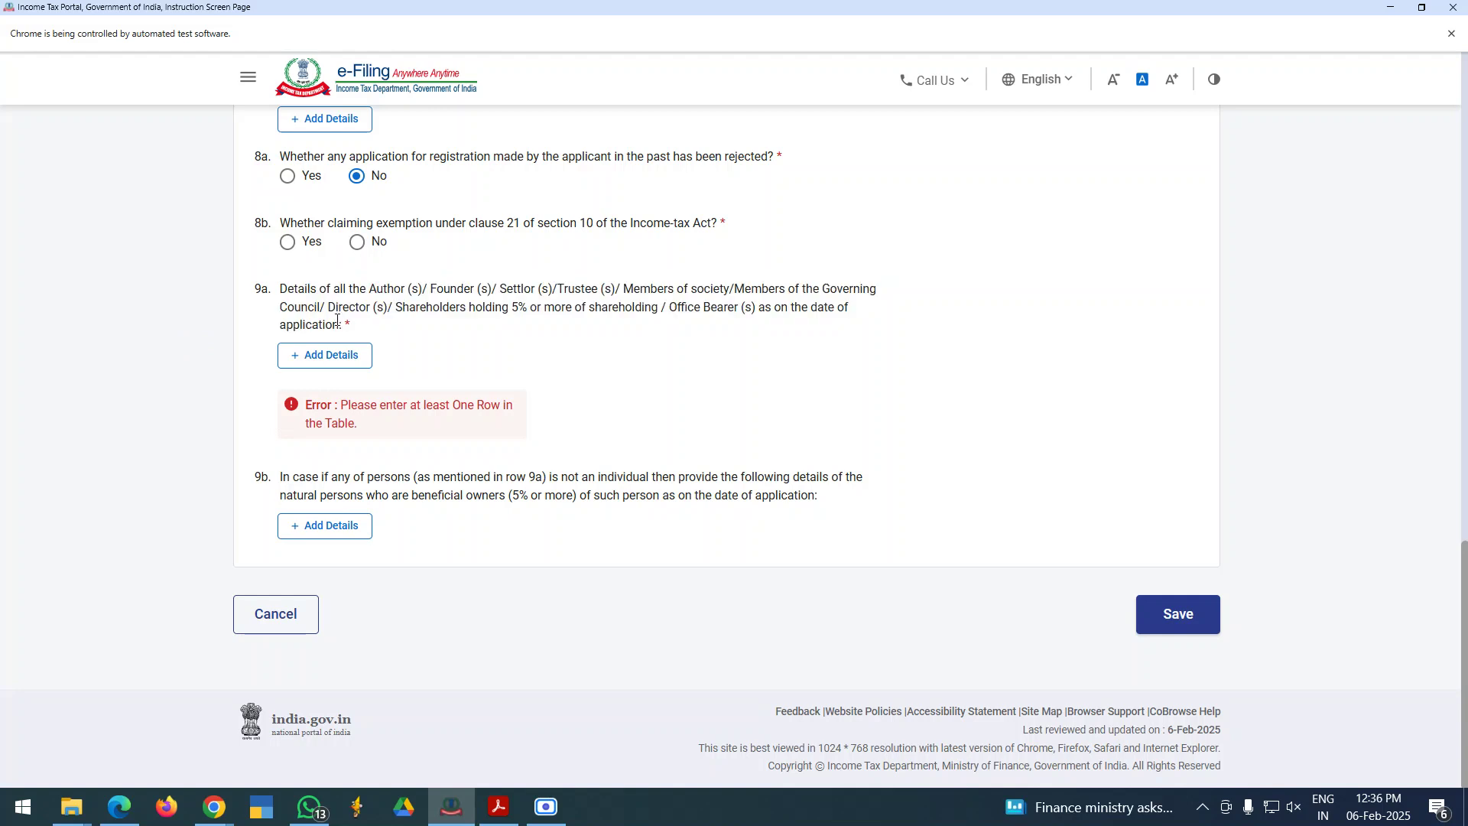
{"action": "left_click_drag", "start_coordinate": [354, 333], "coordinate": [272, 282]}
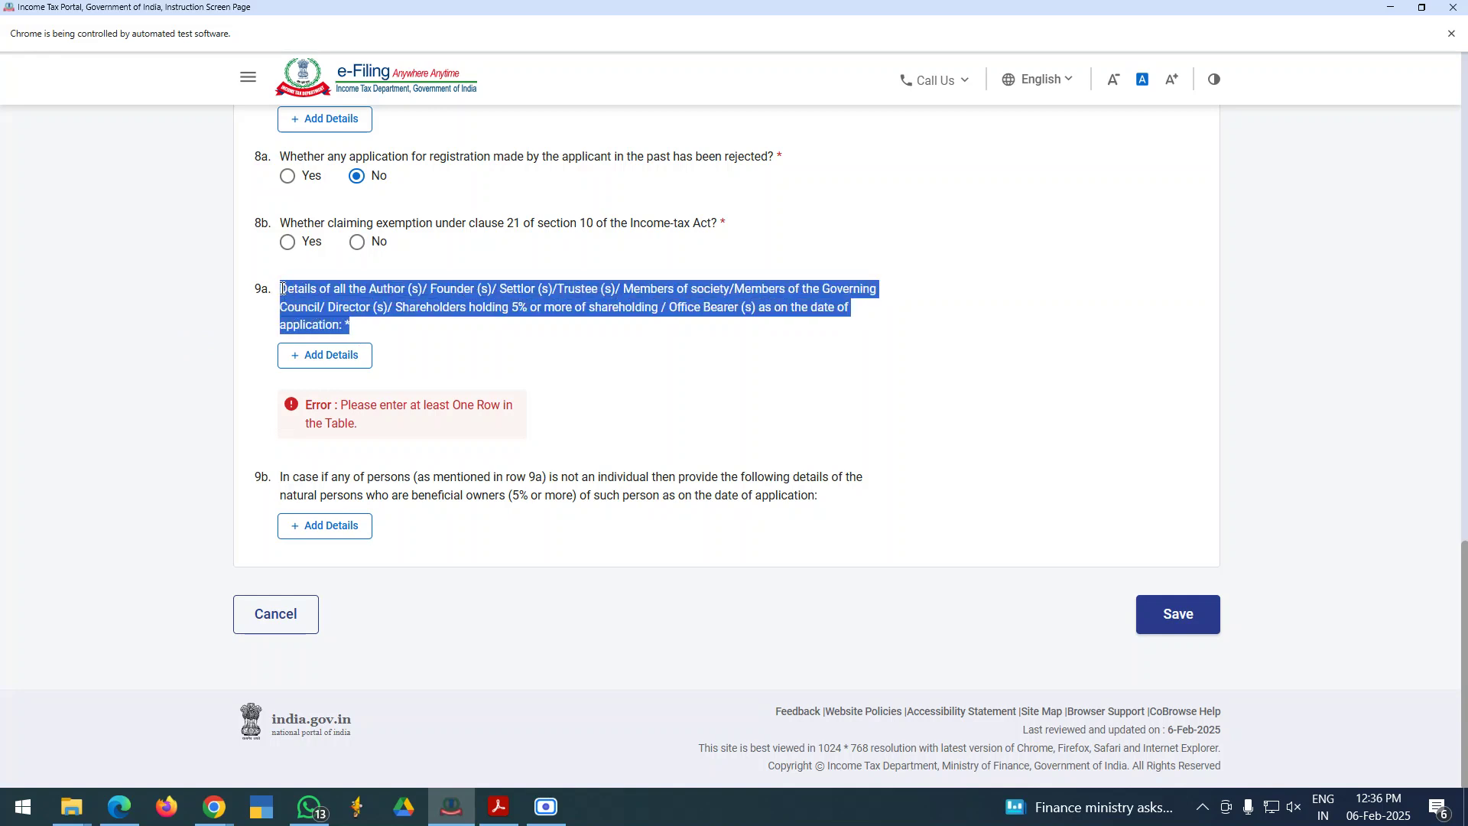
{"action": "left_click", "coordinate": [315, 304]}
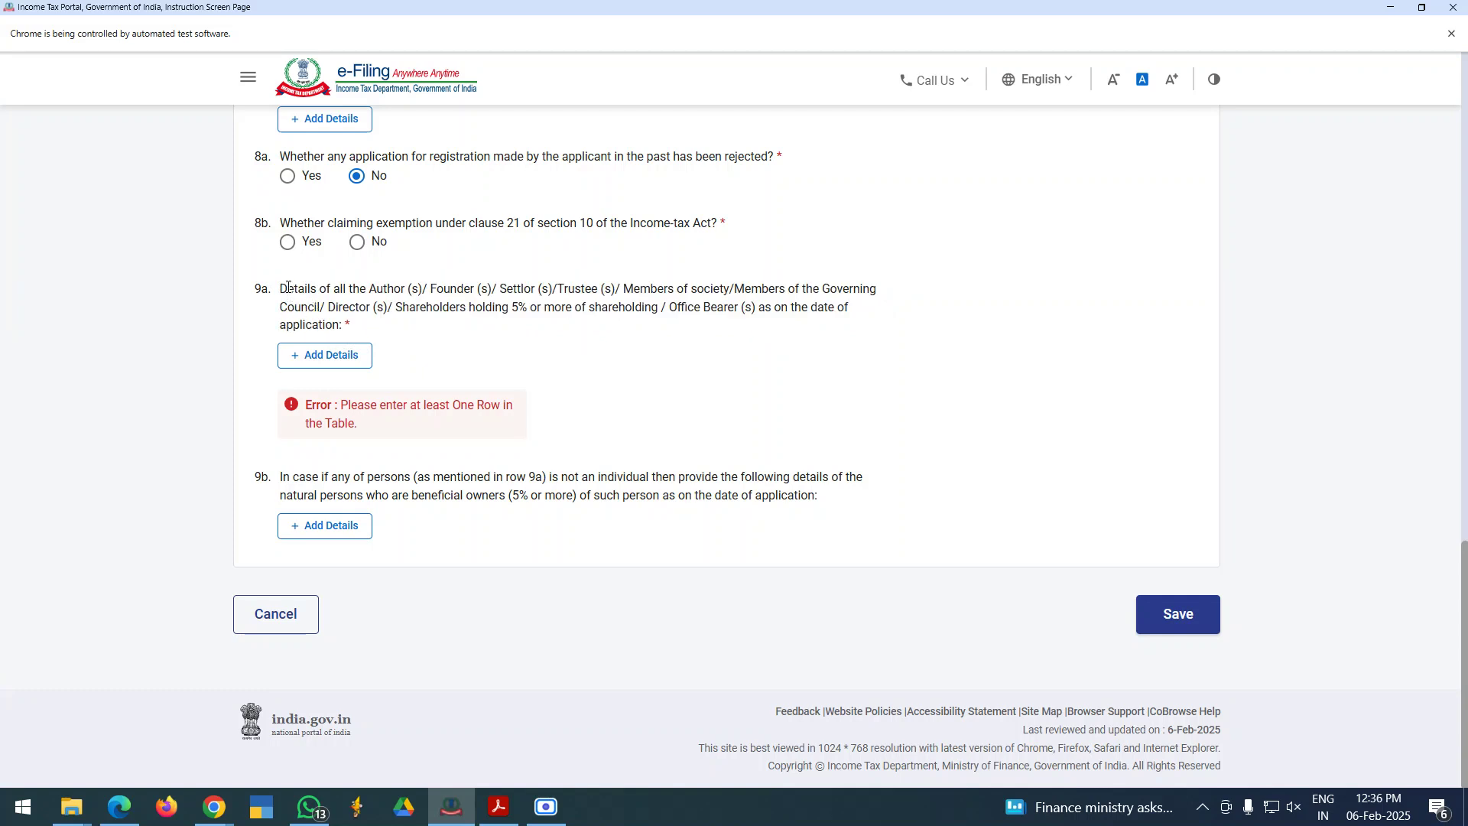
{"action": "left_click_drag", "start_coordinate": [288, 289], "coordinate": [335, 327]}
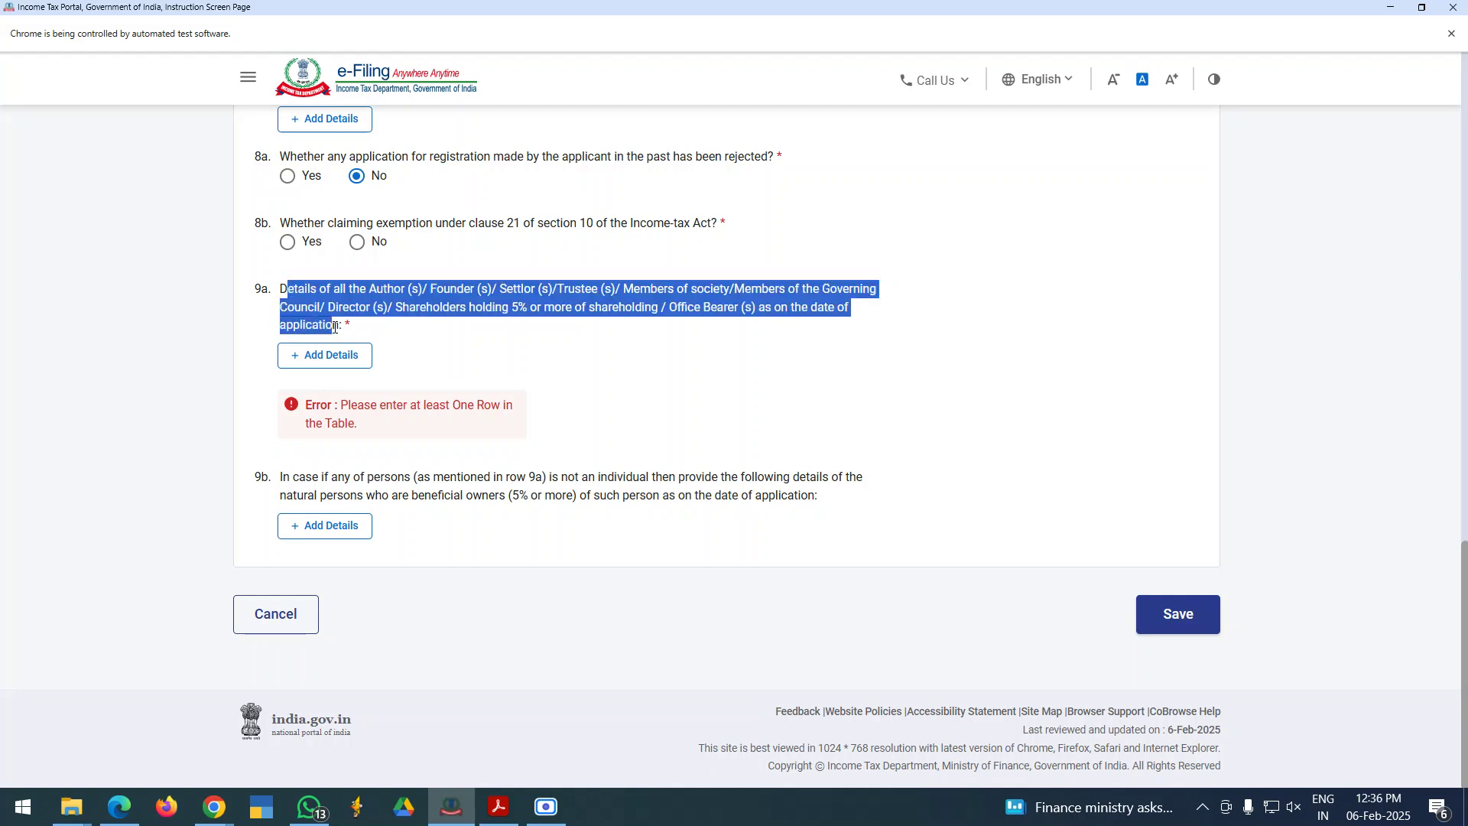
{"action": "left_click", "coordinate": [342, 321]}
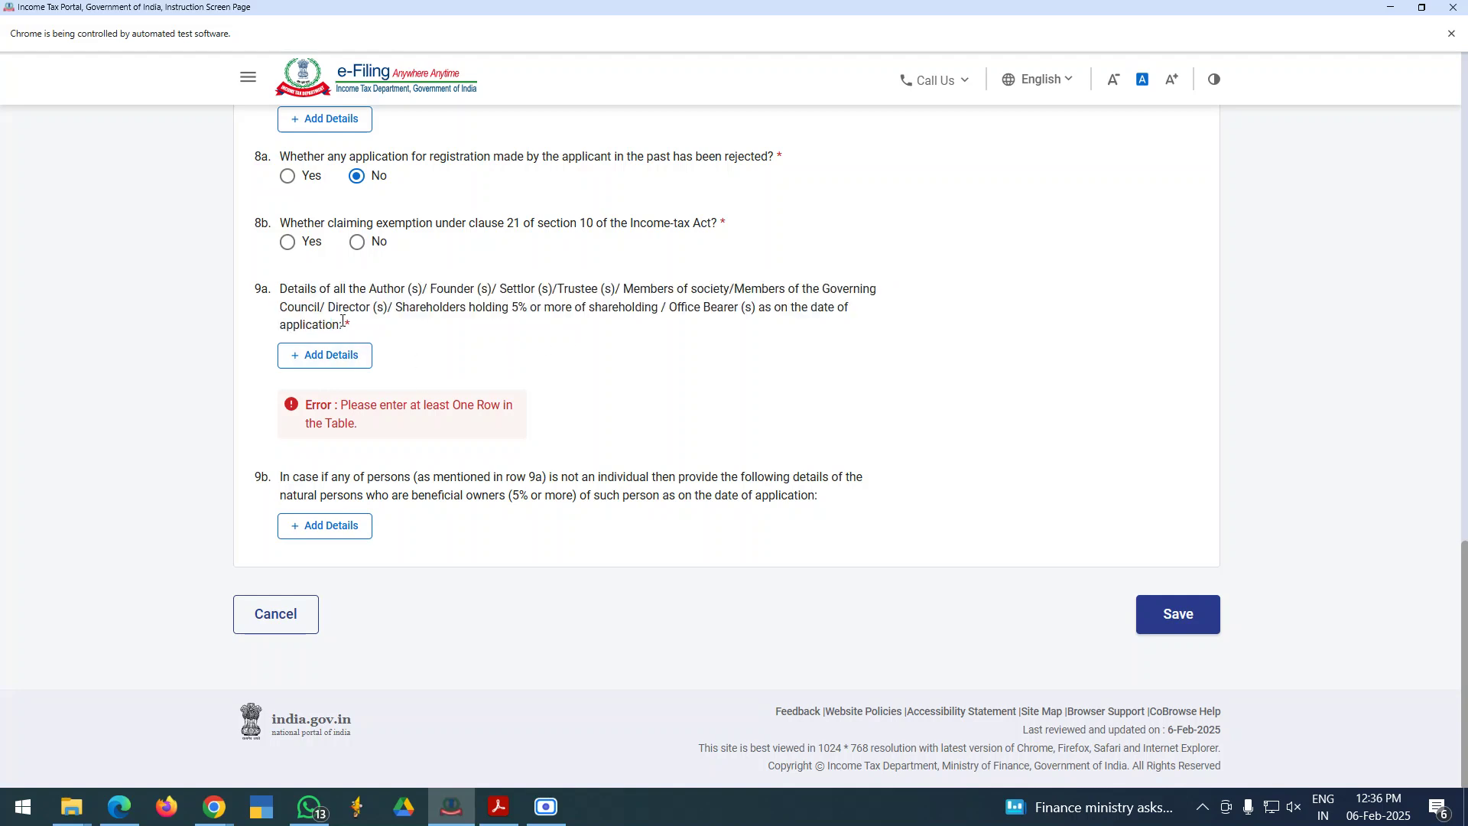
{"action": "left_click_drag", "start_coordinate": [343, 321], "coordinate": [286, 283]}
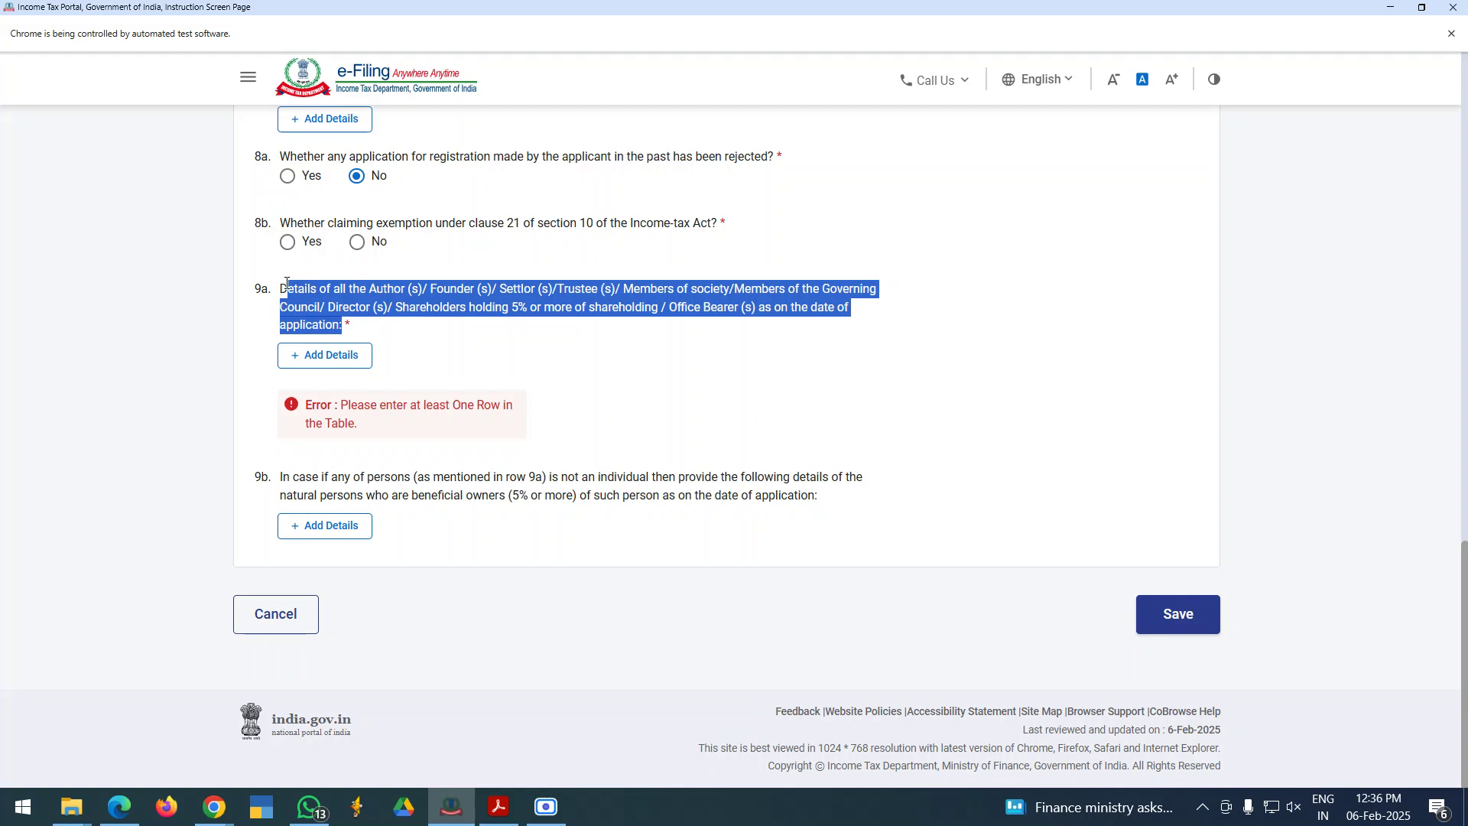
{"action": "left_click", "coordinate": [345, 328]}
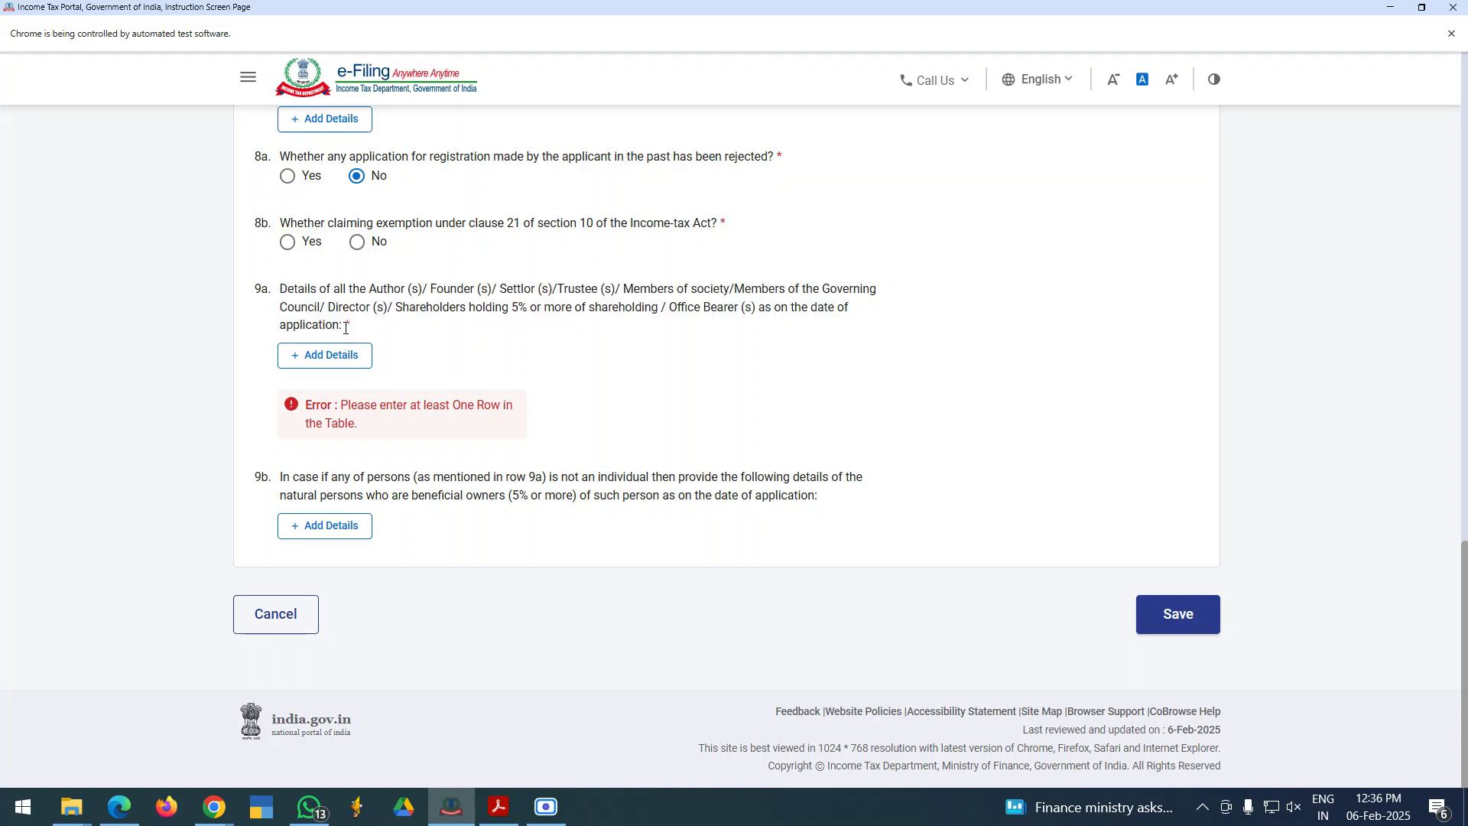
{"action": "left_click_drag", "start_coordinate": [344, 327], "coordinate": [313, 295]}
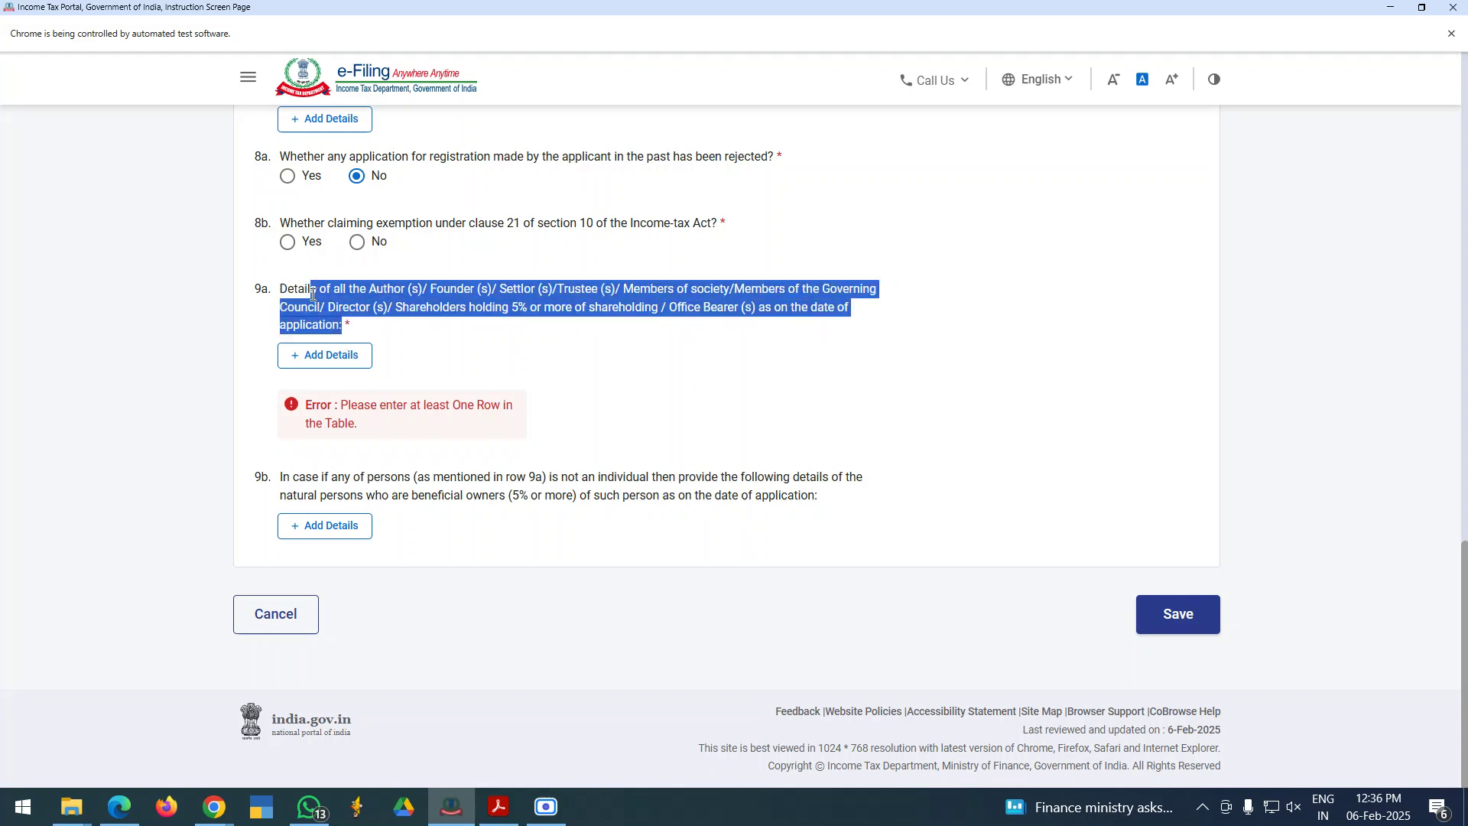
{"action": "left_click", "coordinate": [356, 306]}
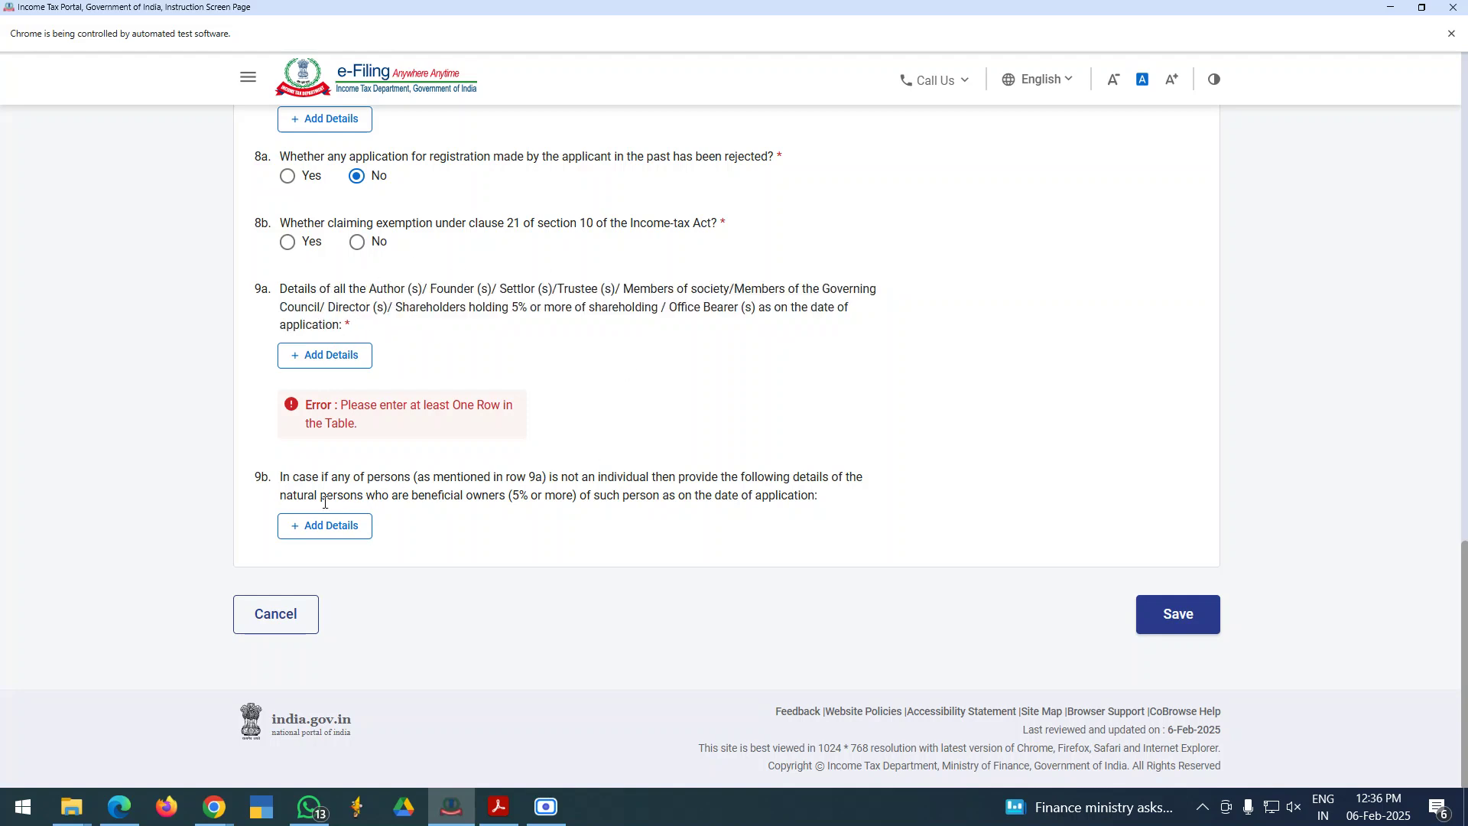
- Compare the trustee wording in question 9a with the non-individual persons clause in 9b, and review questions 5 to 9b
{"action": "left_click_drag", "start_coordinate": [323, 479], "coordinate": [375, 498]}
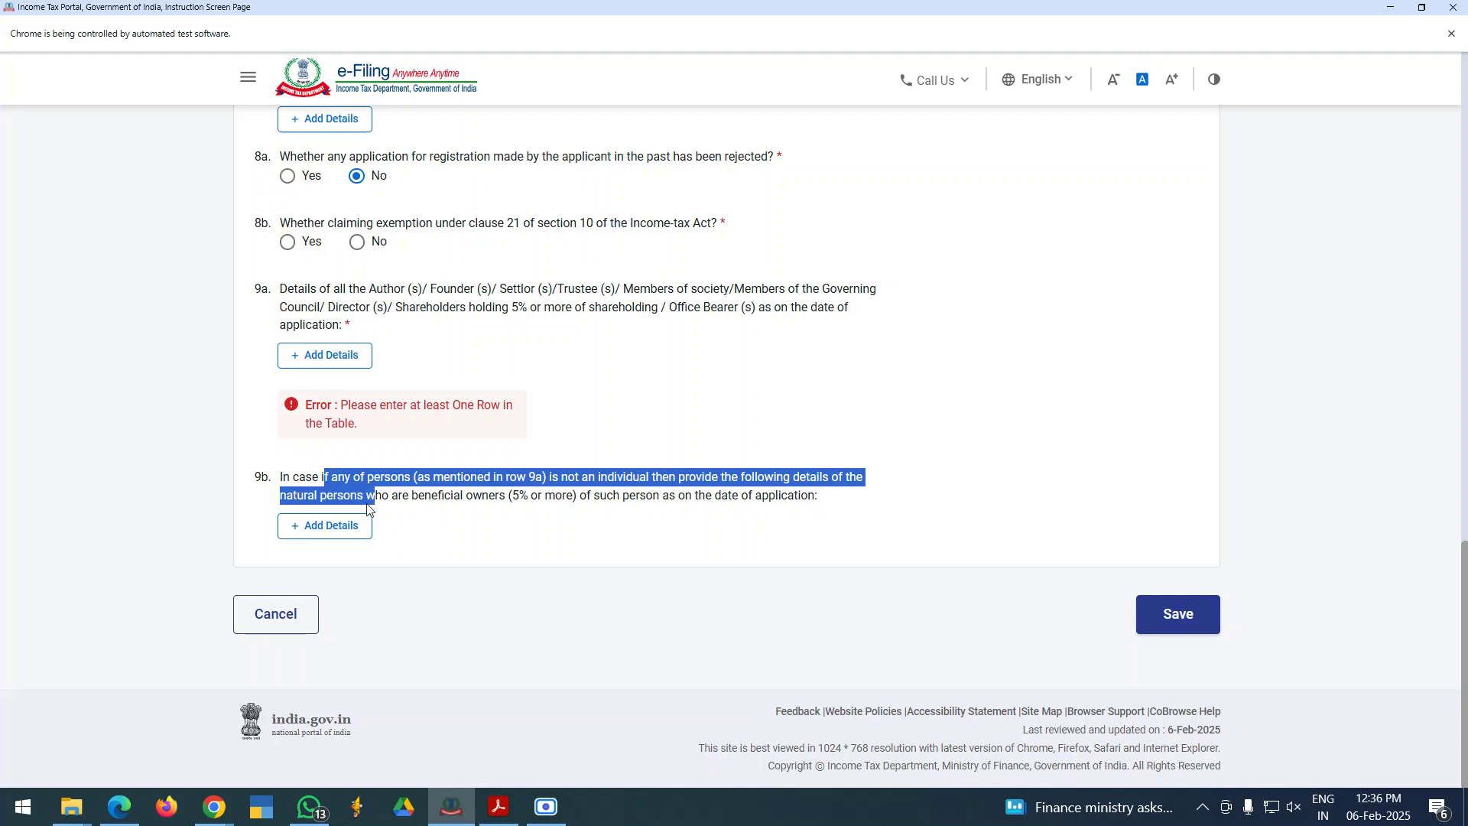
{"action": "left_click", "coordinate": [367, 509]}
{"action": "left_click_drag", "start_coordinate": [309, 290], "coordinate": [602, 290]}
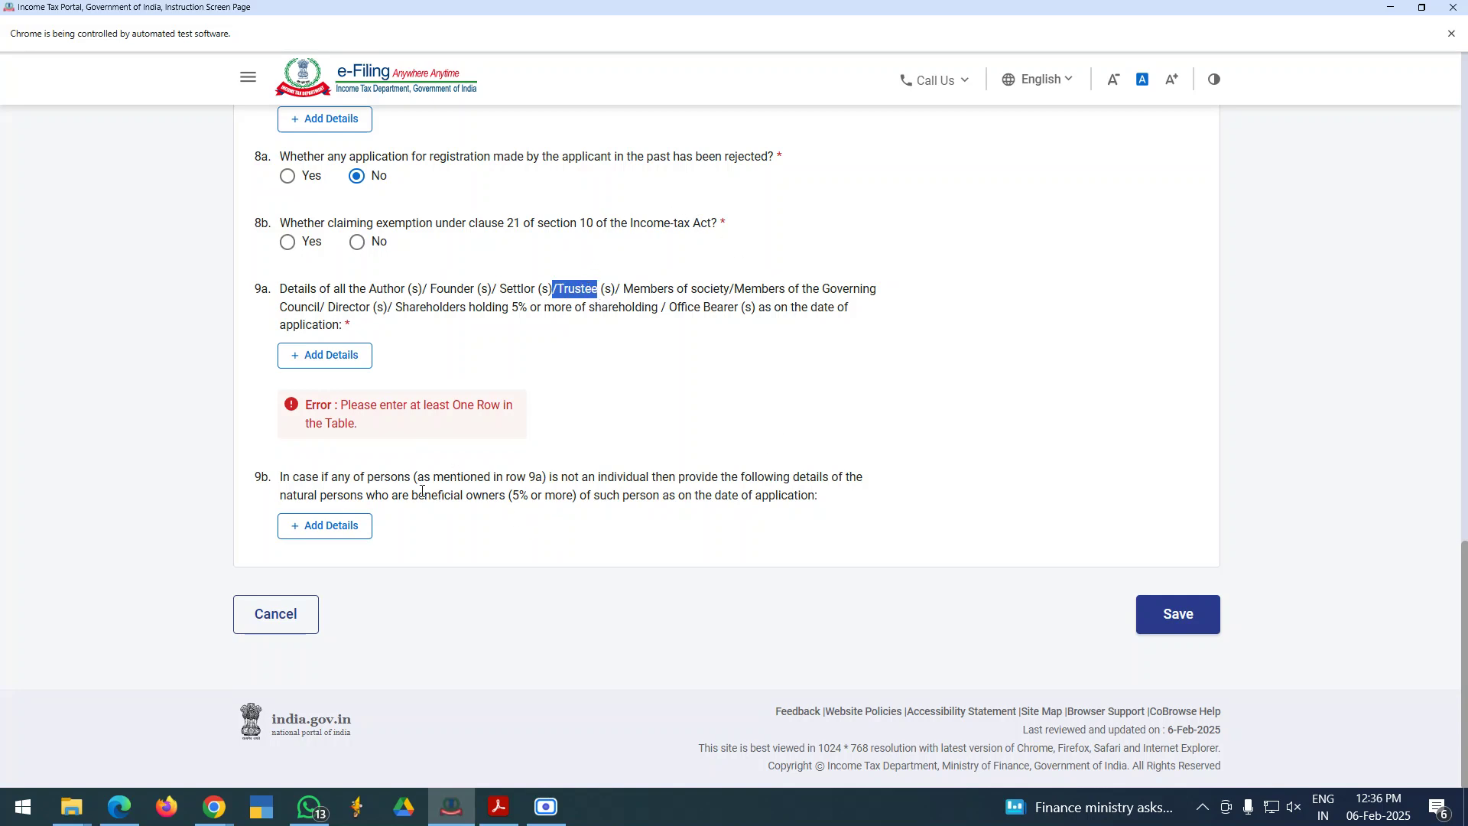
{"action": "left_click_drag", "start_coordinate": [393, 479], "coordinate": [564, 497]}
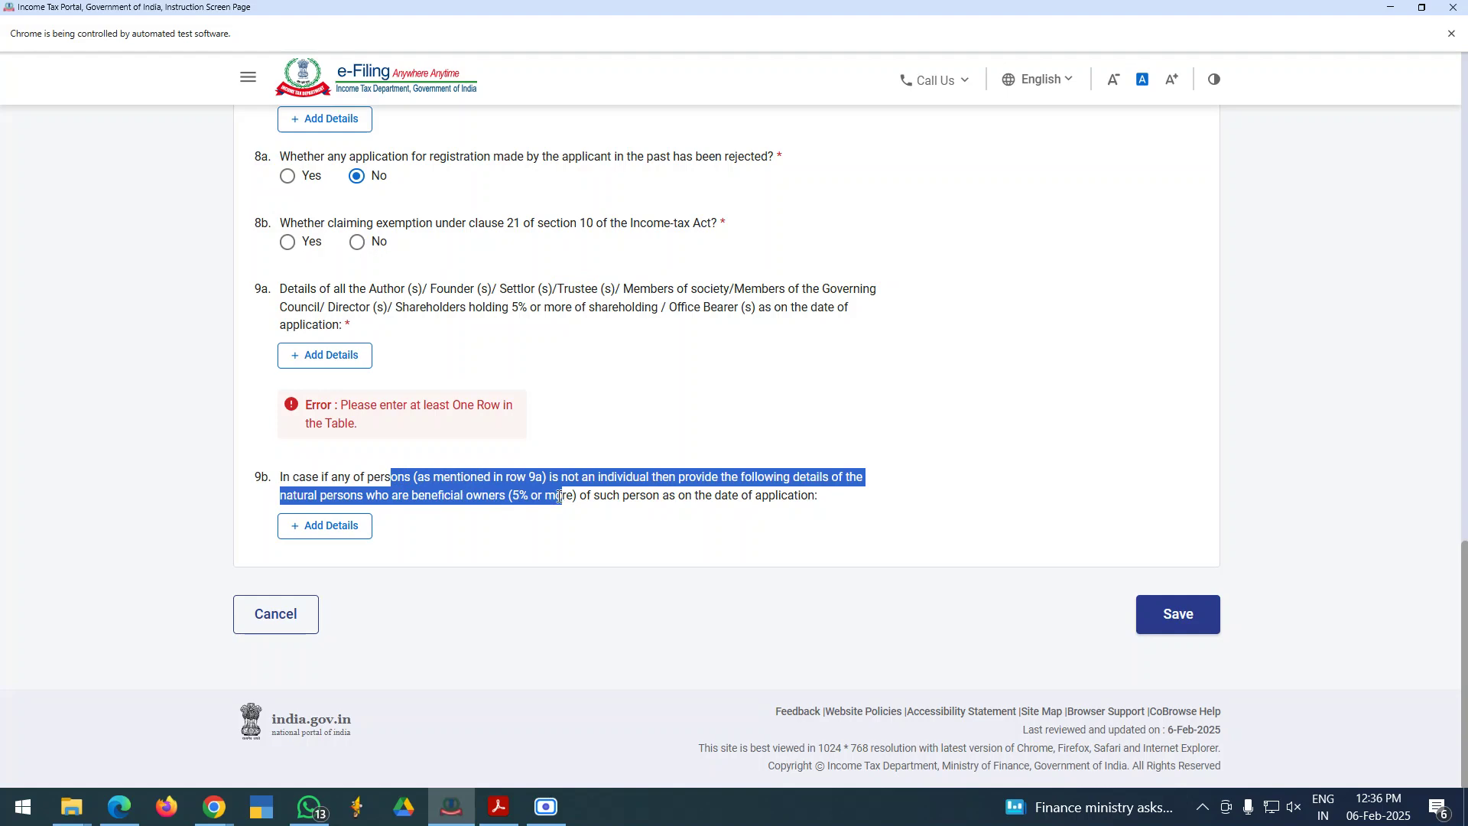
{"action": "left_click_drag", "start_coordinate": [561, 498], "coordinate": [560, 497]}
{"action": "scroll", "coordinate": [451, 609], "scroll_direction": "up", "scroll_amount": 5}
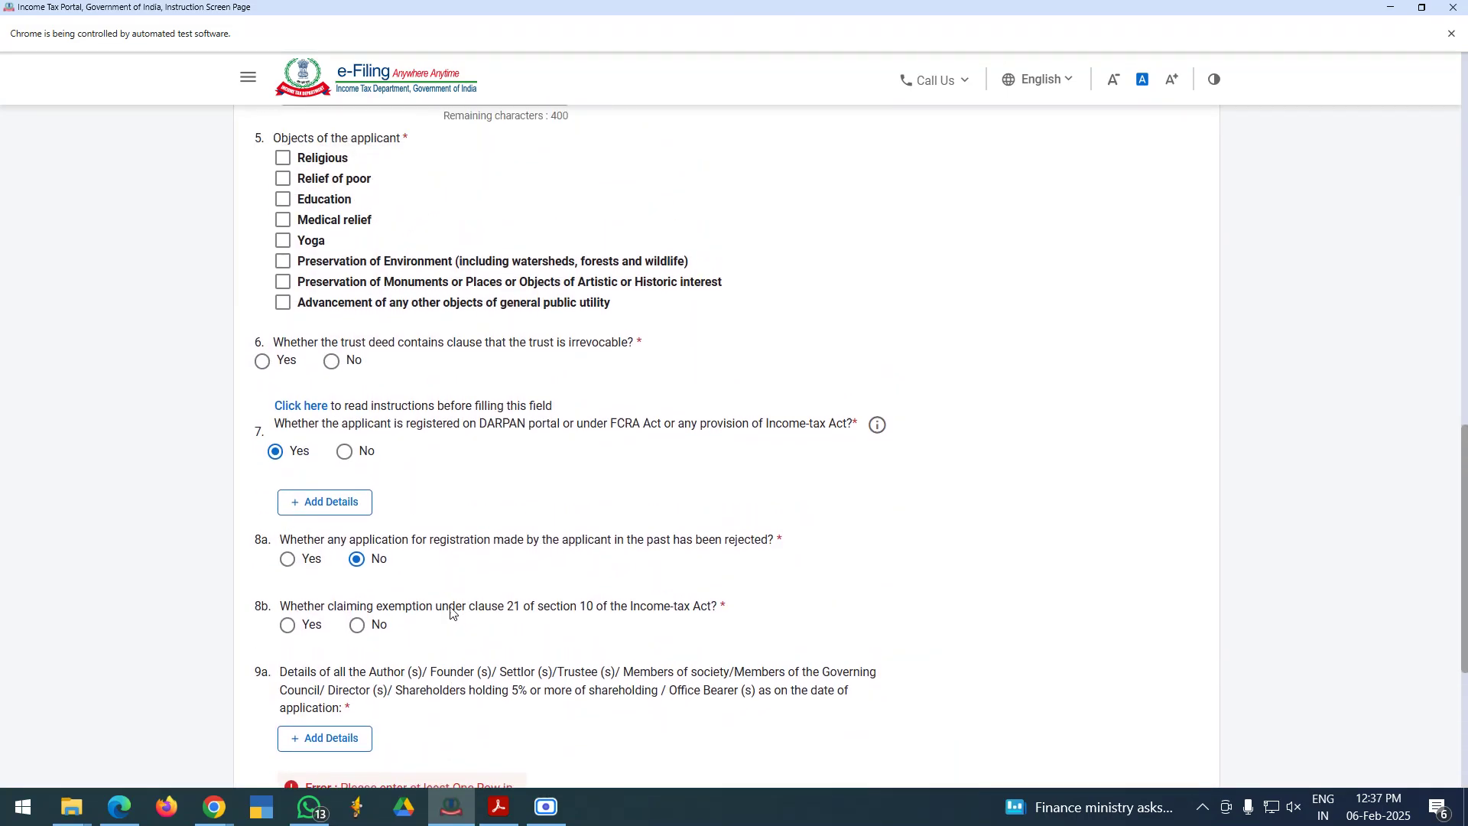
{"action": "scroll", "coordinate": [451, 609], "scroll_direction": "up", "scroll_amount": 4}
{"action": "scroll", "coordinate": [452, 612], "scroll_direction": "down", "scroll_amount": 4}
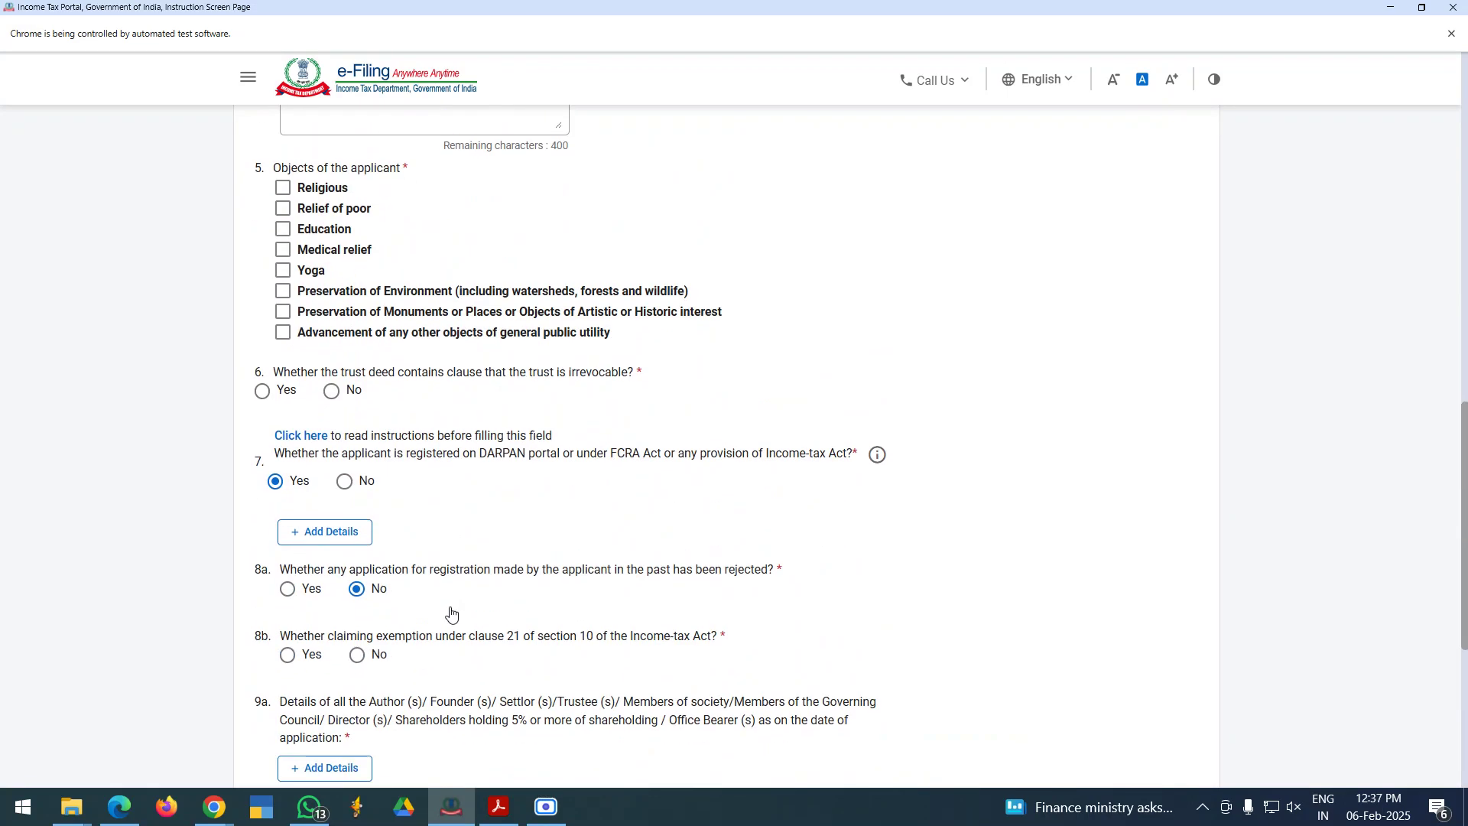
{"action": "scroll", "coordinate": [451, 612], "scroll_direction": "down", "scroll_amount": 5}
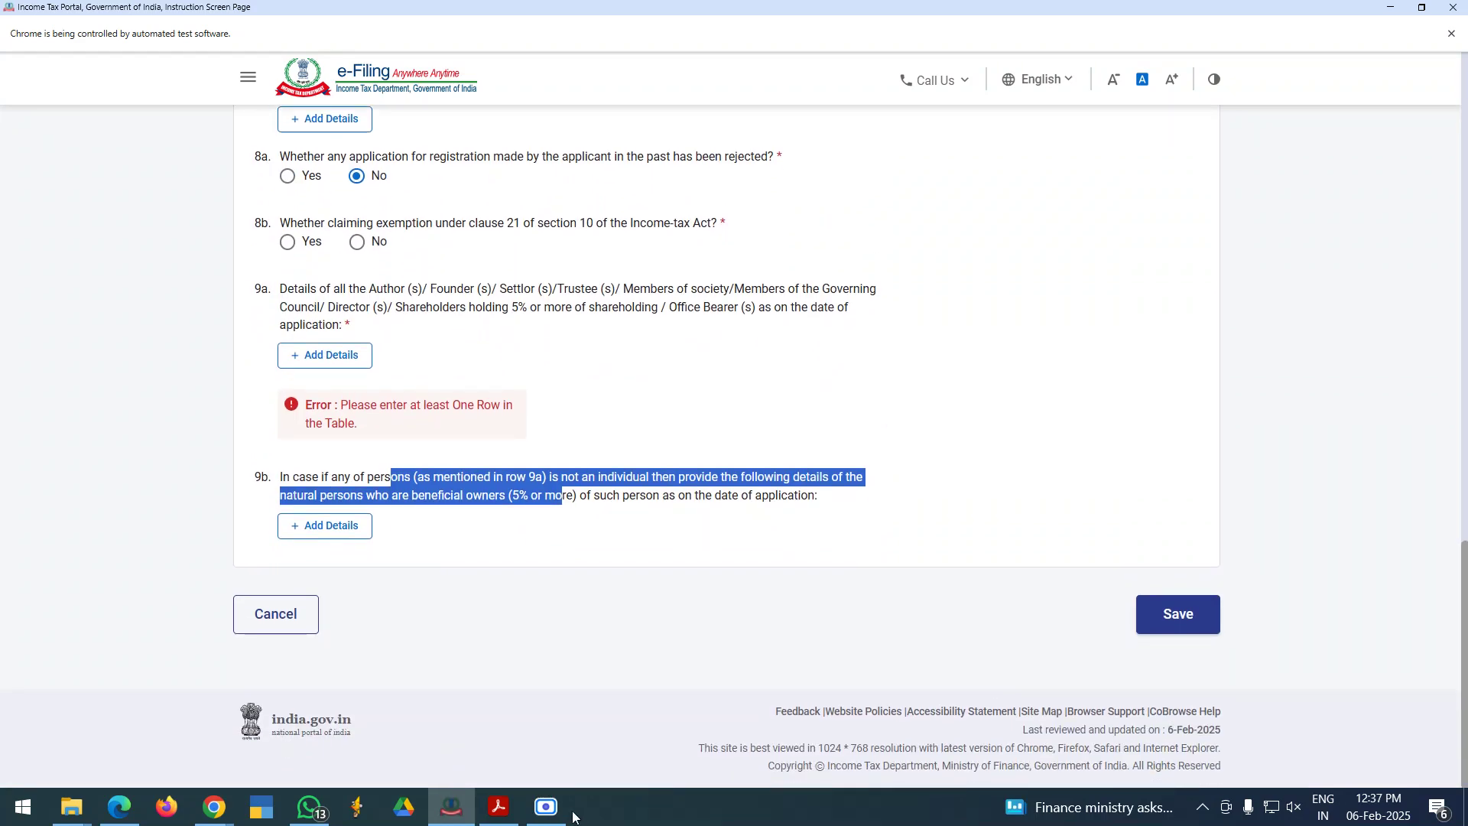
{"action": "left_click", "coordinate": [214, 807]}
{"action": "left_click", "coordinate": [306, 755]}
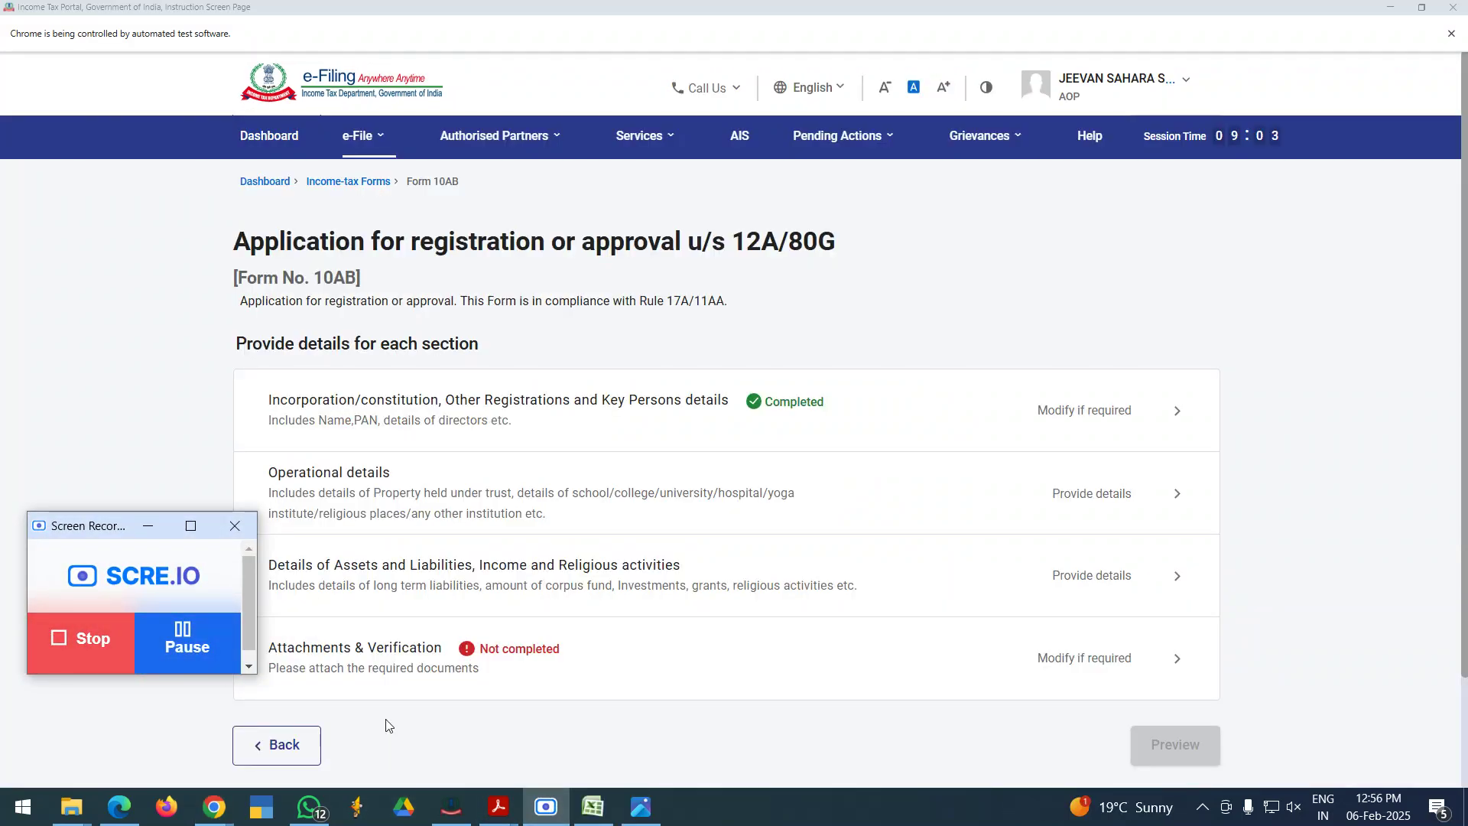
{"action": "left_click", "coordinate": [386, 725]}
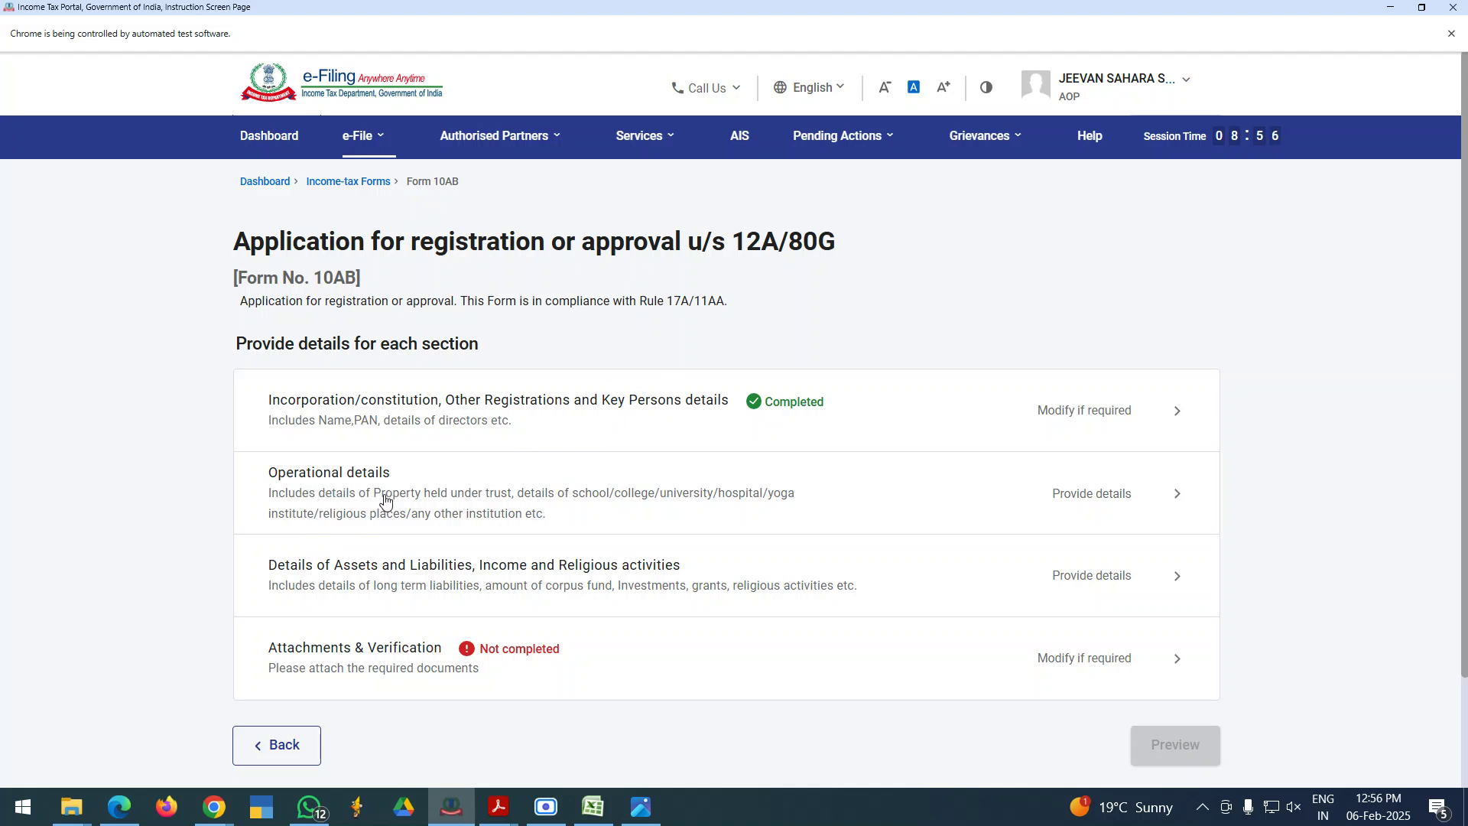
- Open the Operational details section and highlight question 10 on institutions managed, controlled, administered or owned by the applicant
{"action": "left_click", "coordinate": [555, 500]}
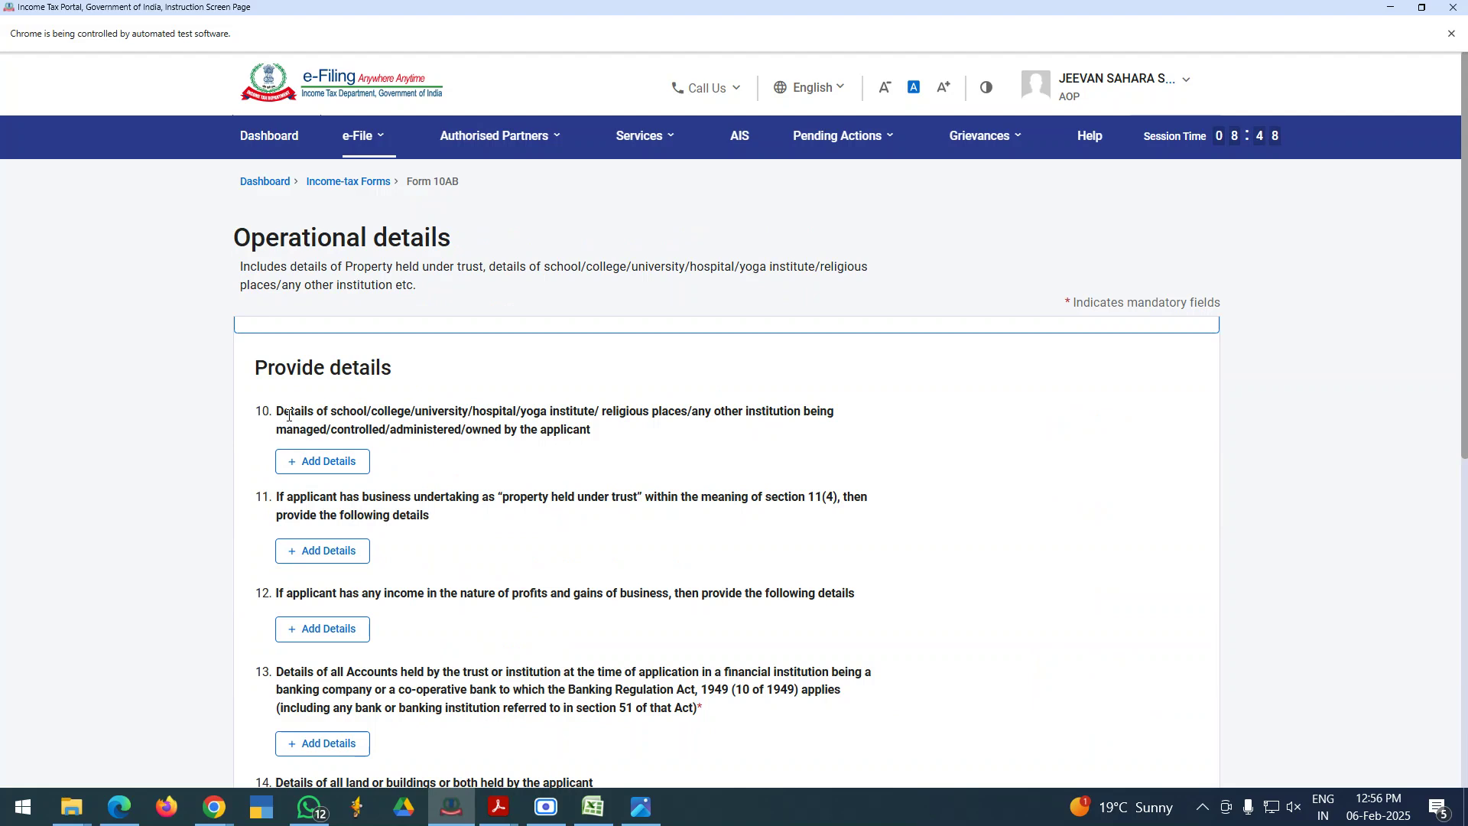
{"action": "left_click_drag", "start_coordinate": [289, 415], "coordinate": [592, 439]}
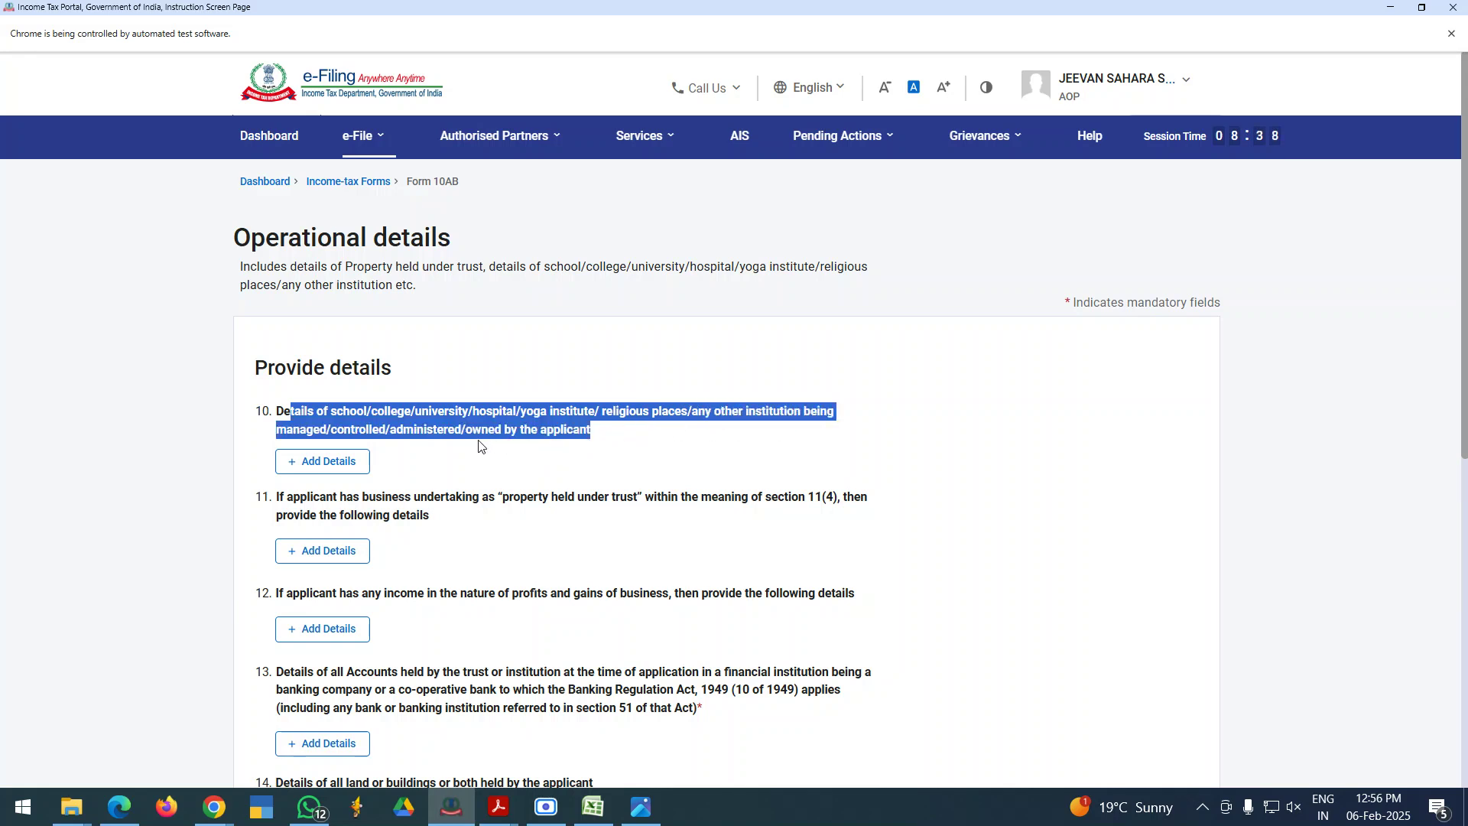
- Start a new institution entry under question 10 and examine the Nature of Activity options without choosing one
{"action": "left_click", "coordinate": [305, 465]}
{"action": "scroll", "coordinate": [439, 627], "scroll_direction": "down", "scroll_amount": 4}
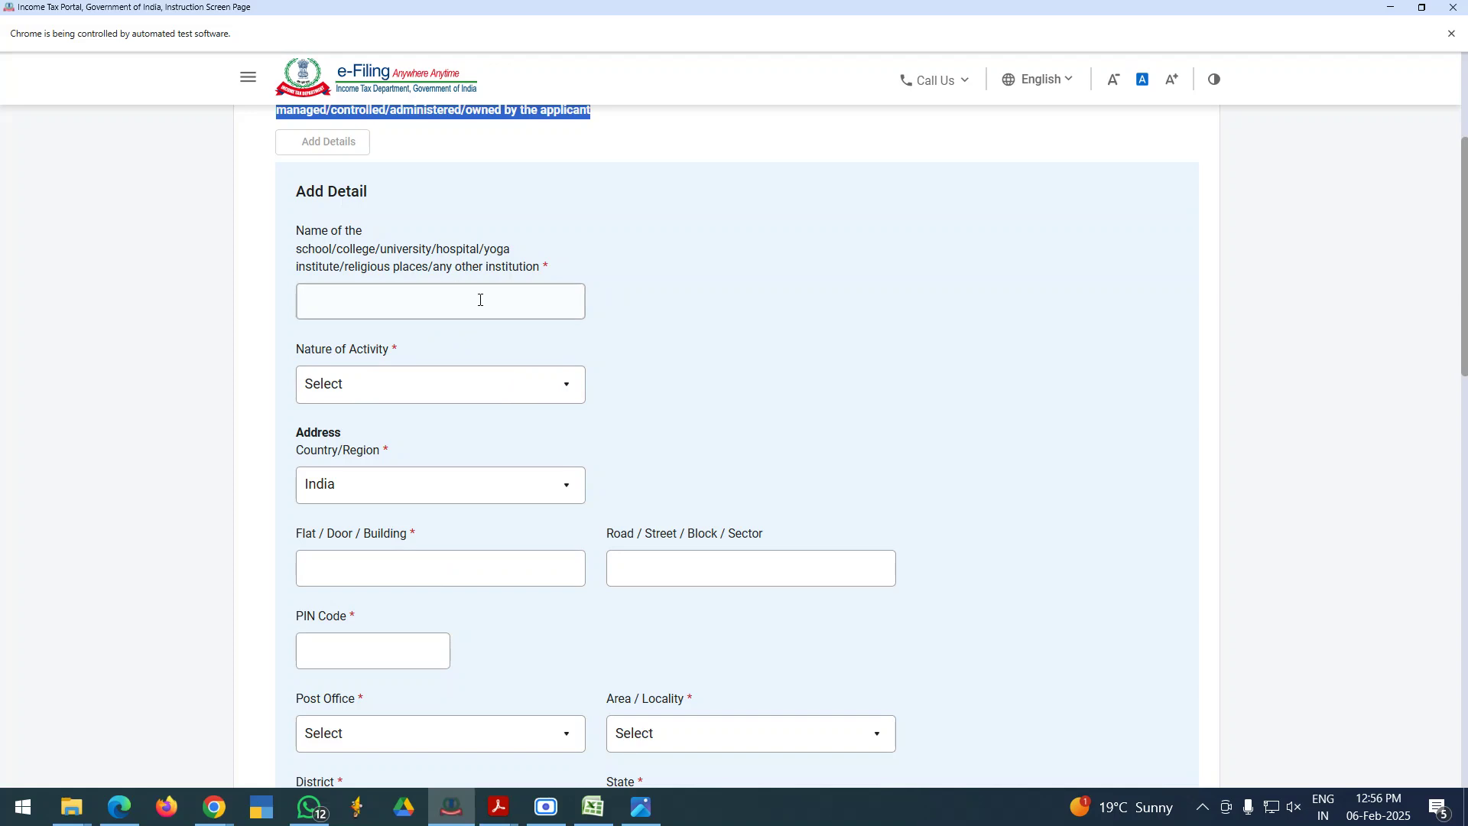
{"action": "left_click", "coordinate": [489, 385]}
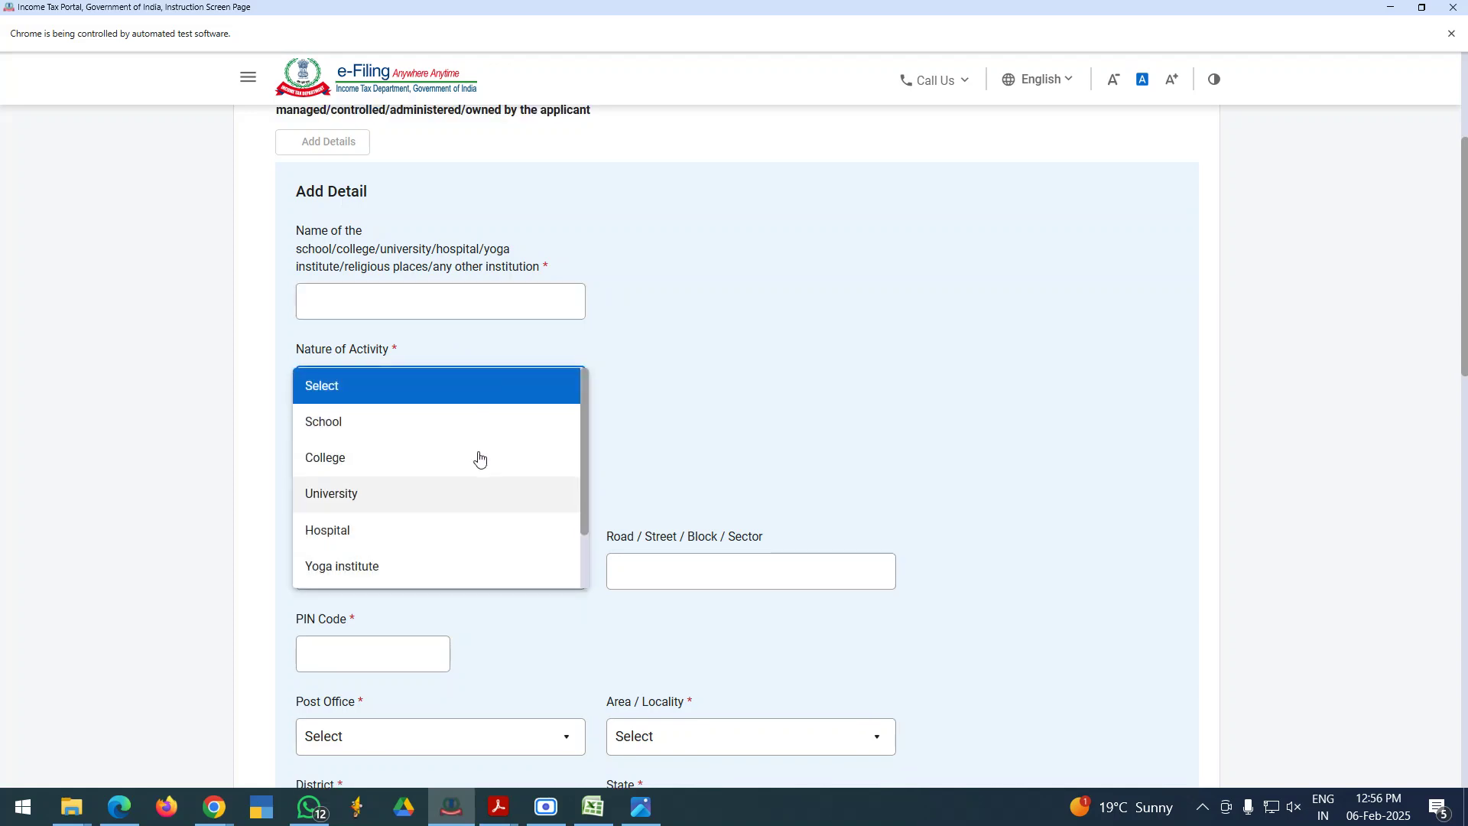
{"action": "scroll", "coordinate": [469, 570], "scroll_direction": "down", "scroll_amount": 2}
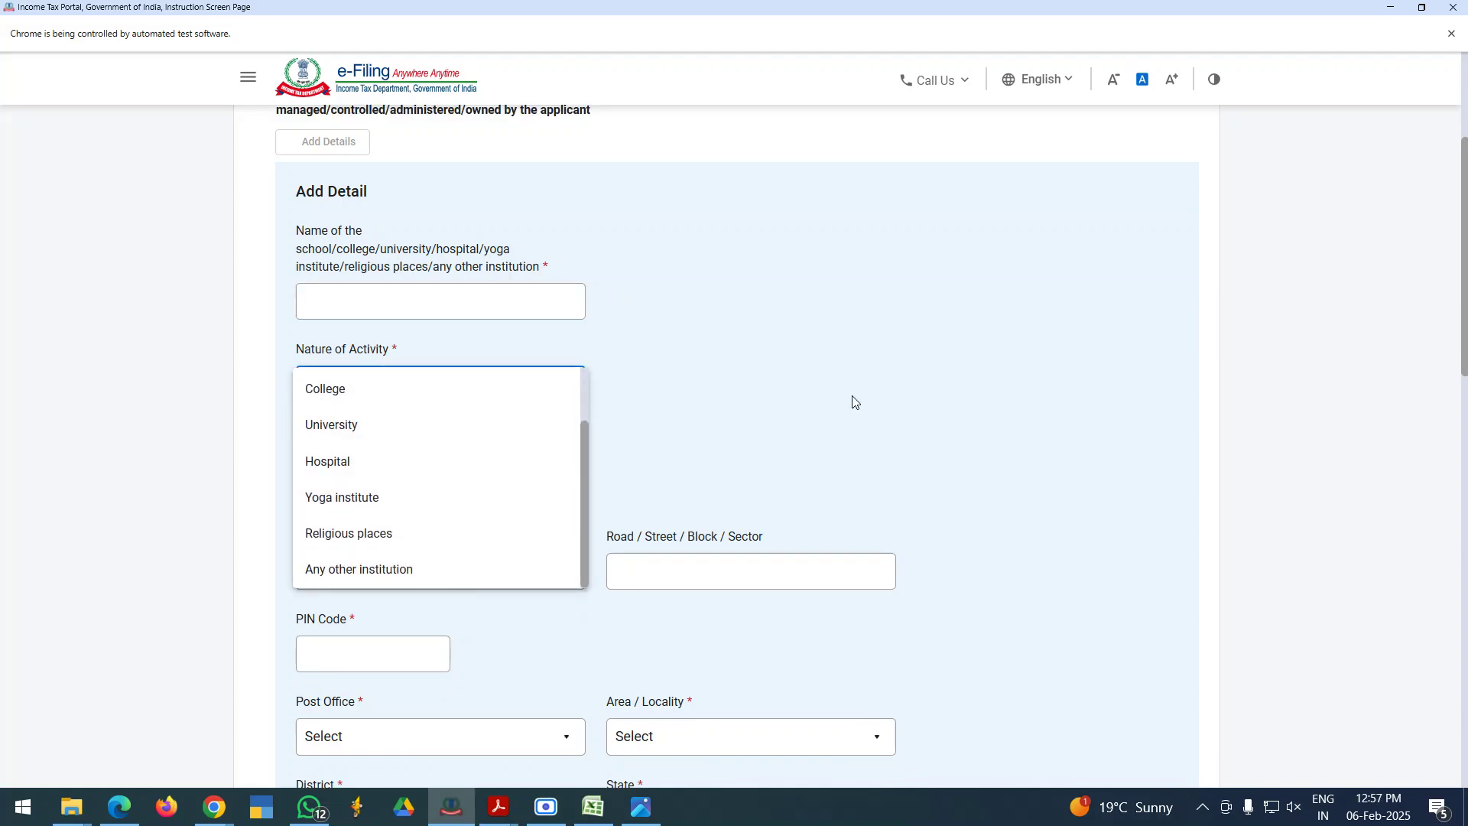
{"action": "scroll", "coordinate": [501, 549], "scroll_direction": "up", "scroll_amount": 2}
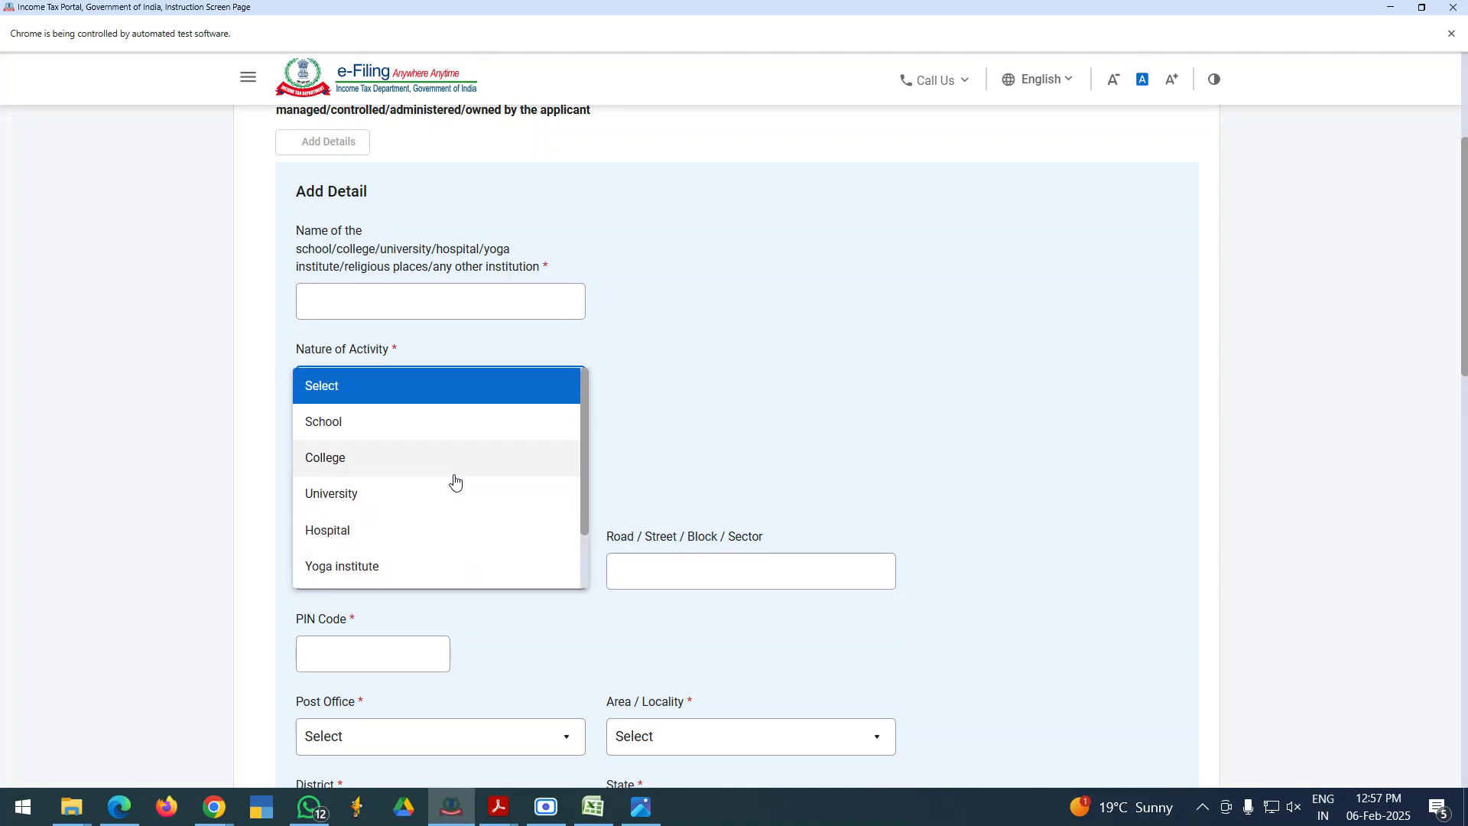
{"action": "scroll", "coordinate": [456, 482], "scroll_direction": "down", "scroll_amount": 2}
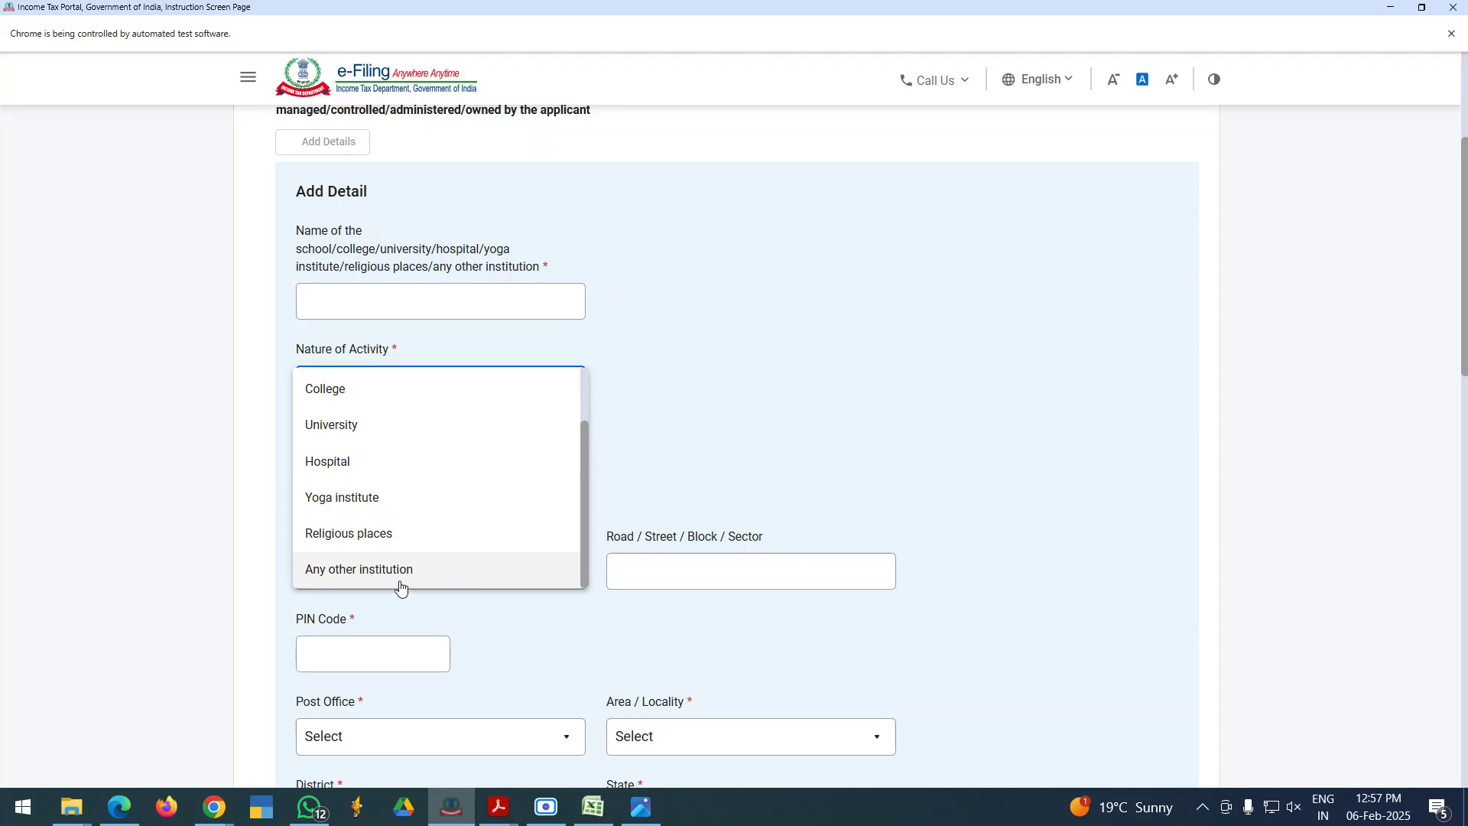
{"action": "left_click", "coordinate": [850, 409]}
- Answer No to whether the institution in question 10 is owned by the applicant, and go over the person-in-charge name and contact number fields
{"action": "scroll", "coordinate": [561, 685], "scroll_direction": "down", "scroll_amount": 4}
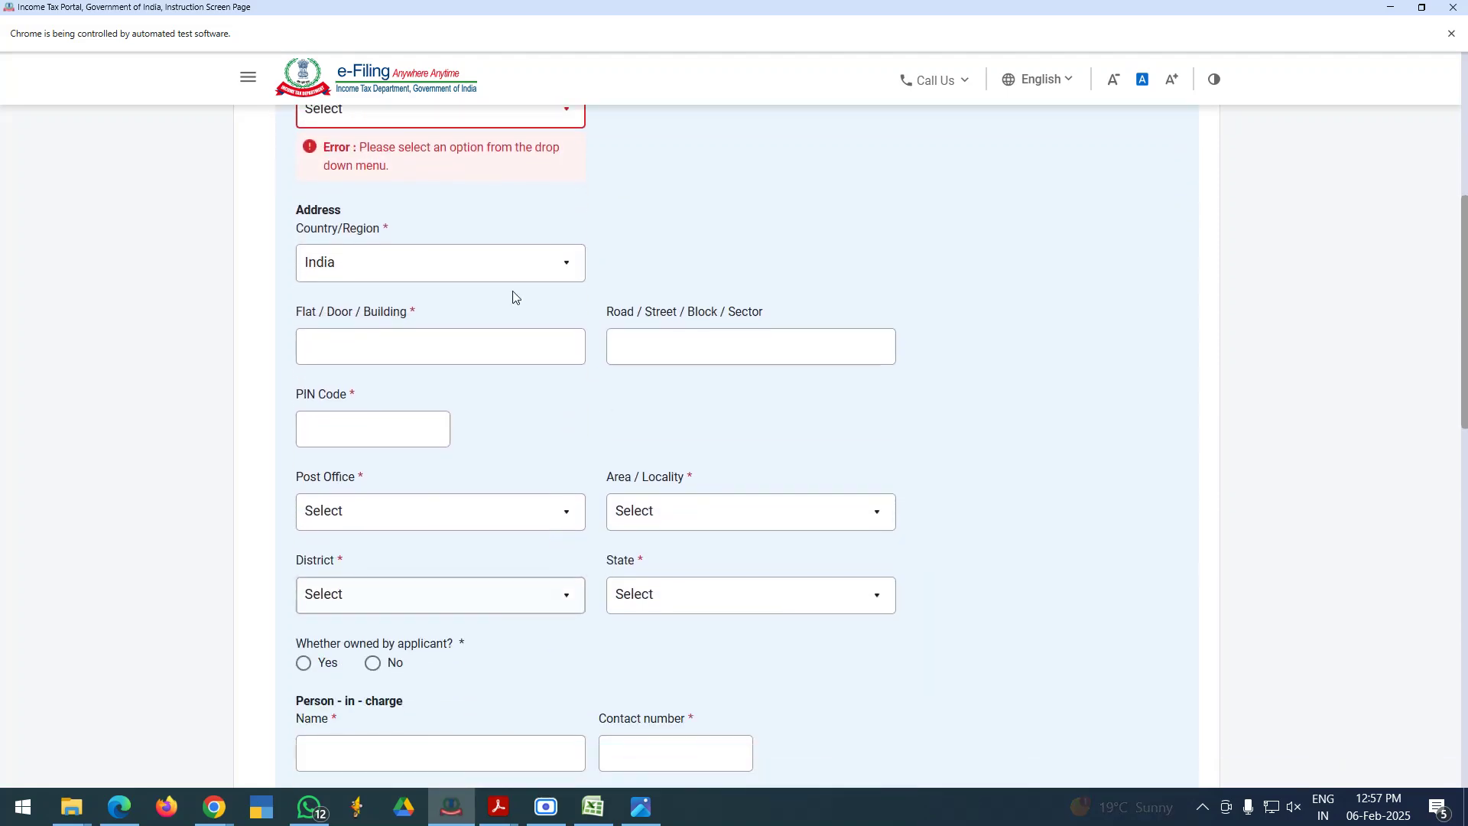
{"action": "scroll", "coordinate": [528, 673], "scroll_direction": "down", "scroll_amount": 3}
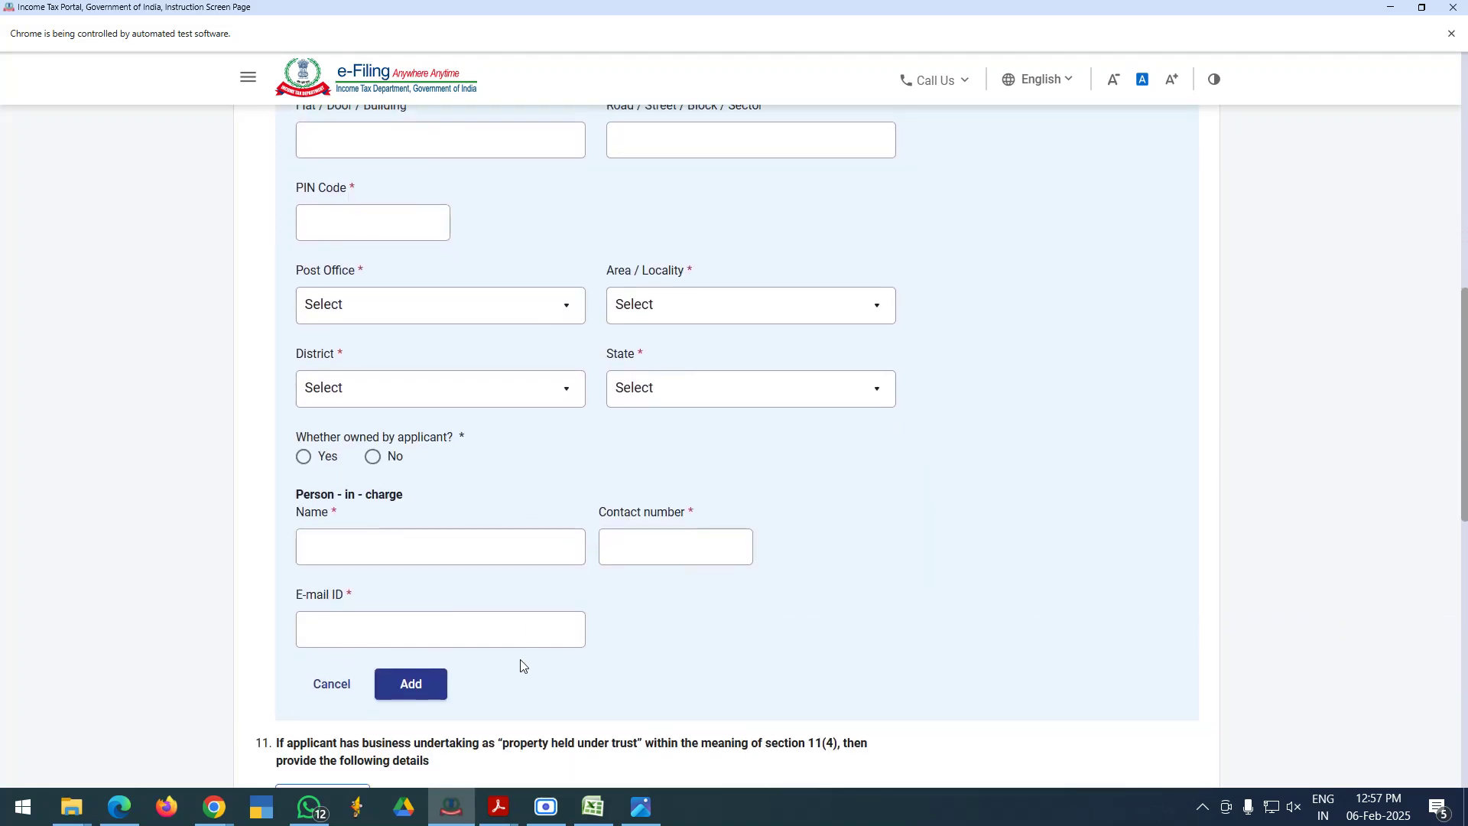
{"action": "scroll", "coordinate": [426, 455], "scroll_direction": "down", "scroll_amount": 1}
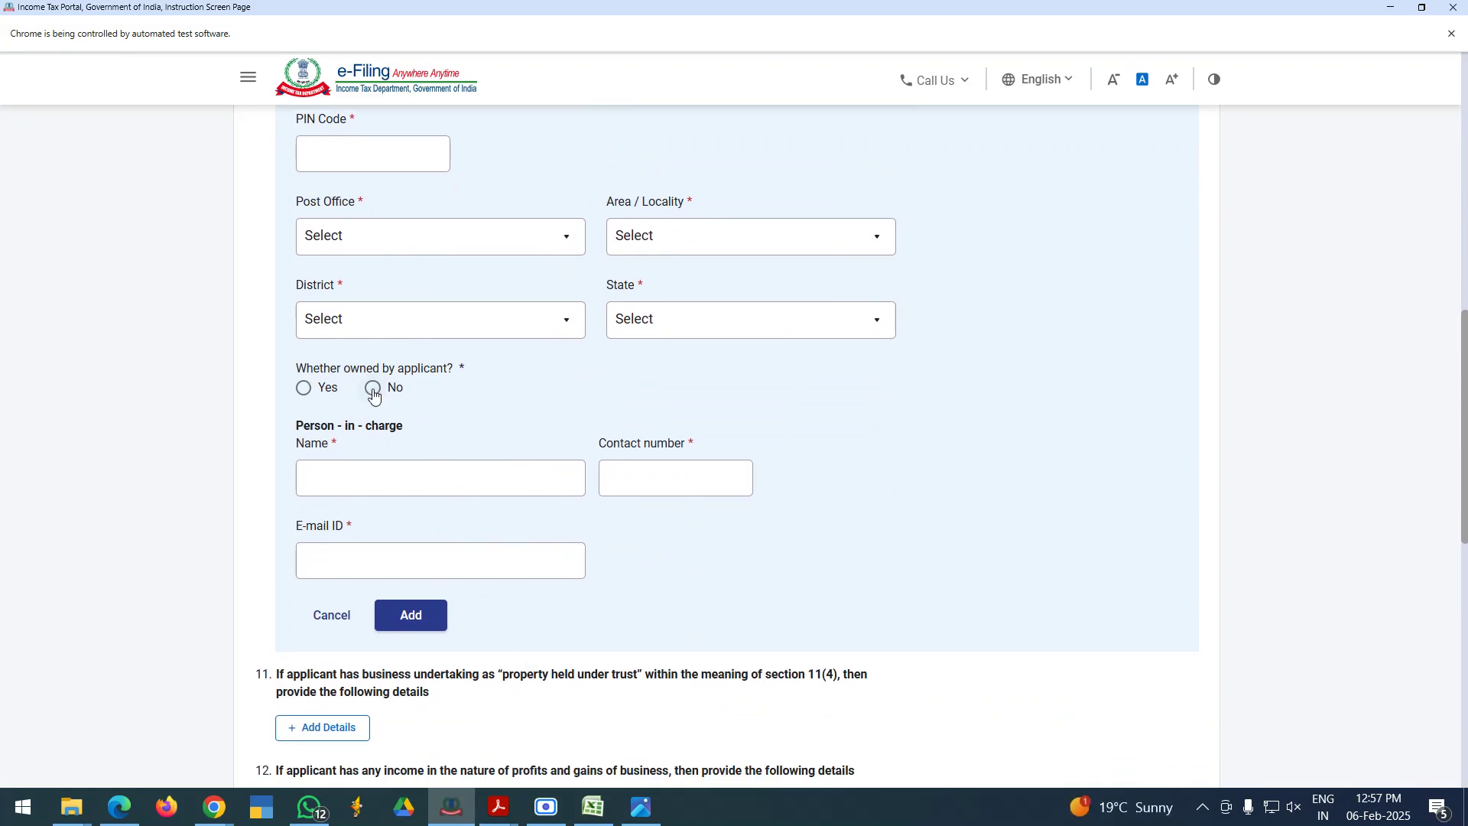
{"action": "left_click", "coordinate": [308, 394]}
{"action": "left_click", "coordinate": [373, 388]}
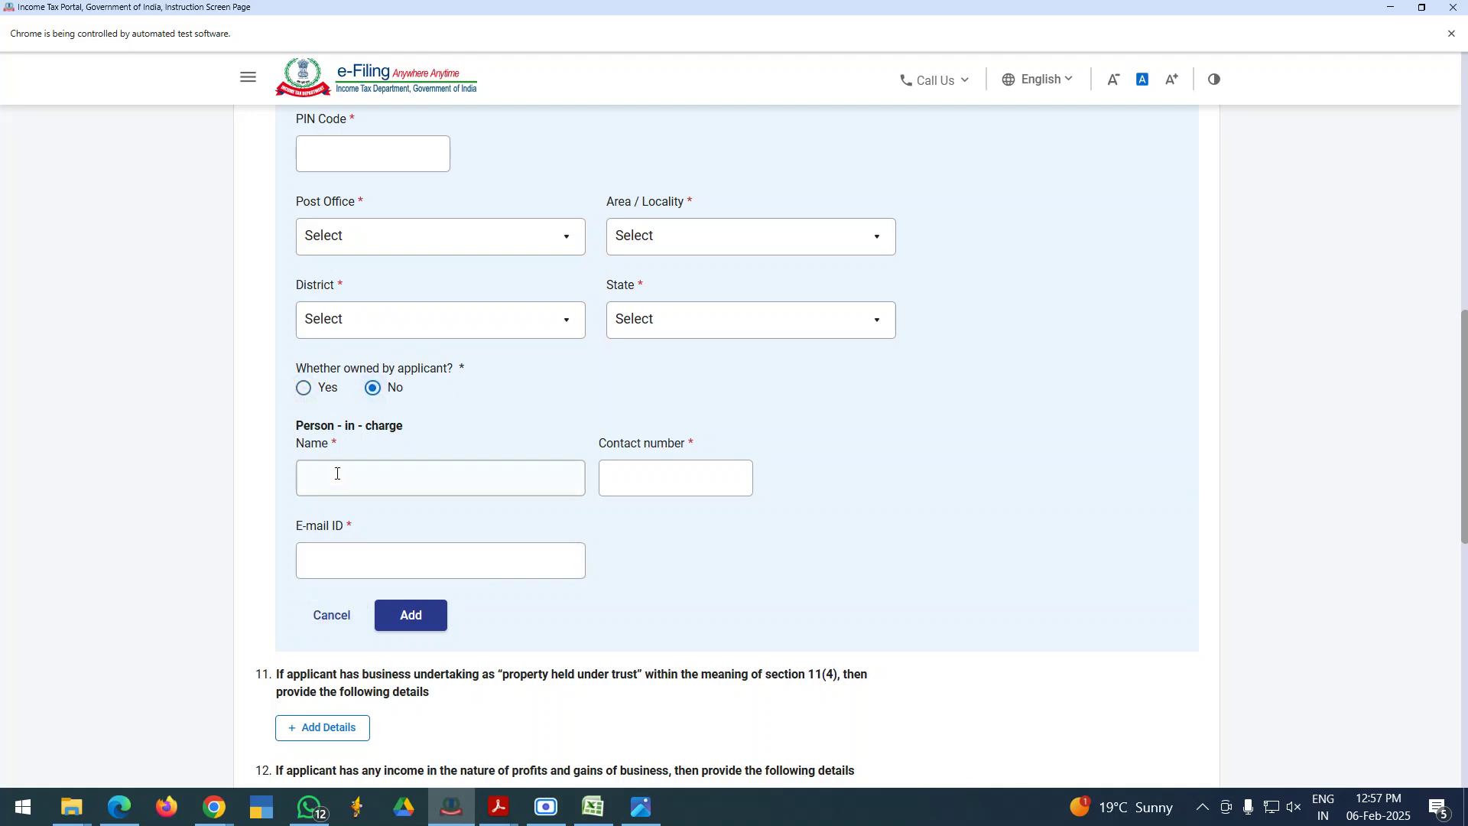
{"action": "left_click", "coordinate": [337, 475]}
{"action": "left_click", "coordinate": [622, 477]}
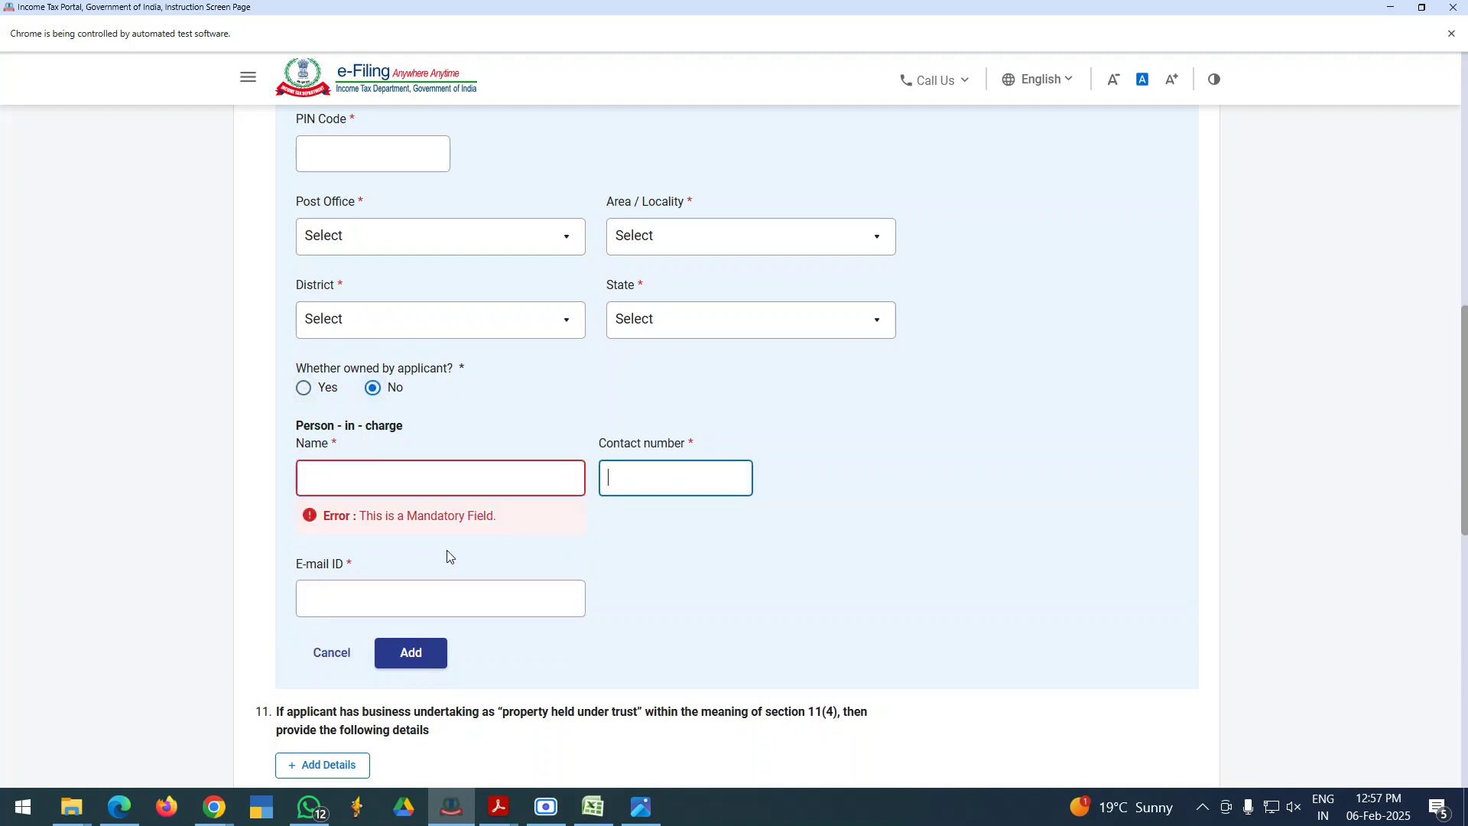
{"action": "left_click", "coordinate": [404, 475]}
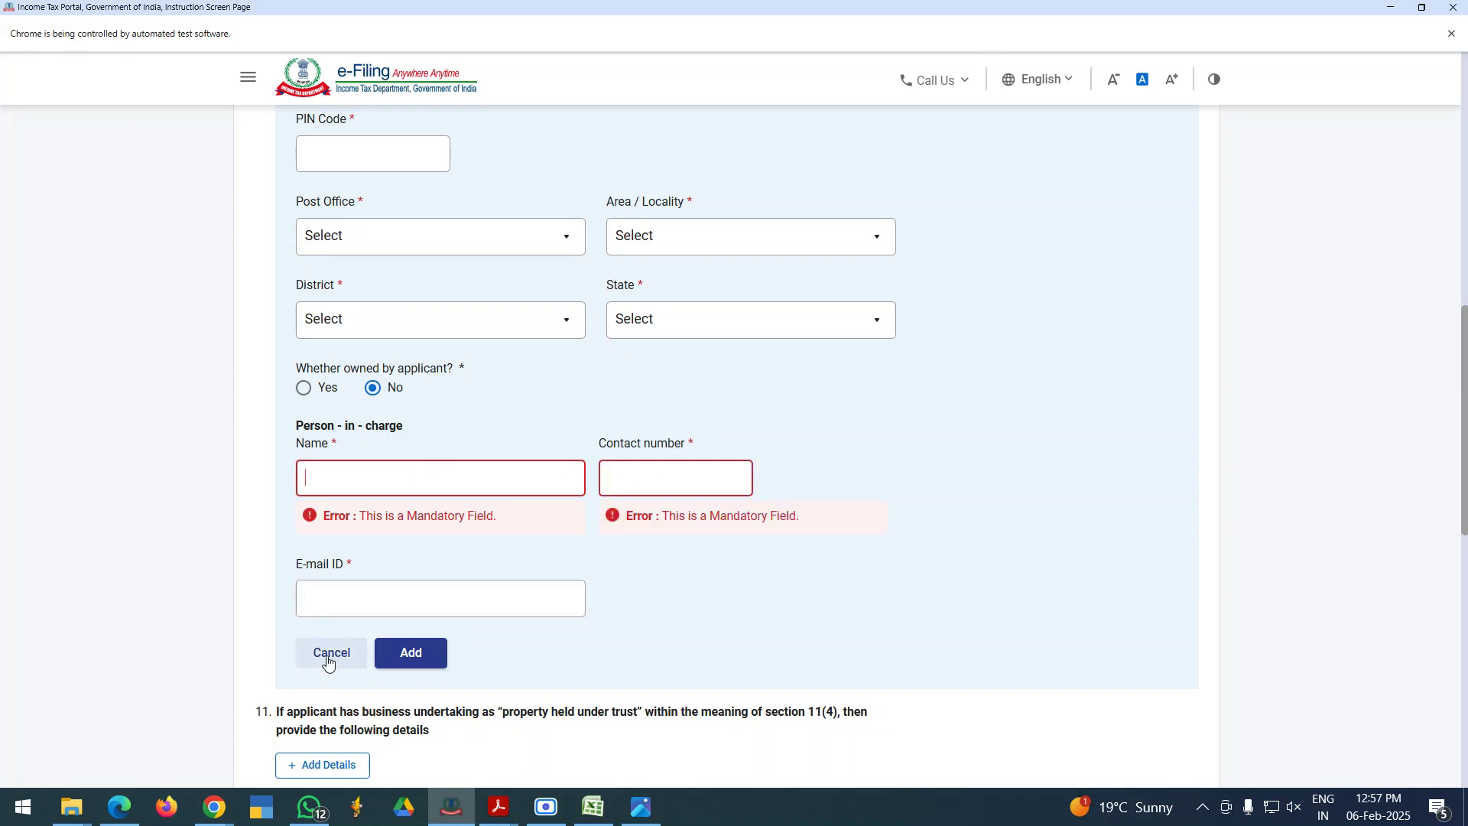
- Highlight the wording of question 11 on business undertakings under section 11(4) and question 12 on income from profits and gains of business
{"action": "scroll", "coordinate": [571, 708], "scroll_direction": "down", "scroll_amount": 4}
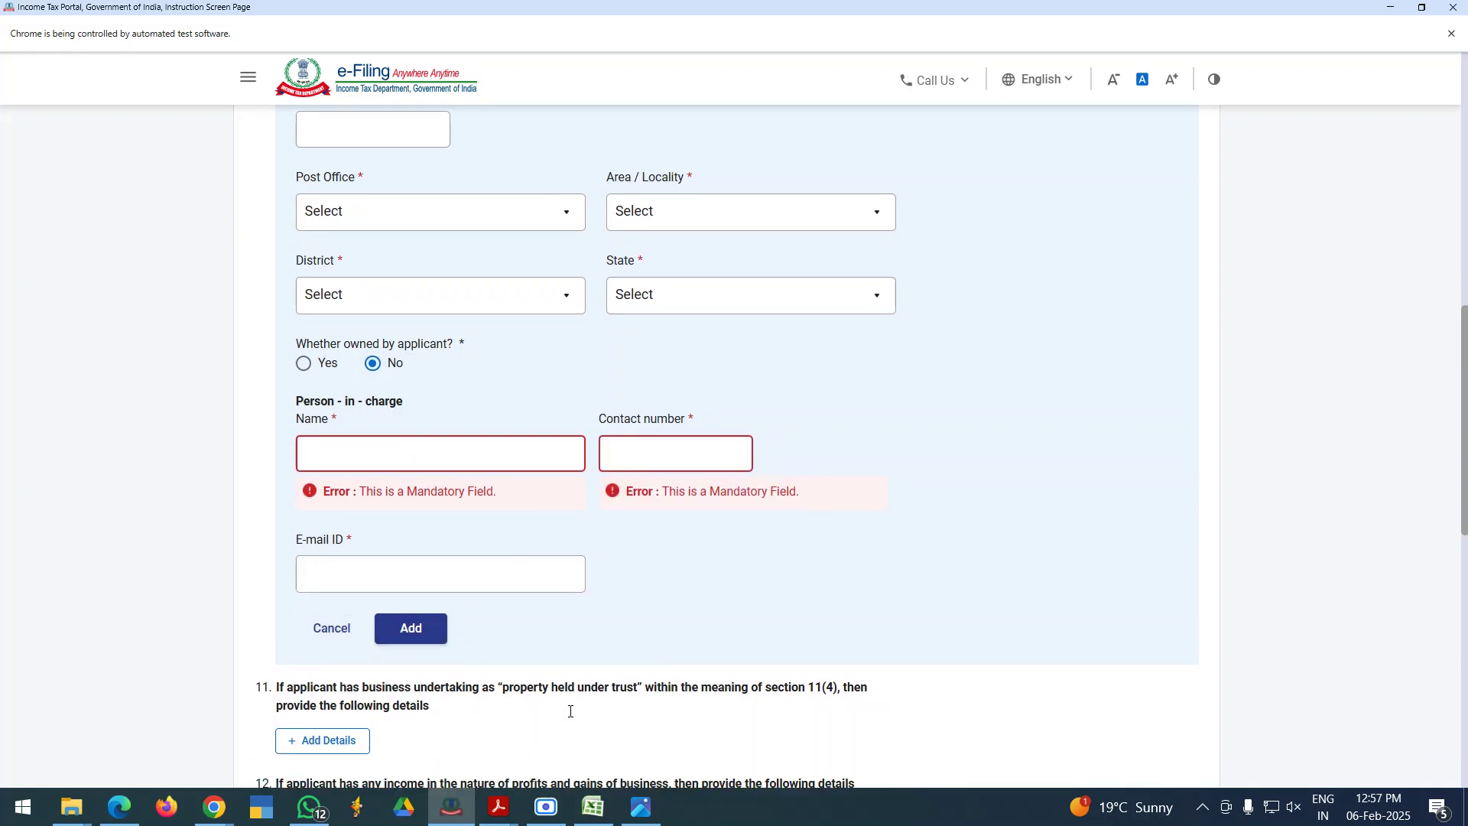
{"action": "left_click_drag", "start_coordinate": [315, 439], "coordinate": [469, 439]}
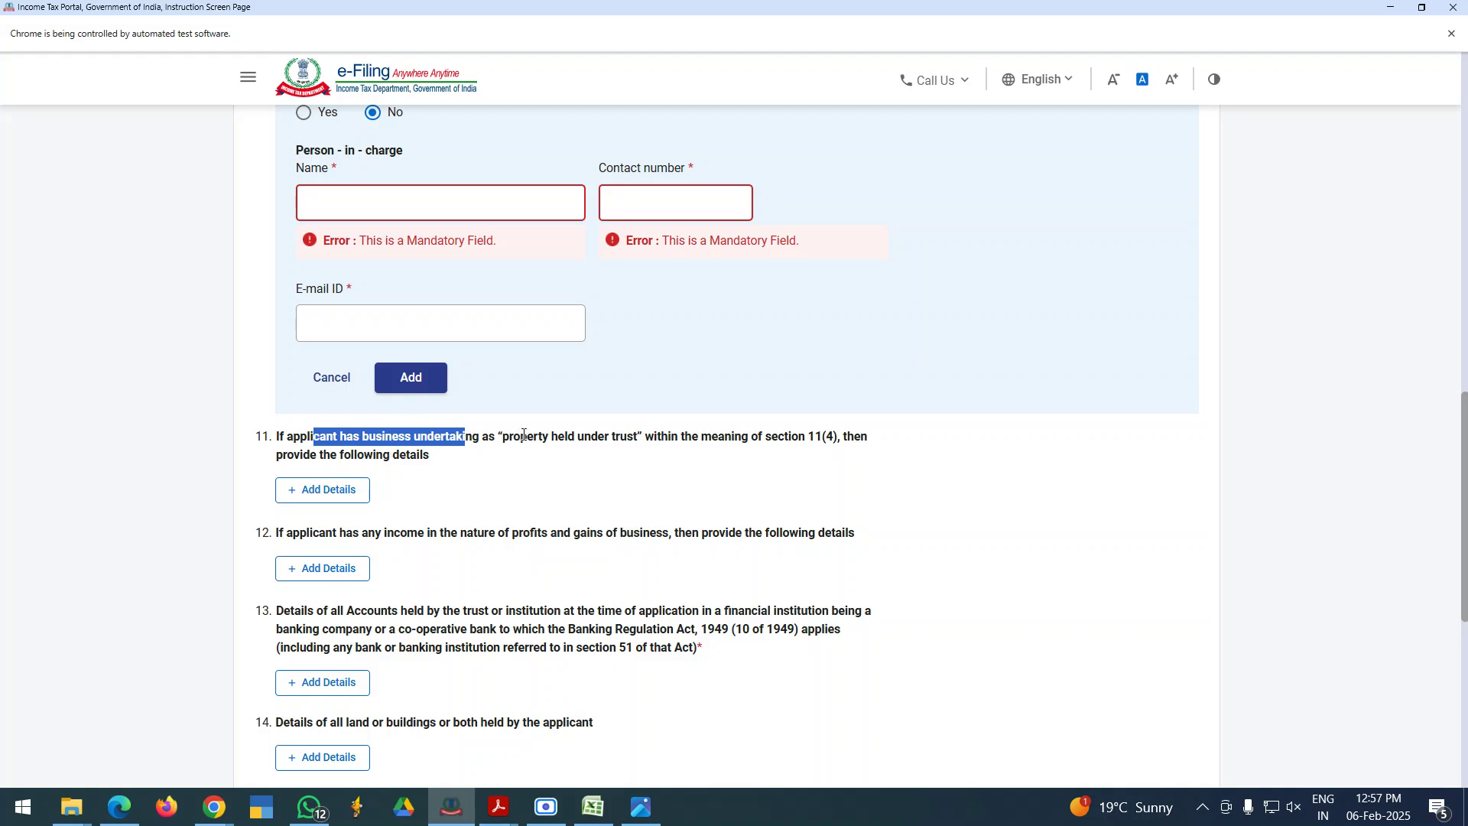
{"action": "left_click_drag", "start_coordinate": [497, 442], "coordinate": [865, 431]}
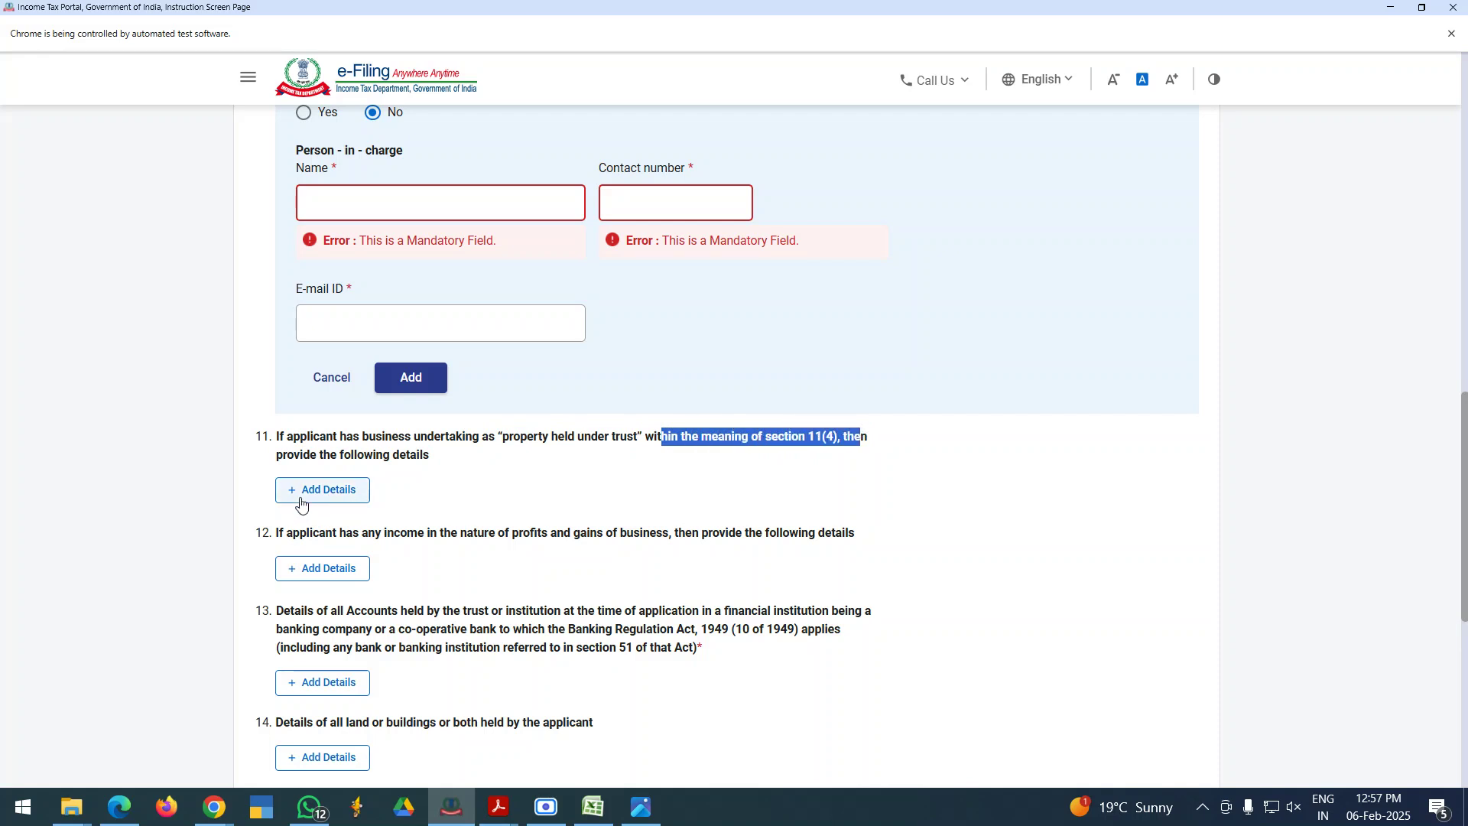
{"action": "scroll", "coordinate": [558, 608], "scroll_direction": "down", "scroll_amount": 1}
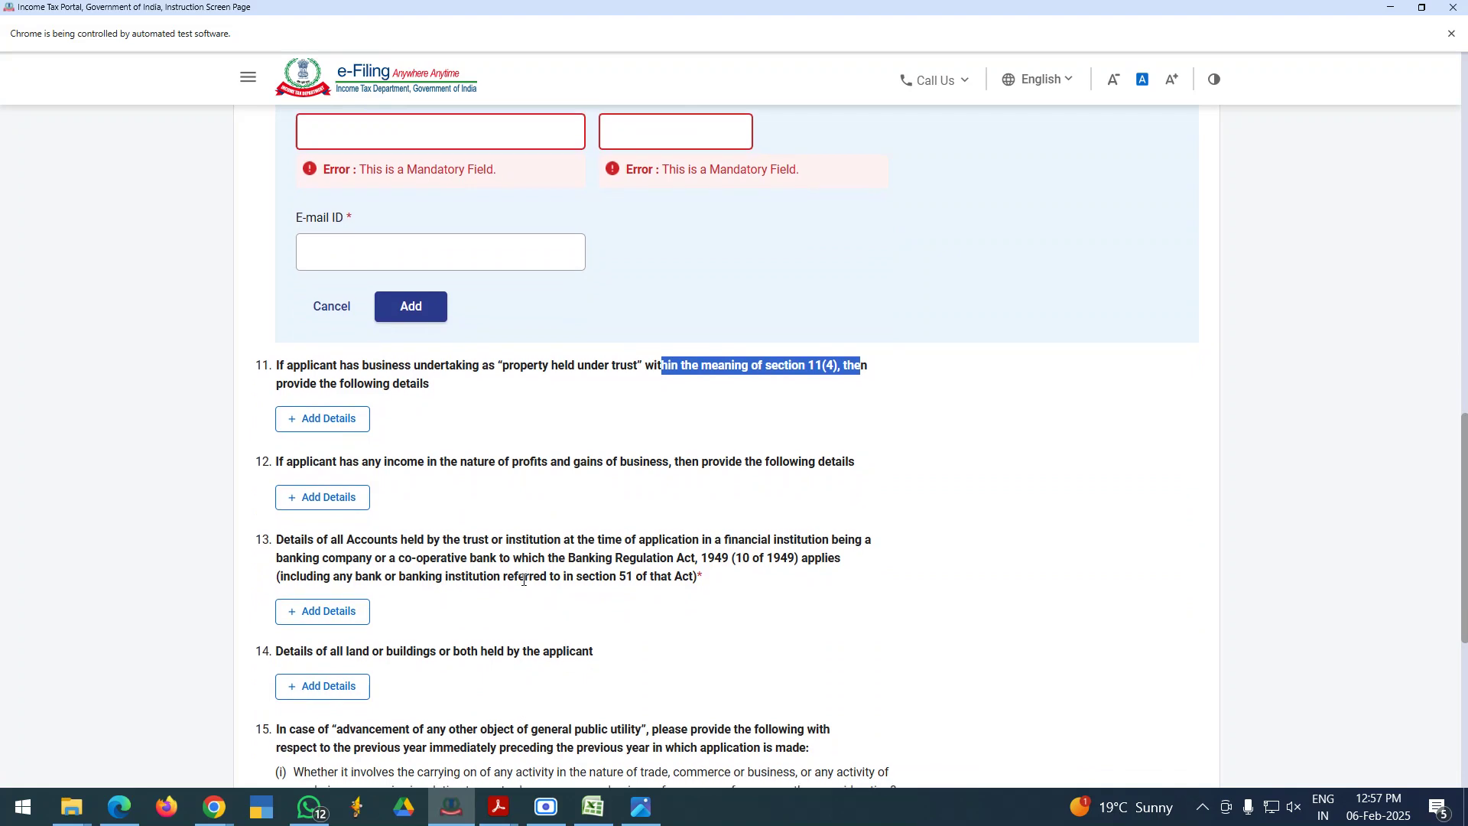
{"action": "scroll", "coordinate": [524, 579], "scroll_direction": "down", "scroll_amount": 2}
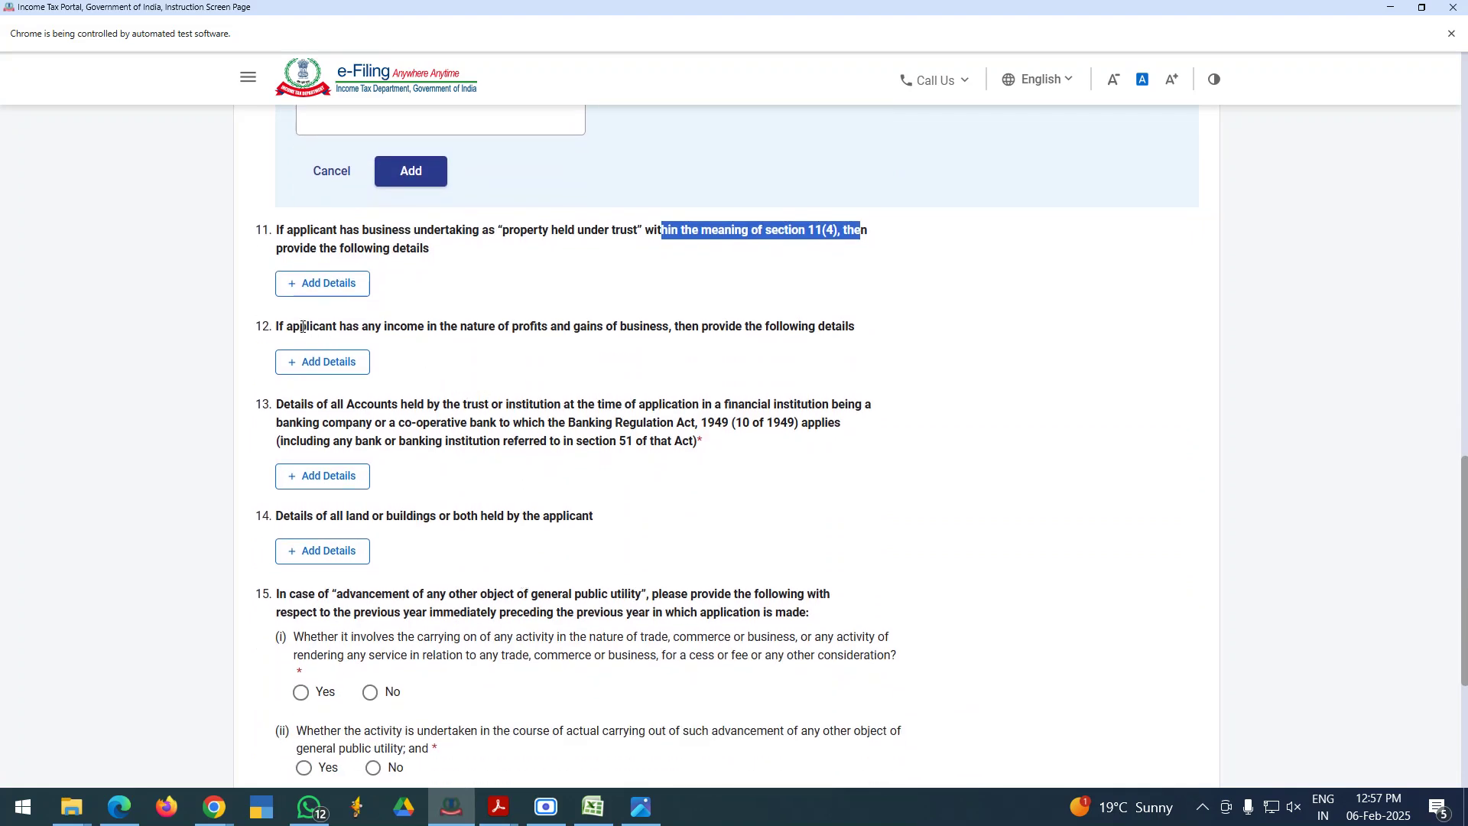
{"action": "left_click_drag", "start_coordinate": [302, 327], "coordinate": [507, 320]}
{"action": "left_click_drag", "start_coordinate": [622, 323], "coordinate": [684, 324]}
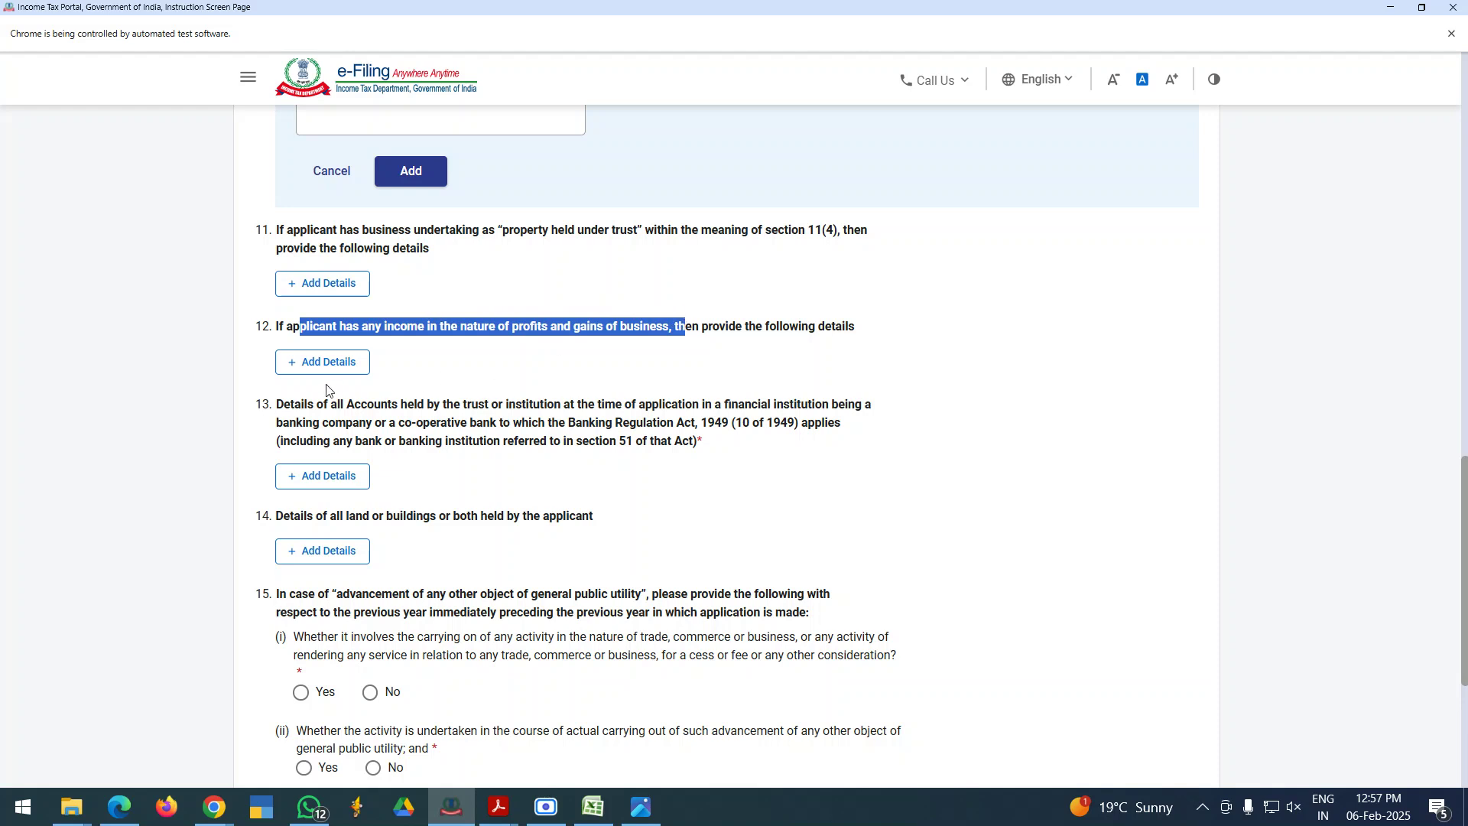
- Highlight question 13 on accounts held by the trust and start a new bank account entry to show its required fields
{"action": "left_click_drag", "start_coordinate": [283, 407], "coordinate": [853, 403]}
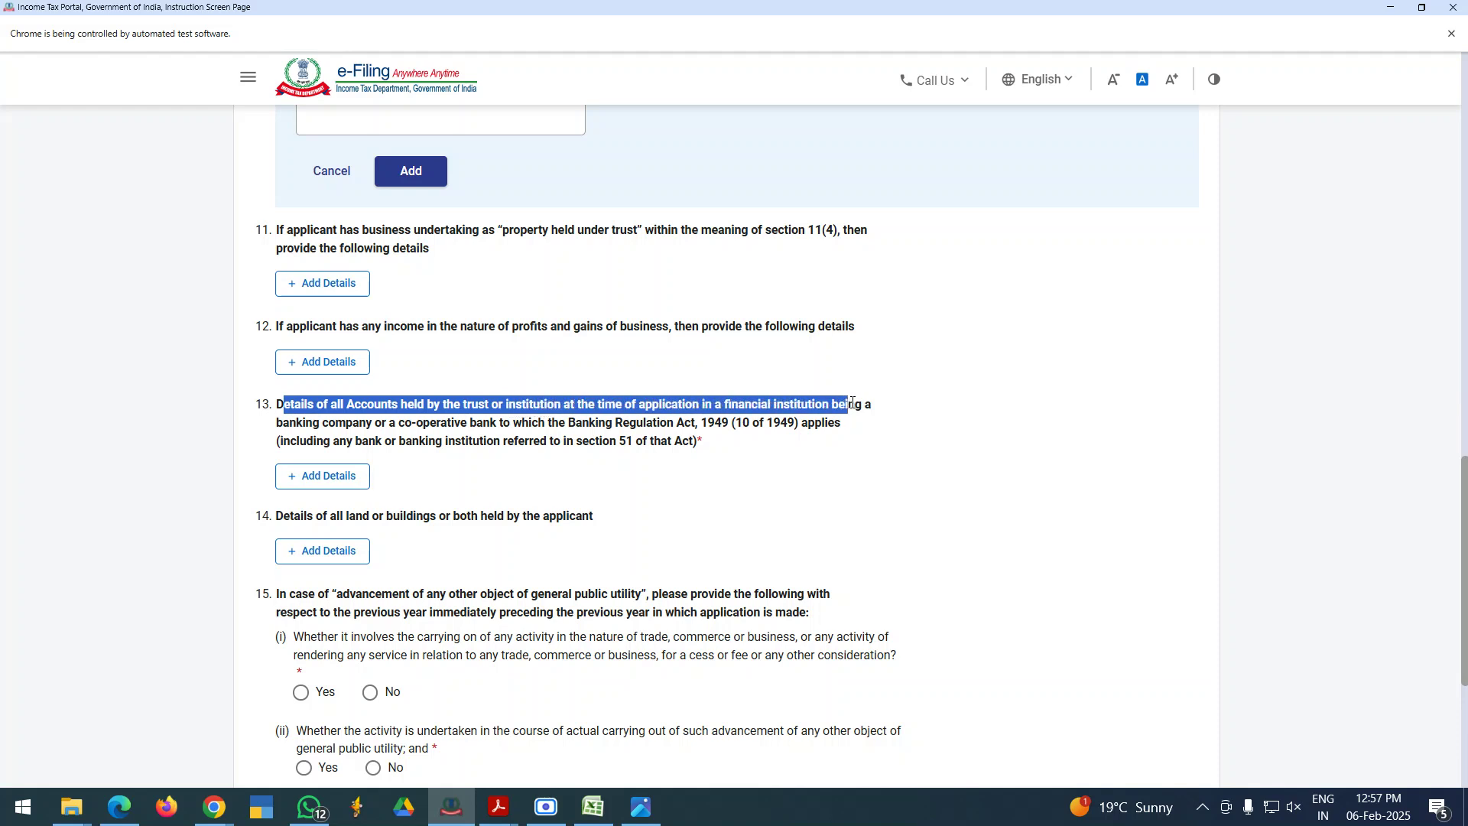
{"action": "left_click_drag", "start_coordinate": [308, 437], "coordinate": [831, 419]}
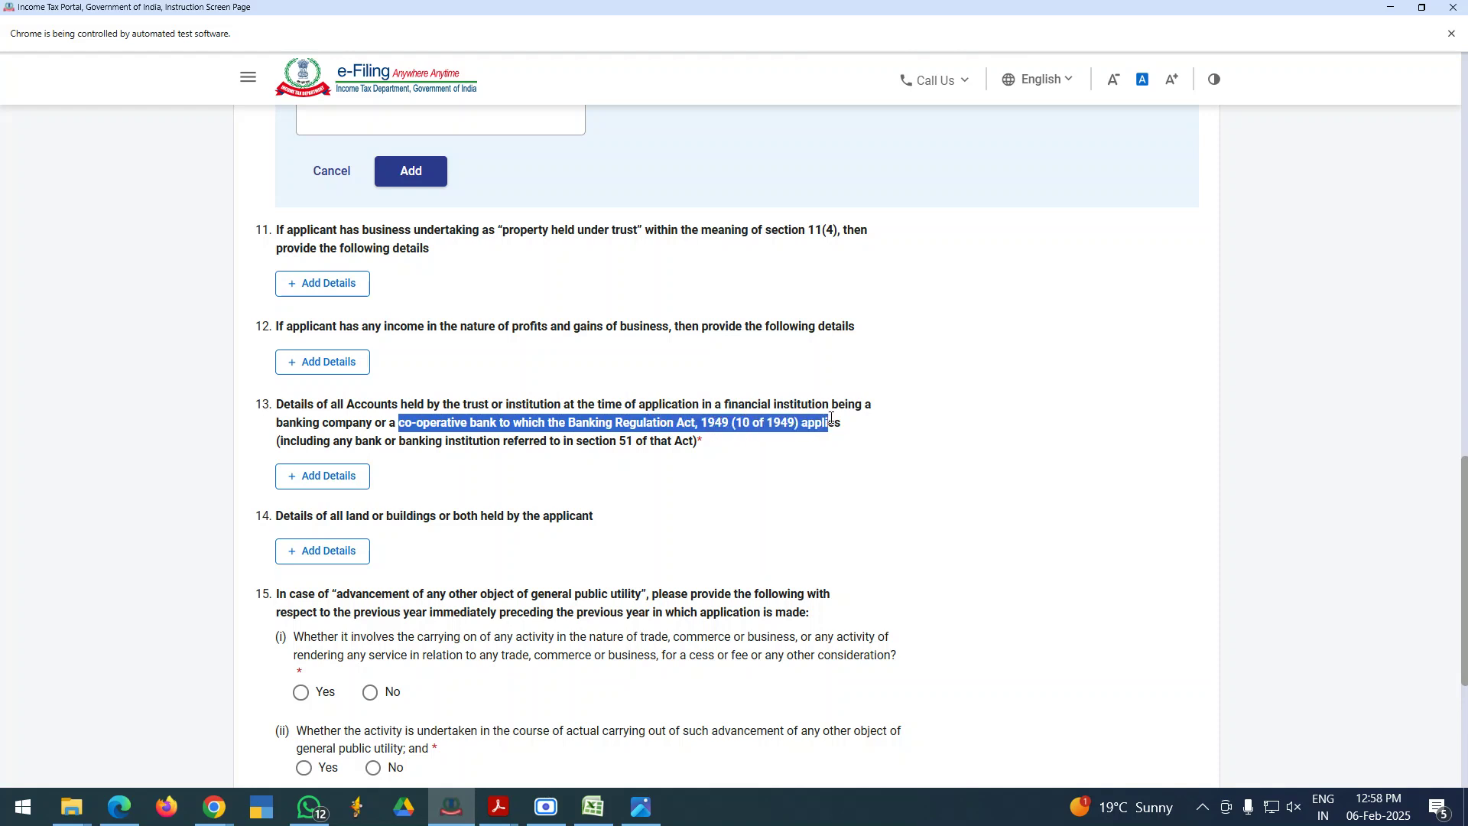
{"action": "left_click", "coordinate": [314, 476]}
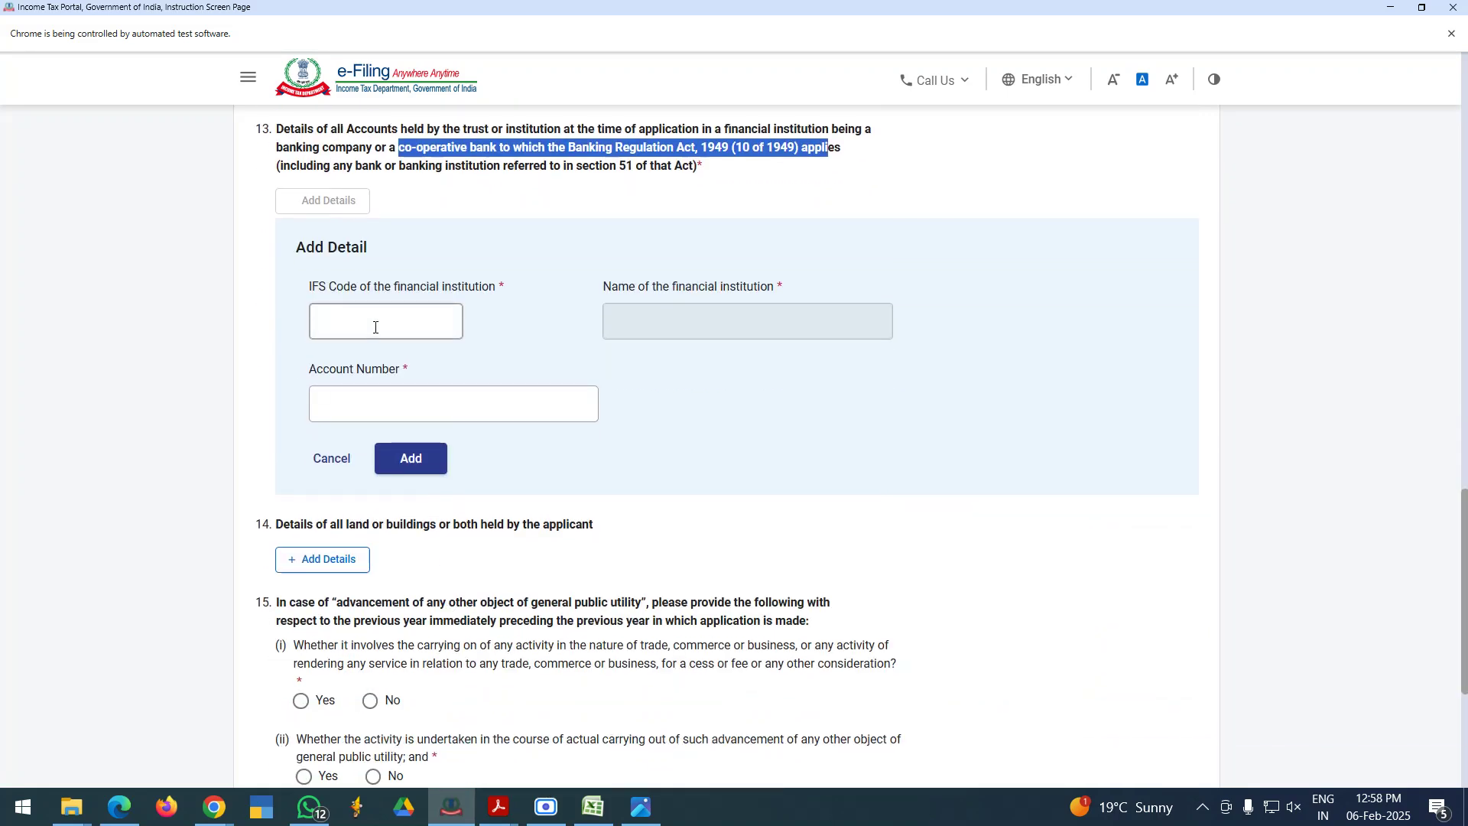
{"action": "scroll", "coordinate": [420, 488], "scroll_direction": "up", "scroll_amount": 3}
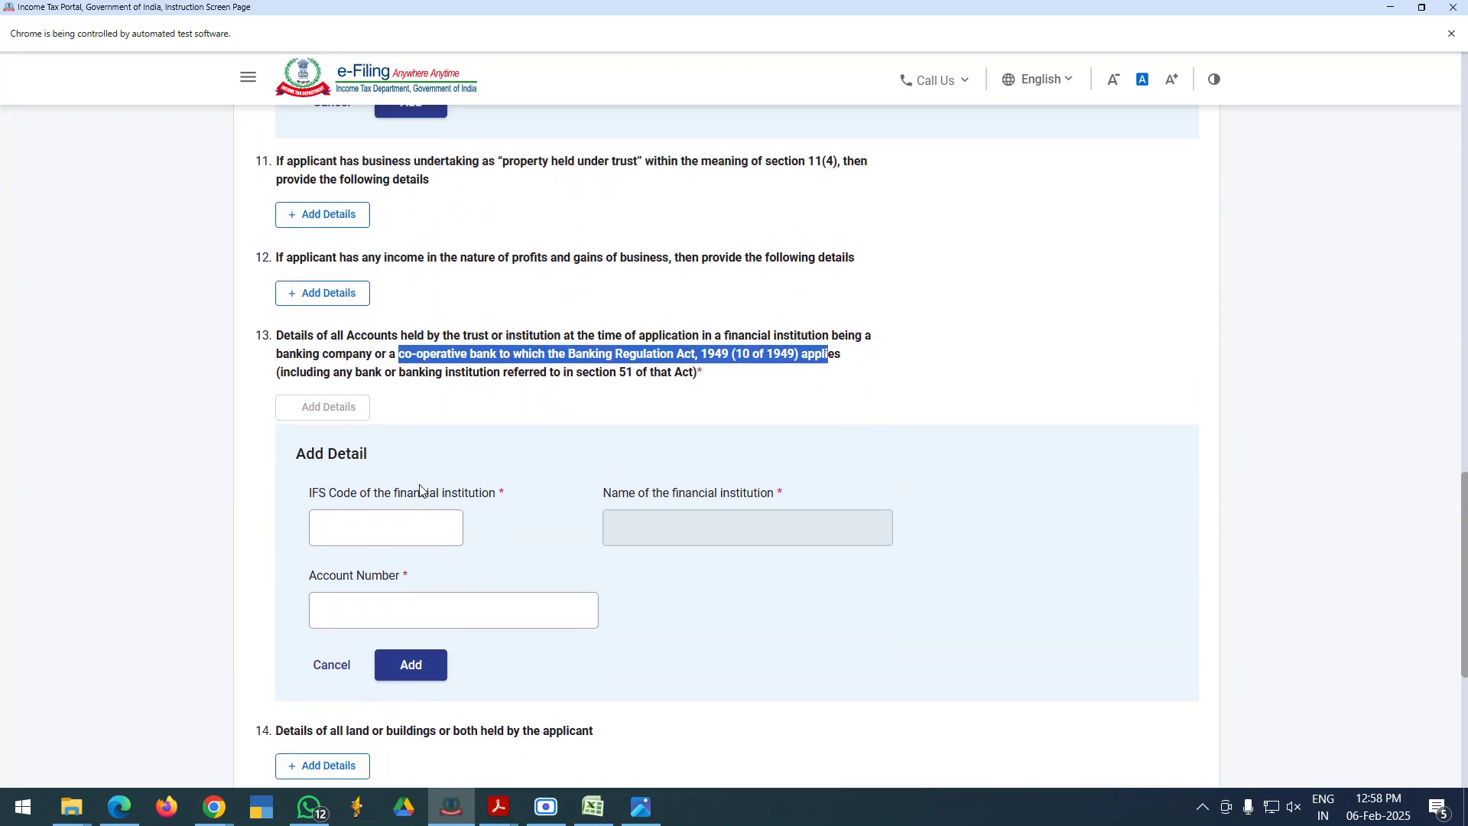
{"action": "scroll", "coordinate": [426, 639], "scroll_direction": "down", "scroll_amount": 3}
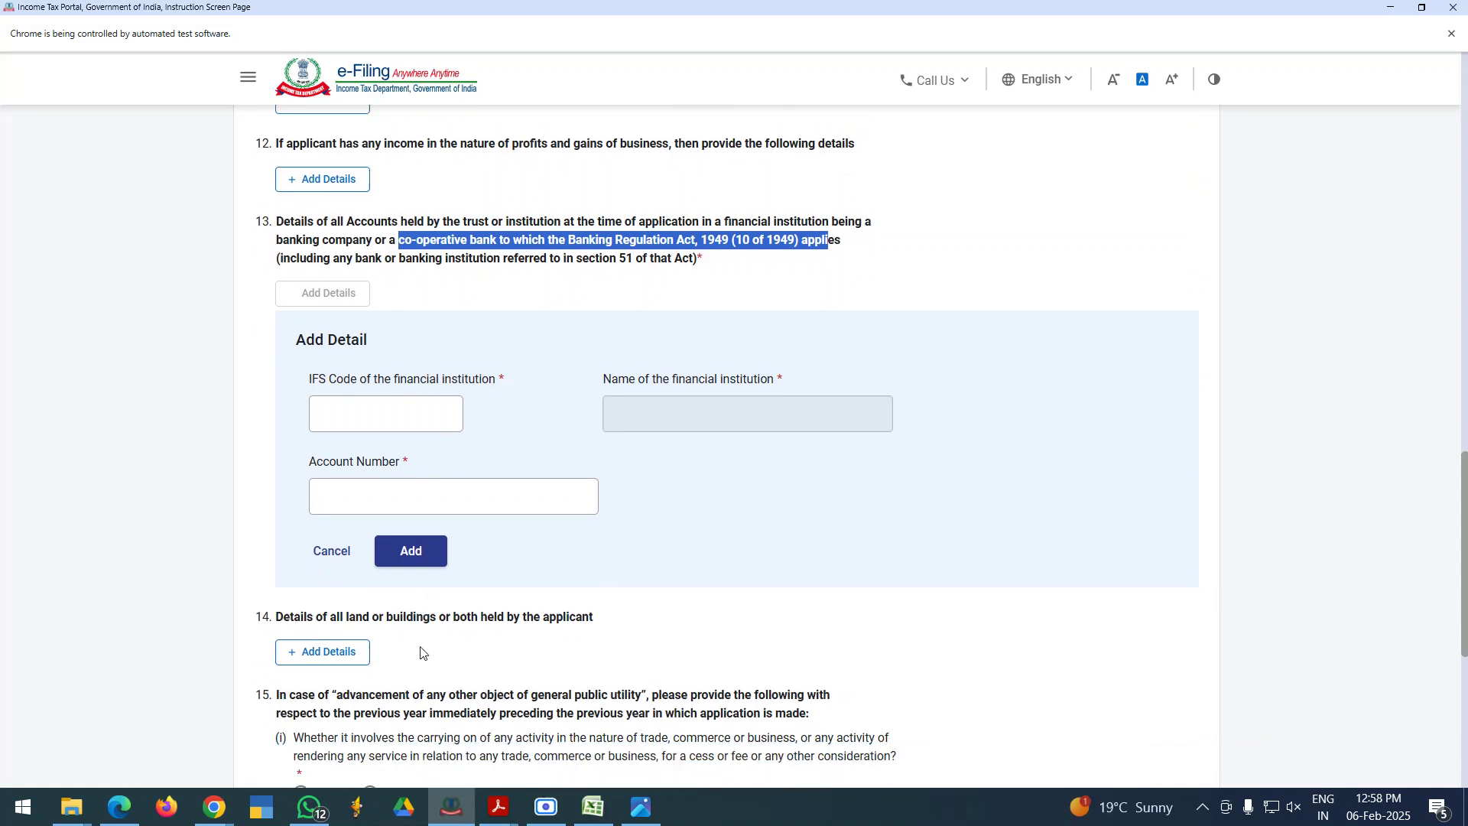
- Start a new land or building entry under question 14 and review its address, size, consideration, stamp value and acquisition fields
{"action": "left_click_drag", "start_coordinate": [304, 526], "coordinate": [434, 520]}
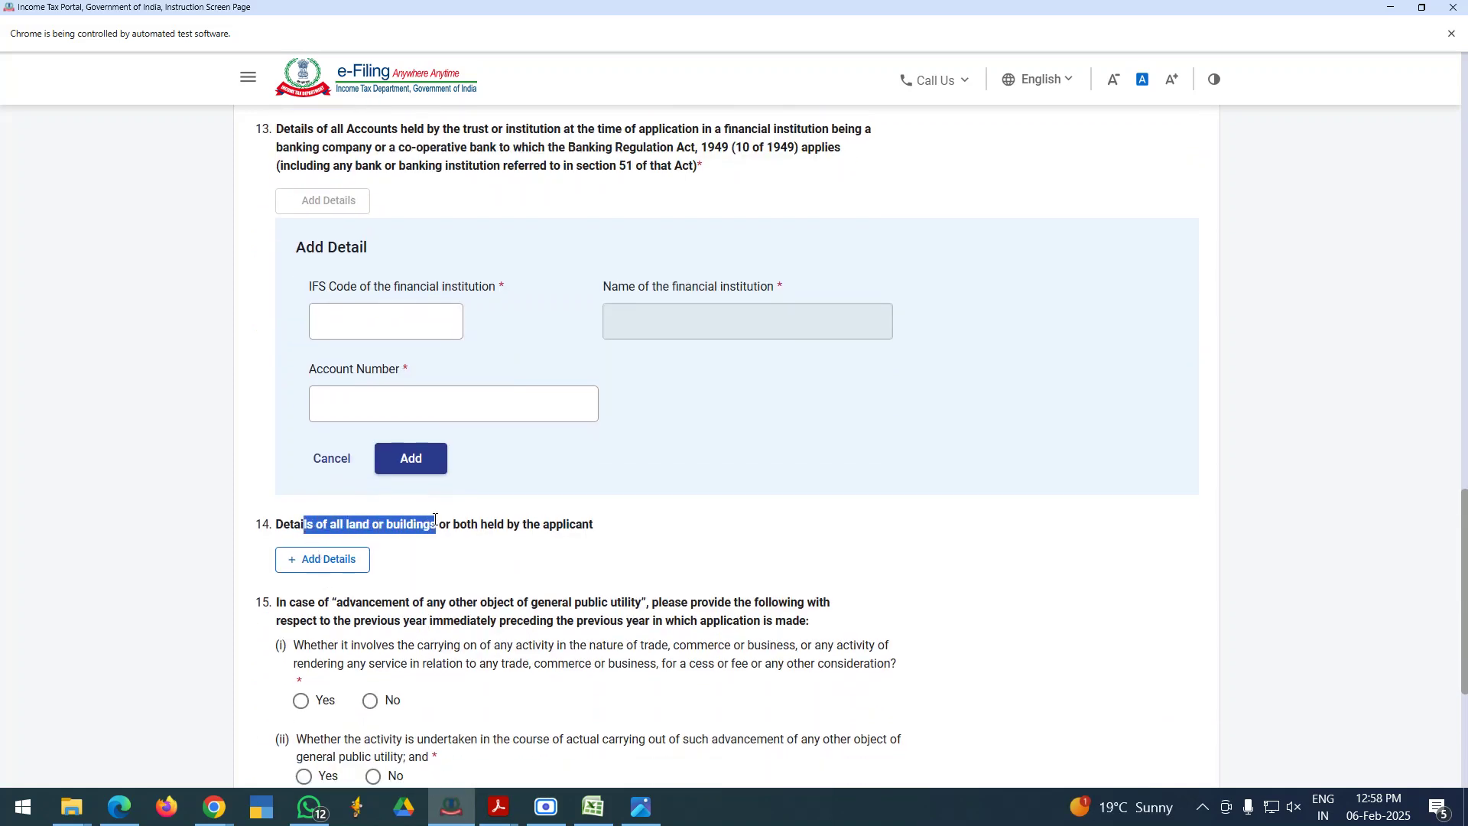
{"action": "scroll", "coordinate": [440, 566], "scroll_direction": "down", "scroll_amount": 2}
{"action": "left_click", "coordinate": [296, 422]}
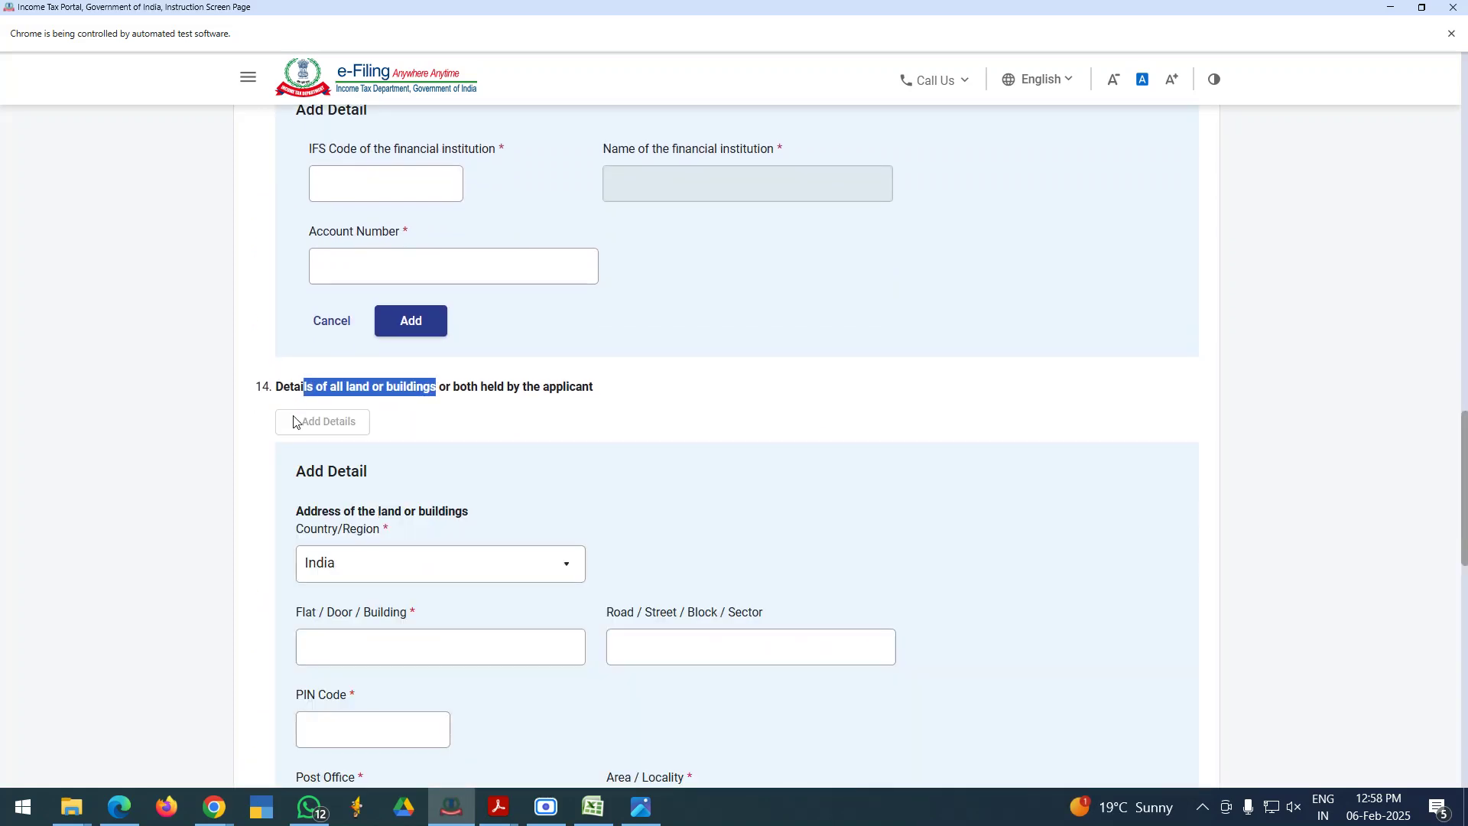
{"action": "scroll", "coordinate": [459, 595], "scroll_direction": "down", "scroll_amount": 3}
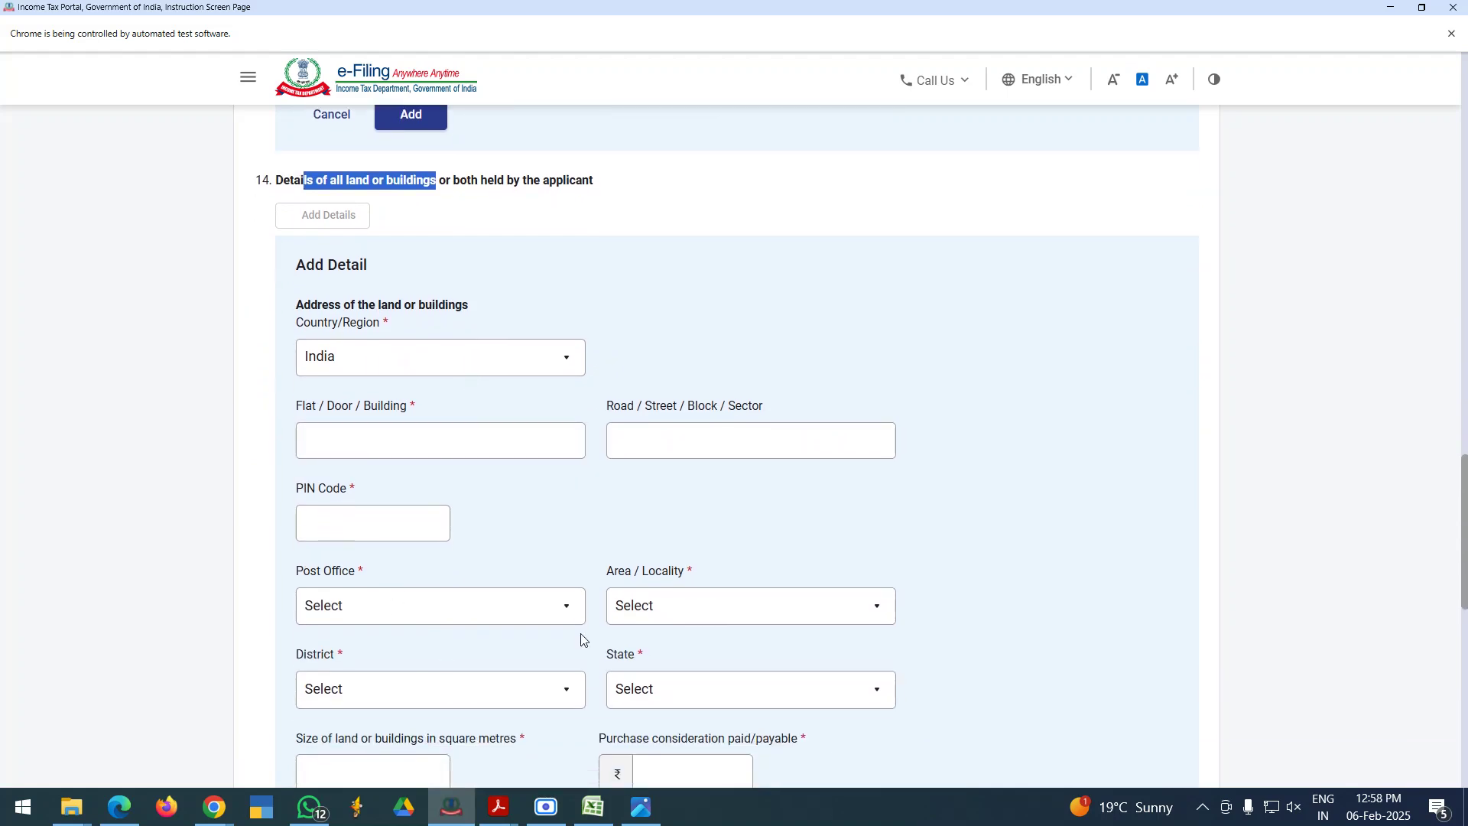
{"action": "scroll", "coordinate": [584, 639], "scroll_direction": "down", "scroll_amount": 3}
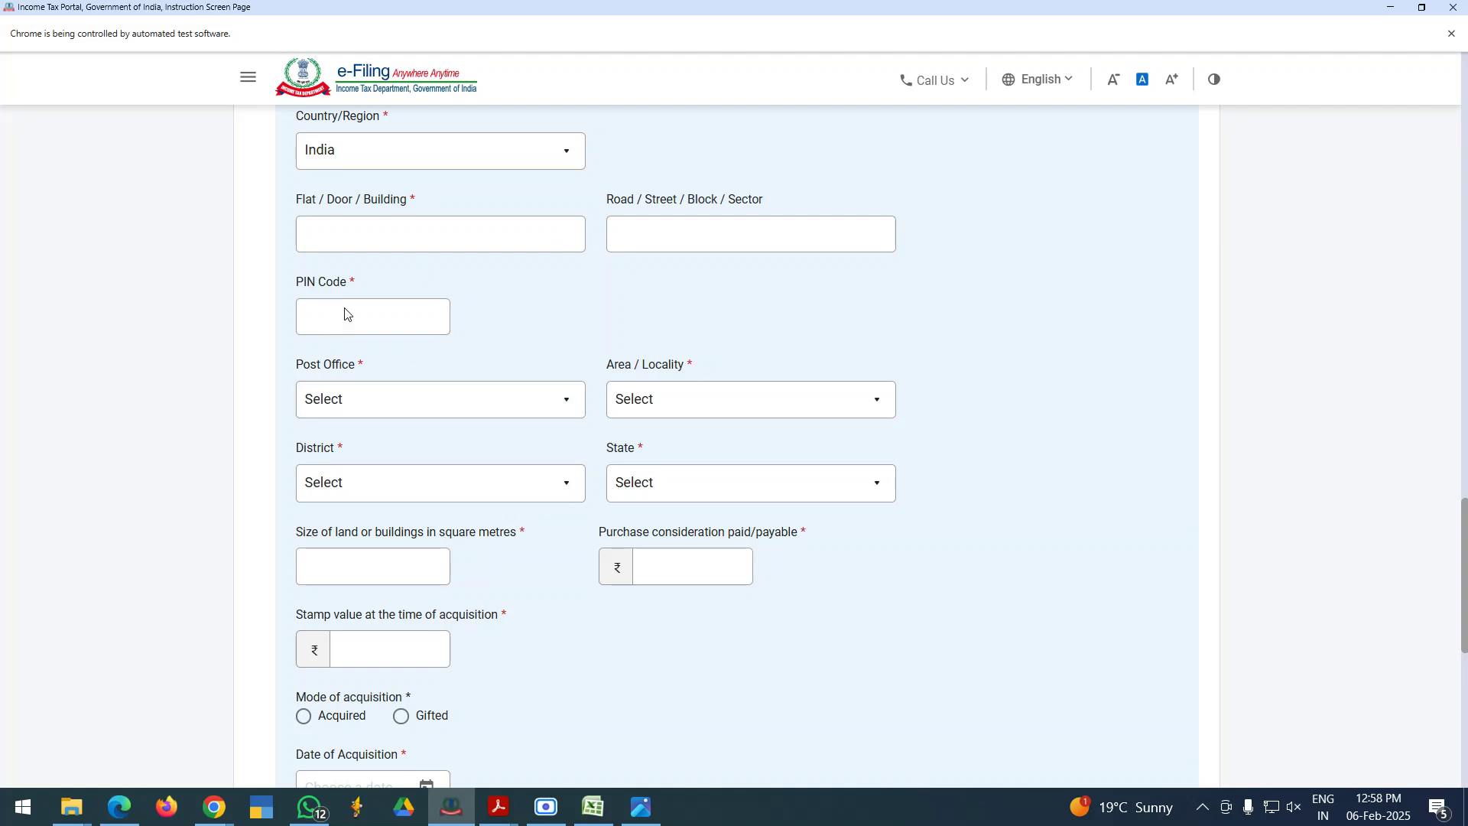
{"action": "scroll", "coordinate": [563, 672], "scroll_direction": "down", "scroll_amount": 3}
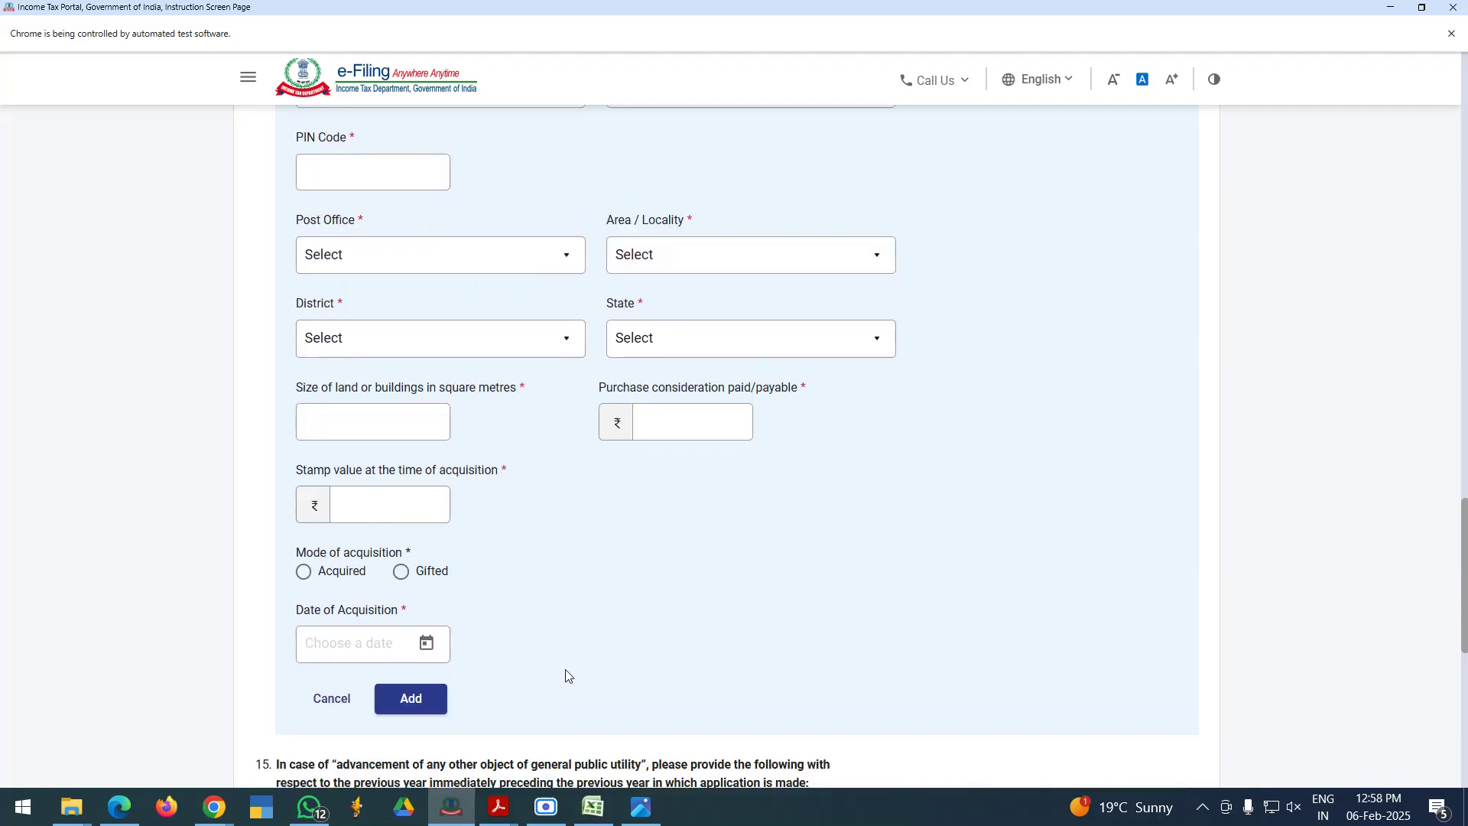
{"action": "scroll", "coordinate": [583, 589], "scroll_direction": "down", "scroll_amount": 2}
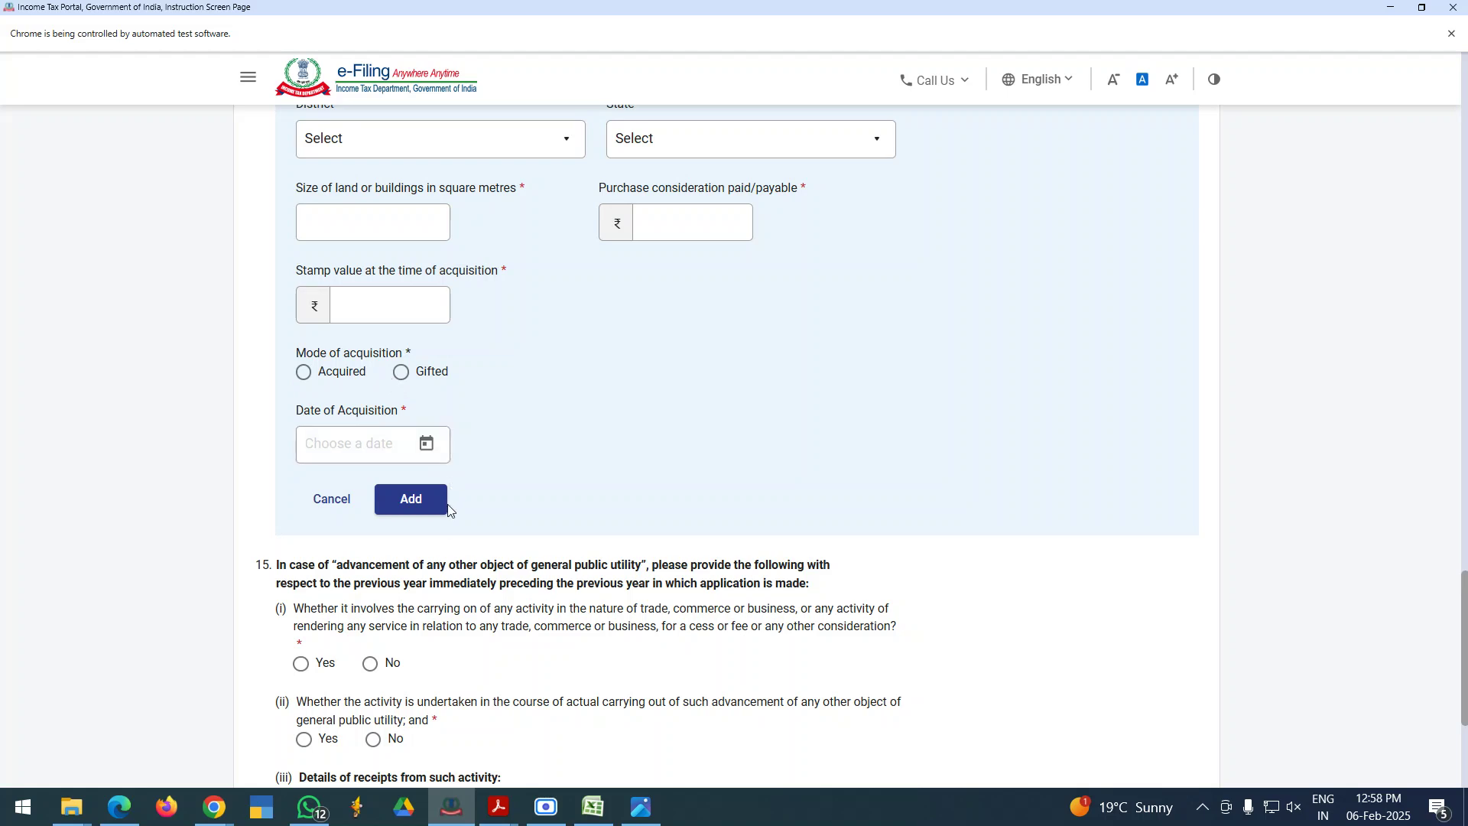
- Highlight the wording of question 15 on advancement of general public utility and its part (i) on trade, commerce or business activity
{"action": "scroll", "coordinate": [436, 528], "scroll_direction": "down", "scroll_amount": 2}
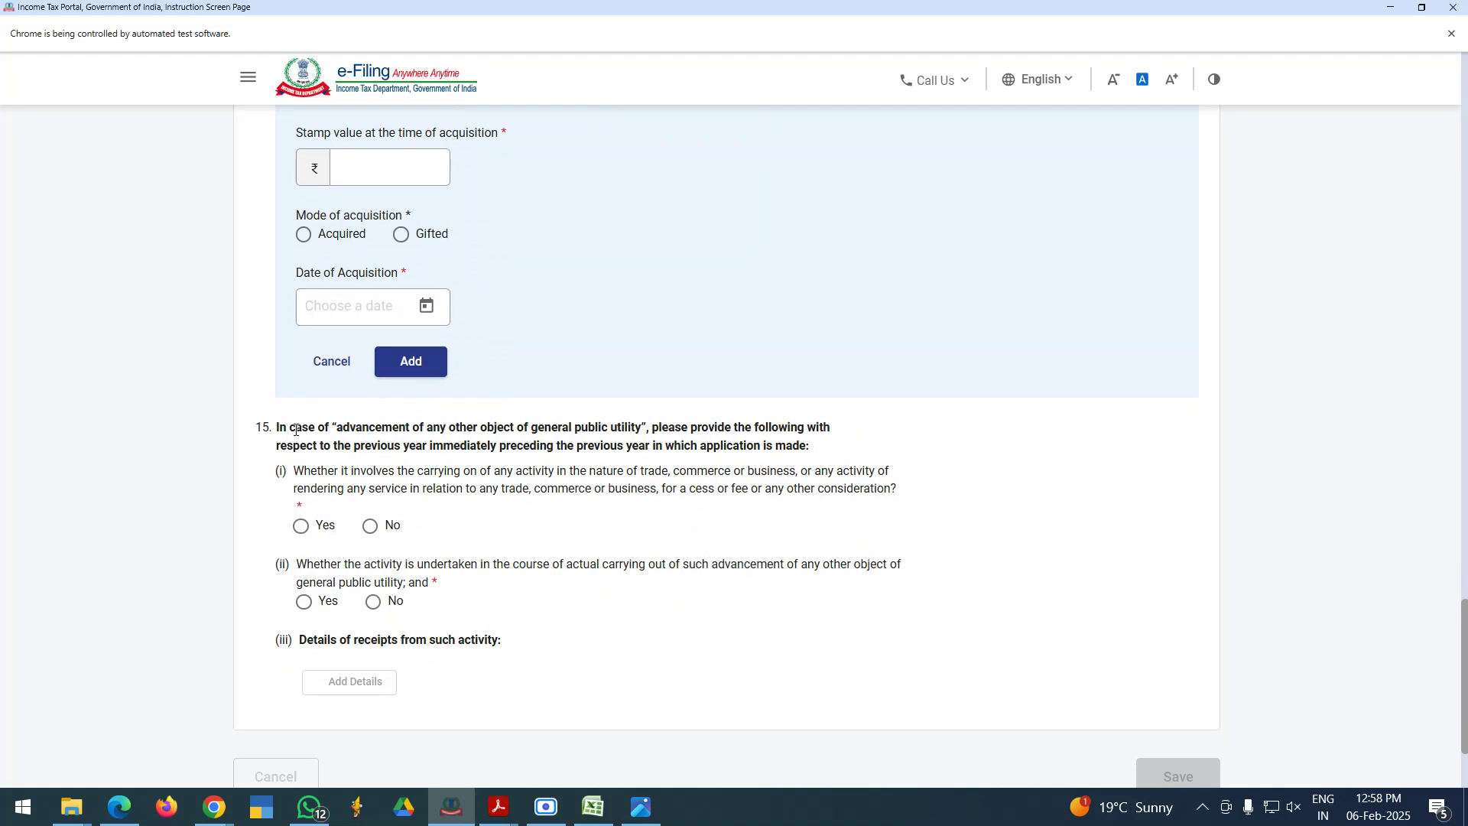
{"action": "left_click_drag", "start_coordinate": [299, 429], "coordinate": [662, 431]}
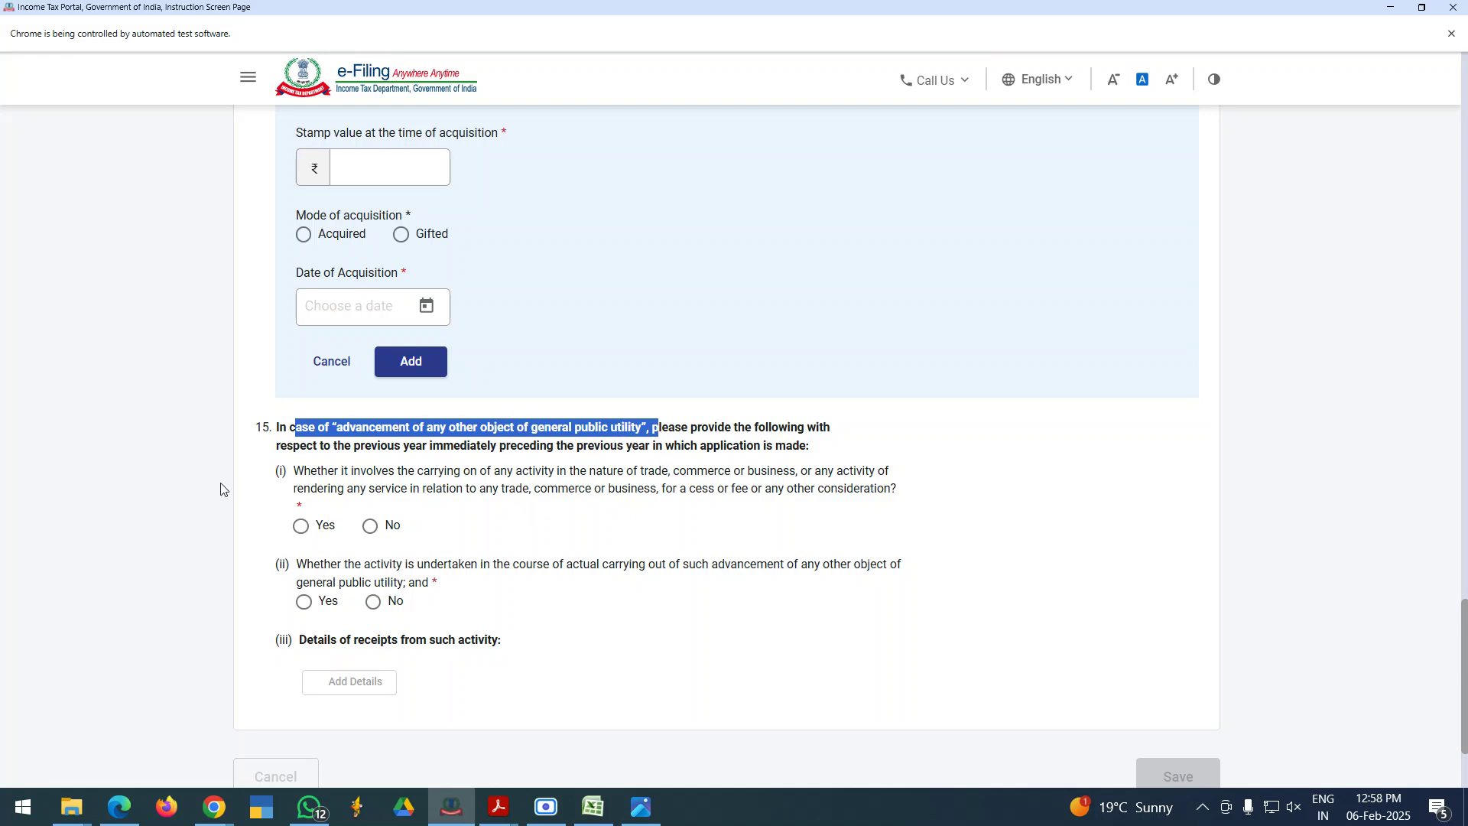
{"action": "left_click_drag", "start_coordinate": [354, 475], "coordinate": [837, 475]}
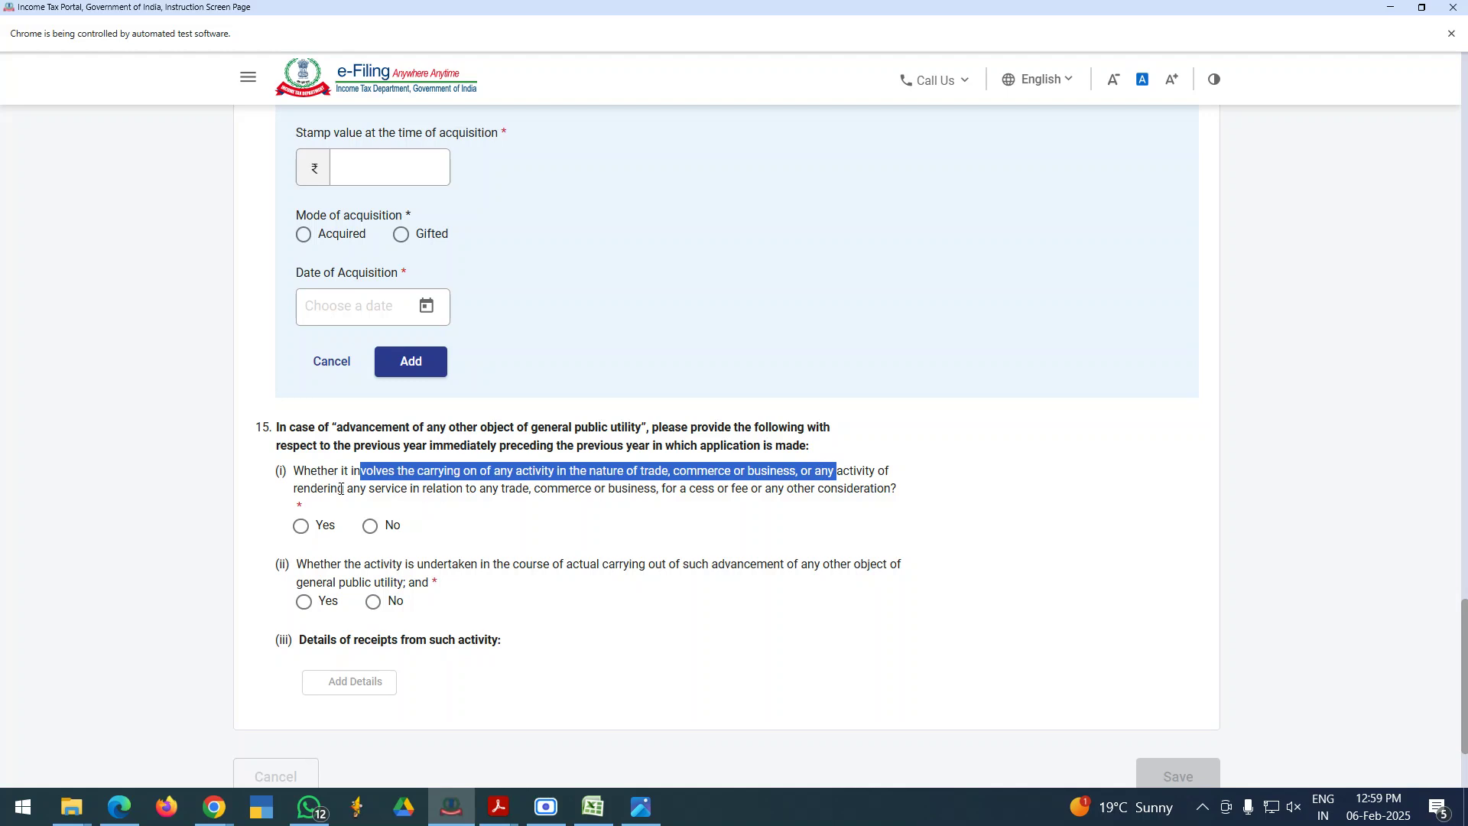
{"action": "left_click_drag", "start_coordinate": [341, 489], "coordinate": [876, 486]}
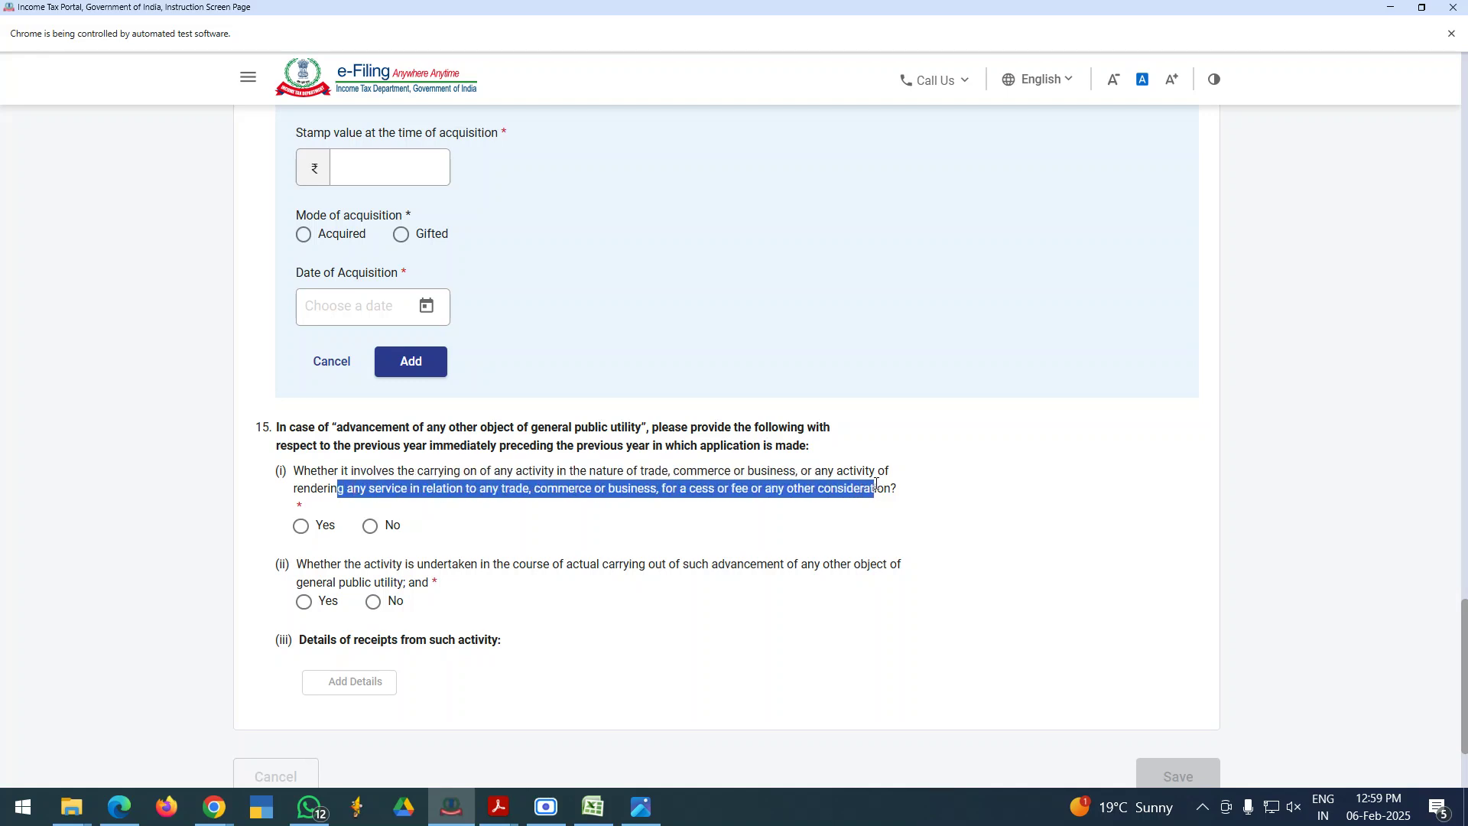
- Answer Yes to question 15(i) and start a new receipts entry under part (iii)
{"action": "left_click", "coordinate": [301, 526]}
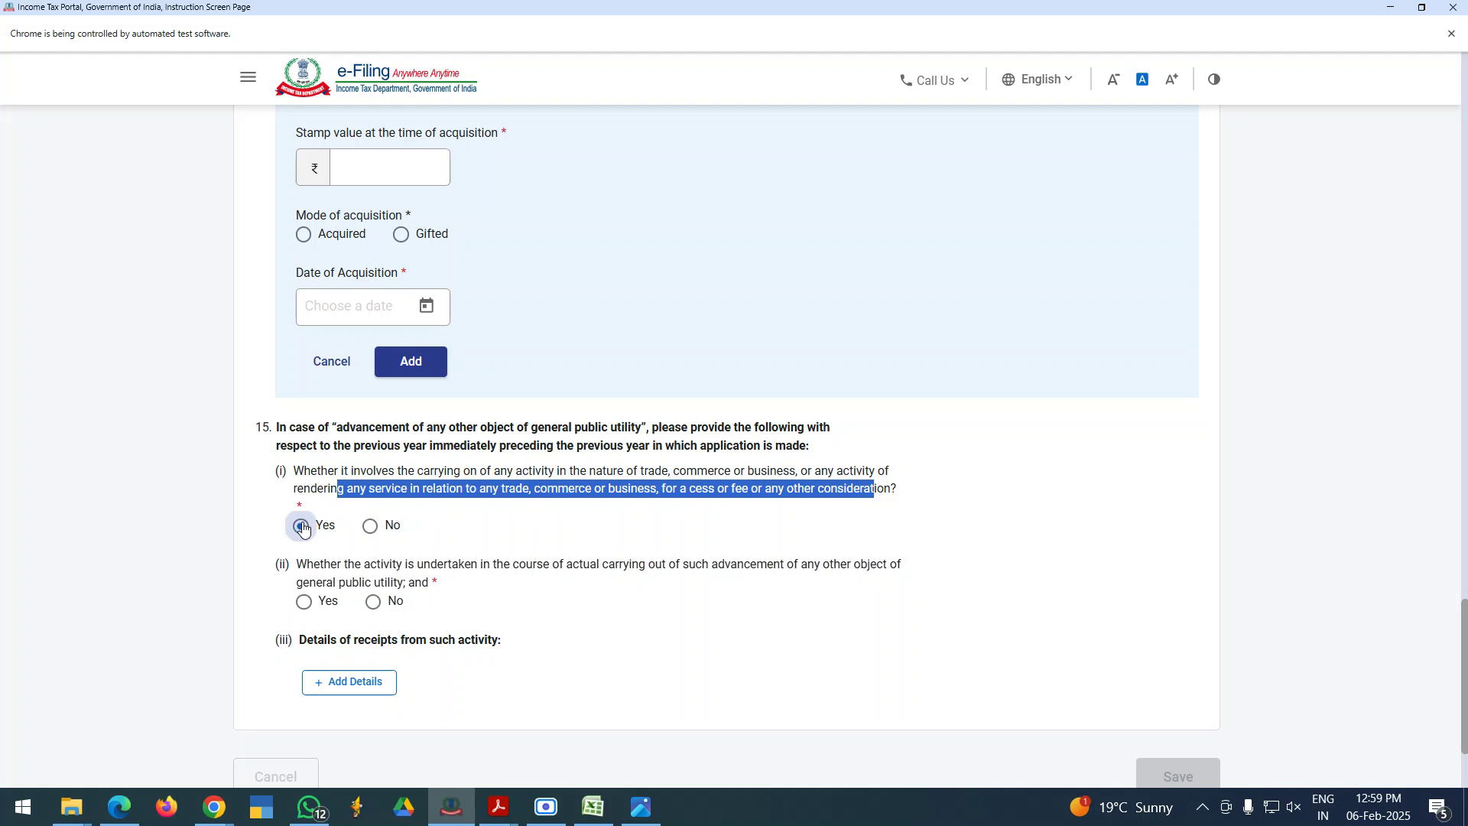
{"action": "left_click", "coordinate": [339, 683]}
{"action": "scroll", "coordinate": [413, 612], "scroll_direction": "down", "scroll_amount": 5}
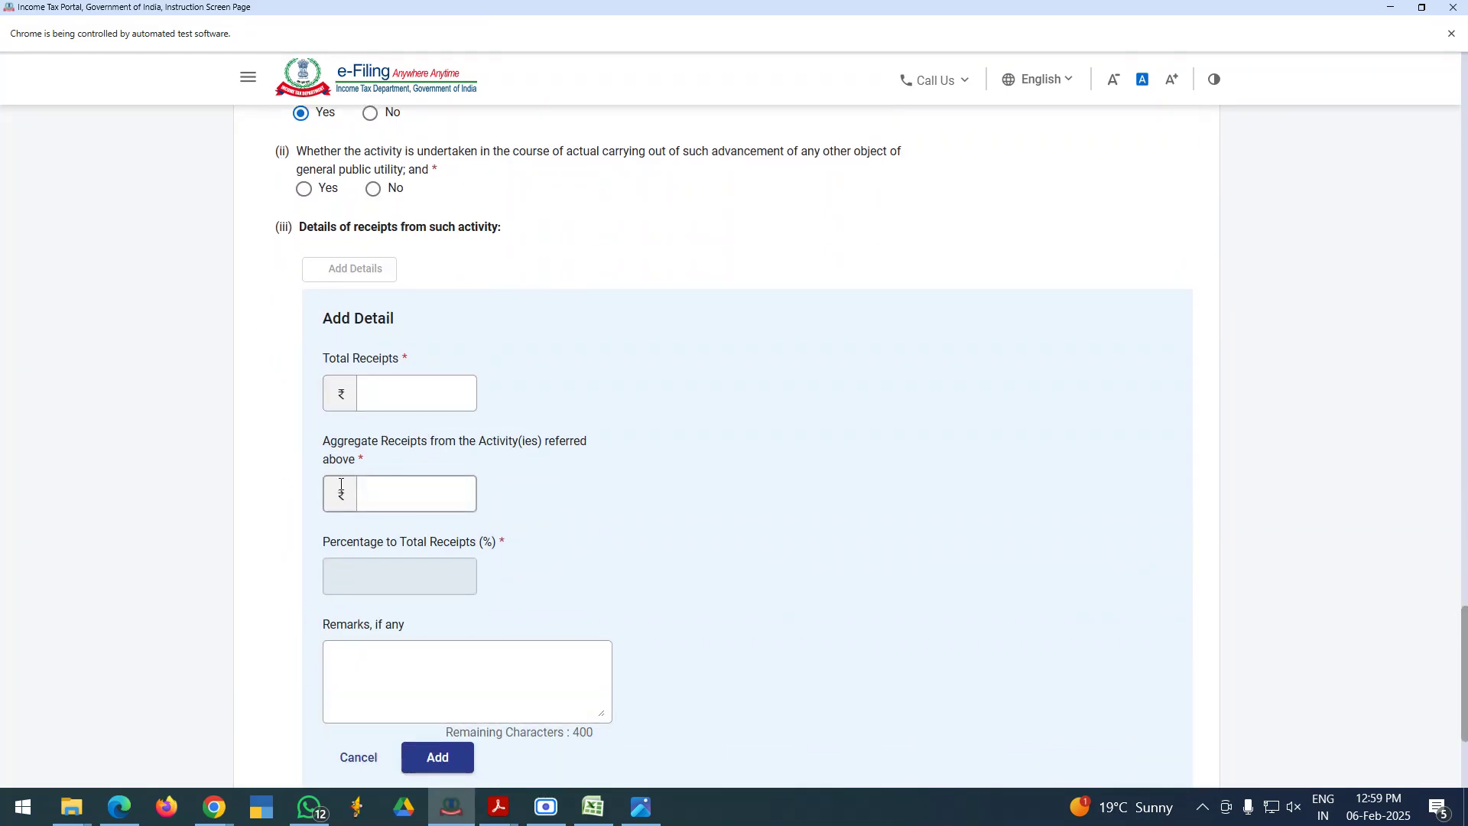
{"action": "scroll", "coordinate": [416, 630], "scroll_direction": "down", "scroll_amount": 3}
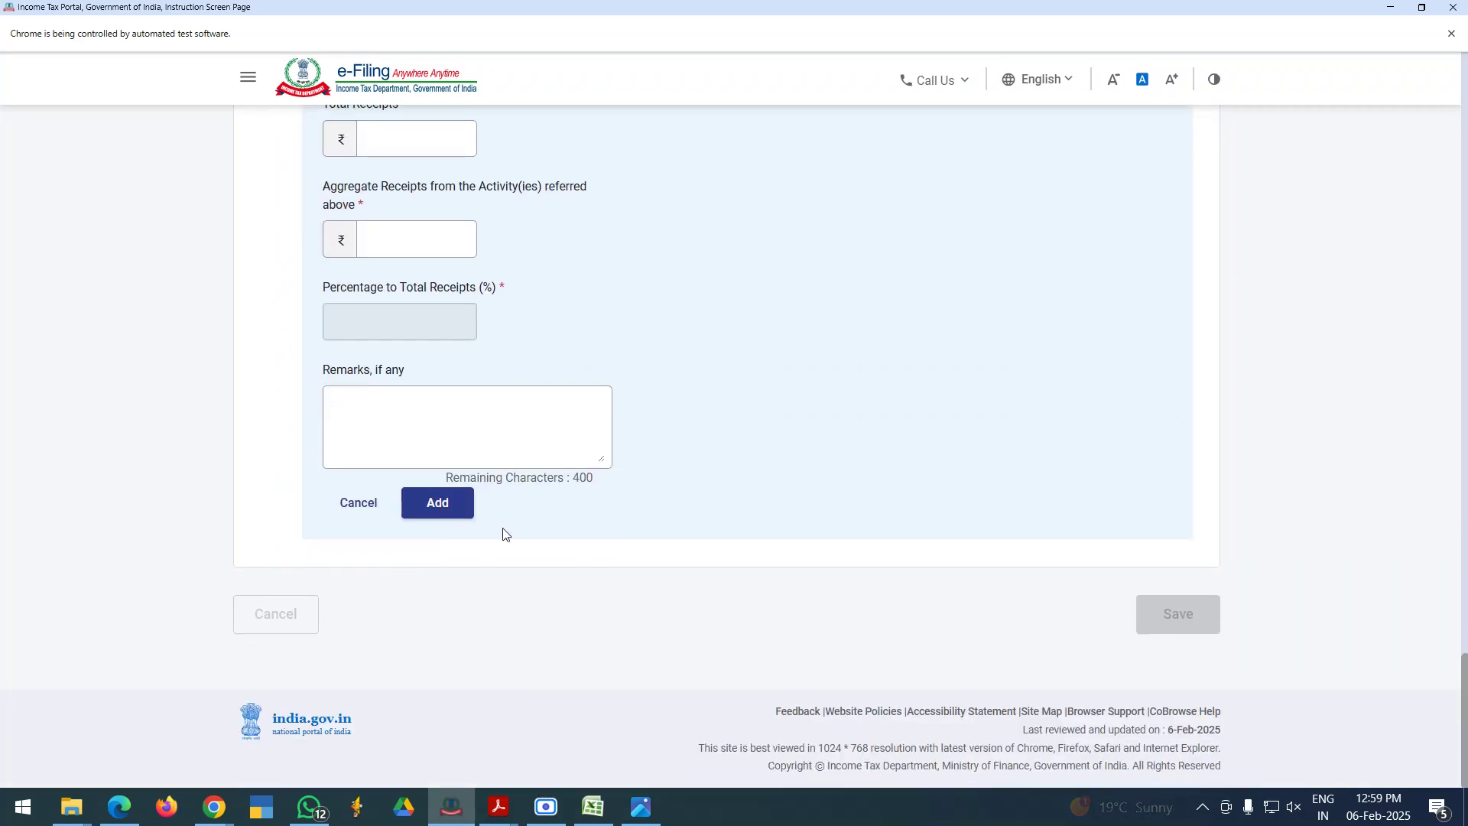
{"action": "scroll", "coordinate": [278, 632], "scroll_direction": "up", "scroll_amount": 3}
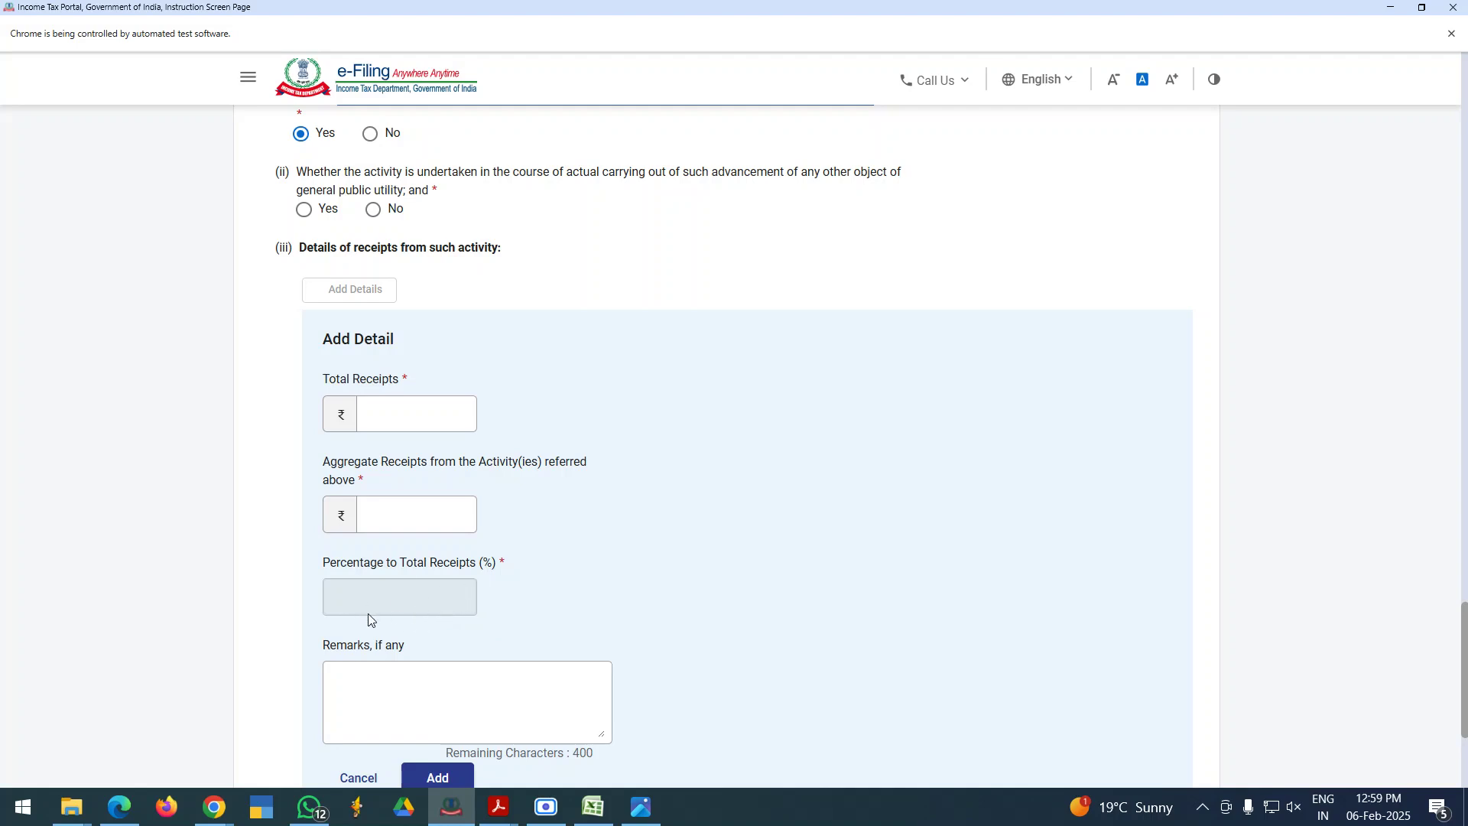
- Enter total receipts of 130 and aggregate receipts from the activities of 30 in the question 15(iii) entry
{"action": "left_click", "coordinate": [416, 415]}
{"action": "type", "text": "13"}
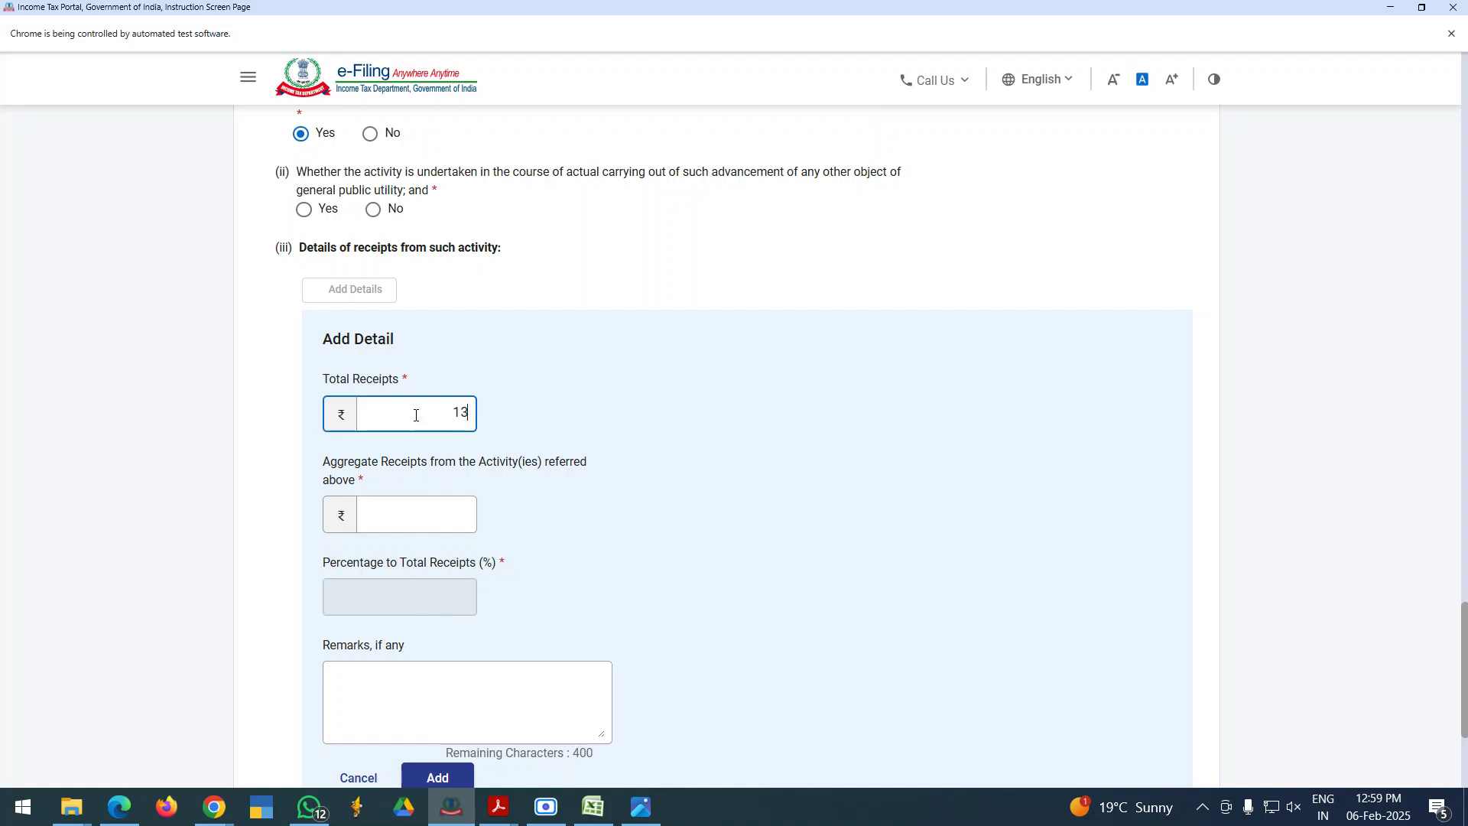
{"action": "type", "text": "0"}
{"action": "left_click", "coordinate": [441, 516]}
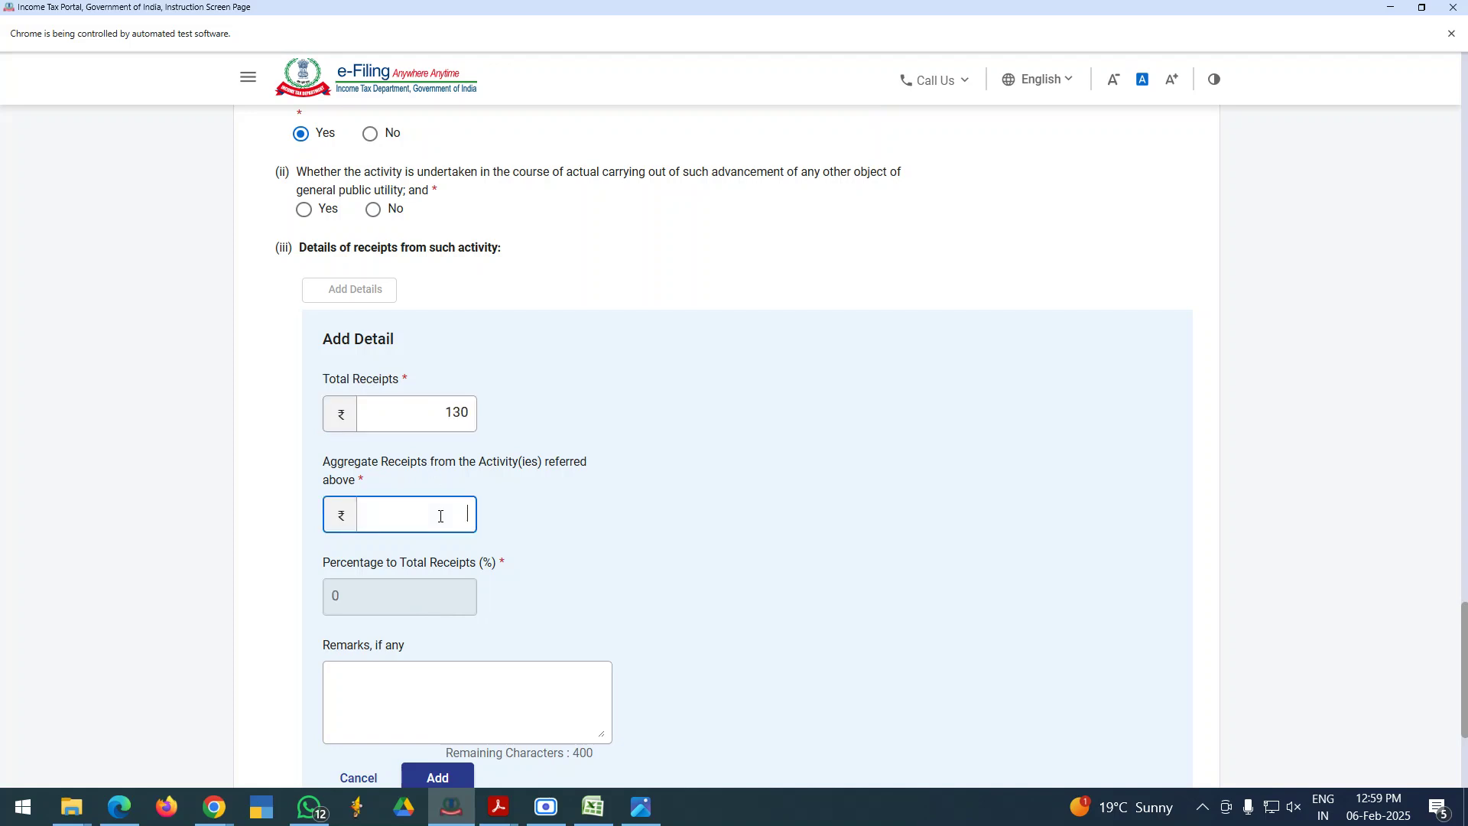
{"action": "type", "text": "30"}
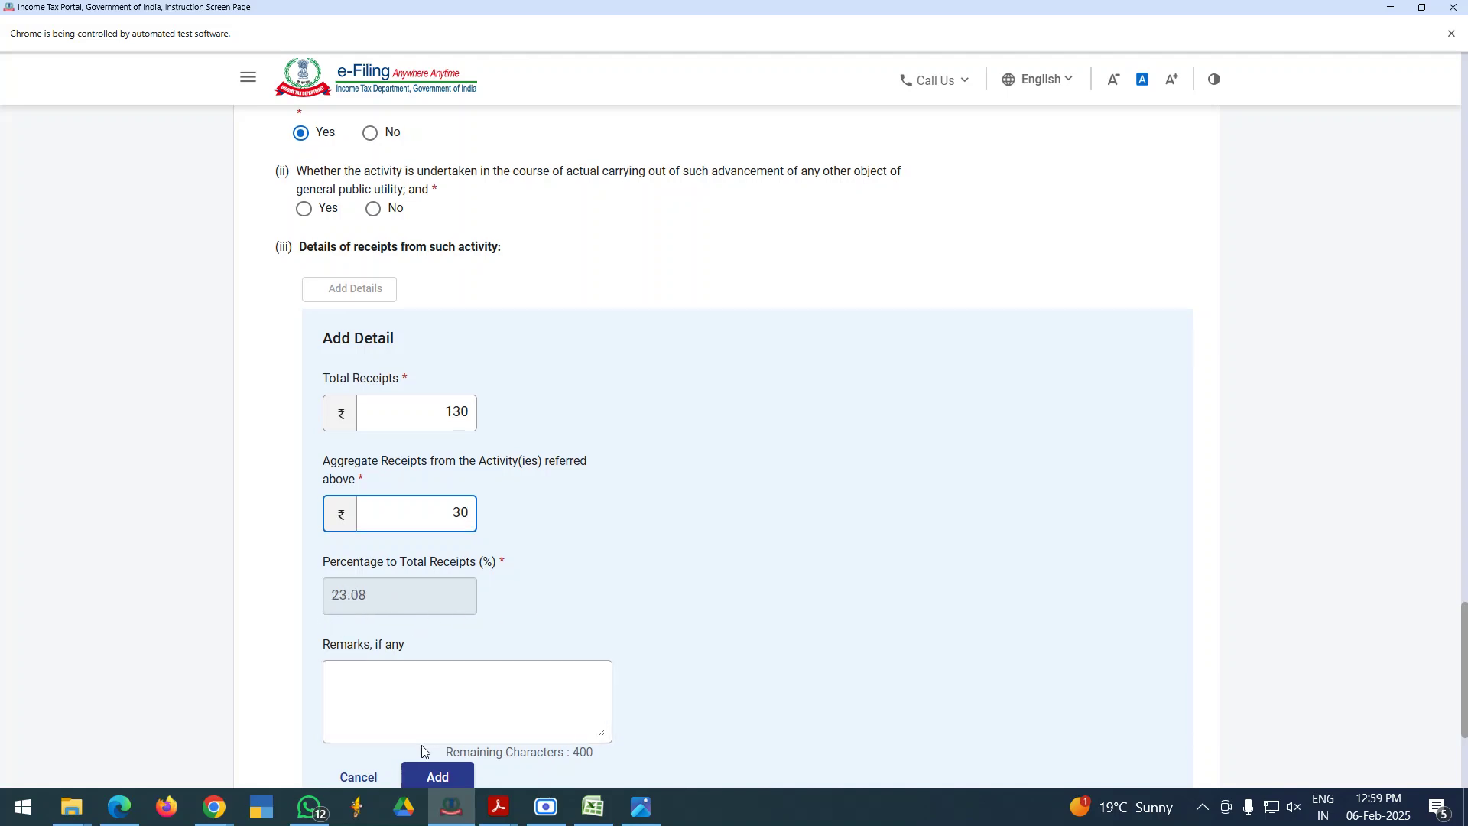
{"action": "scroll", "coordinate": [422, 746], "scroll_direction": "down", "scroll_amount": 2}
{"action": "scroll", "coordinate": [403, 606], "scroll_direction": "up", "scroll_amount": 8}
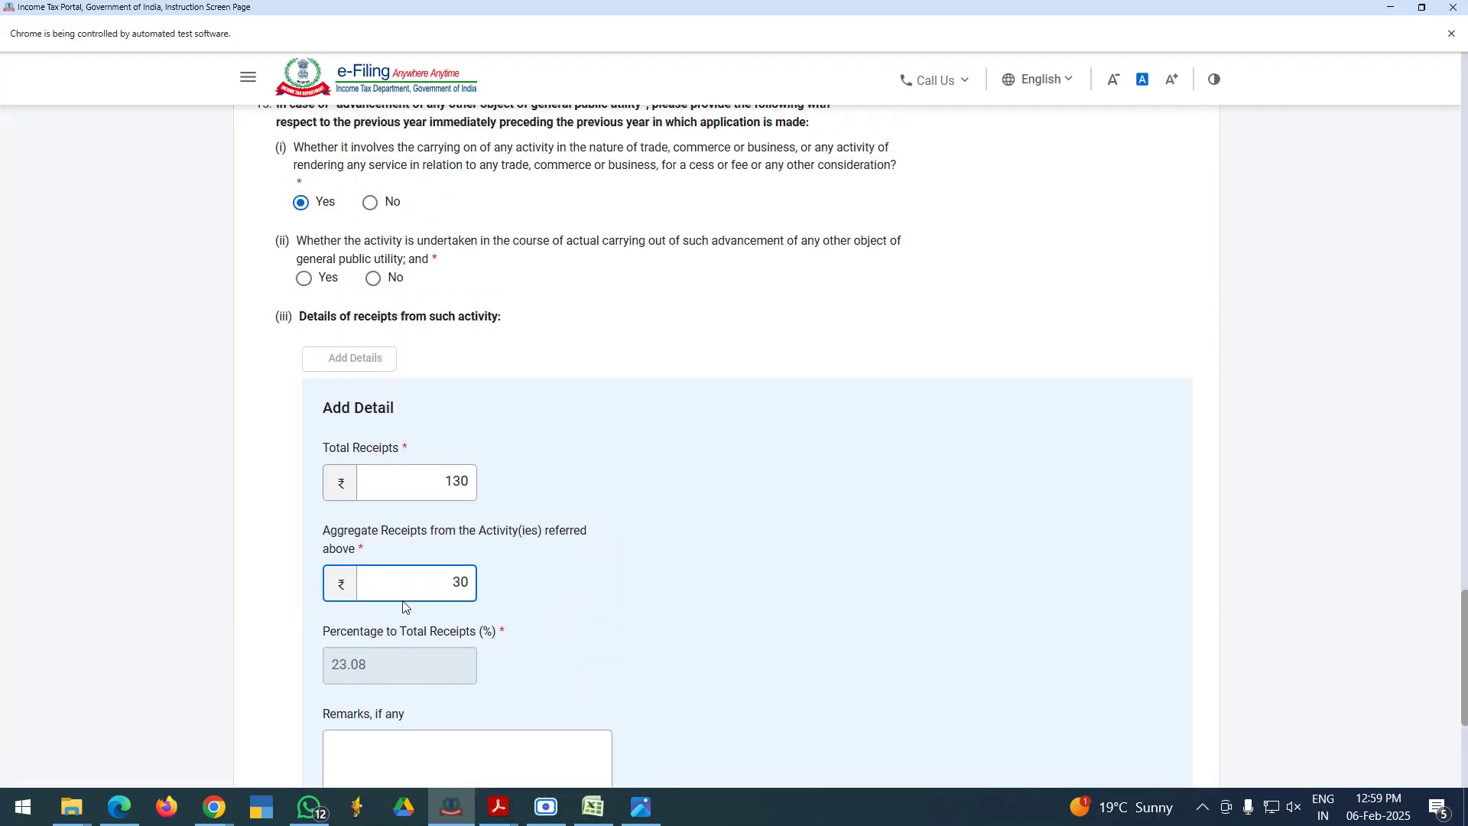
{"action": "scroll", "coordinate": [403, 612], "scroll_direction": "down", "scroll_amount": 3}
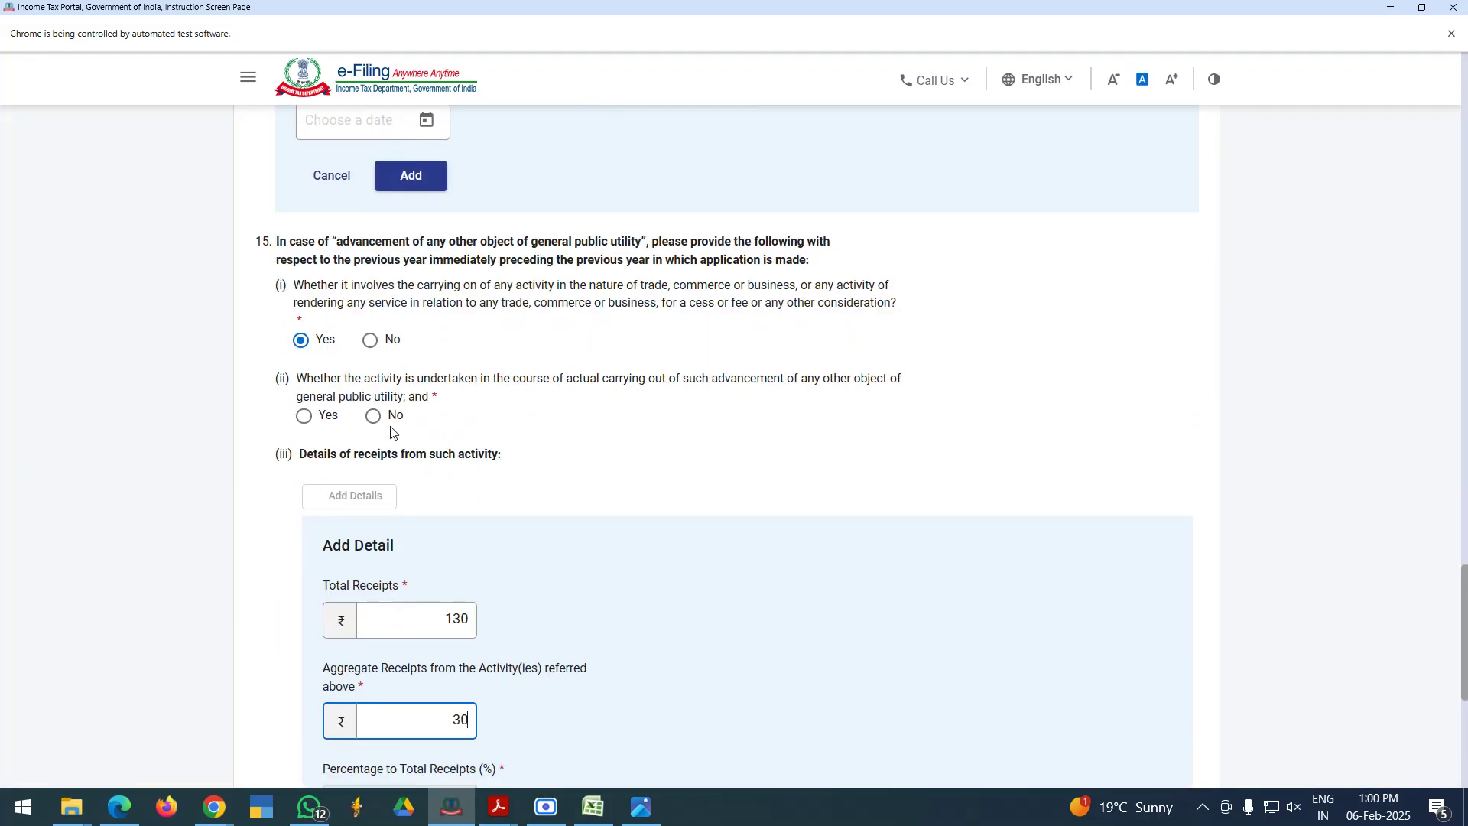
{"action": "scroll", "coordinate": [443, 593], "scroll_direction": "up", "scroll_amount": 5}
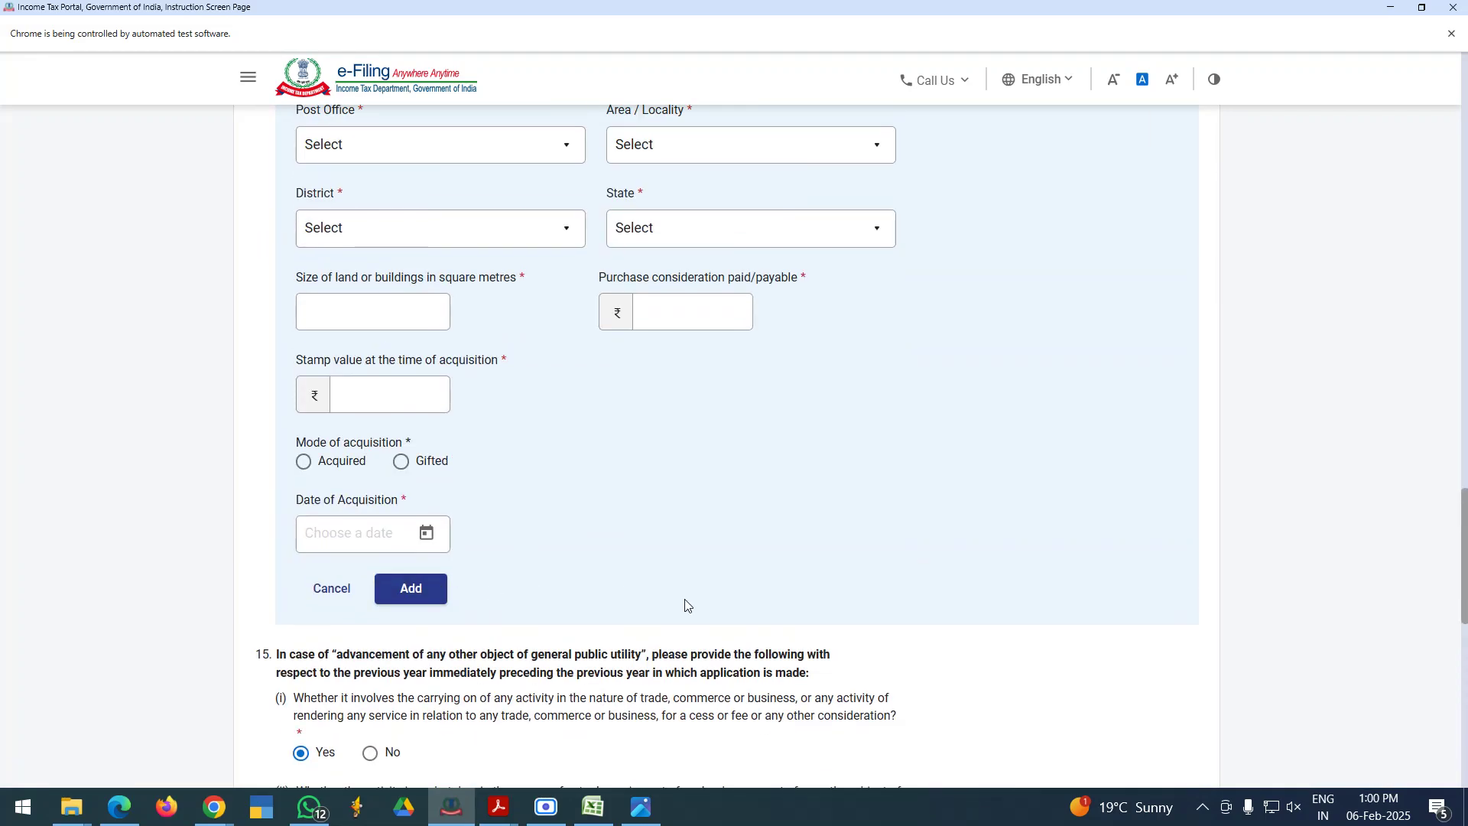
{"action": "scroll", "coordinate": [851, 585], "scroll_direction": "down", "scroll_amount": 10}
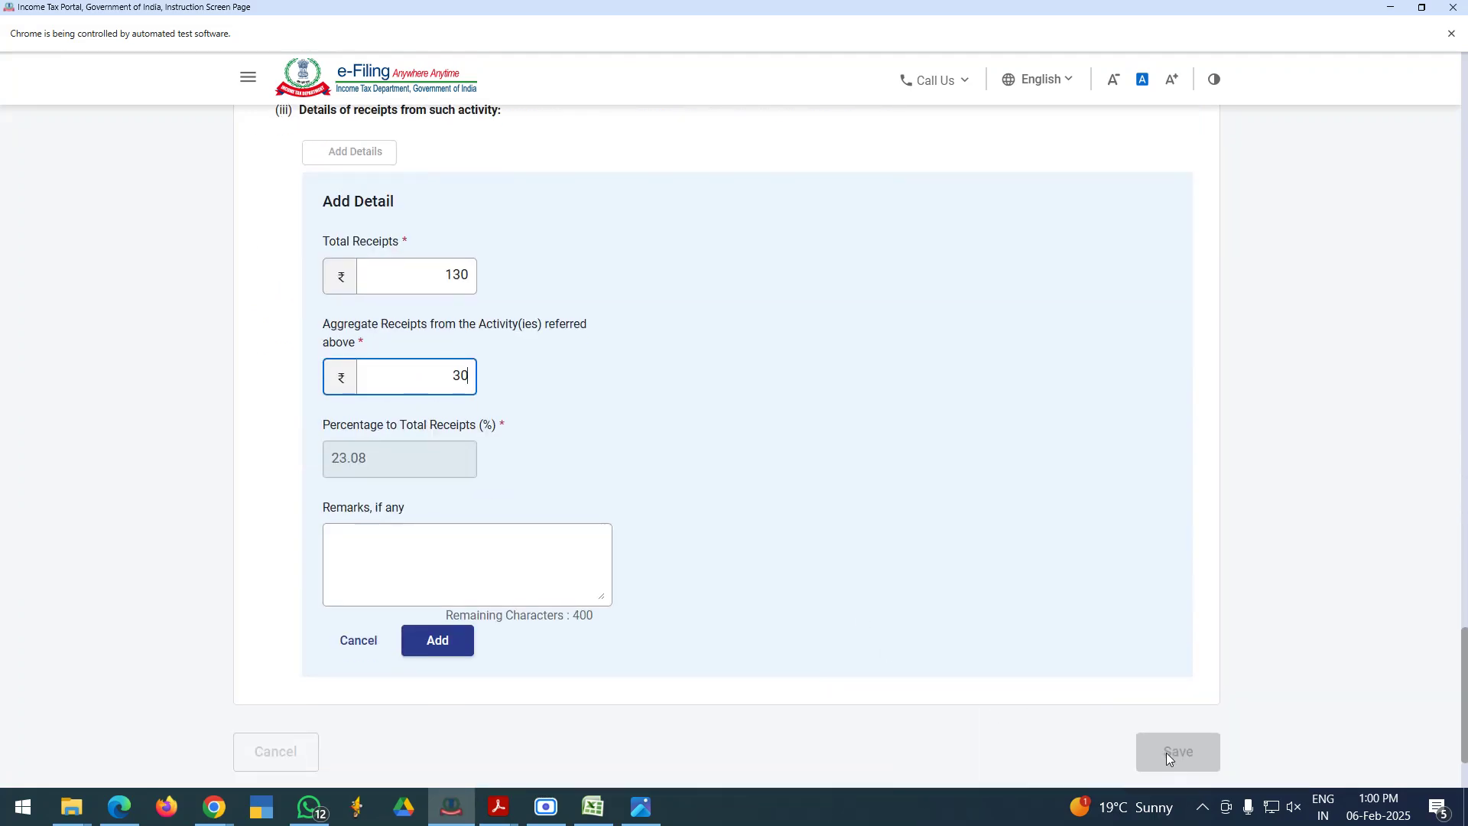
{"action": "scroll", "coordinate": [819, 704], "scroll_direction": "up", "scroll_amount": 12}
{"action": "scroll", "coordinate": [819, 704], "scroll_direction": "up", "scroll_amount": 2}
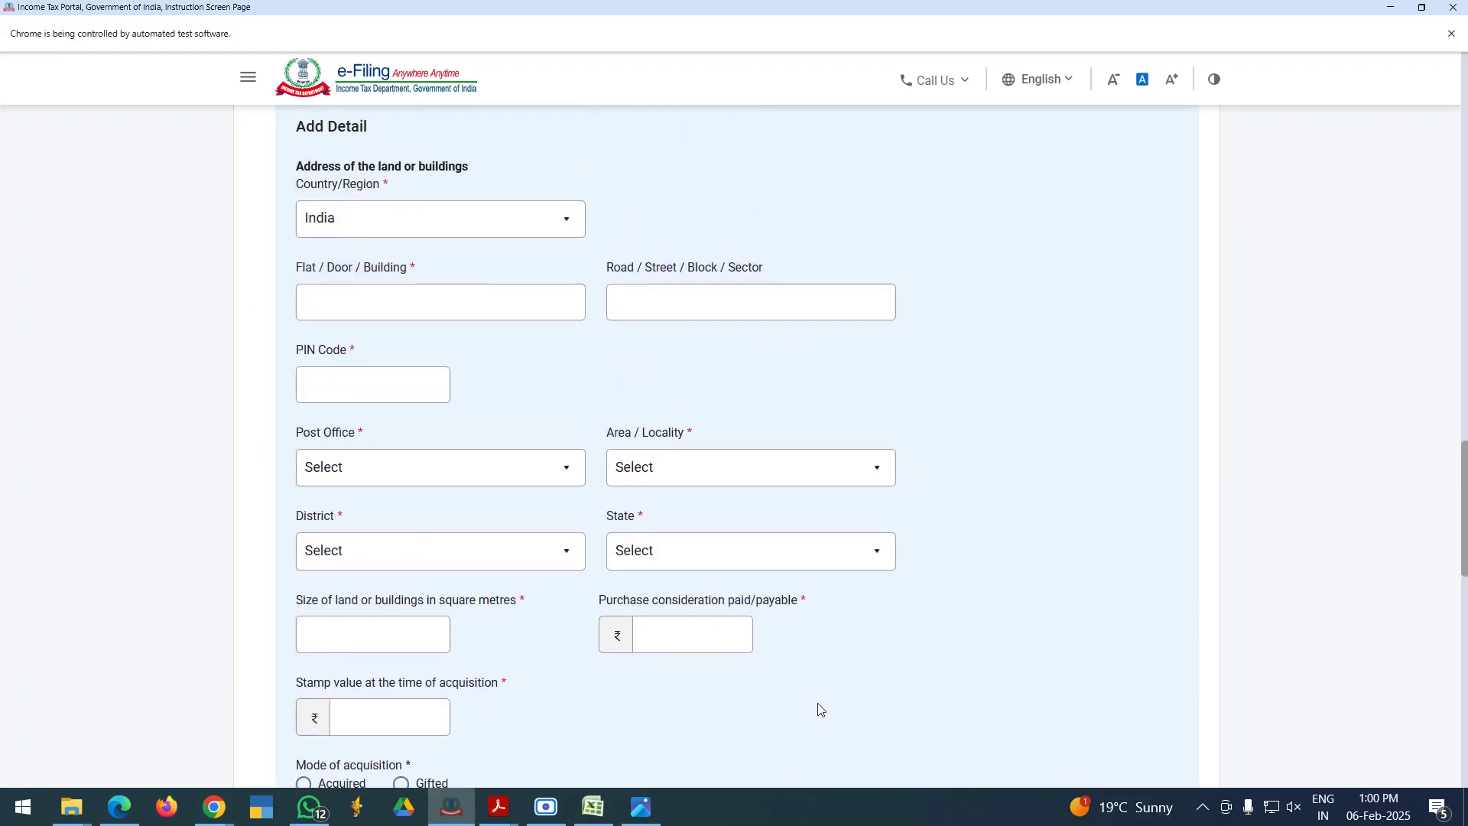
{"action": "left_click", "coordinate": [551, 810]}
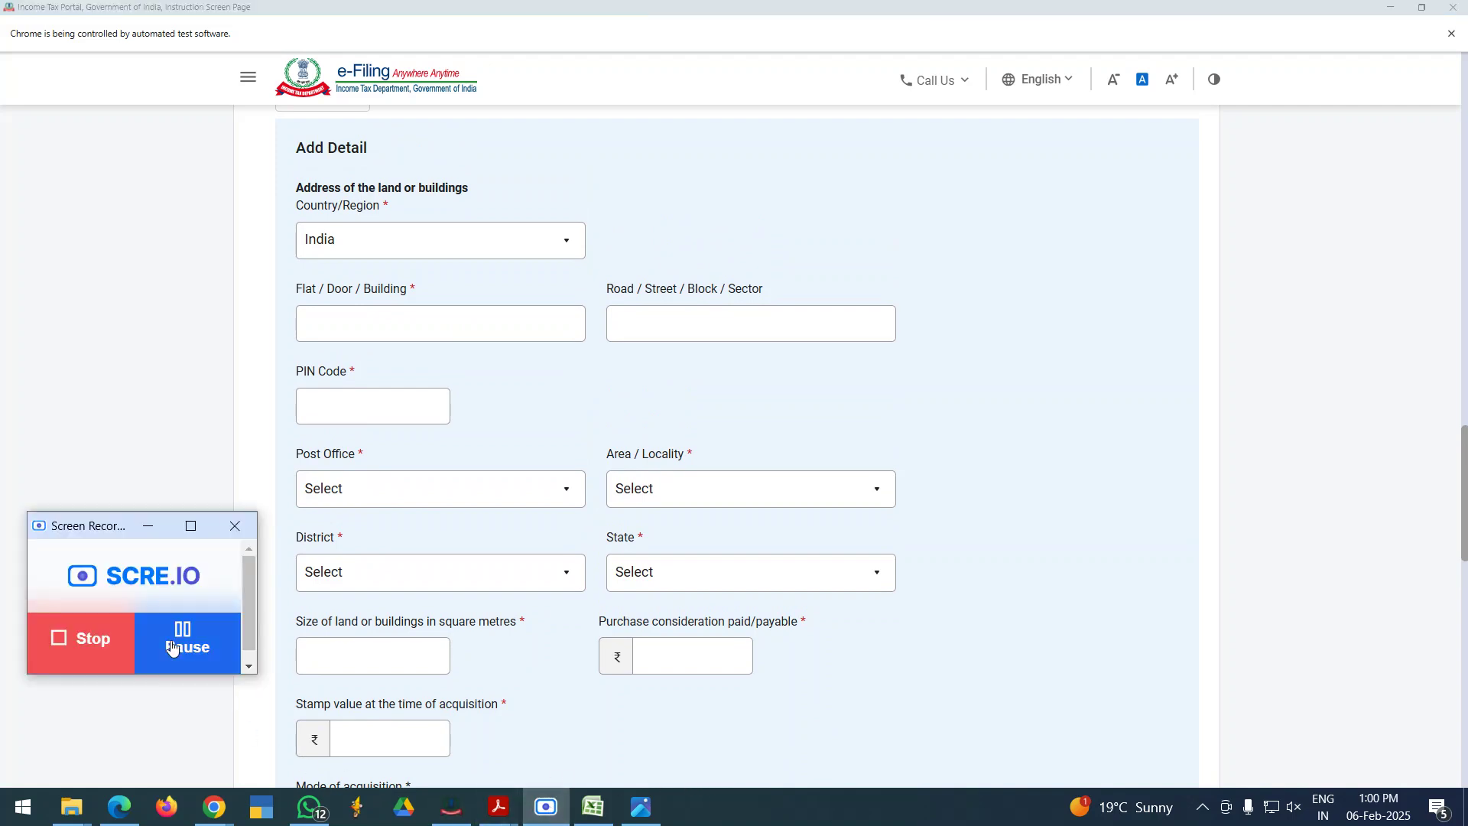
{"action": "left_click", "coordinate": [180, 645]}
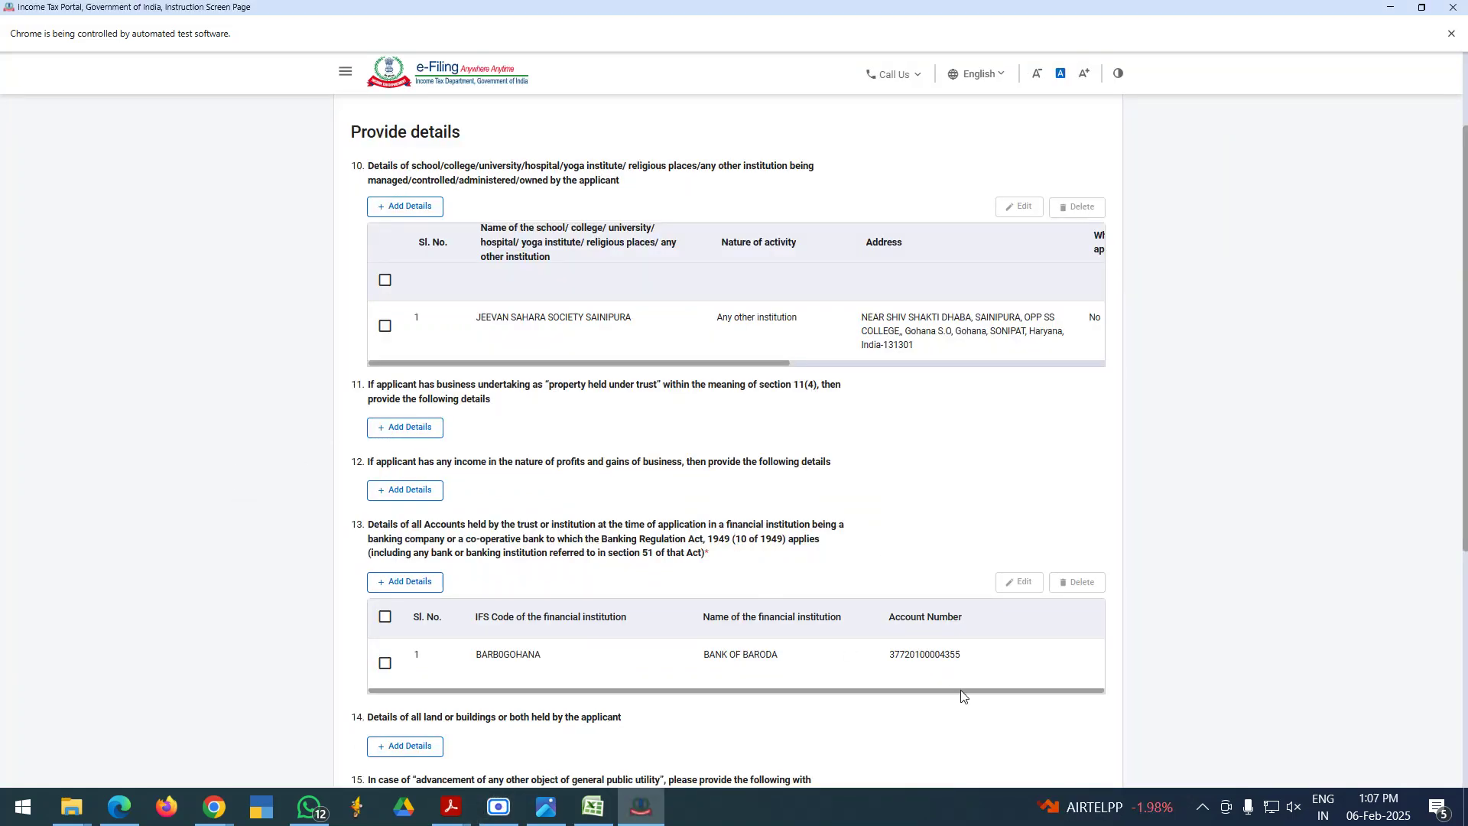
- Review the completed answers to questions 10 to 15 and save the Operational details section
{"action": "scroll", "coordinate": [956, 688], "scroll_direction": "up", "scroll_amount": 1}
{"action": "scroll", "coordinate": [952, 680], "scroll_direction": "down", "scroll_amount": 2}
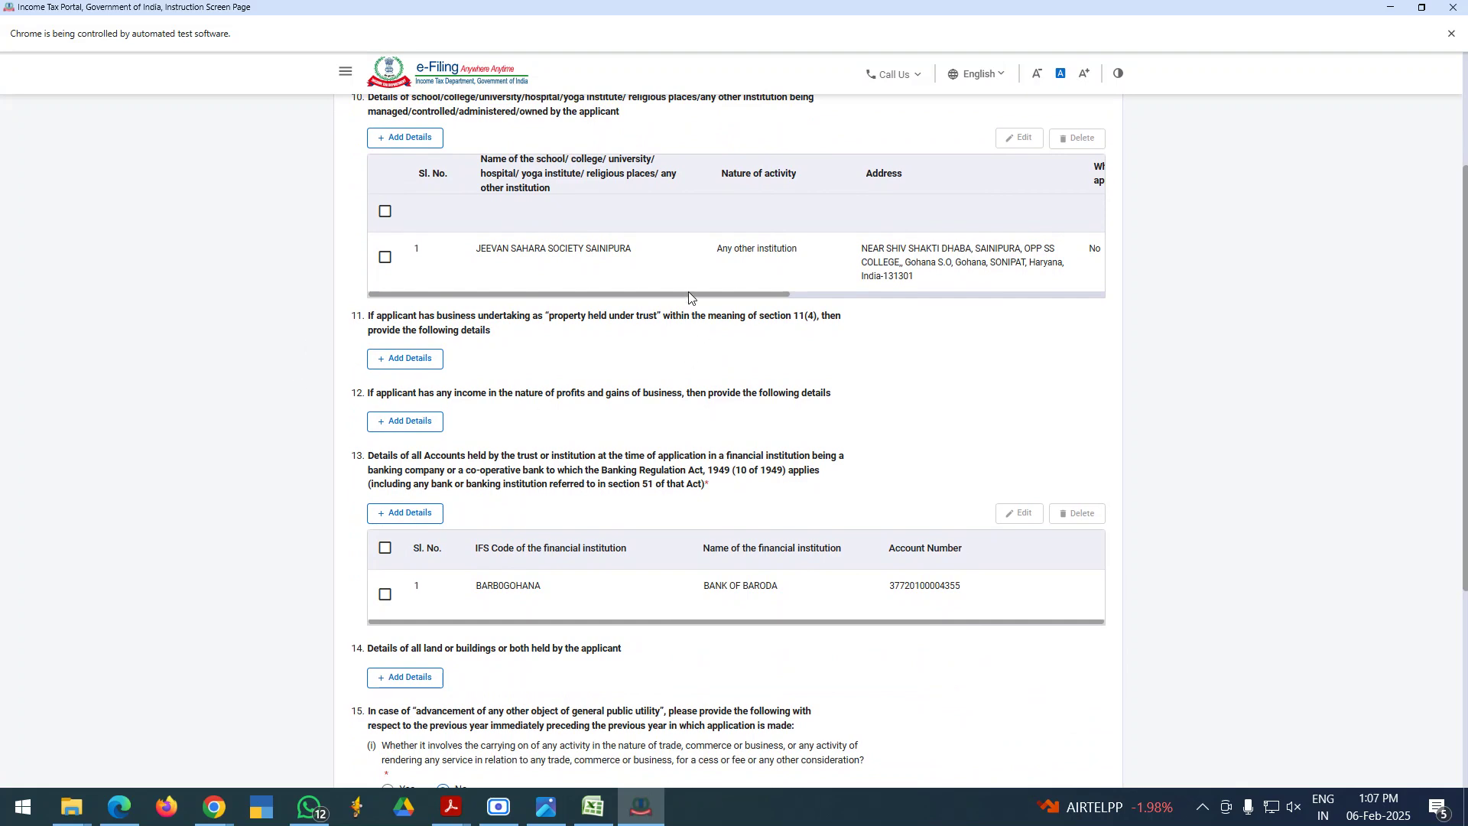
{"action": "scroll", "coordinate": [711, 382], "scroll_direction": "down", "scroll_amount": 1}
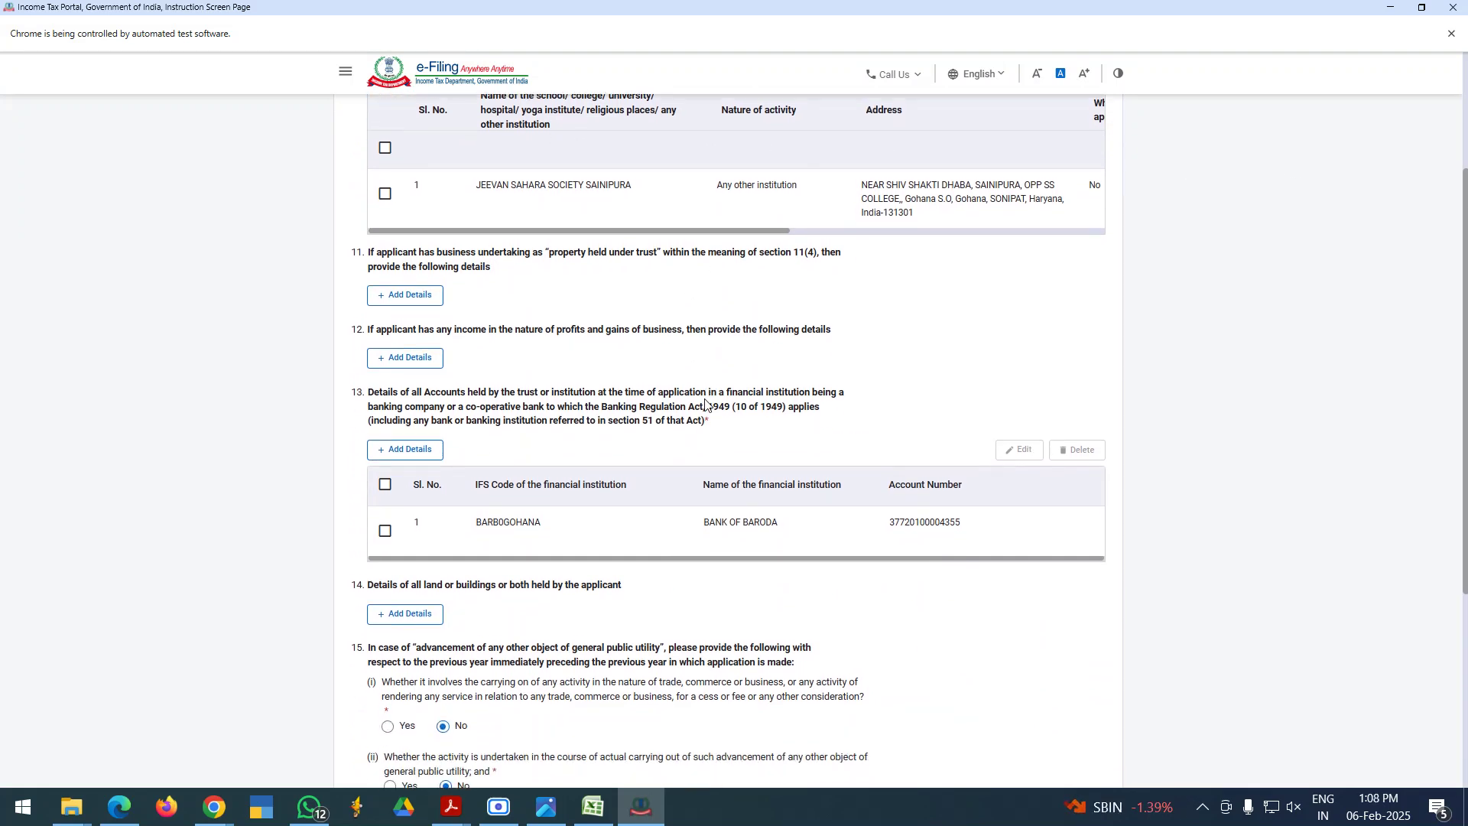
{"action": "scroll", "coordinate": [705, 404], "scroll_direction": "down", "scroll_amount": 1}
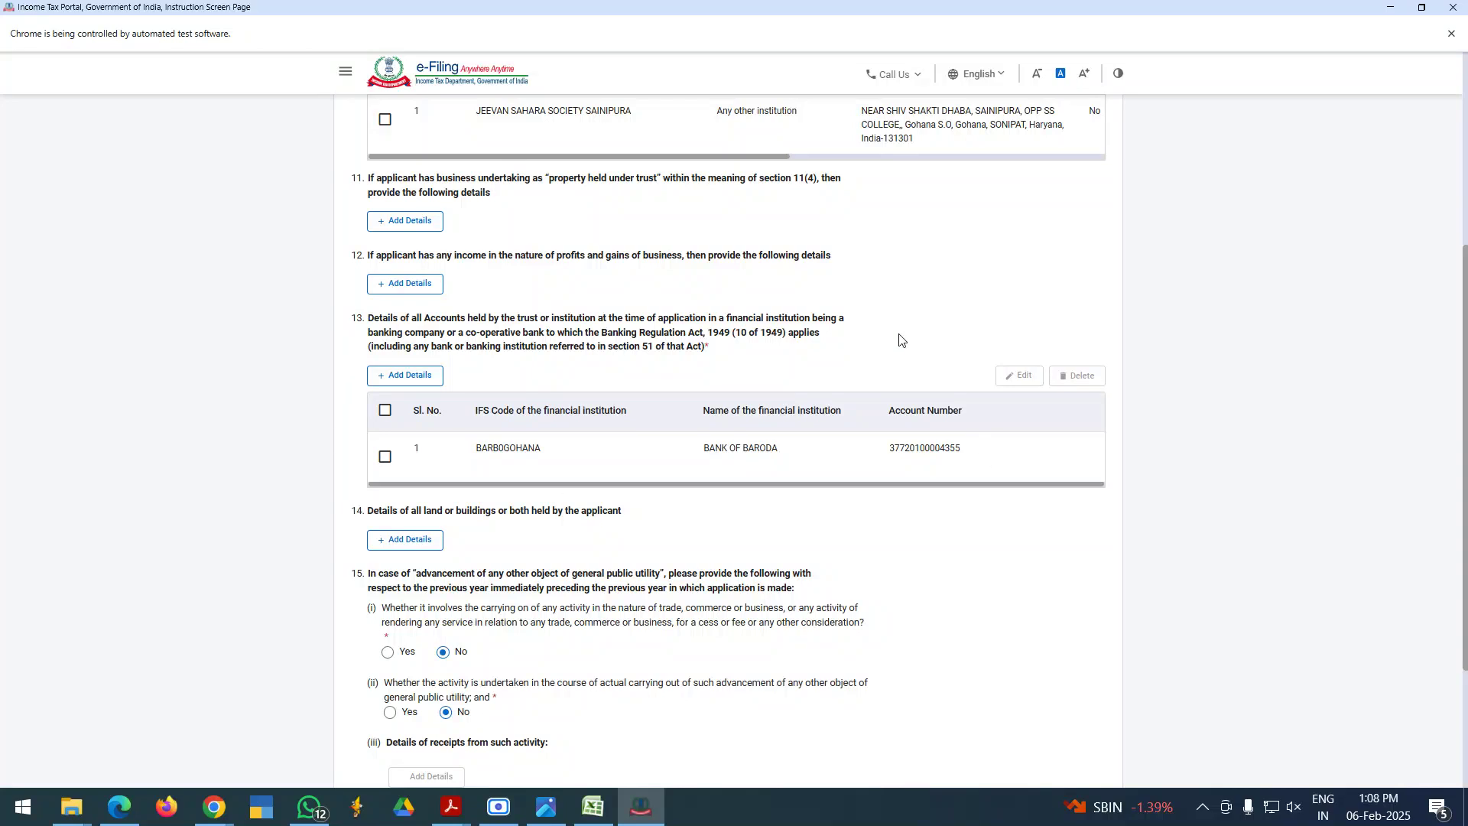
{"action": "scroll", "coordinate": [484, 605], "scroll_direction": "down", "scroll_amount": 3}
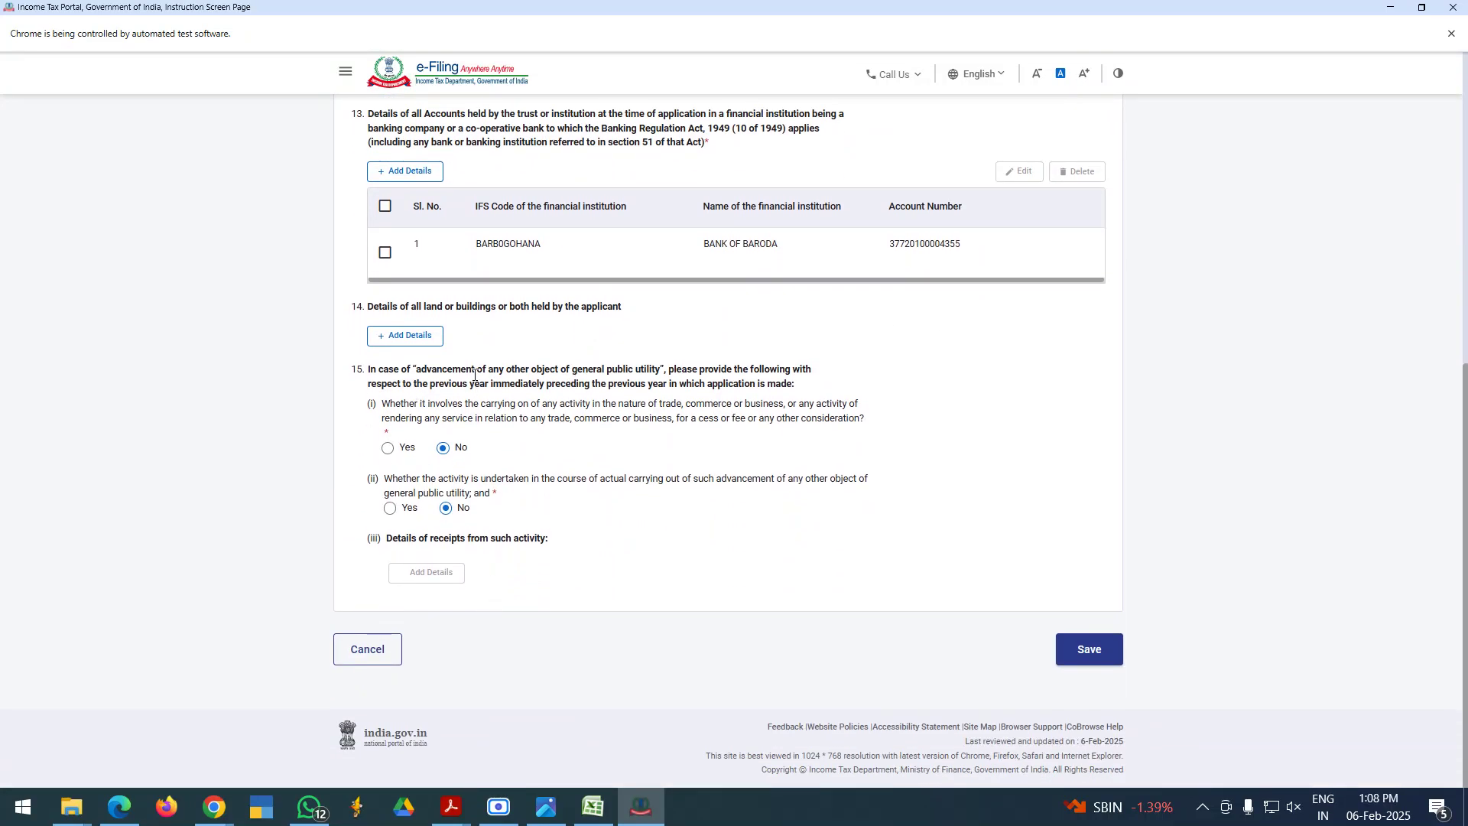
{"action": "left_click_drag", "start_coordinate": [475, 374], "coordinate": [630, 405]}
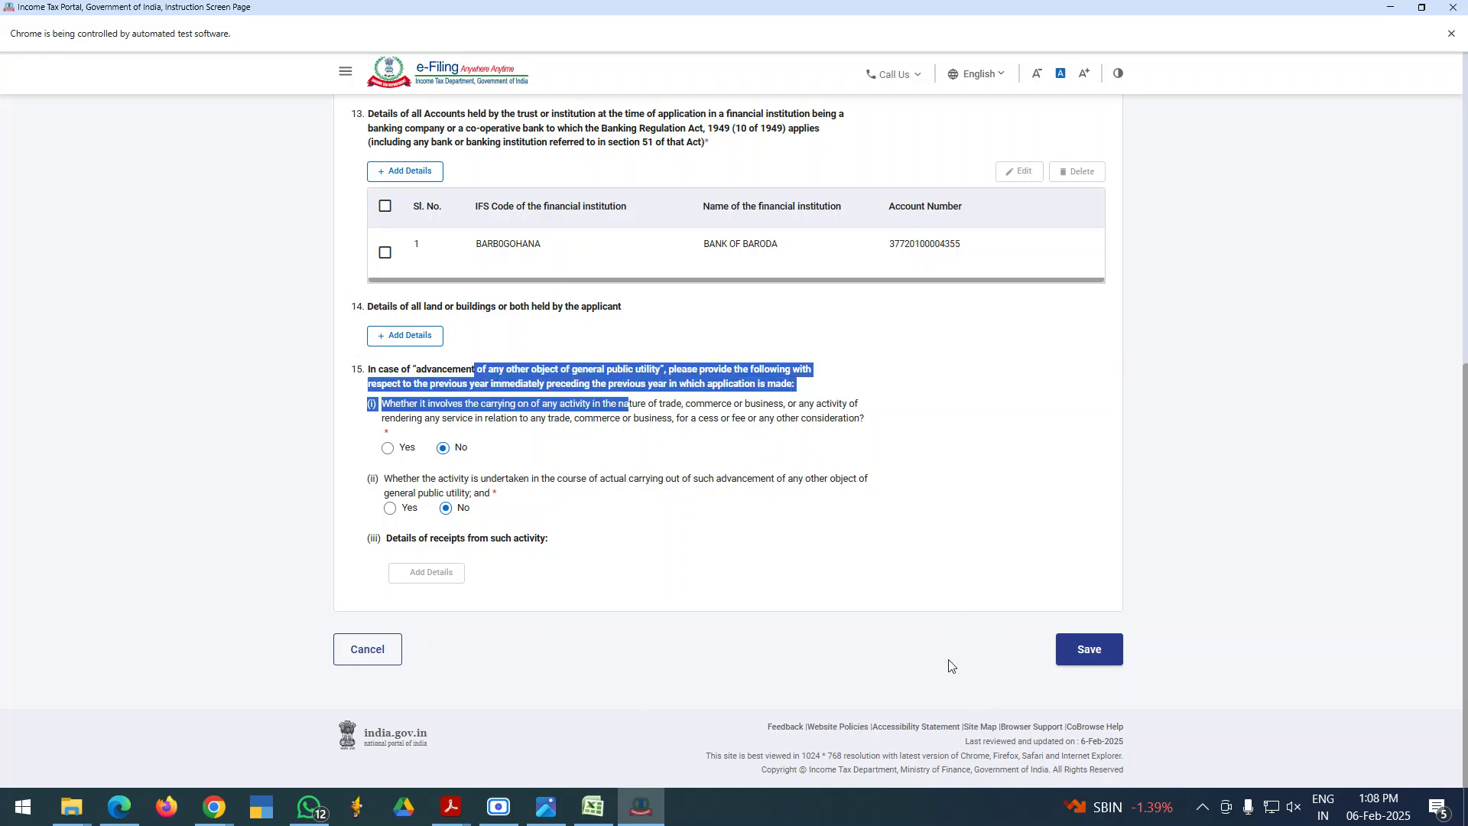
{"action": "left_click", "coordinate": [1104, 653]}
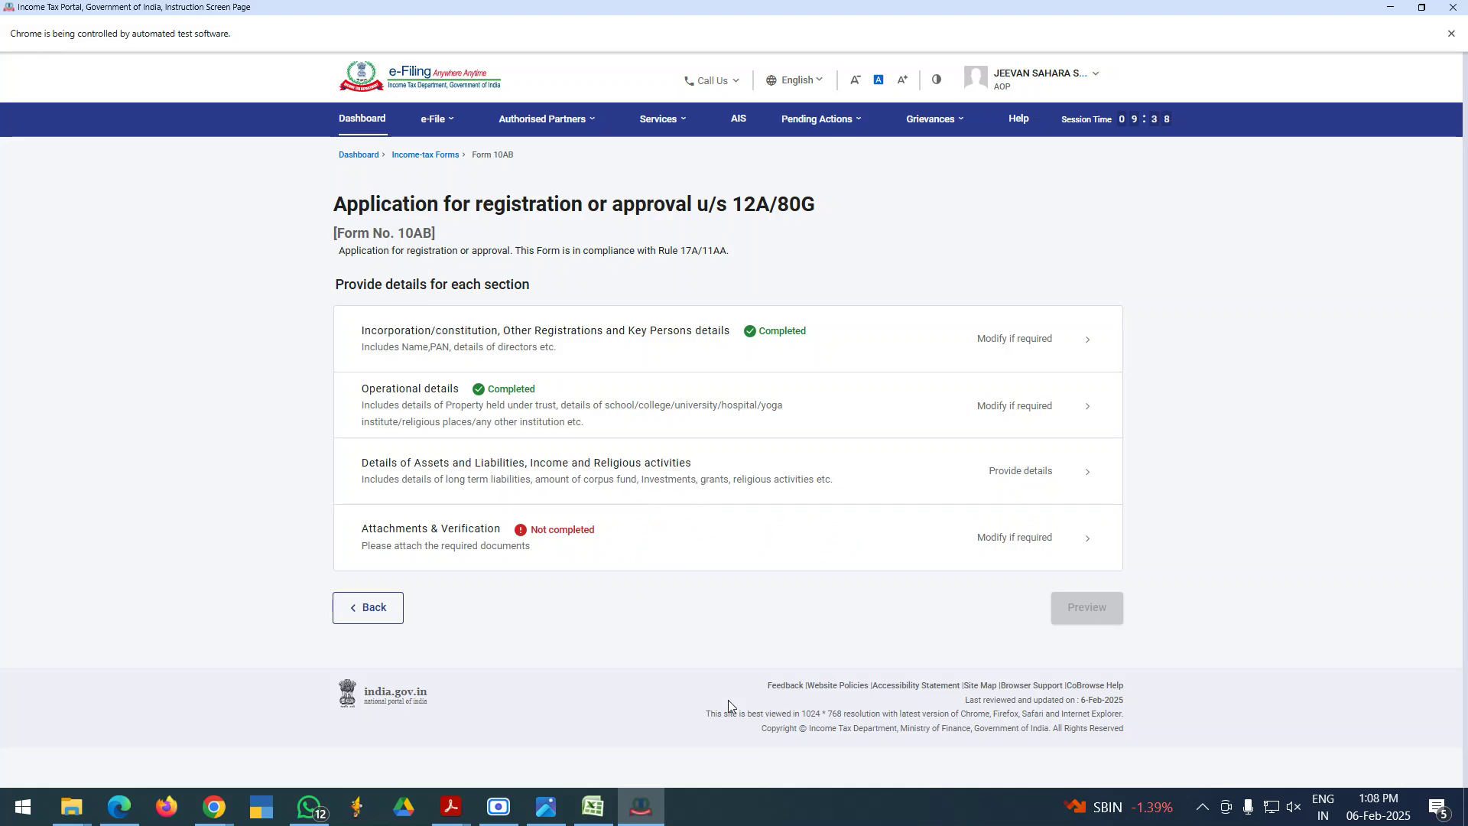
{"action": "left_click", "coordinate": [498, 806]}
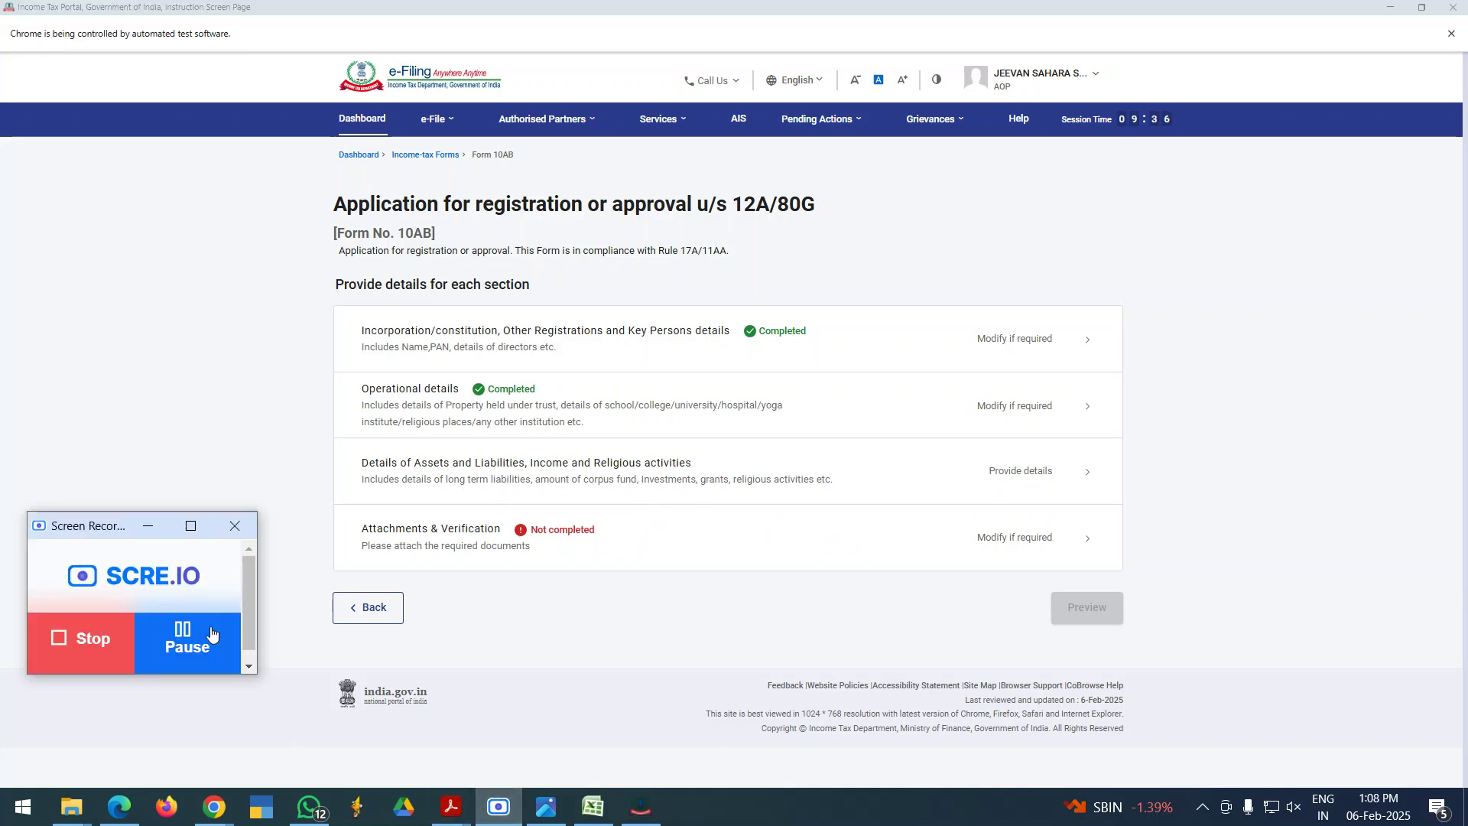
{"action": "left_click", "coordinate": [187, 638]}
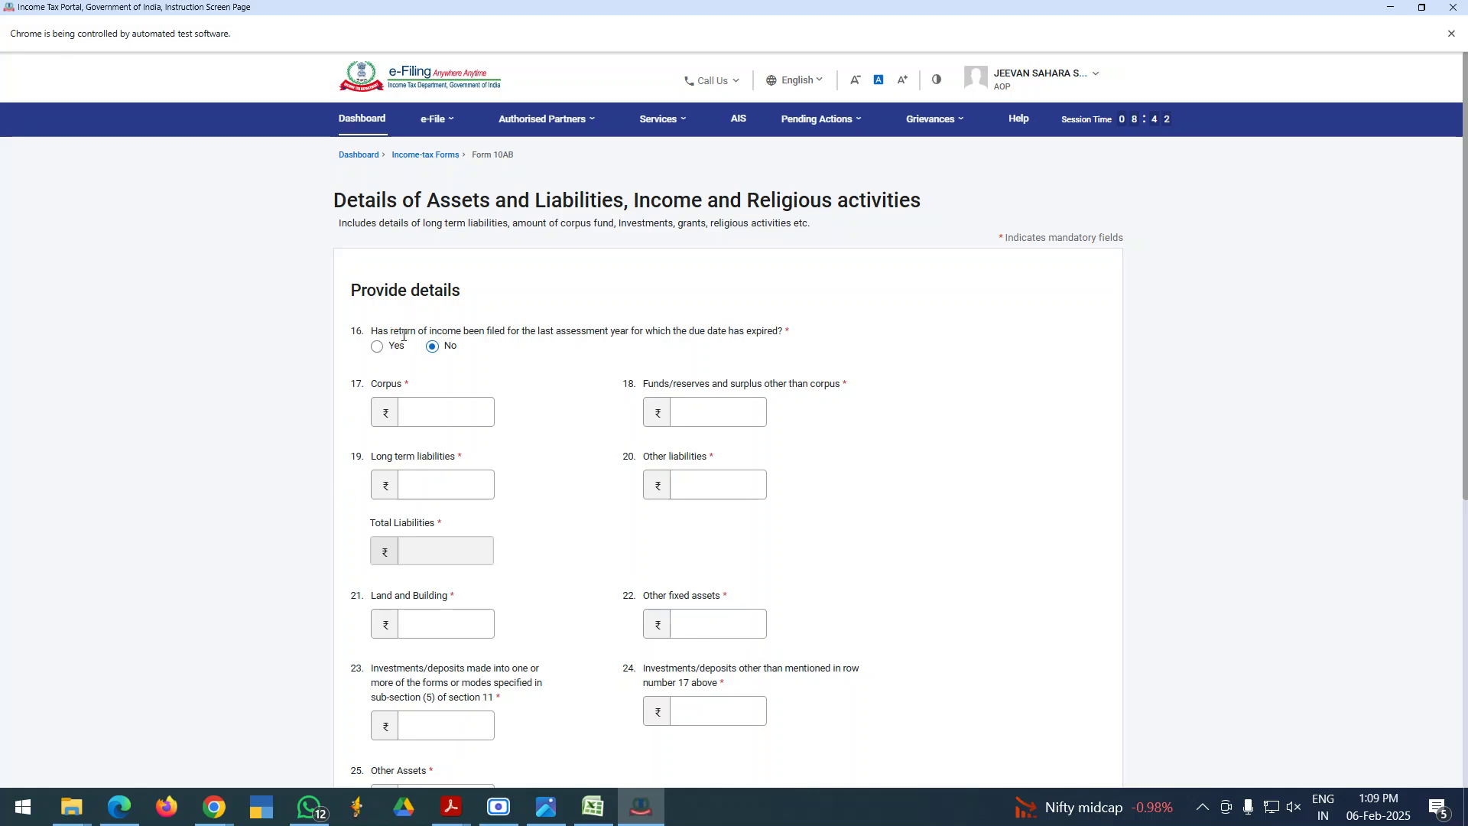
- Highlight question 16 on filing the return of income for the last assessment year and answer it Yes
{"action": "left_click_drag", "start_coordinate": [403, 335], "coordinate": [661, 348]}
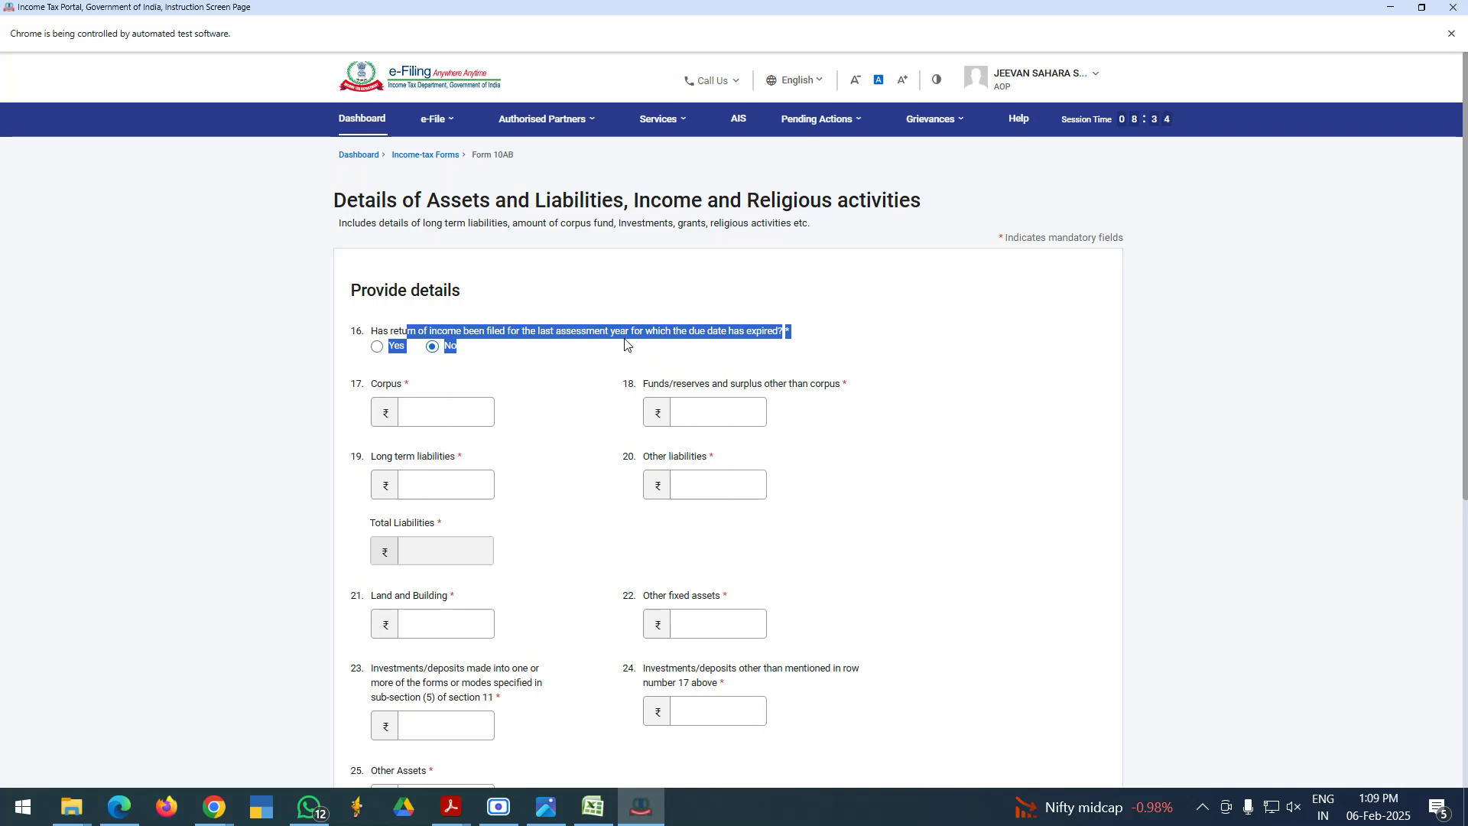
{"action": "left_click", "coordinate": [498, 346]}
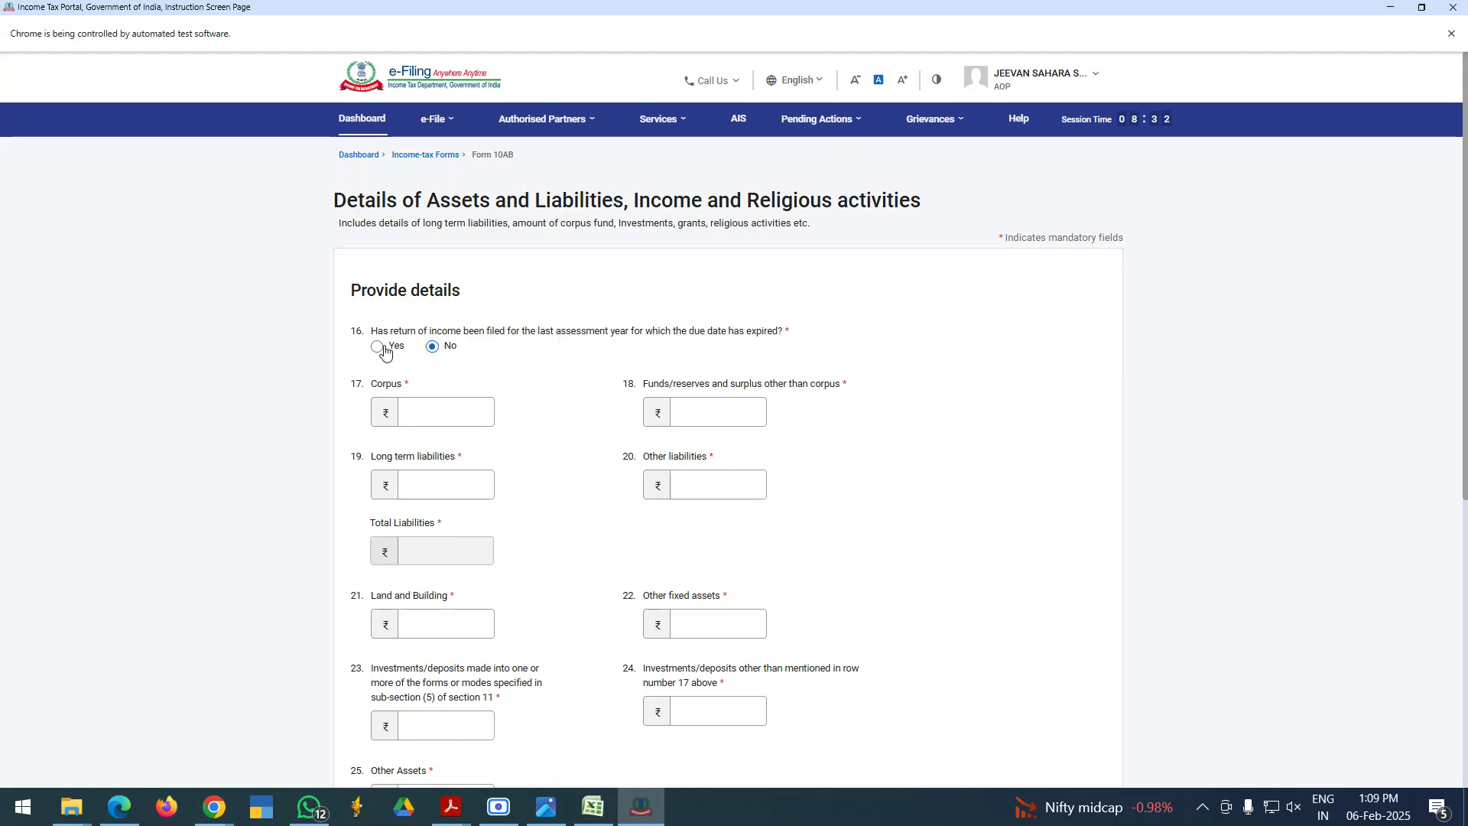
{"action": "left_click", "coordinate": [377, 346]}
- Examine the corpus, reserves, liabilities and fixed asset fields in questions 17 to 22
{"action": "left_click_drag", "start_coordinate": [378, 386], "coordinate": [419, 392]}
{"action": "left_click", "coordinate": [480, 413]}
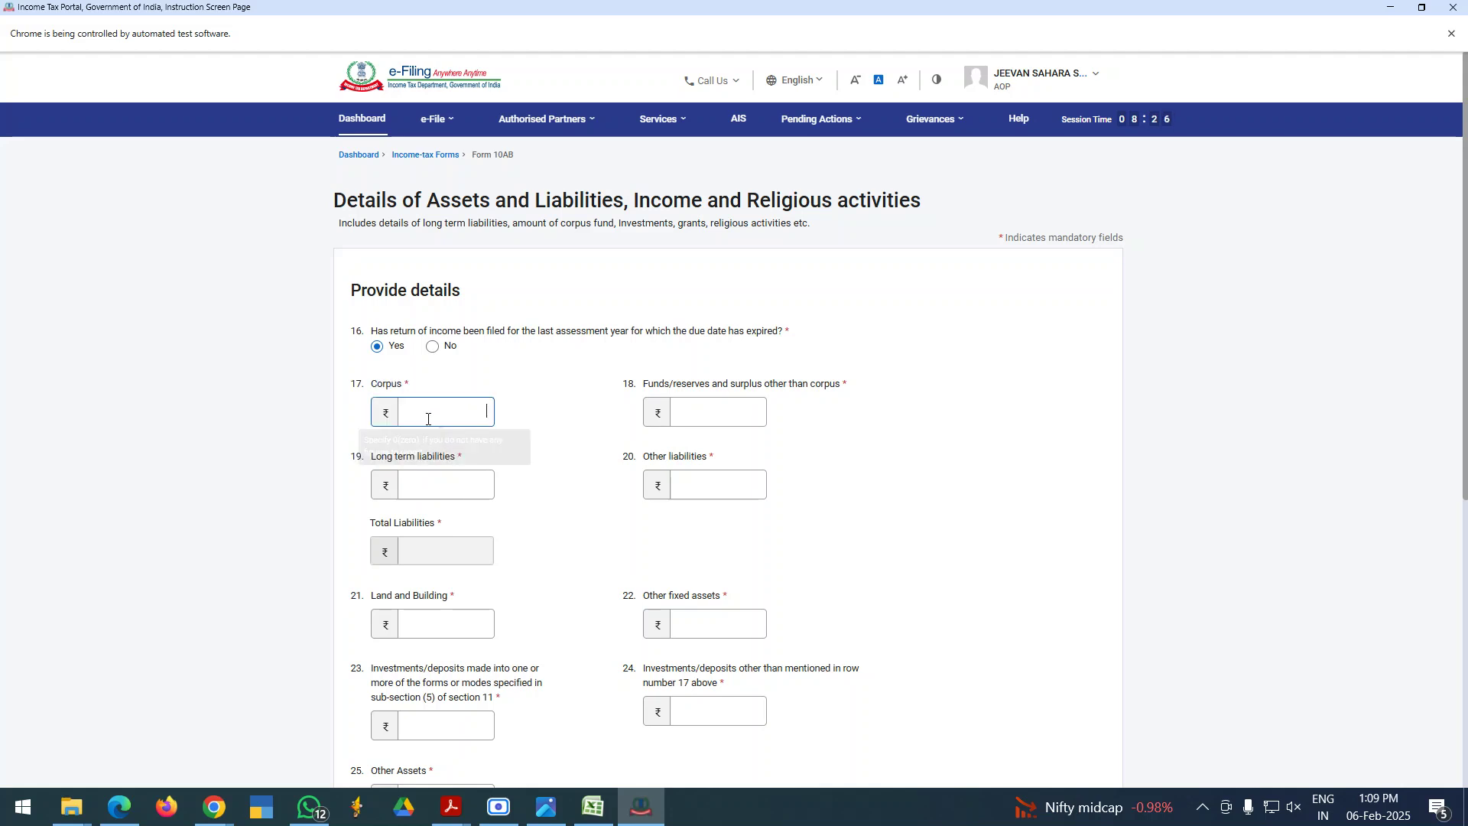
{"action": "left_click_drag", "start_coordinate": [682, 387], "coordinate": [808, 387]}
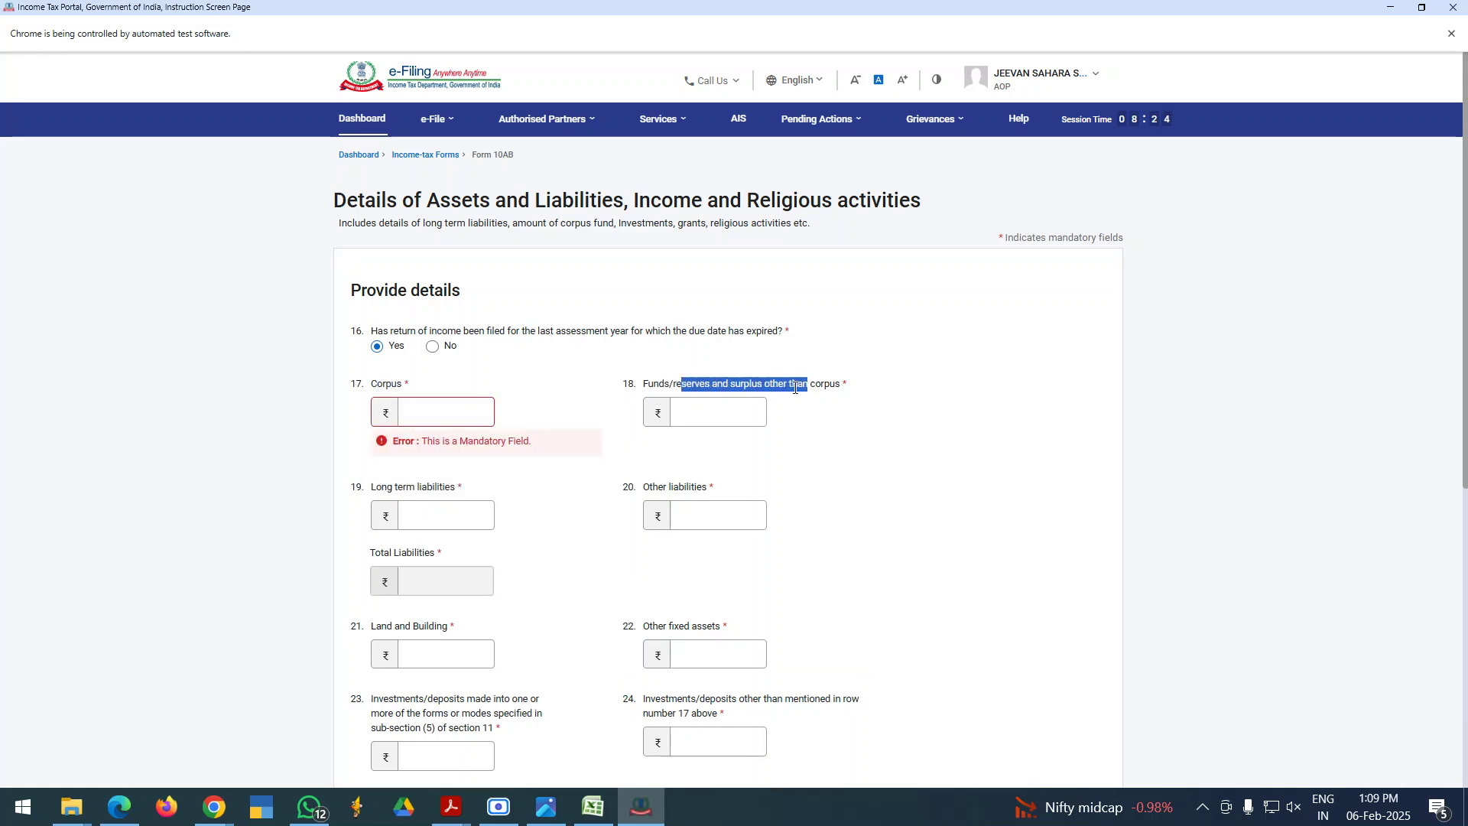
{"action": "left_click", "coordinate": [847, 417]}
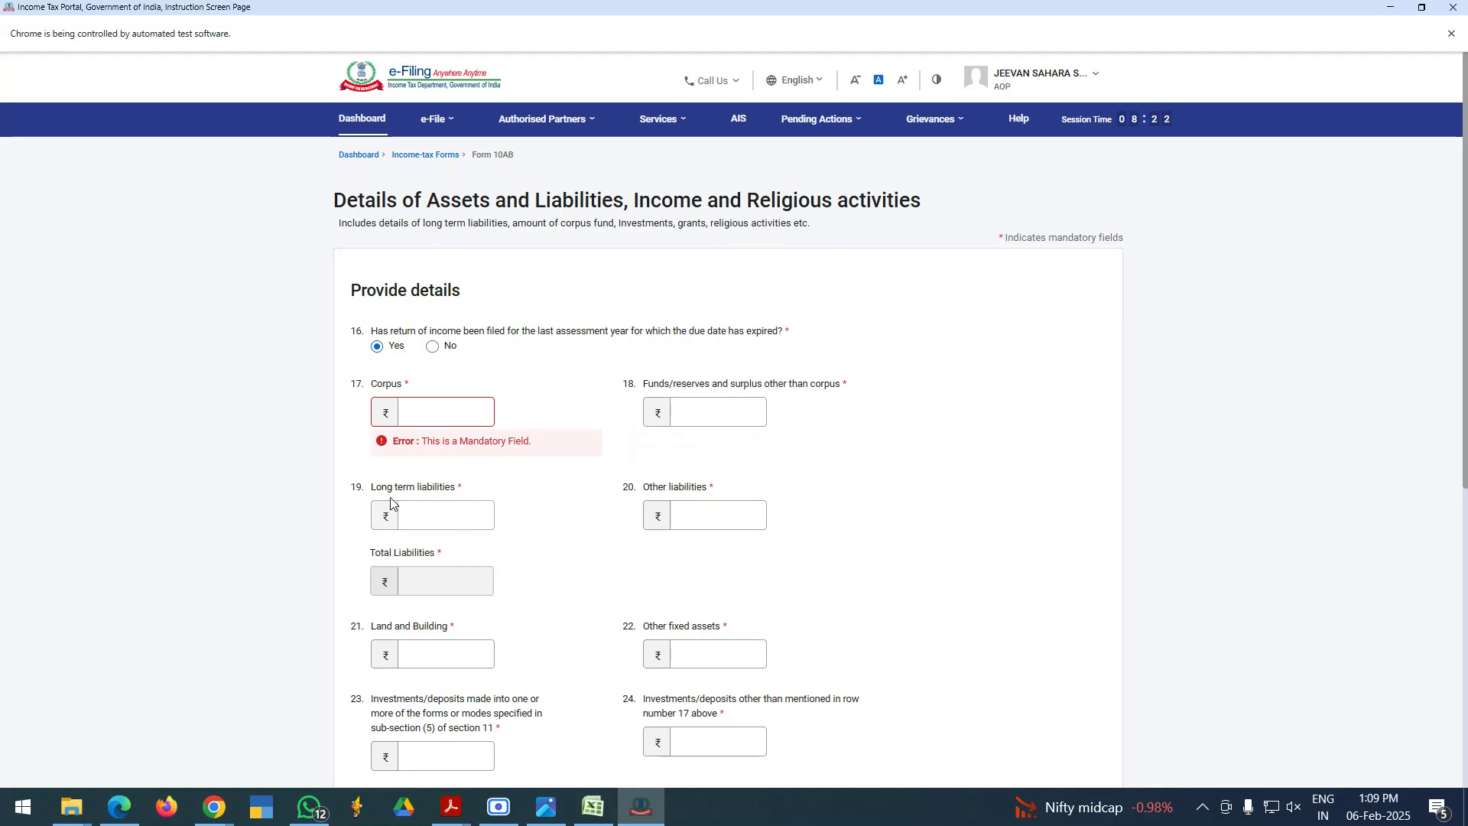
{"action": "scroll", "coordinate": [895, 590], "scroll_direction": "down", "scroll_amount": 3}
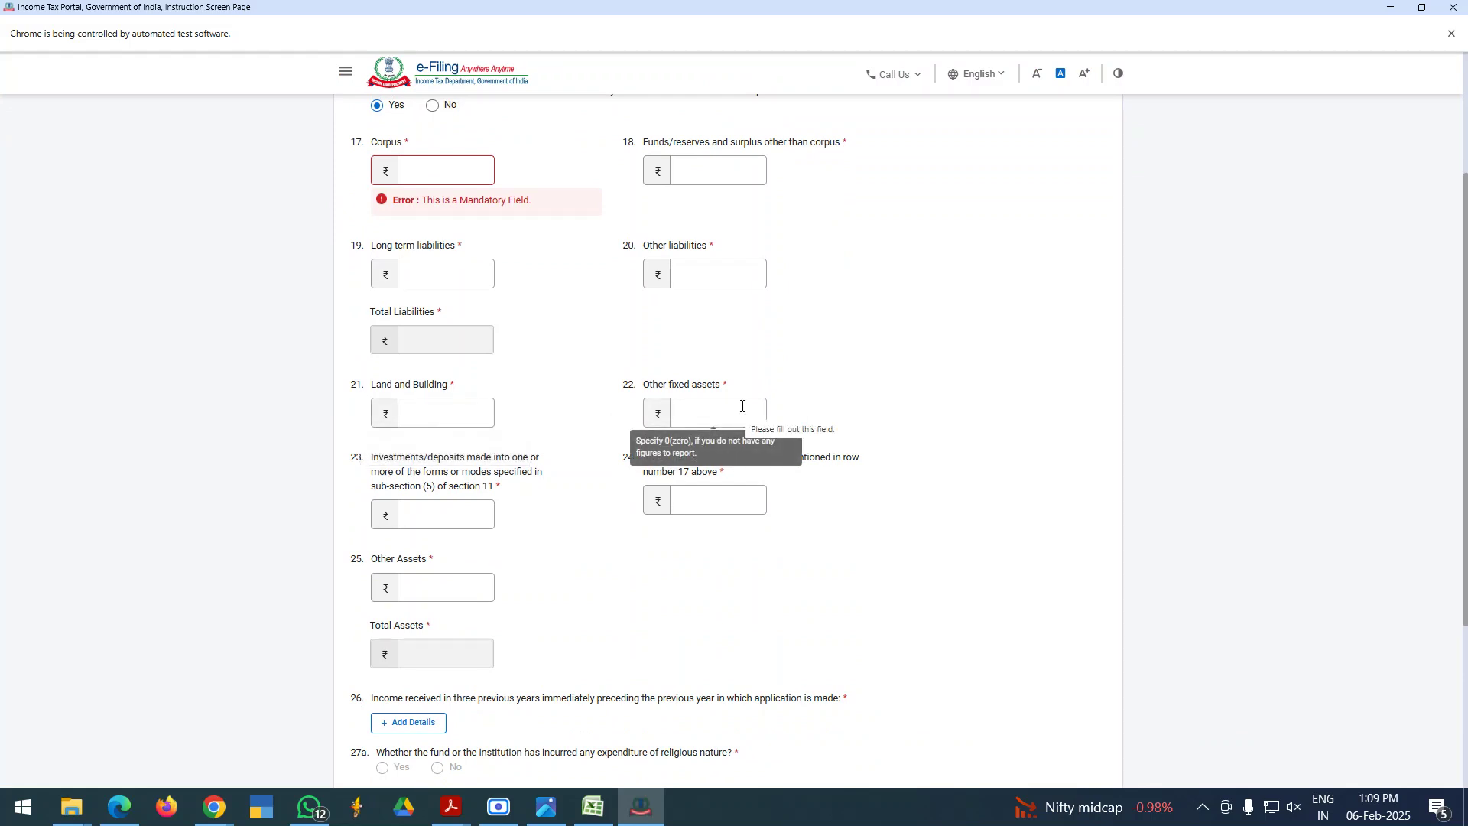
{"action": "scroll", "coordinate": [478, 535], "scroll_direction": "down", "scroll_amount": 1}
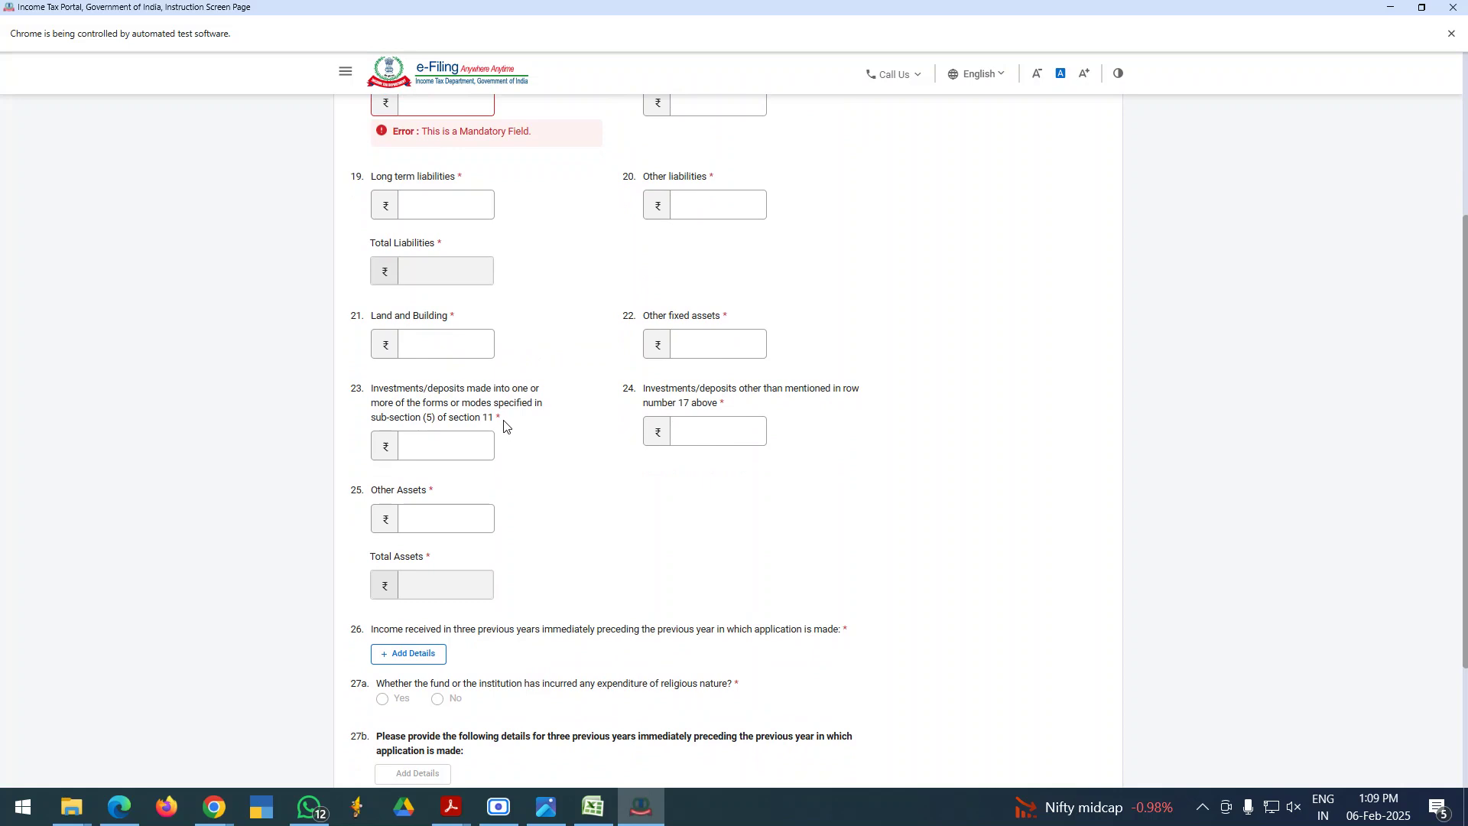
- Highlight the wording of questions 23 and 24 on investments and deposits, and look over the remaining fields
{"action": "left_click_drag", "start_coordinate": [504, 422], "coordinate": [368, 424]}
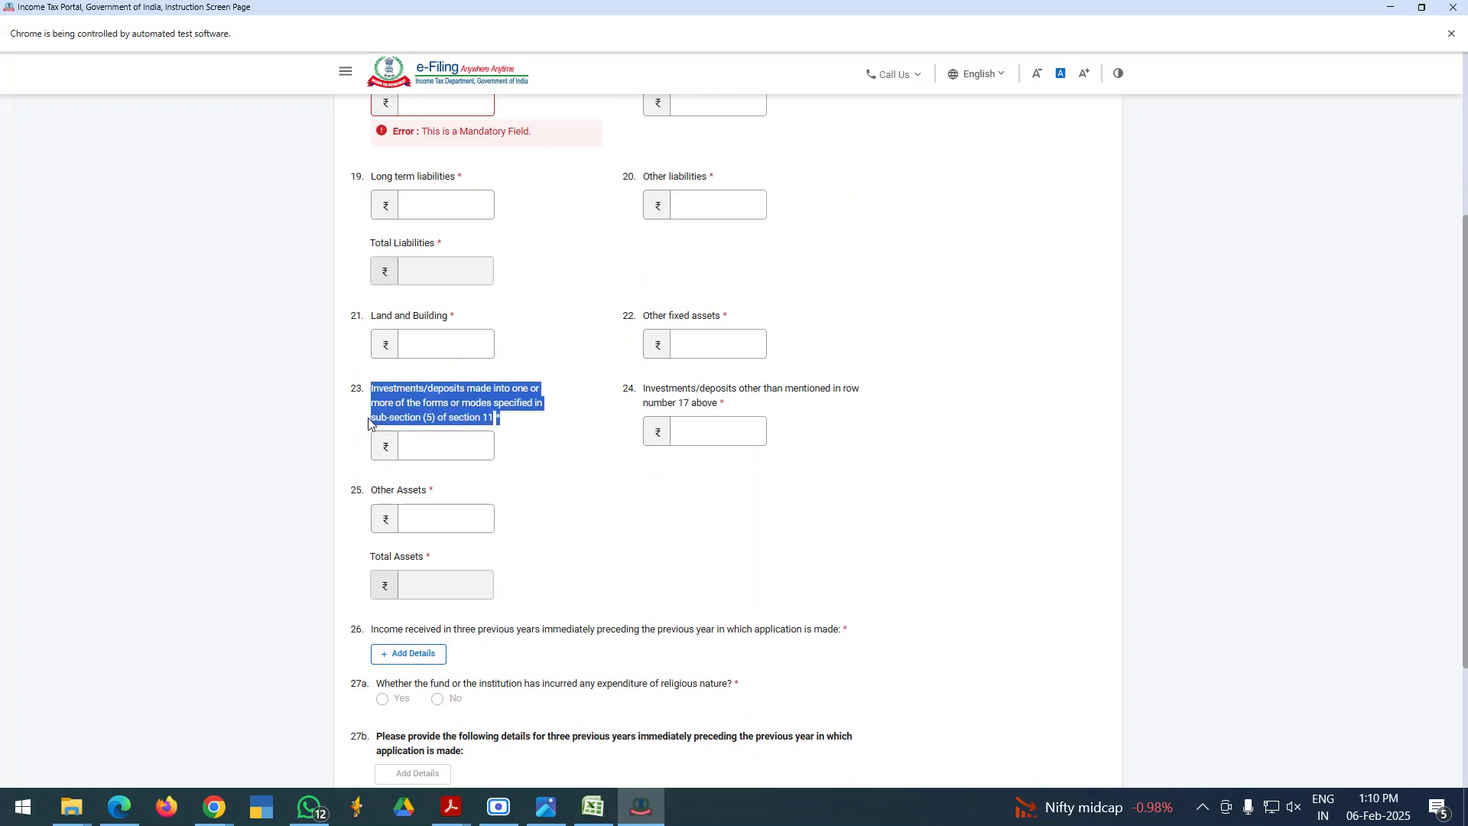
{"action": "left_click", "coordinate": [676, 399]}
{"action": "left_click_drag", "start_coordinate": [676, 398], "coordinate": [712, 407]}
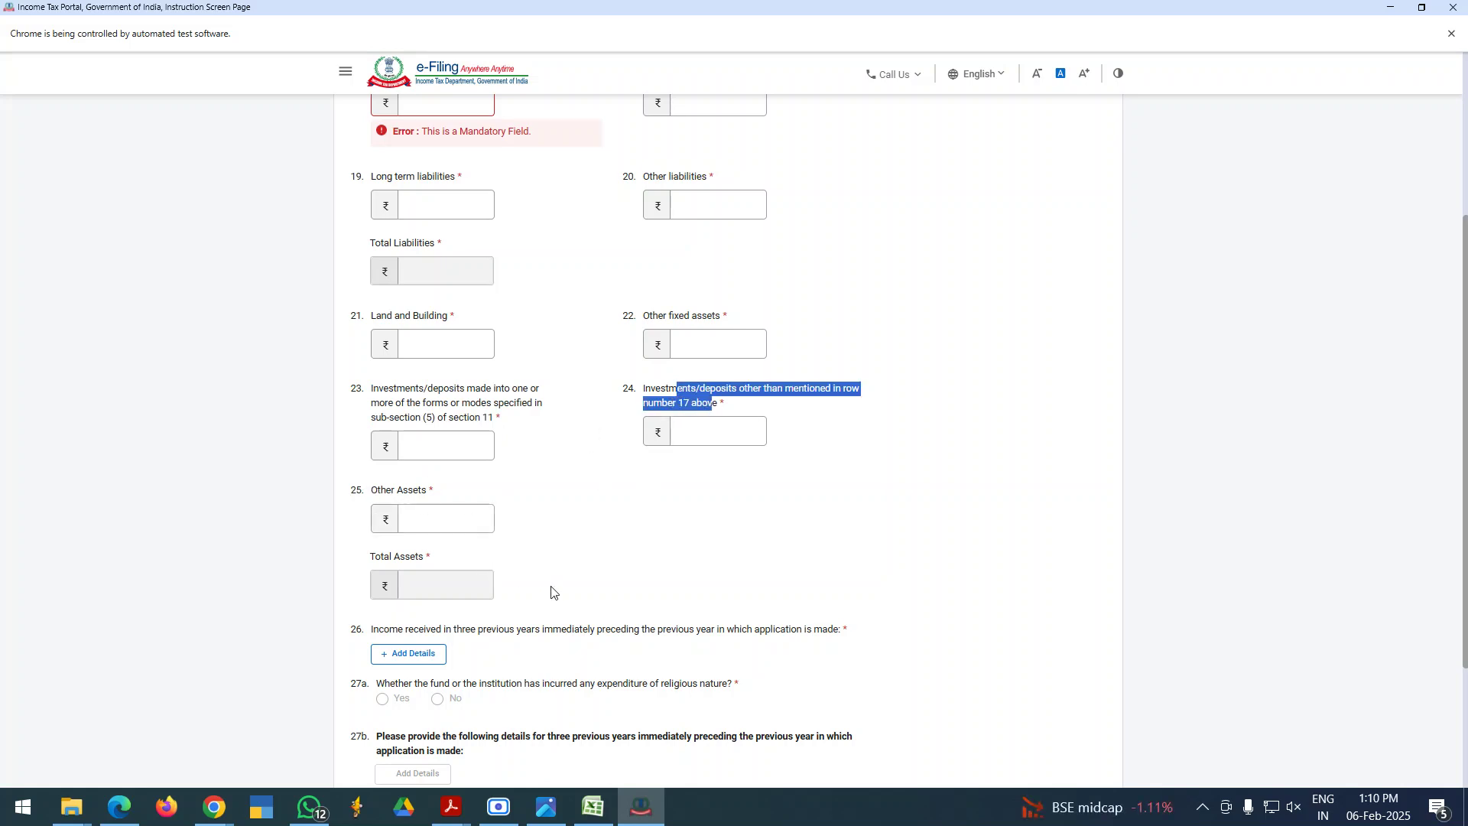
{"action": "scroll", "coordinate": [552, 593], "scroll_direction": "up", "scroll_amount": 1}
{"action": "scroll", "coordinate": [552, 594], "scroll_direction": "down", "scroll_amount": 3}
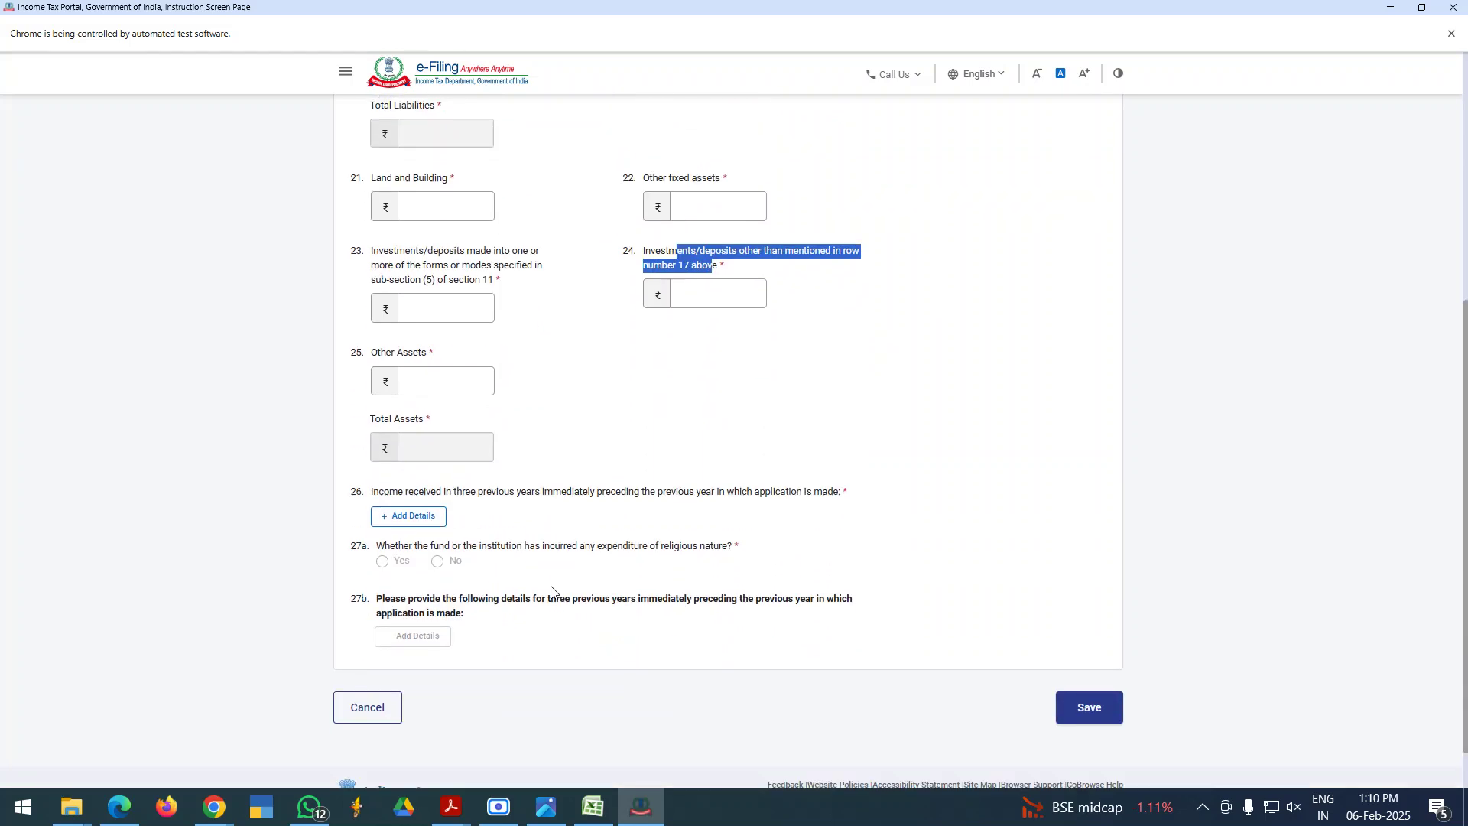
{"action": "scroll", "coordinate": [552, 593], "scroll_direction": "up", "scroll_amount": 2}
- Compare question 24's reference to row number 17 with the Corpus field in question 17
{"action": "left_click", "coordinate": [670, 399]}
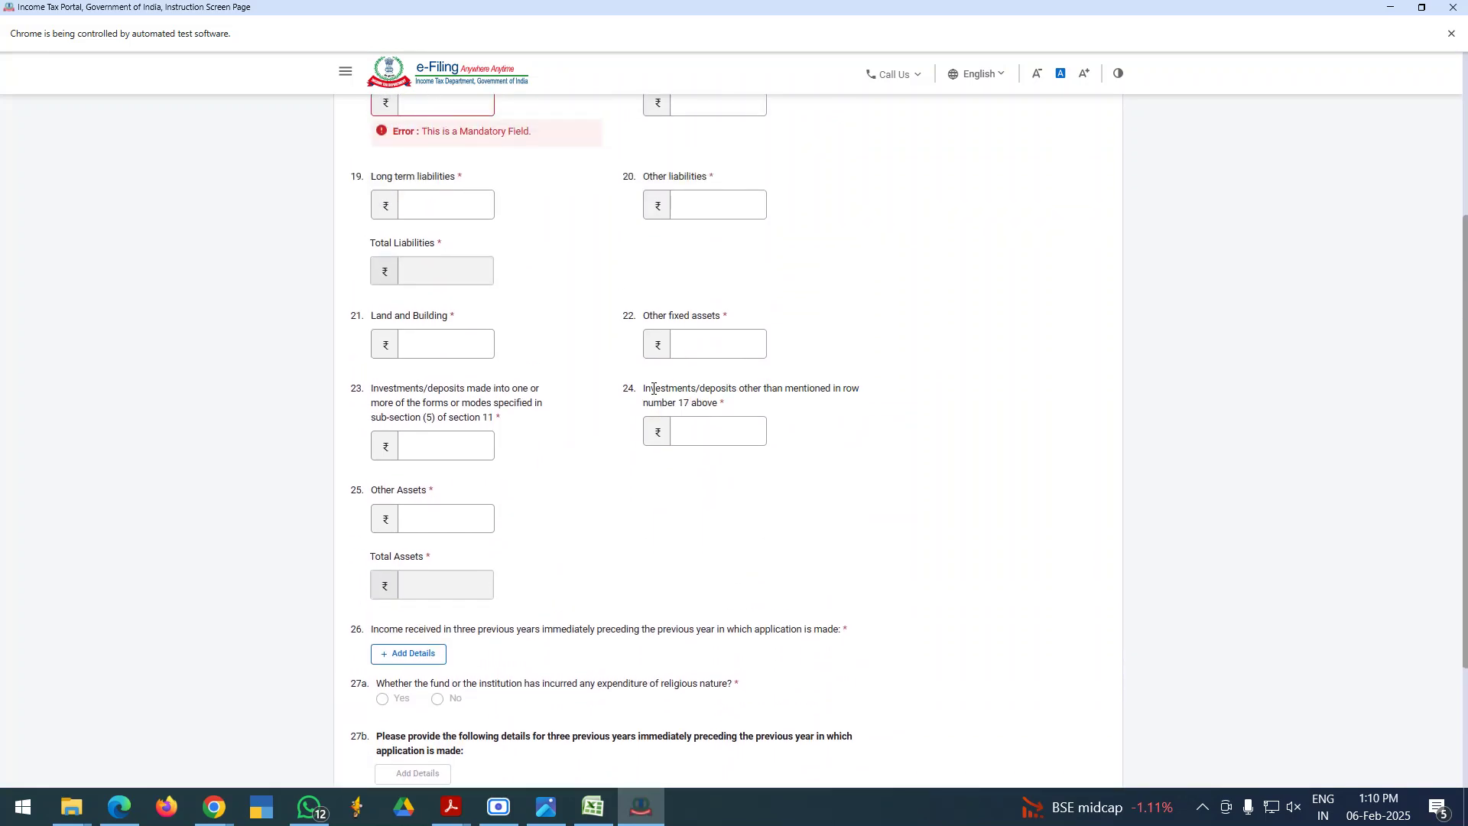
{"action": "left_click_drag", "start_coordinate": [651, 388], "coordinate": [713, 403]}
{"action": "scroll", "coordinate": [573, 468], "scroll_direction": "up", "scroll_amount": 2}
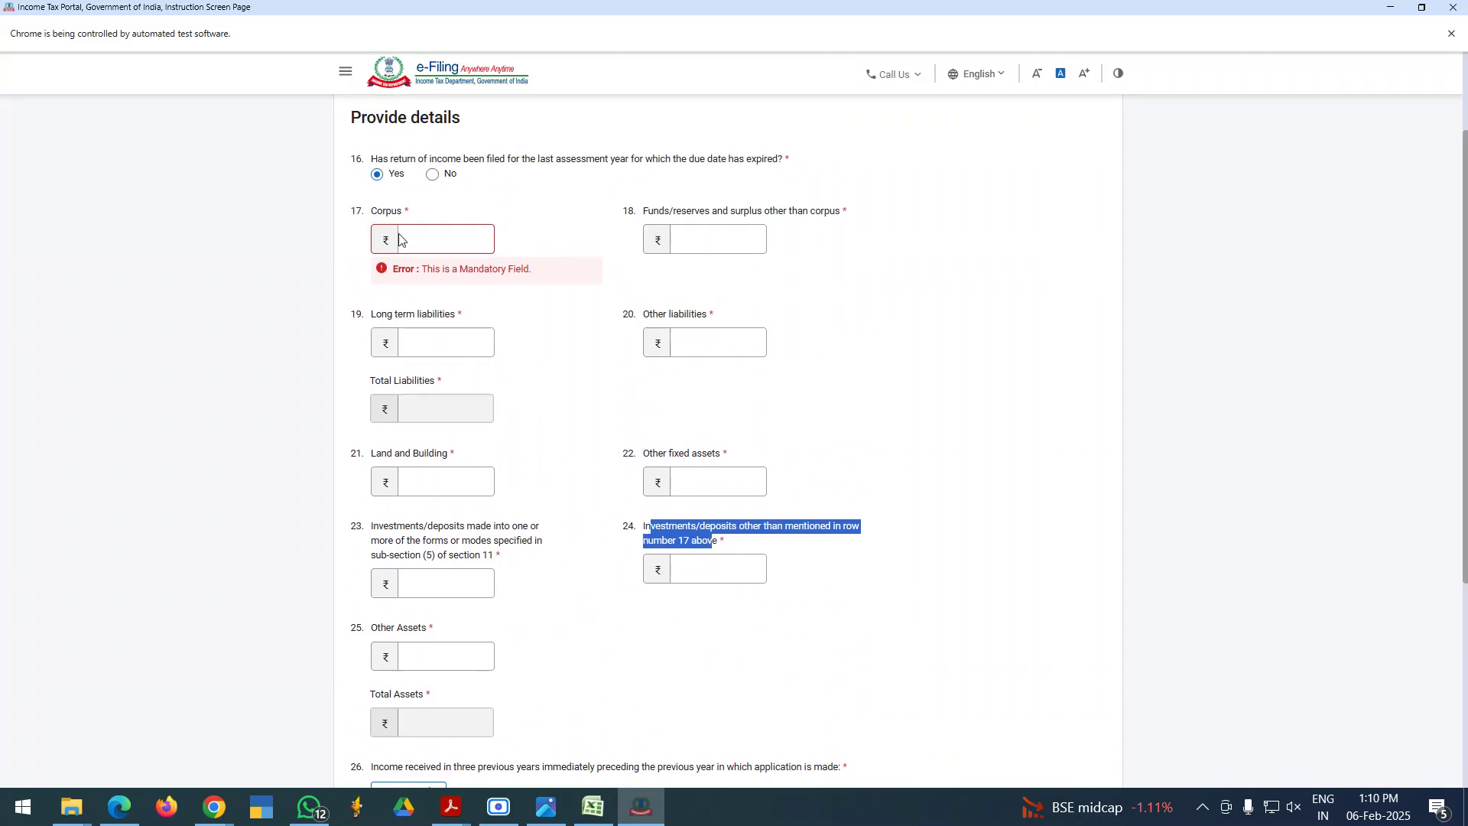
{"action": "left_click", "coordinate": [423, 239]}
{"action": "left_click", "coordinate": [718, 570]}
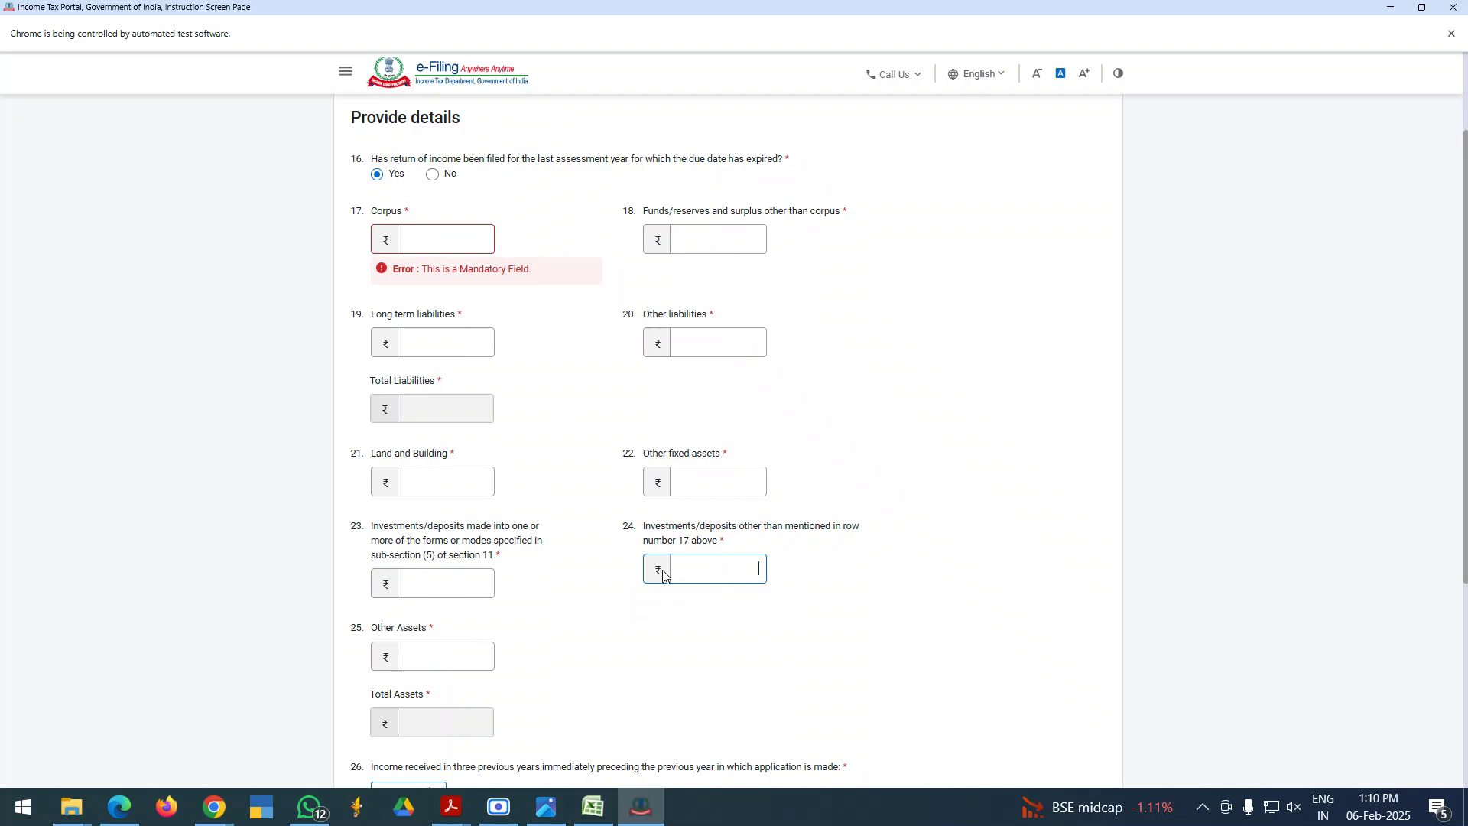
{"action": "scroll", "coordinate": [688, 700], "scroll_direction": "down", "scroll_amount": 3}
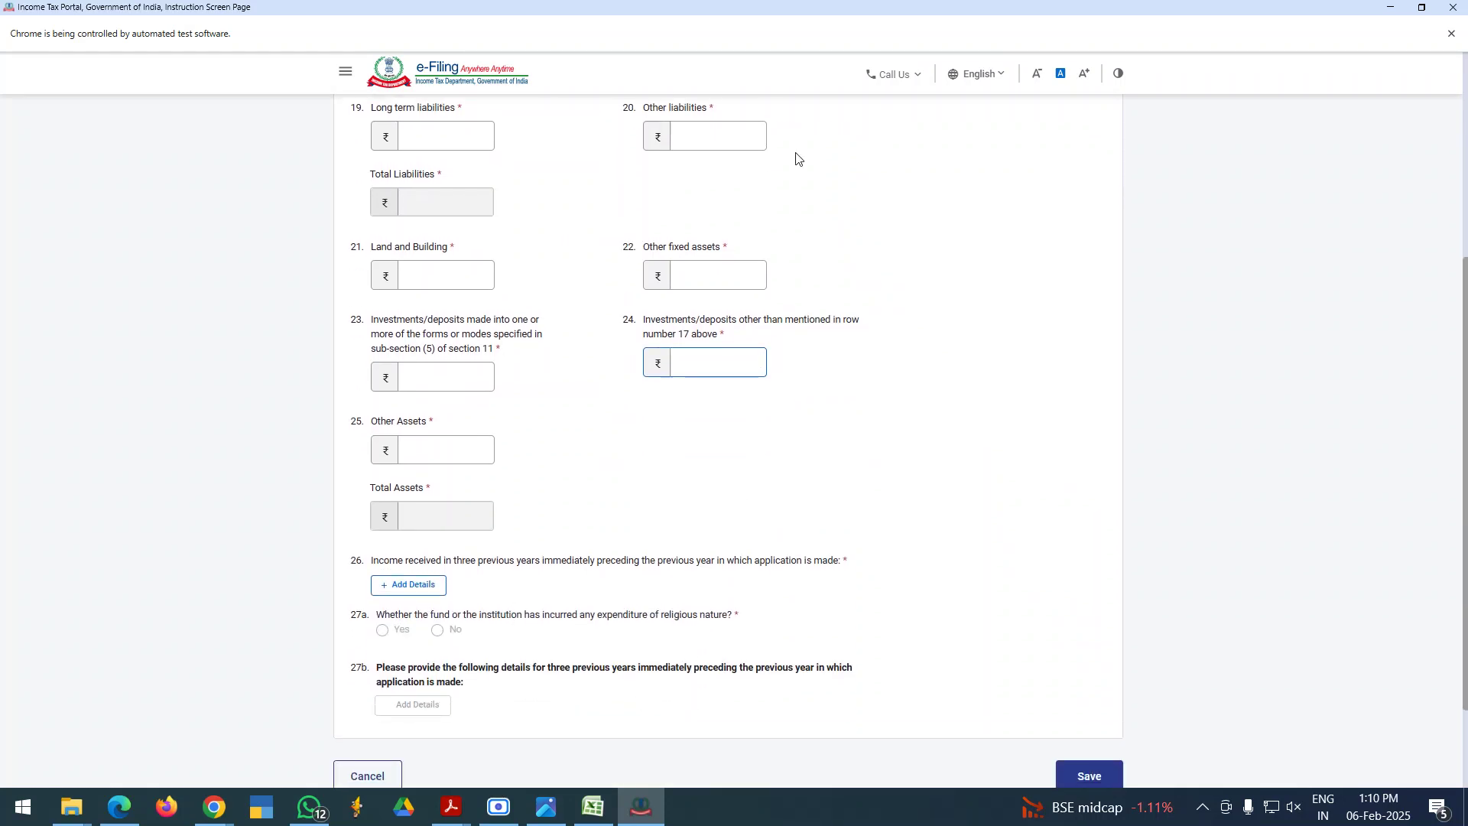
{"action": "scroll", "coordinate": [520, 285], "scroll_direction": "up", "scroll_amount": 2}
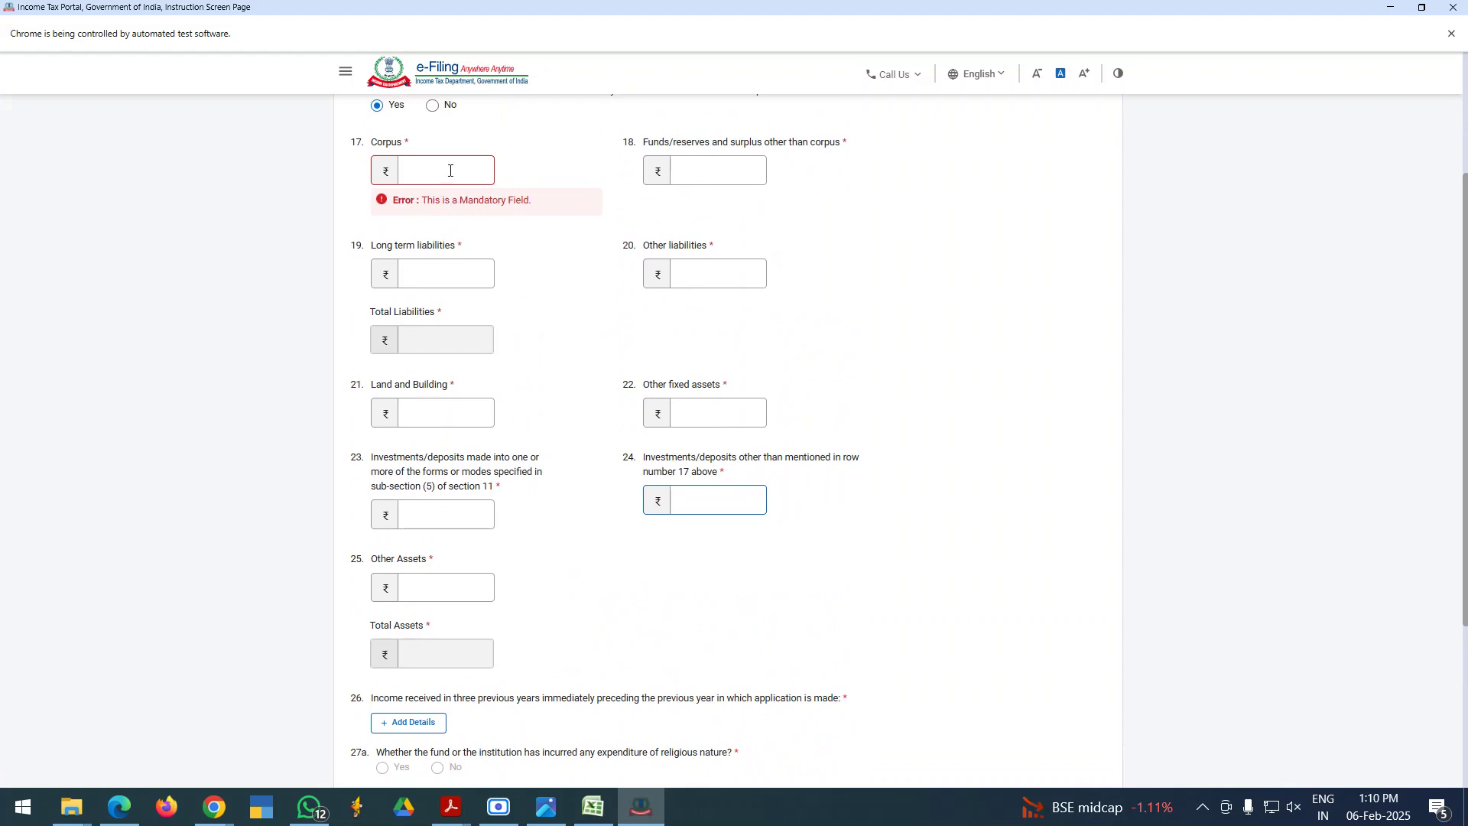
- Highlight the wording of question 26 on income received, 27a on religious expenditure and 27b on three previous years' details
{"action": "scroll", "coordinate": [690, 621], "scroll_direction": "down", "scroll_amount": 4}
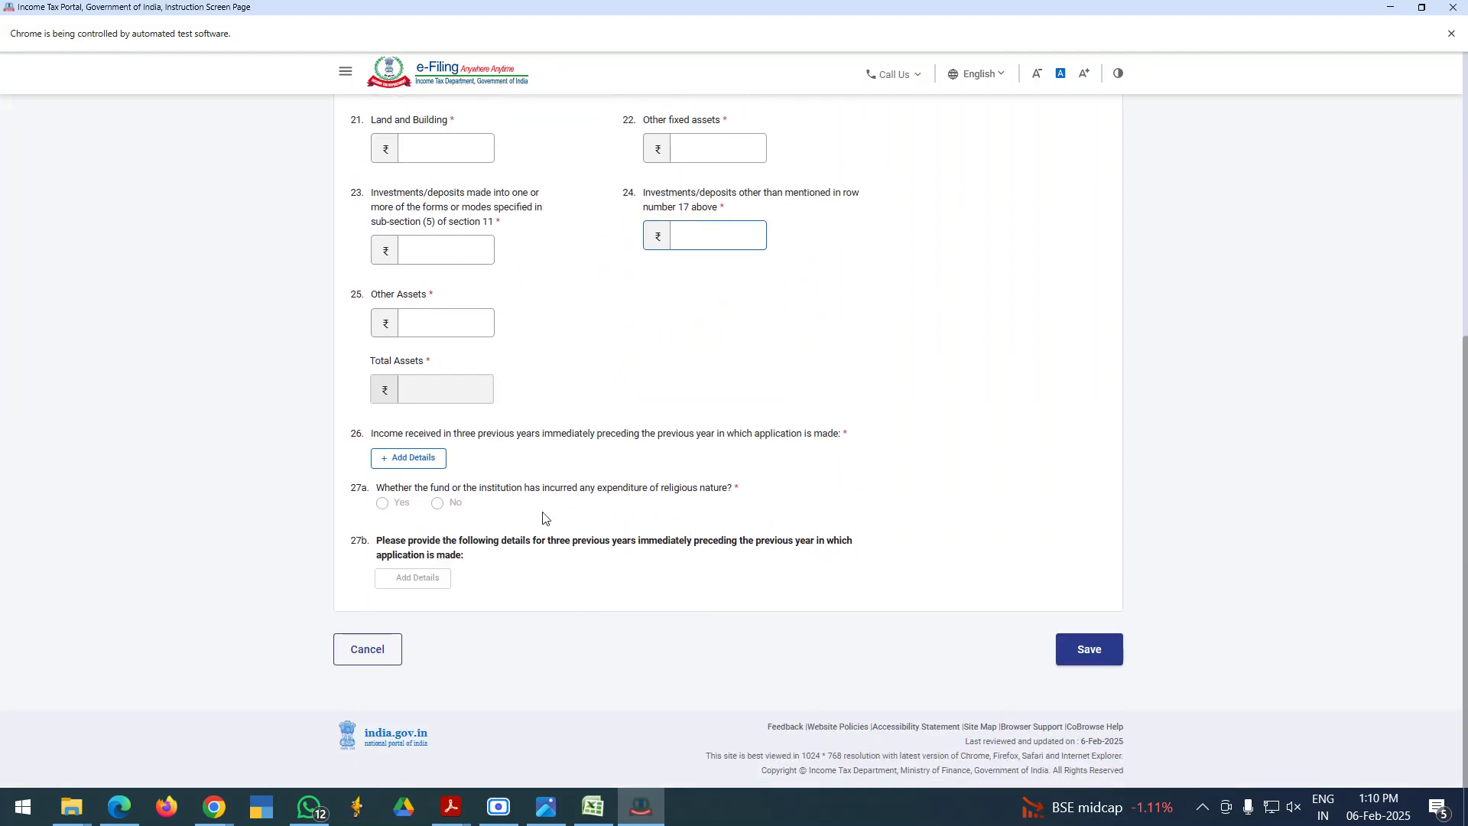
{"action": "left_click_drag", "start_coordinate": [394, 434], "coordinate": [556, 466]}
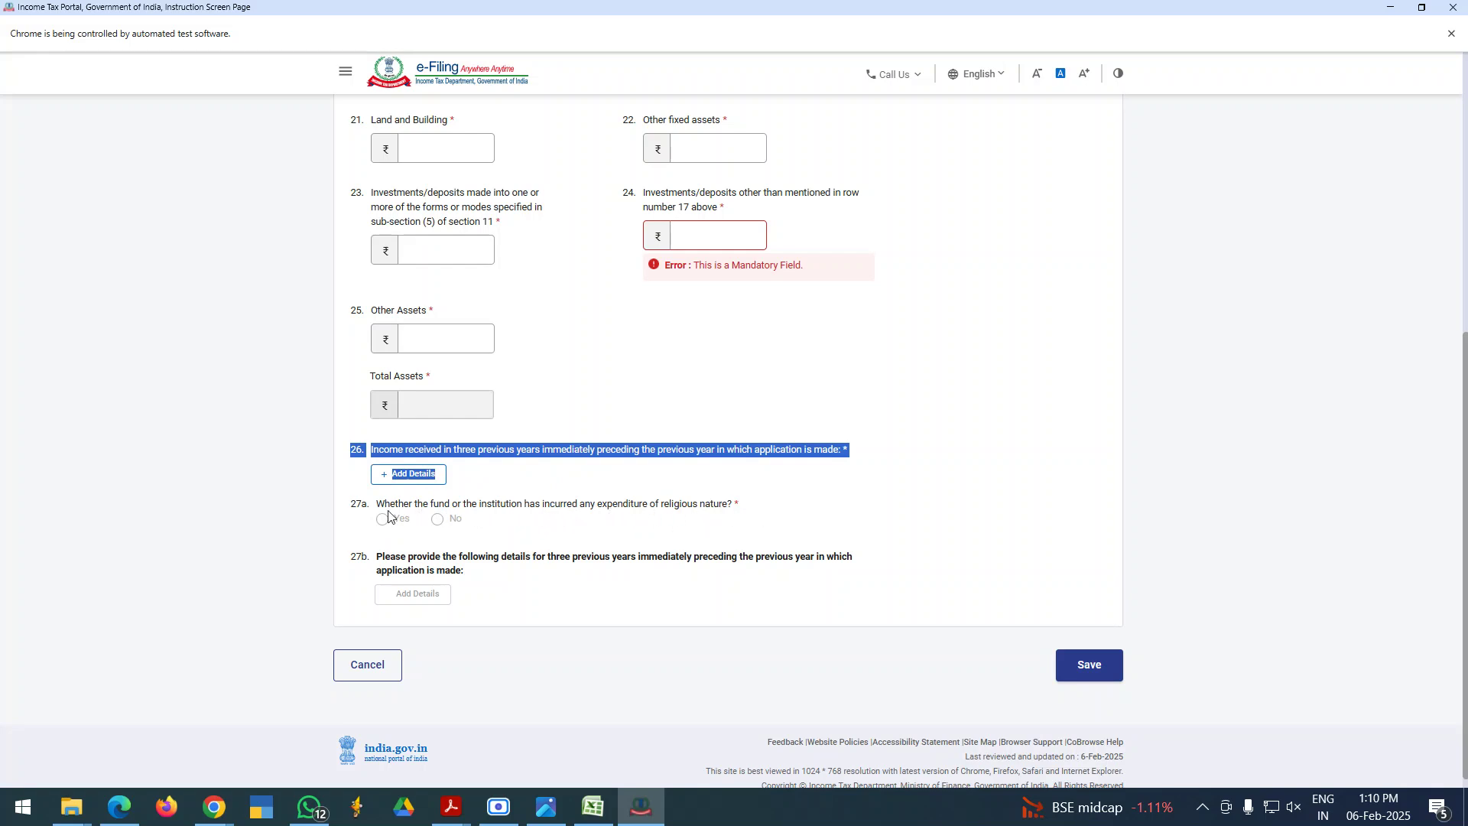
{"action": "left_click_drag", "start_coordinate": [423, 503], "coordinate": [731, 517]}
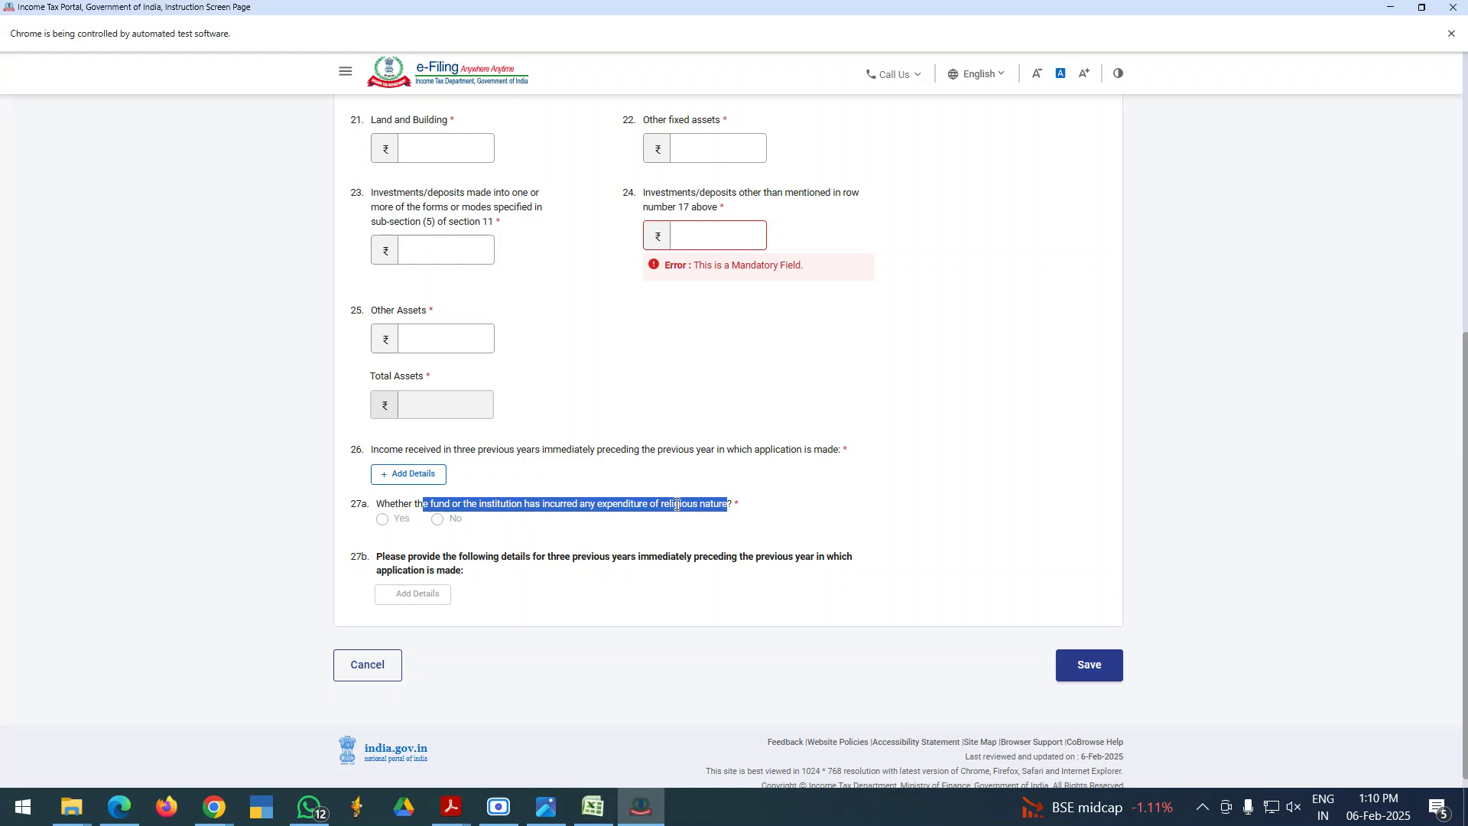
{"action": "left_click", "coordinate": [339, 562]}
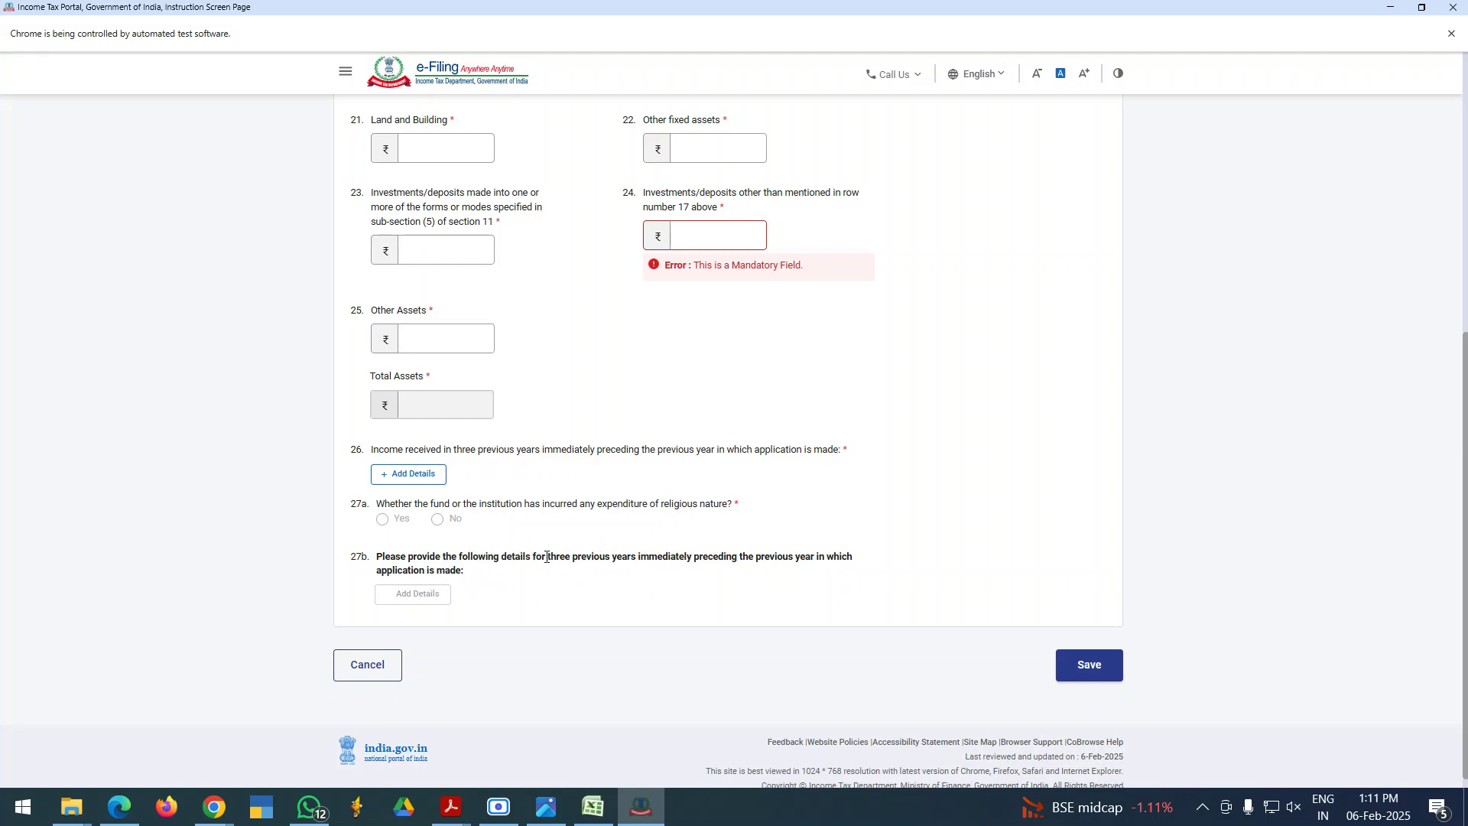
{"action": "left_click_drag", "start_coordinate": [547, 558], "coordinate": [496, 579]}
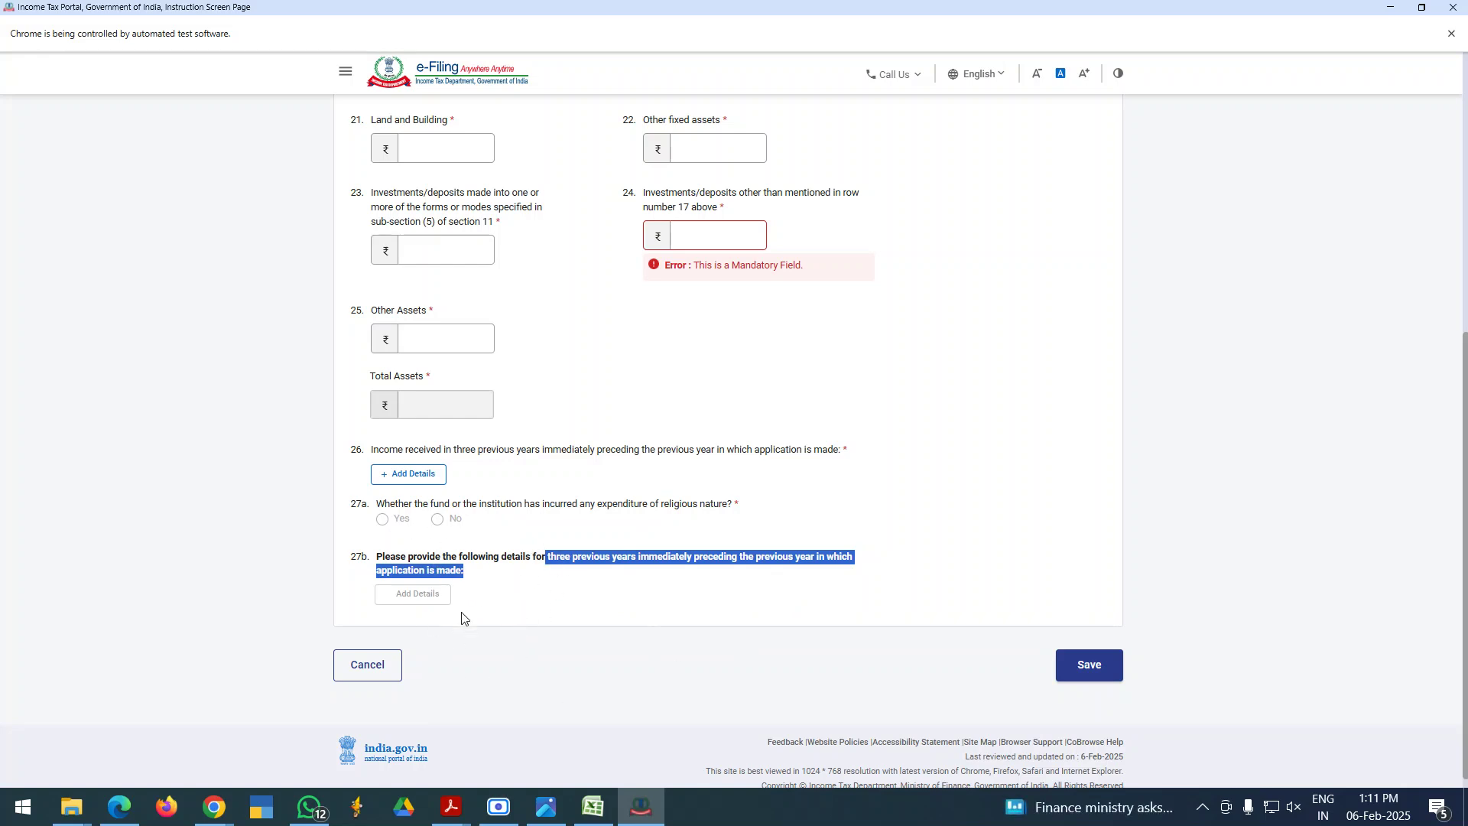
{"action": "scroll", "coordinate": [550, 586], "scroll_direction": "up", "scroll_amount": 3}
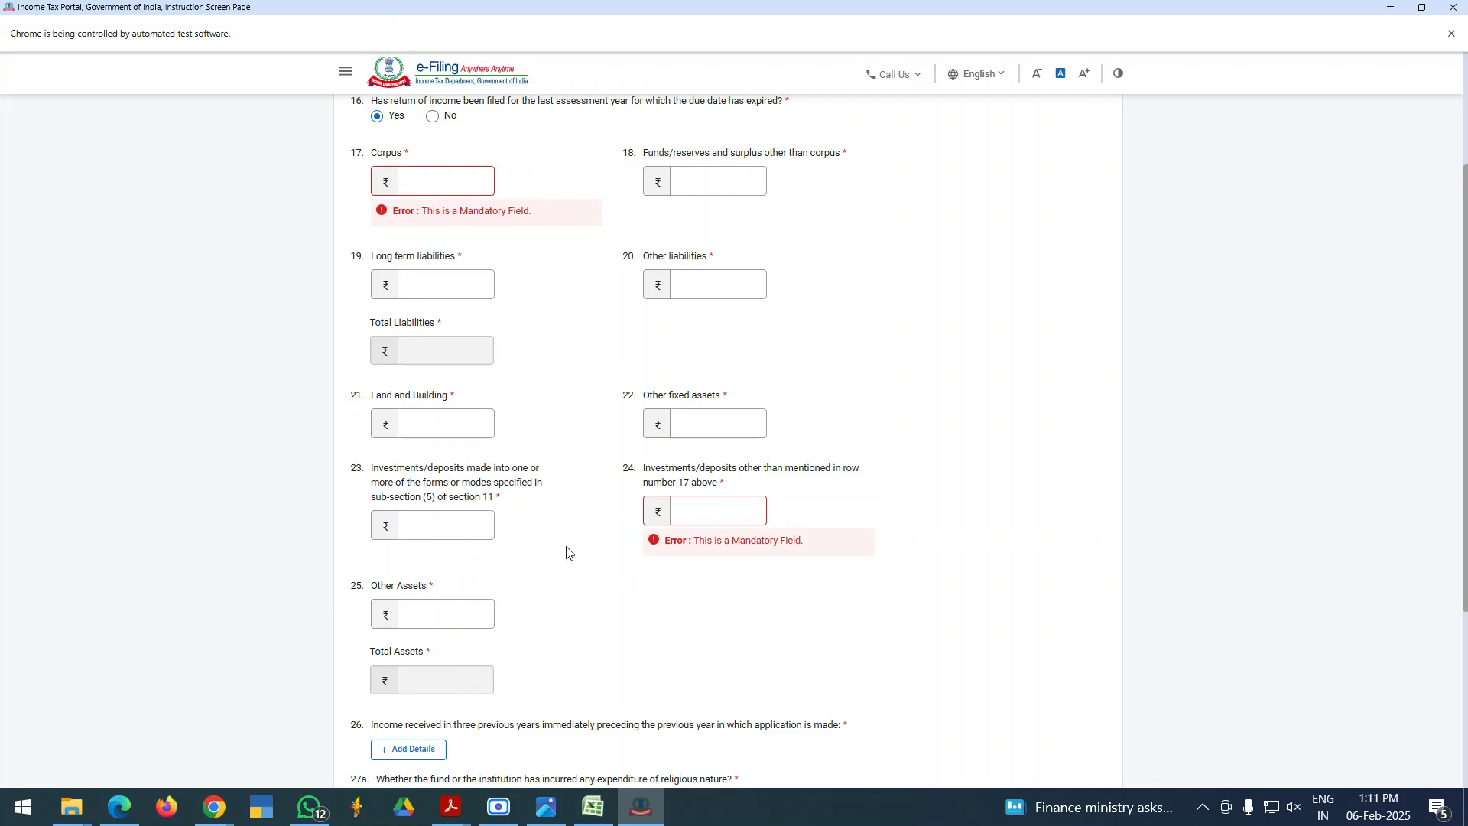
{"action": "scroll", "coordinate": [565, 550], "scroll_direction": "up", "scroll_amount": 3}
{"action": "scroll", "coordinate": [688, 703], "scroll_direction": "down", "scroll_amount": 6}
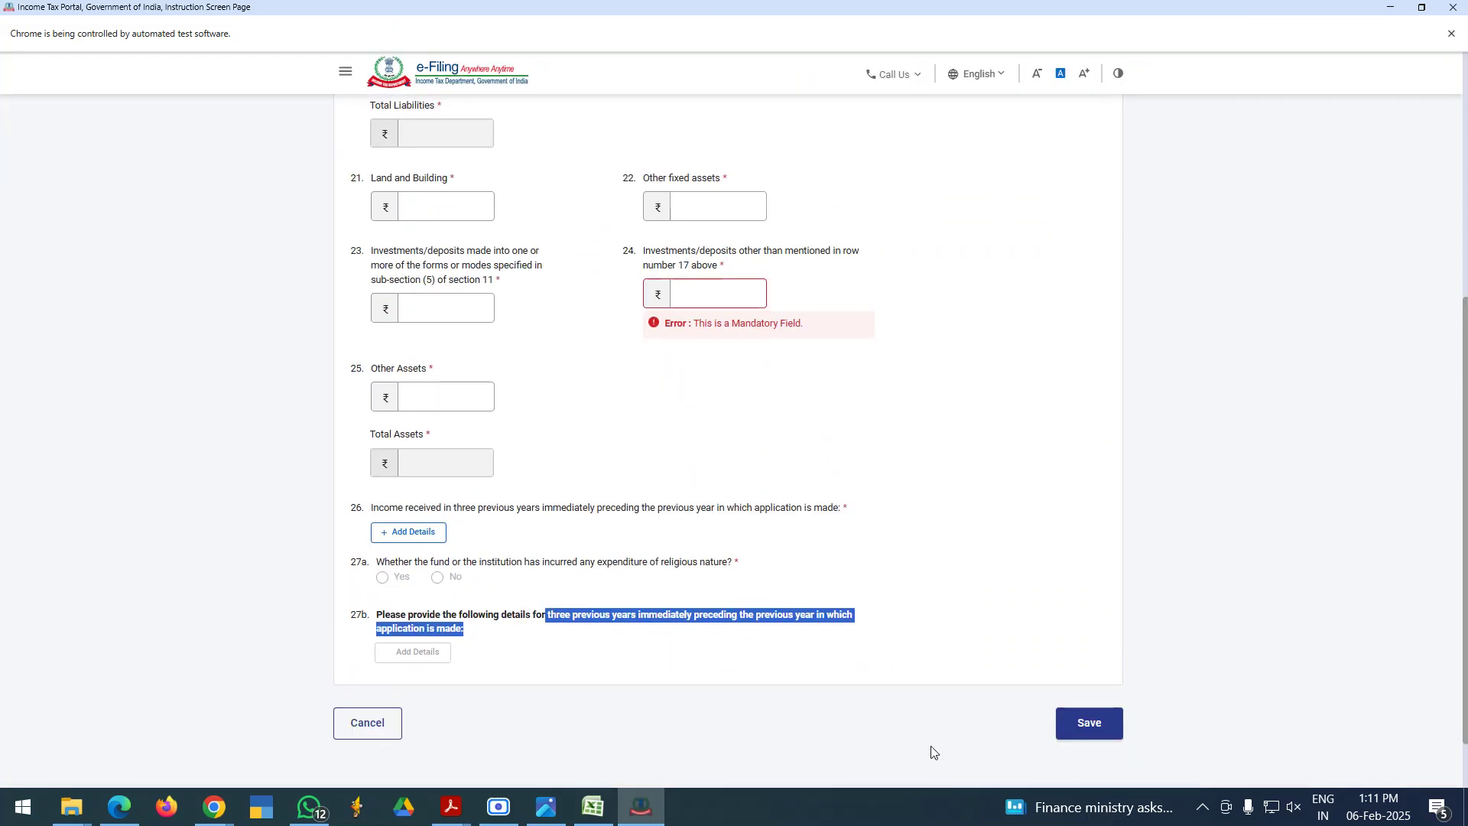
{"action": "left_click", "coordinate": [508, 814]}
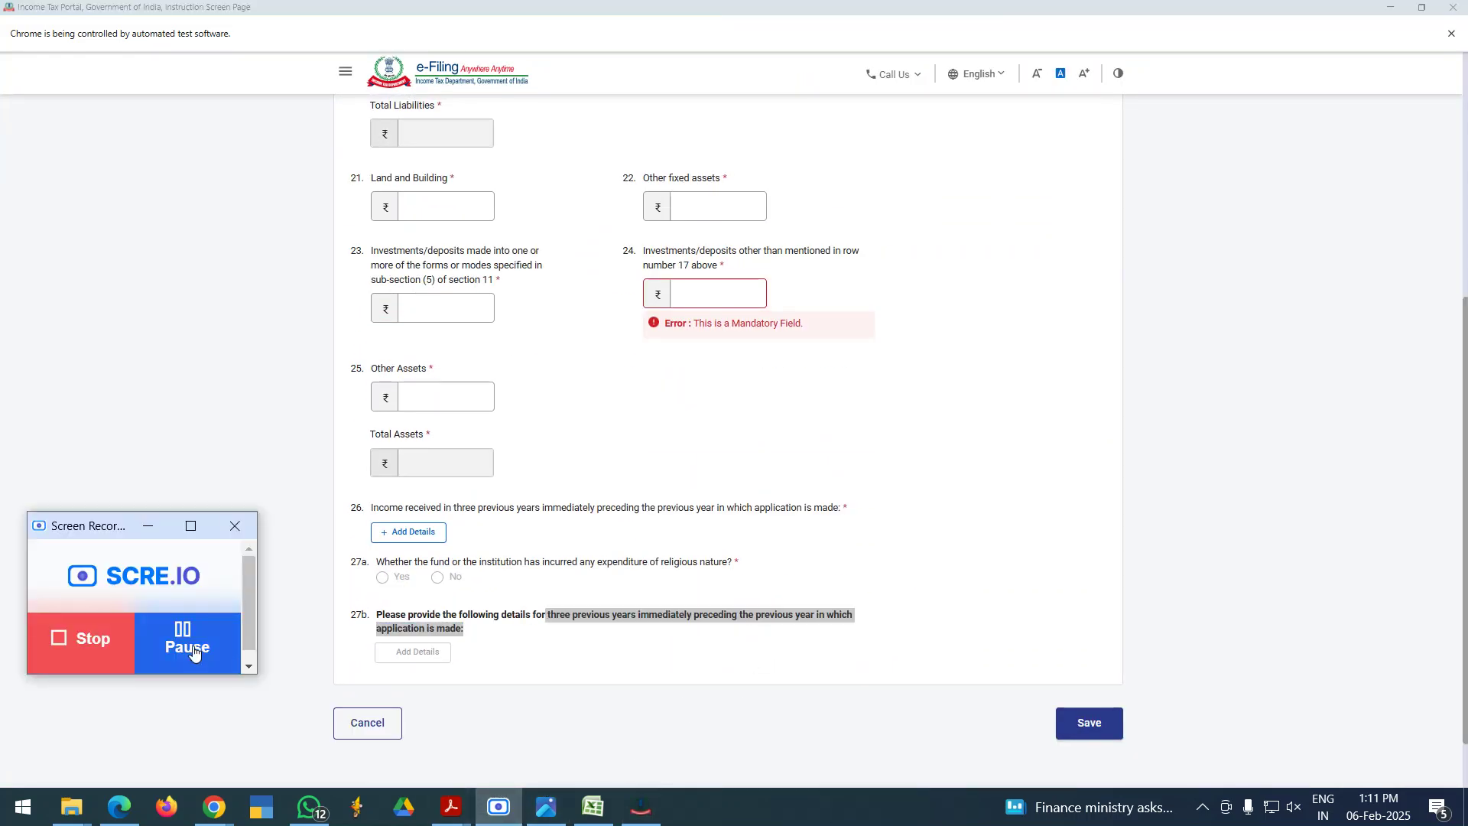
{"action": "left_click", "coordinate": [192, 648]}
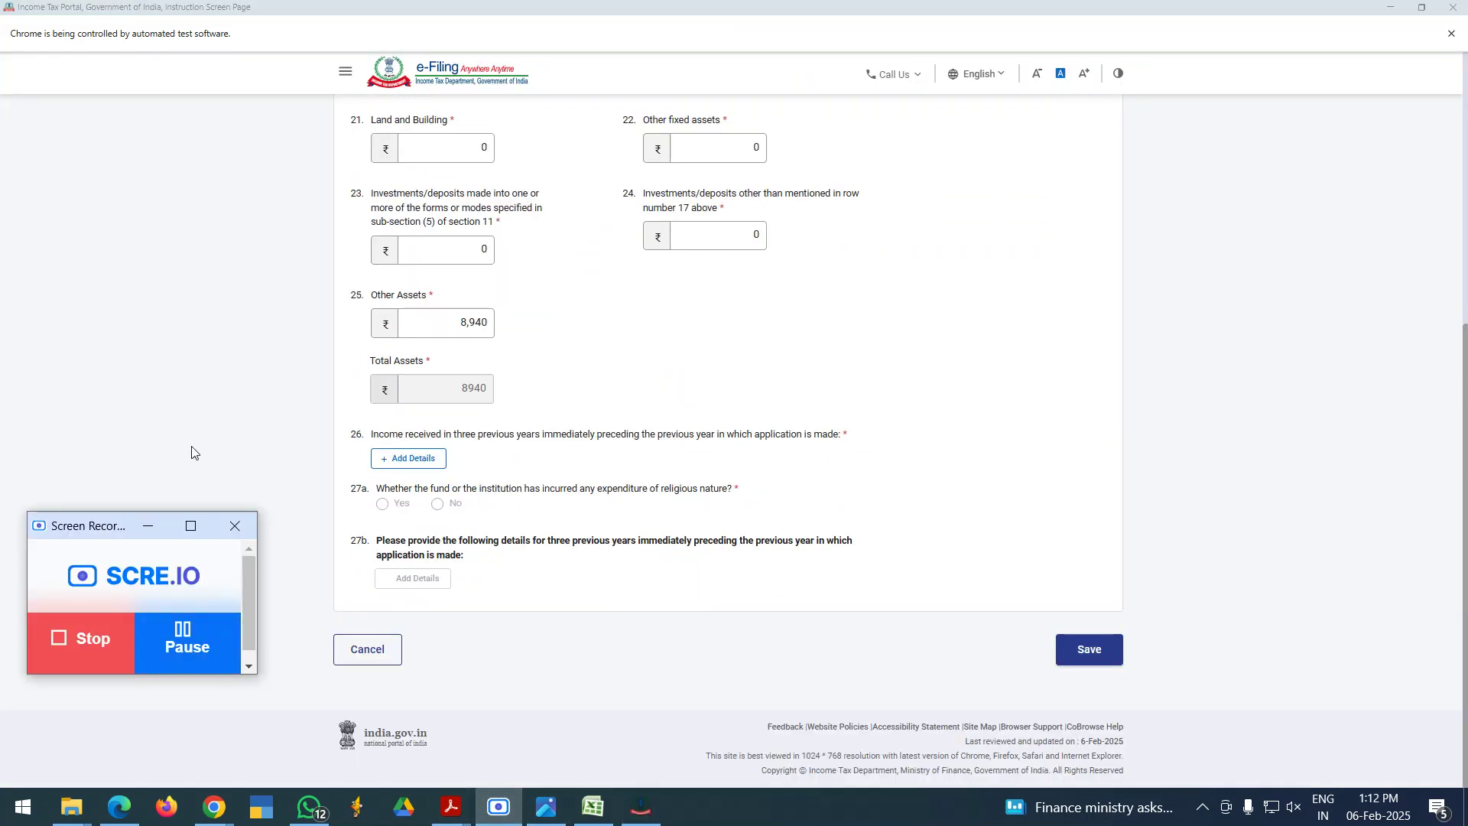
{"action": "left_click", "coordinate": [193, 452]}
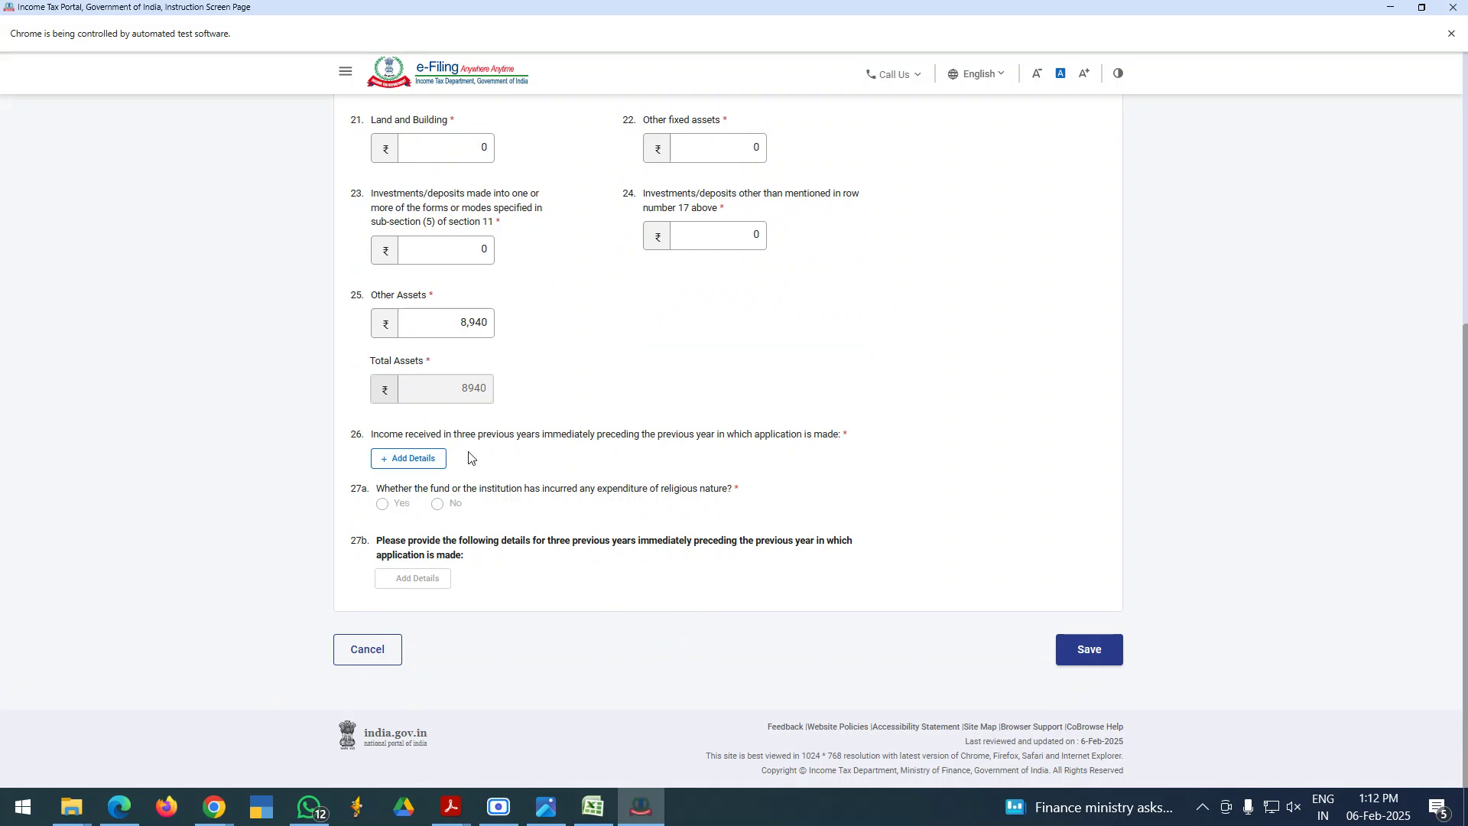
- Start a new income entry under question 26 and set its financial year to 2023-24
{"action": "left_click", "coordinate": [410, 462]}
{"action": "scroll", "coordinate": [588, 574], "scroll_direction": "down", "scroll_amount": 3}
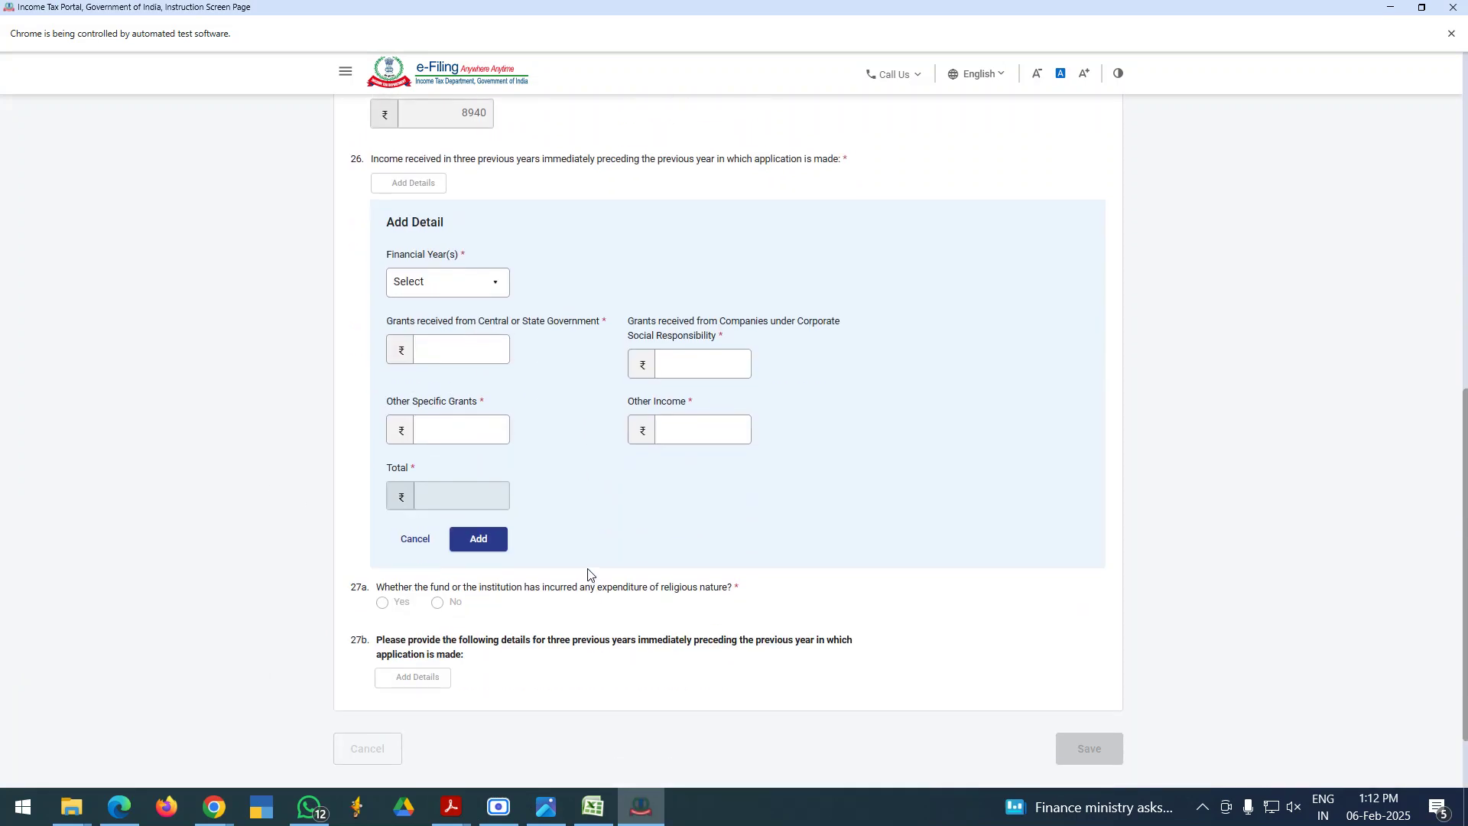
{"action": "left_click", "coordinate": [485, 284]}
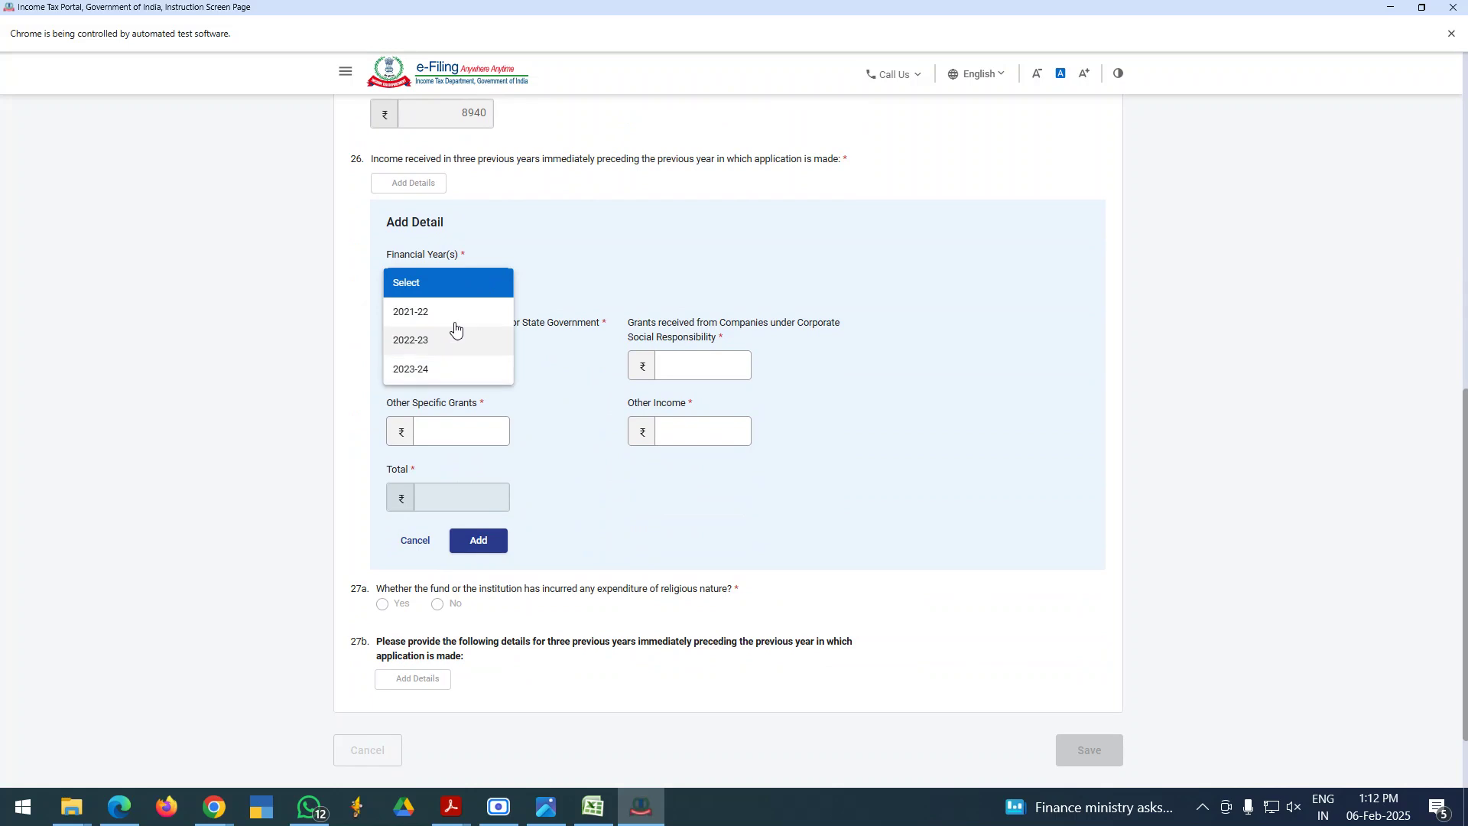
{"action": "left_click", "coordinate": [449, 374]}
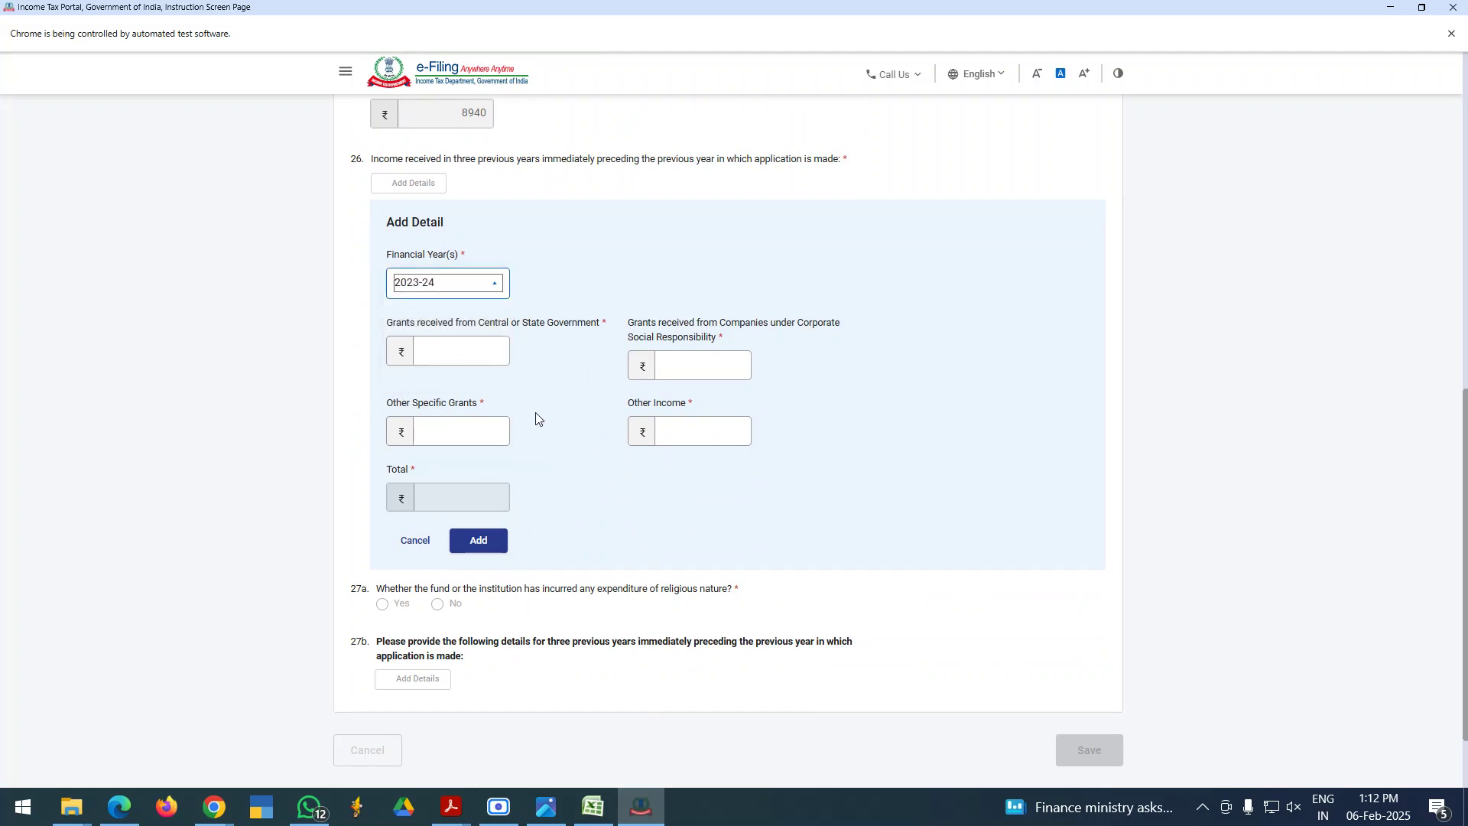
{"action": "scroll", "coordinate": [550, 425], "scroll_direction": "down", "scroll_amount": 1}
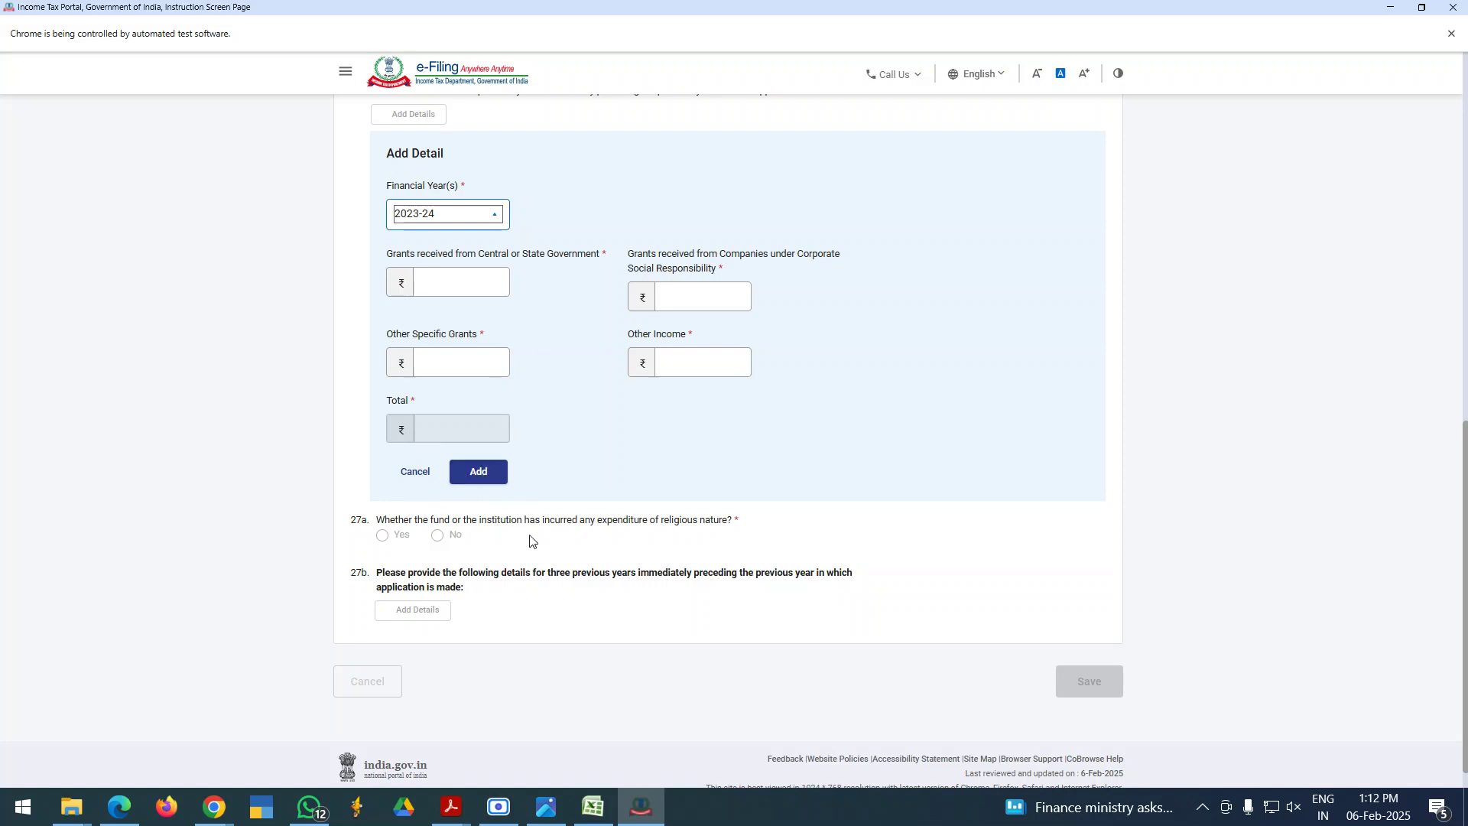
{"action": "left_click", "coordinate": [505, 803]}
{"action": "left_click", "coordinate": [197, 628]}
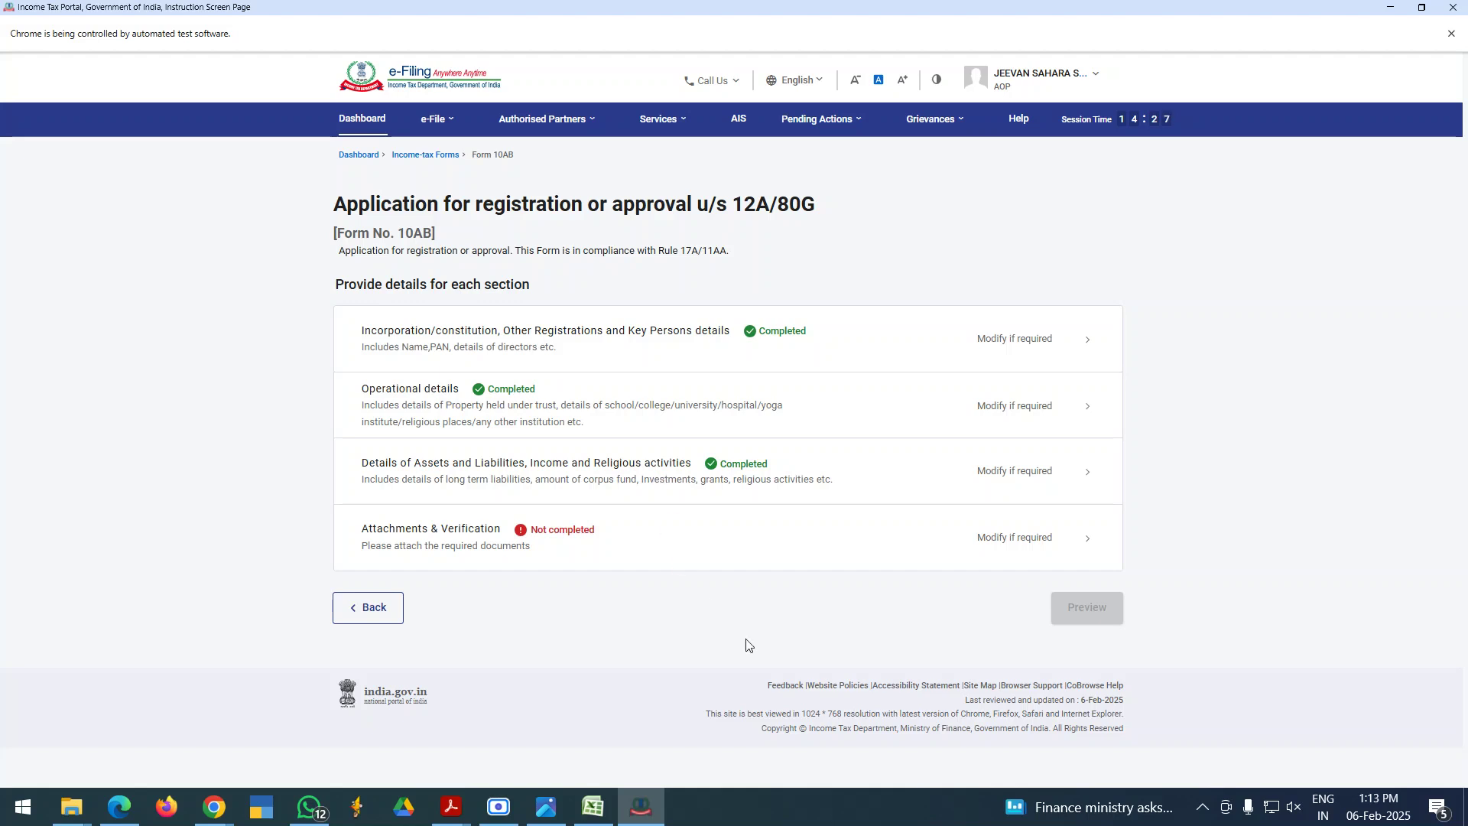
{"action": "mouse_move", "coordinate": [647, 823]}
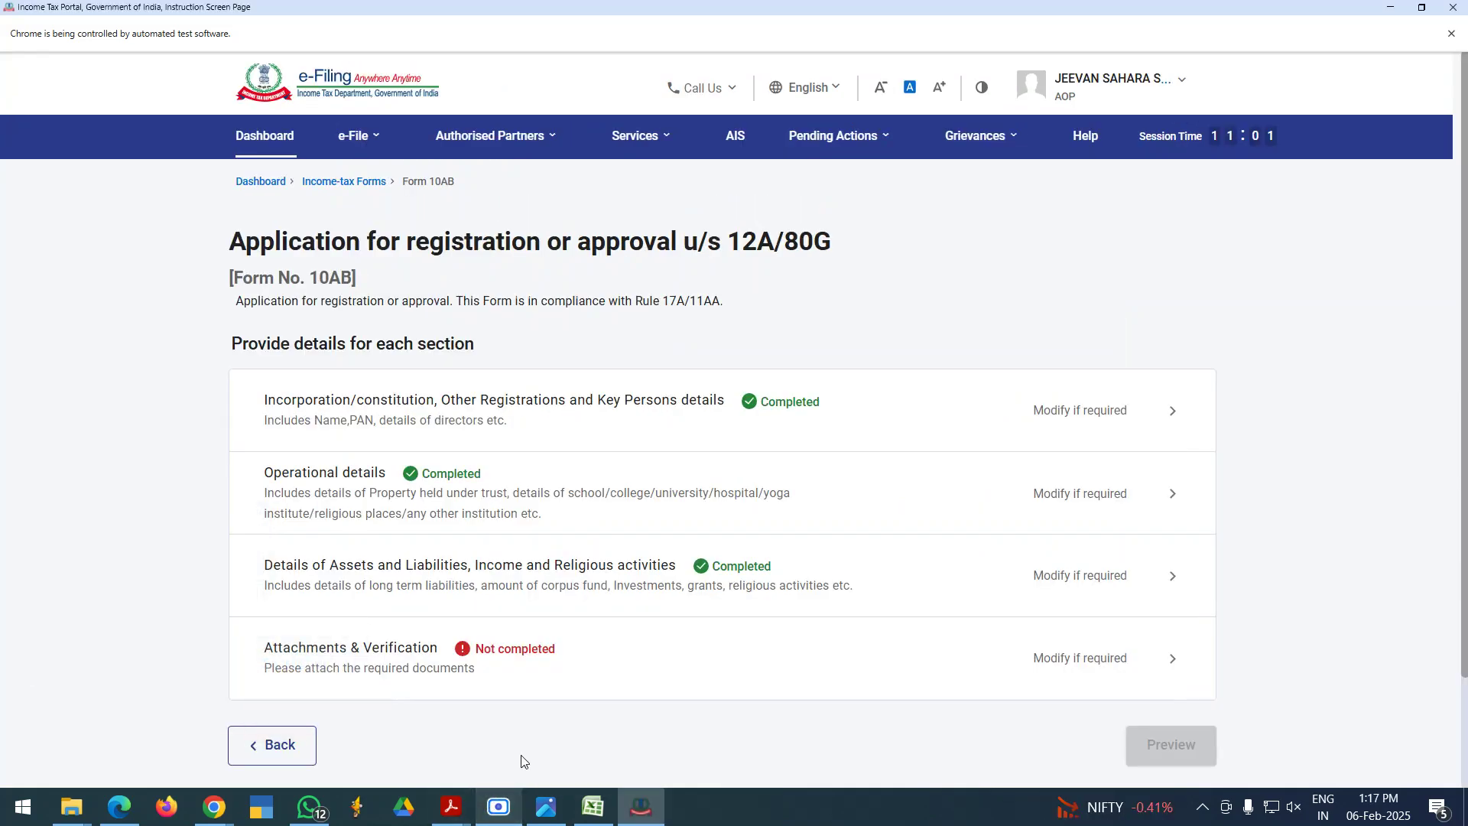
- Open the Attachments & Verification section and highlight the wording of item 1 on the instrument creating the trust
{"action": "left_click", "coordinate": [669, 663]}
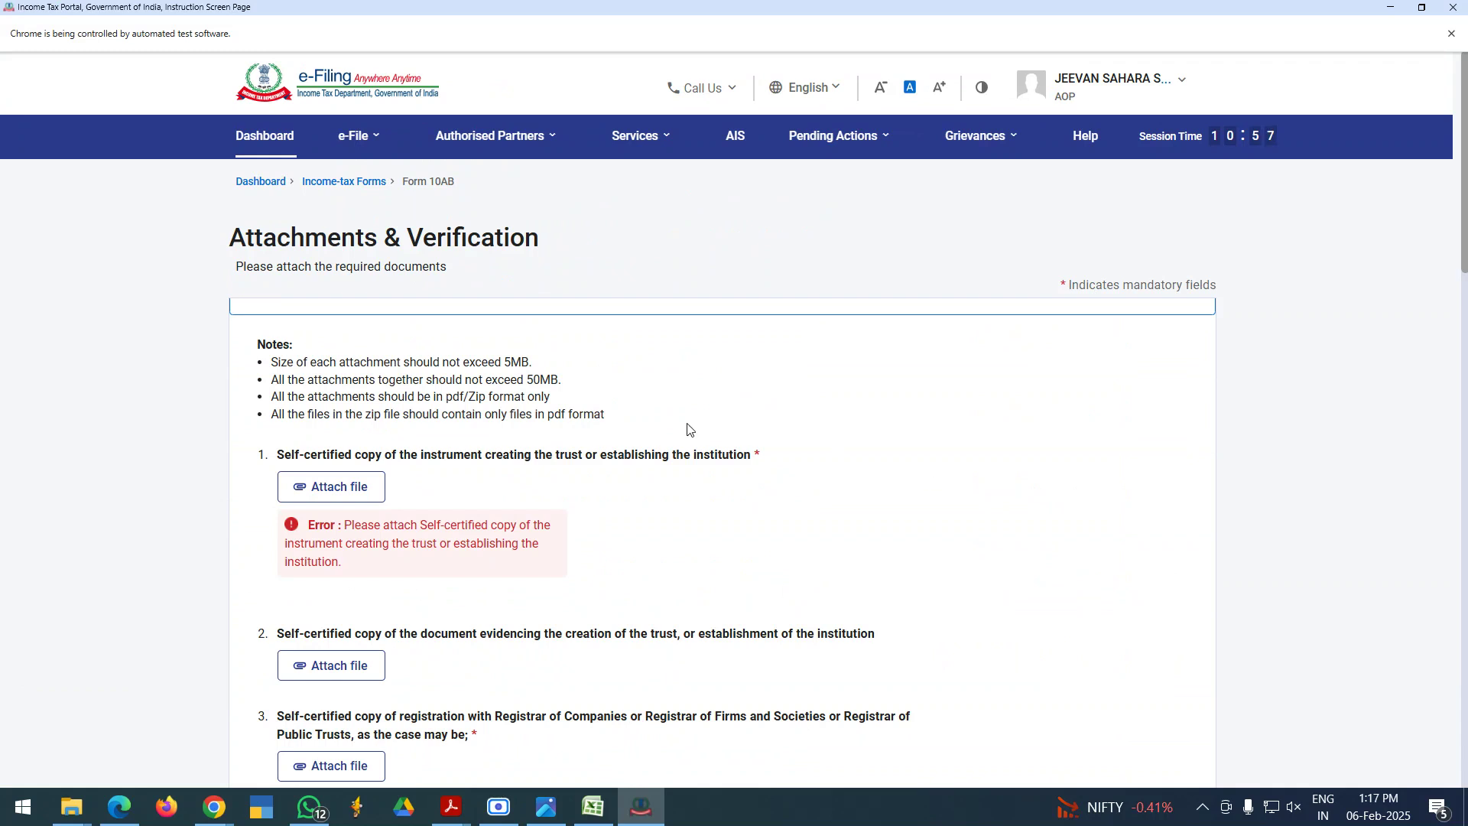
{"action": "left_click_drag", "start_coordinate": [317, 455], "coordinate": [760, 460]}
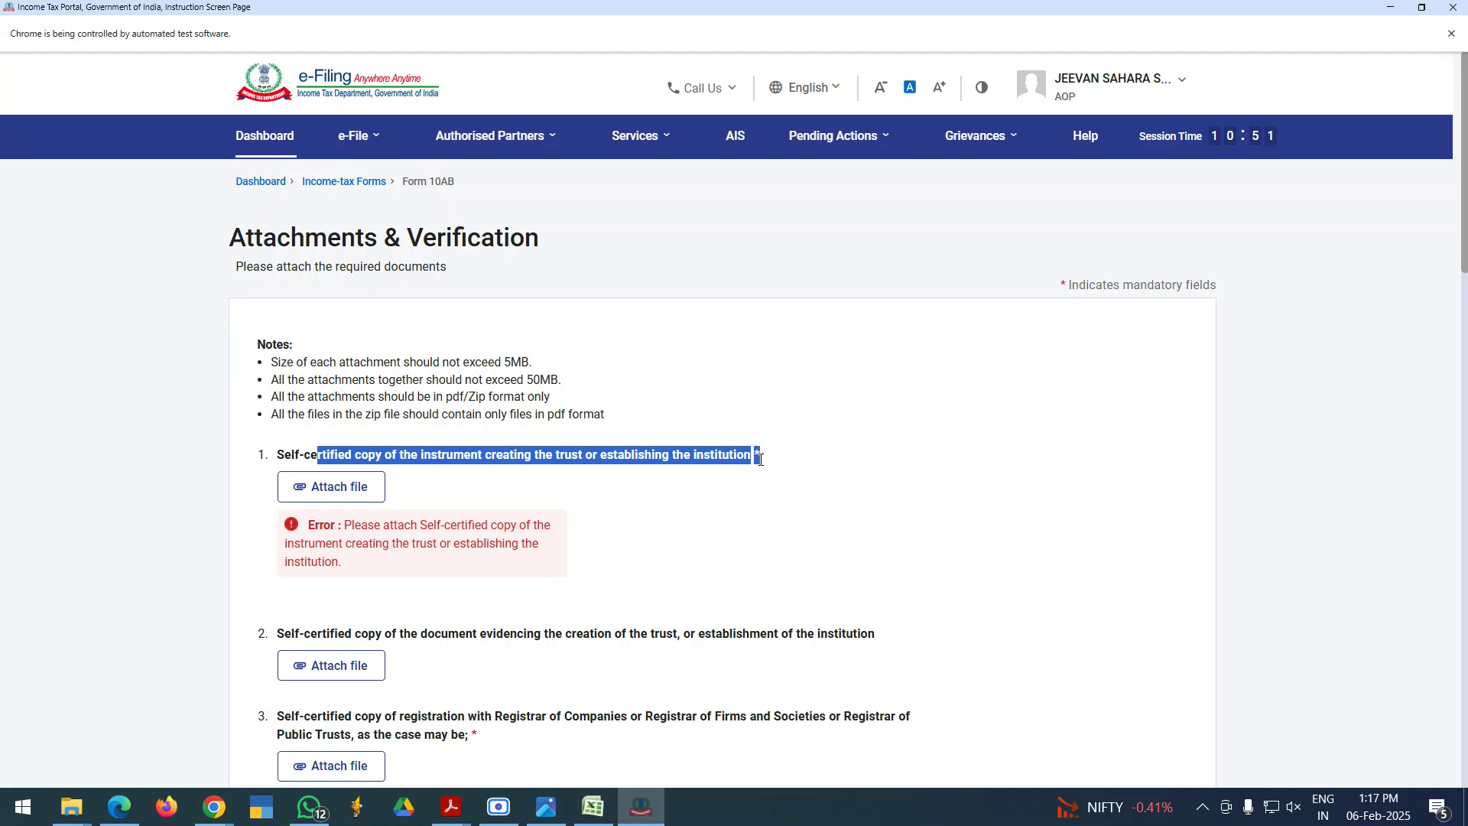
{"action": "left_click", "coordinate": [389, 460]}
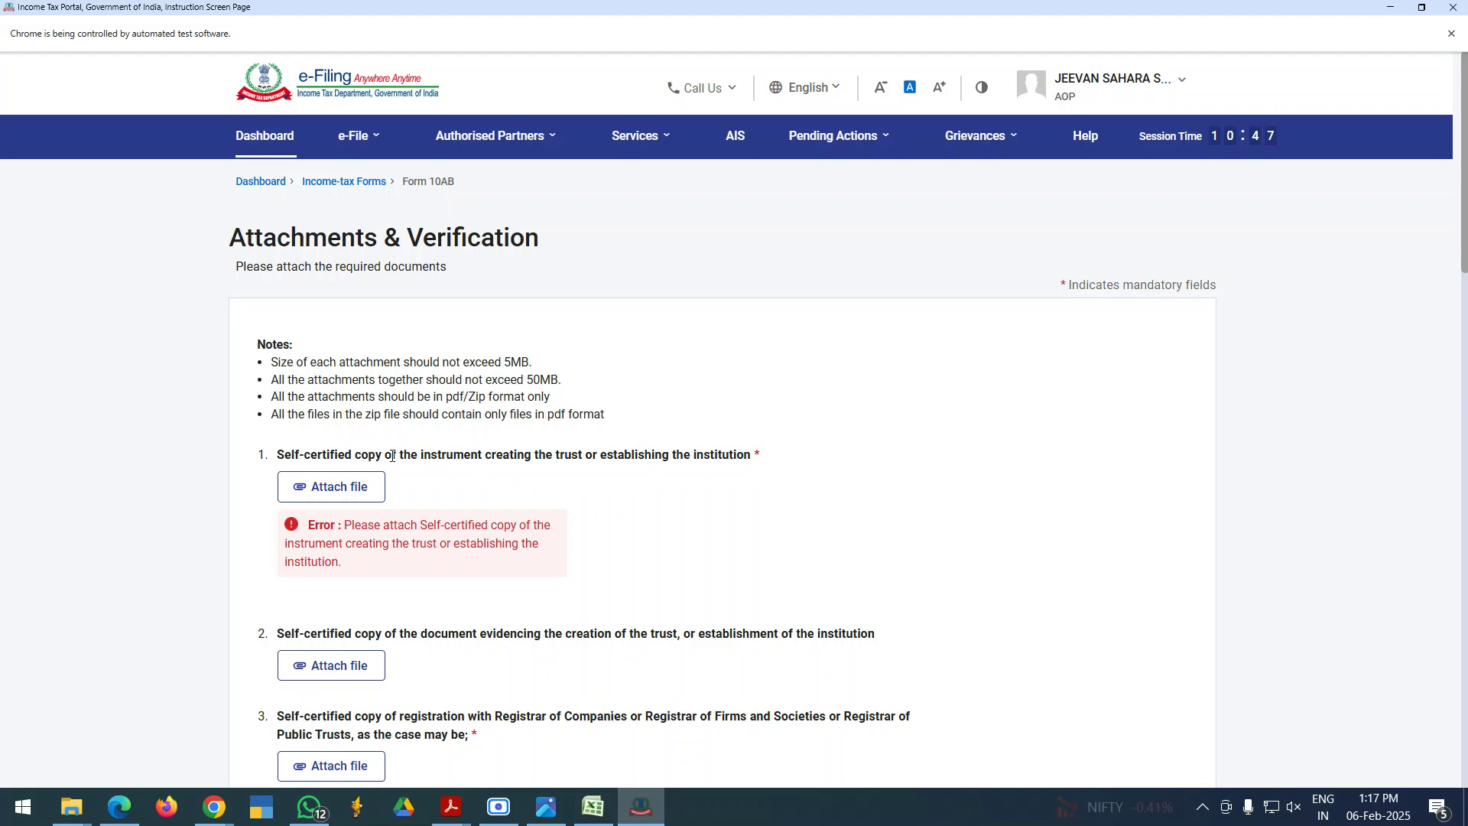
{"action": "left_click_drag", "start_coordinate": [390, 460], "coordinate": [748, 460]}
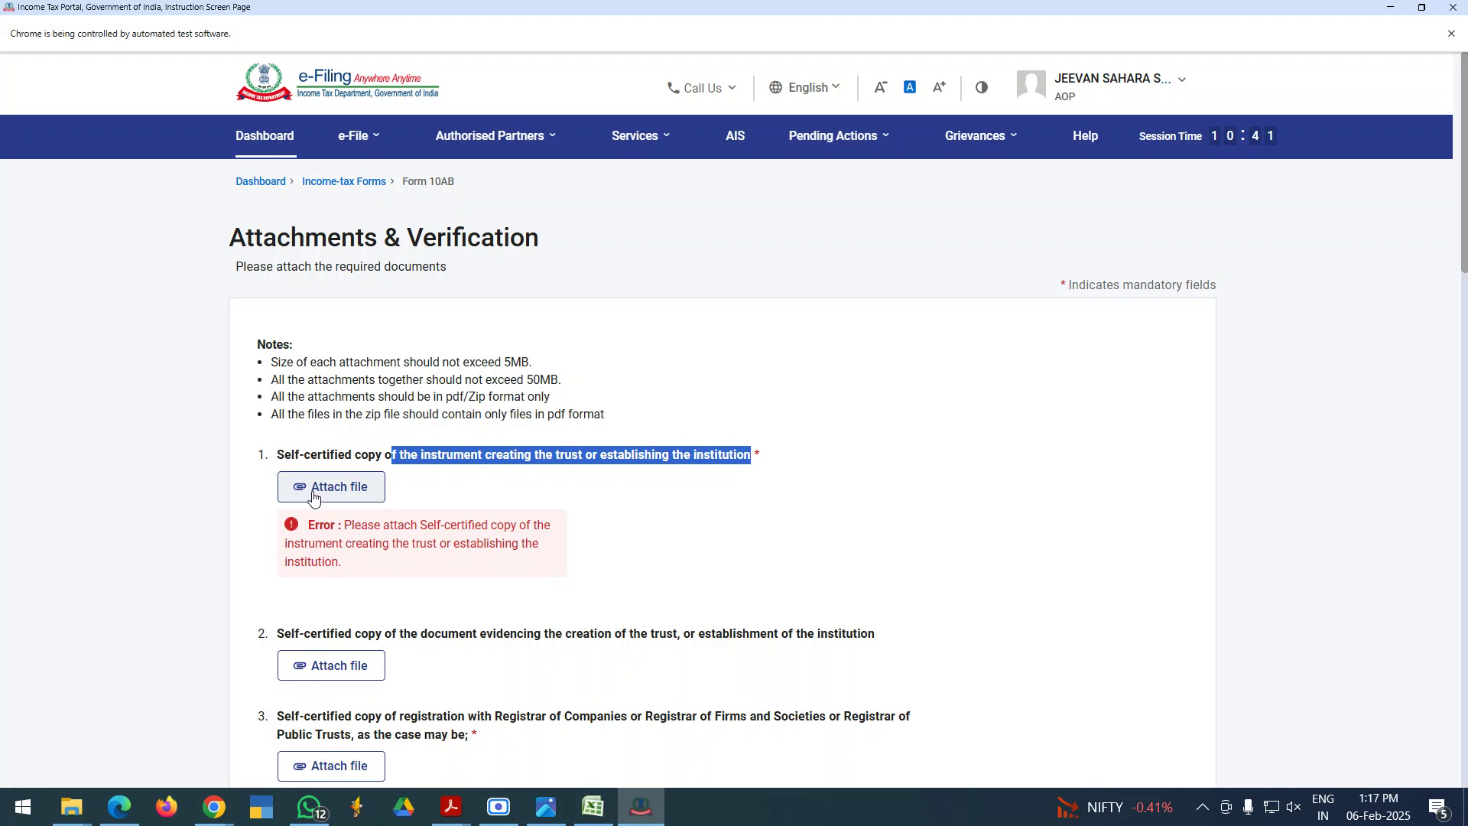
- Highlight the wording of item 2 on evidence of the trust's creation and item 3 on registration with the Registrar
{"action": "scroll", "coordinate": [400, 650], "scroll_direction": "down", "scroll_amount": 2}
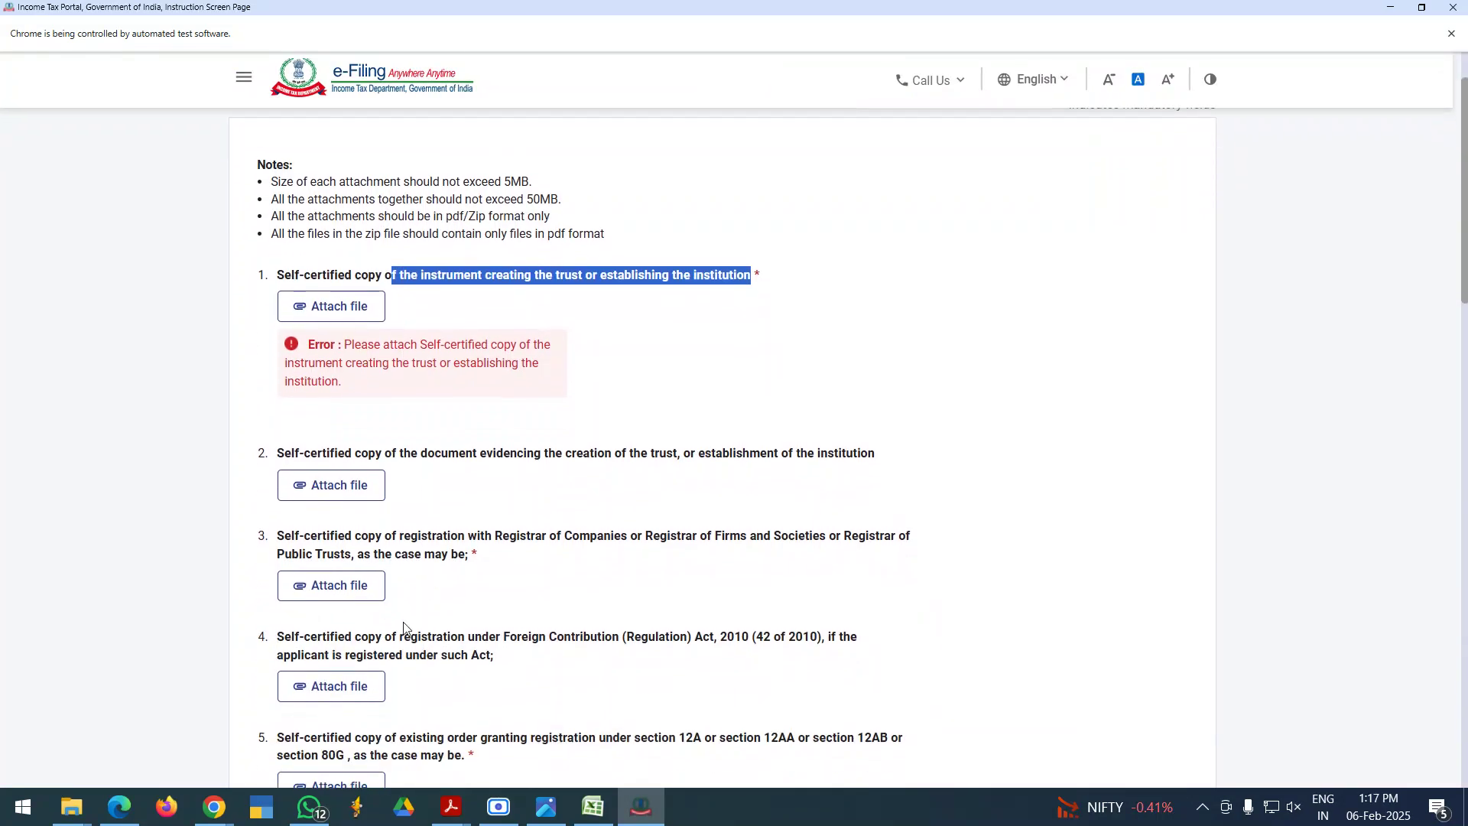
{"action": "left_click_drag", "start_coordinate": [442, 453], "coordinate": [686, 456]}
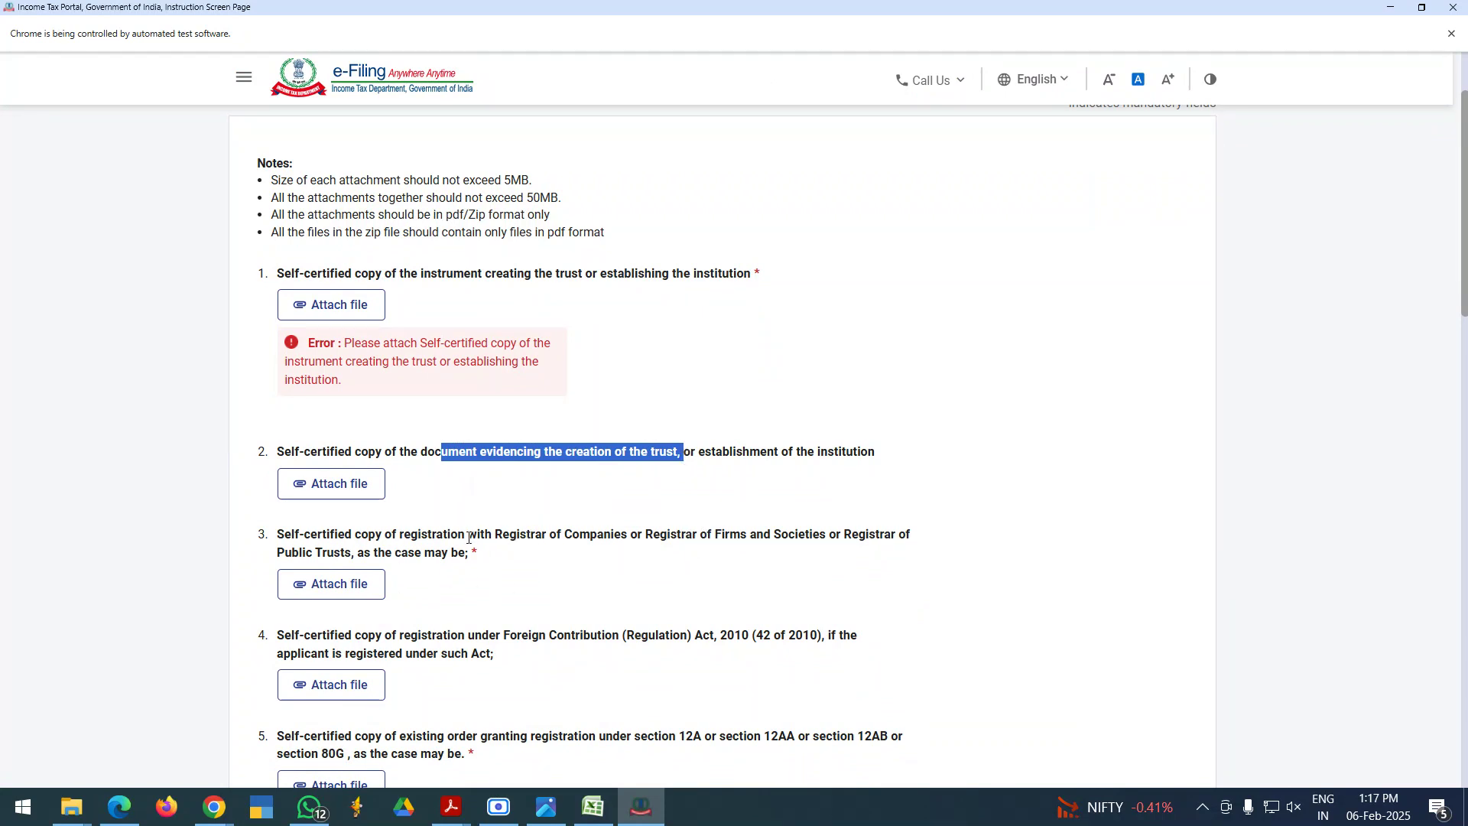
{"action": "scroll", "coordinate": [464, 537], "scroll_direction": "down", "scroll_amount": 1}
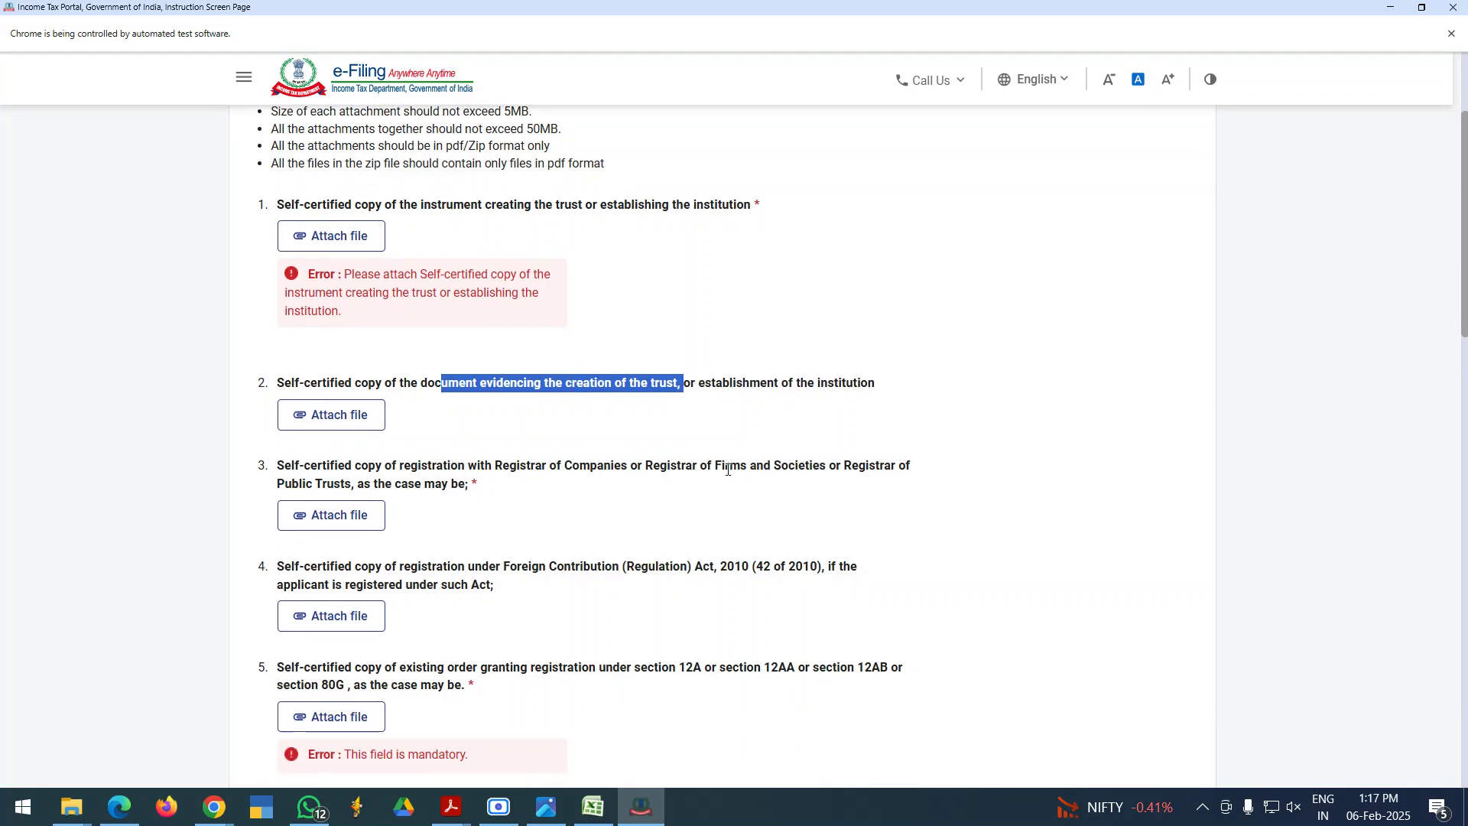
{"action": "left_click_drag", "start_coordinate": [771, 466], "coordinate": [484, 488]}
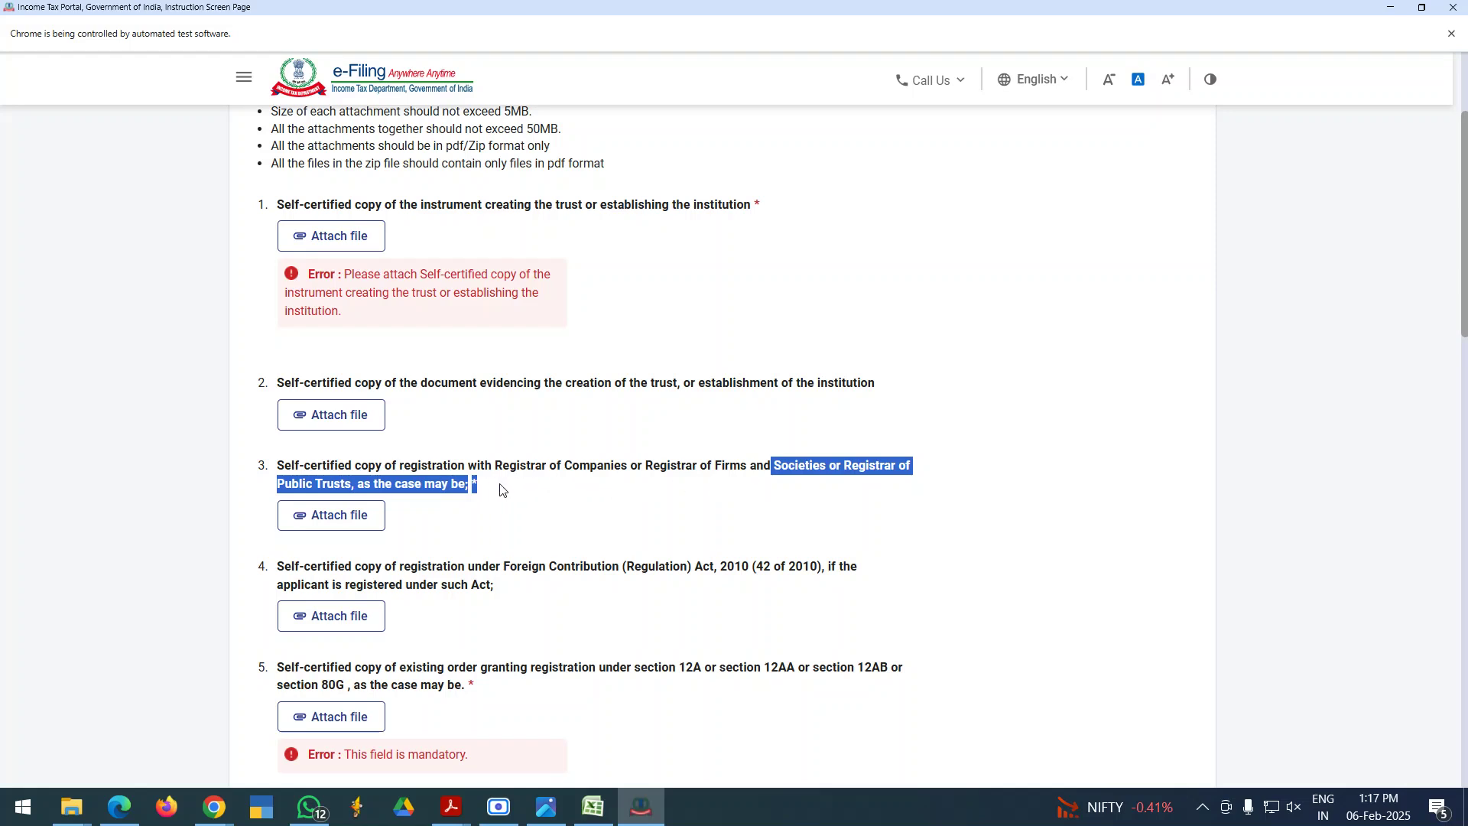
{"action": "left_click_drag", "start_coordinate": [491, 464], "coordinate": [649, 484]}
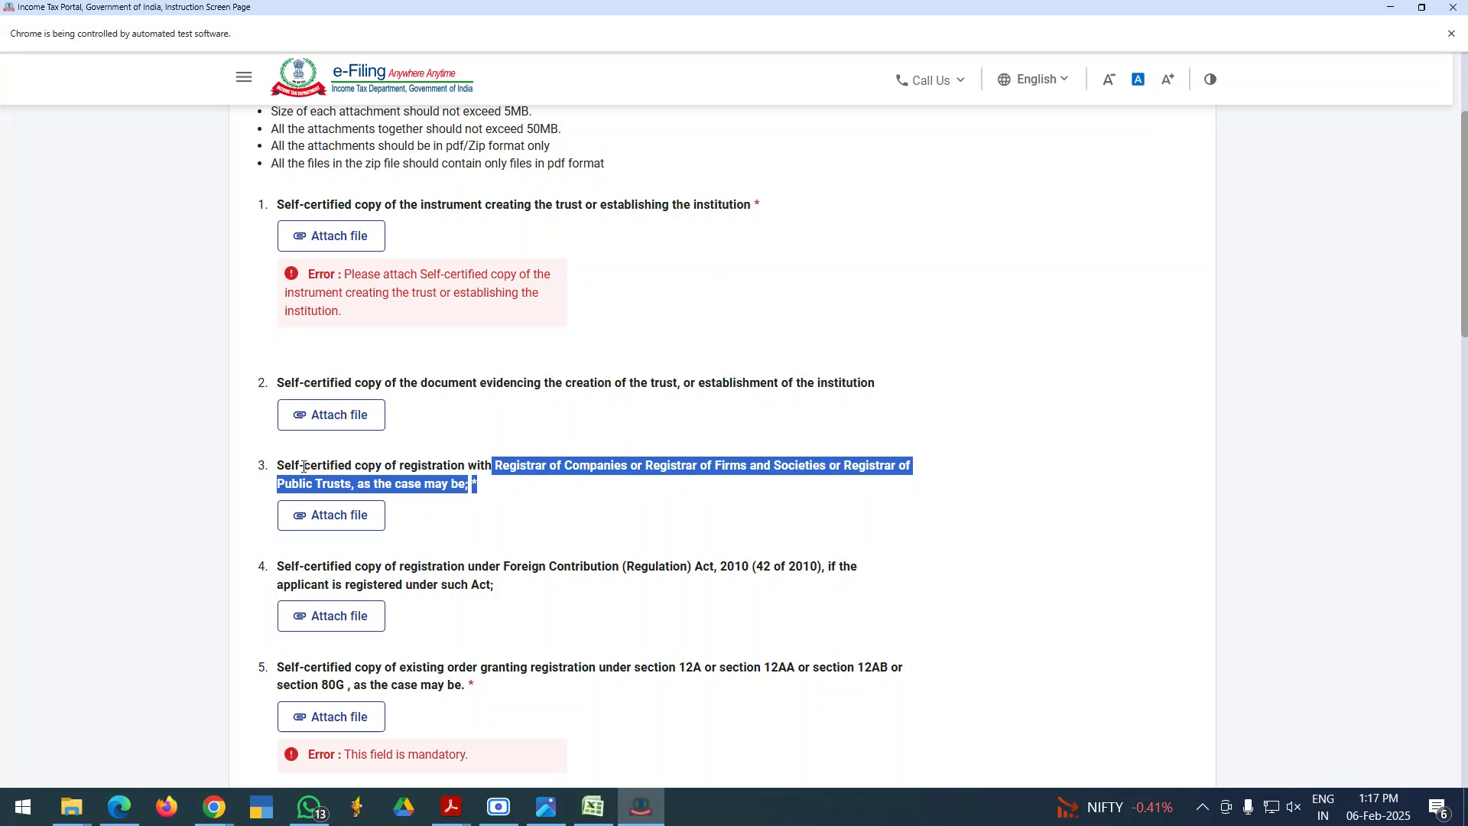
{"action": "left_click_drag", "start_coordinate": [303, 466], "coordinate": [478, 495]}
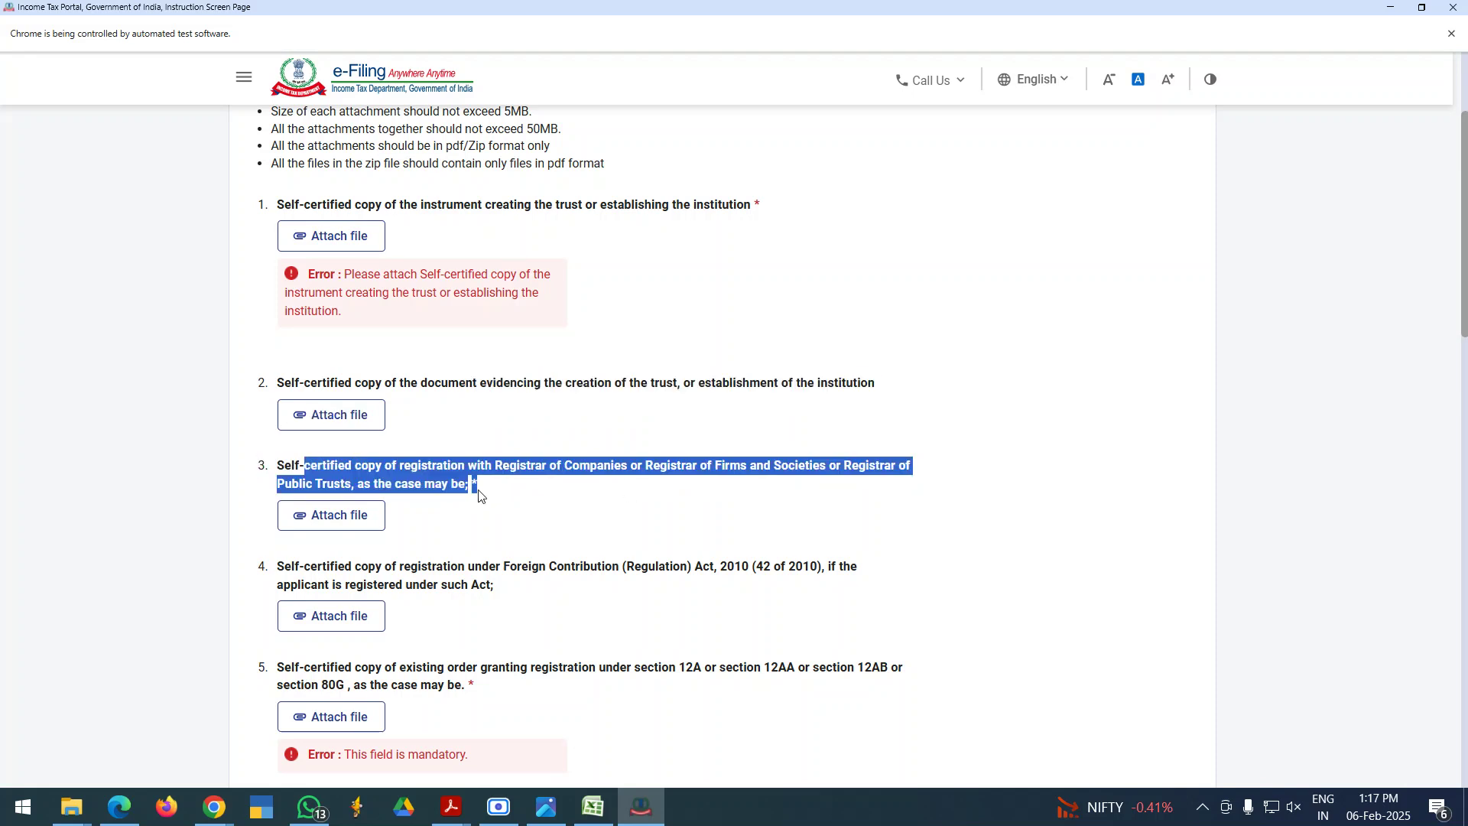
- Highlight the wording of item 5 on the existing order granting registration under section 12A, 12AA, 12AB or 80G
{"action": "scroll", "coordinate": [524, 547], "scroll_direction": "down", "scroll_amount": 3}
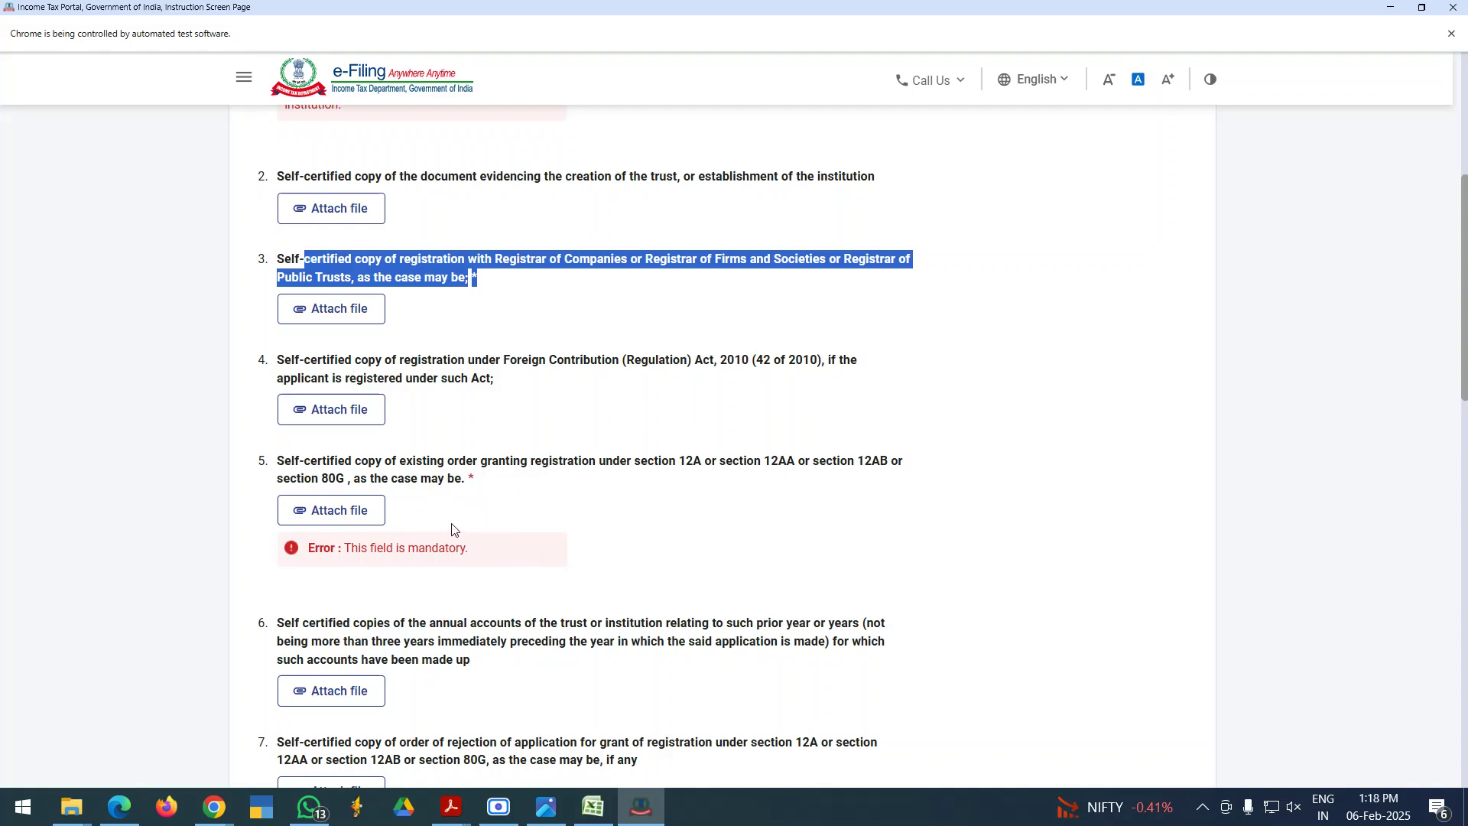
{"action": "left_click_drag", "start_coordinate": [450, 475], "coordinate": [494, 480]}
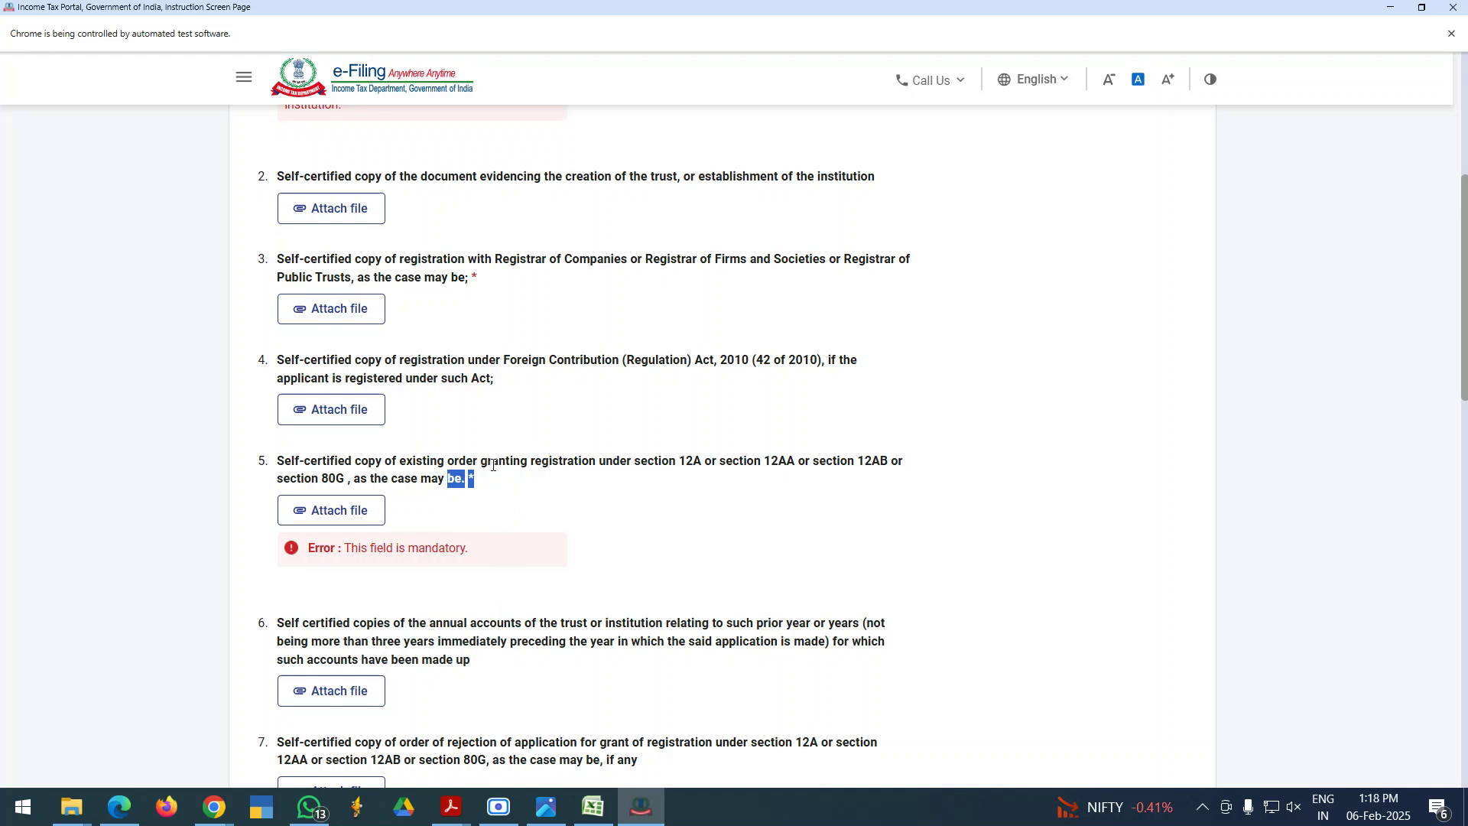
{"action": "left_click_drag", "start_coordinate": [490, 461], "coordinate": [453, 479]}
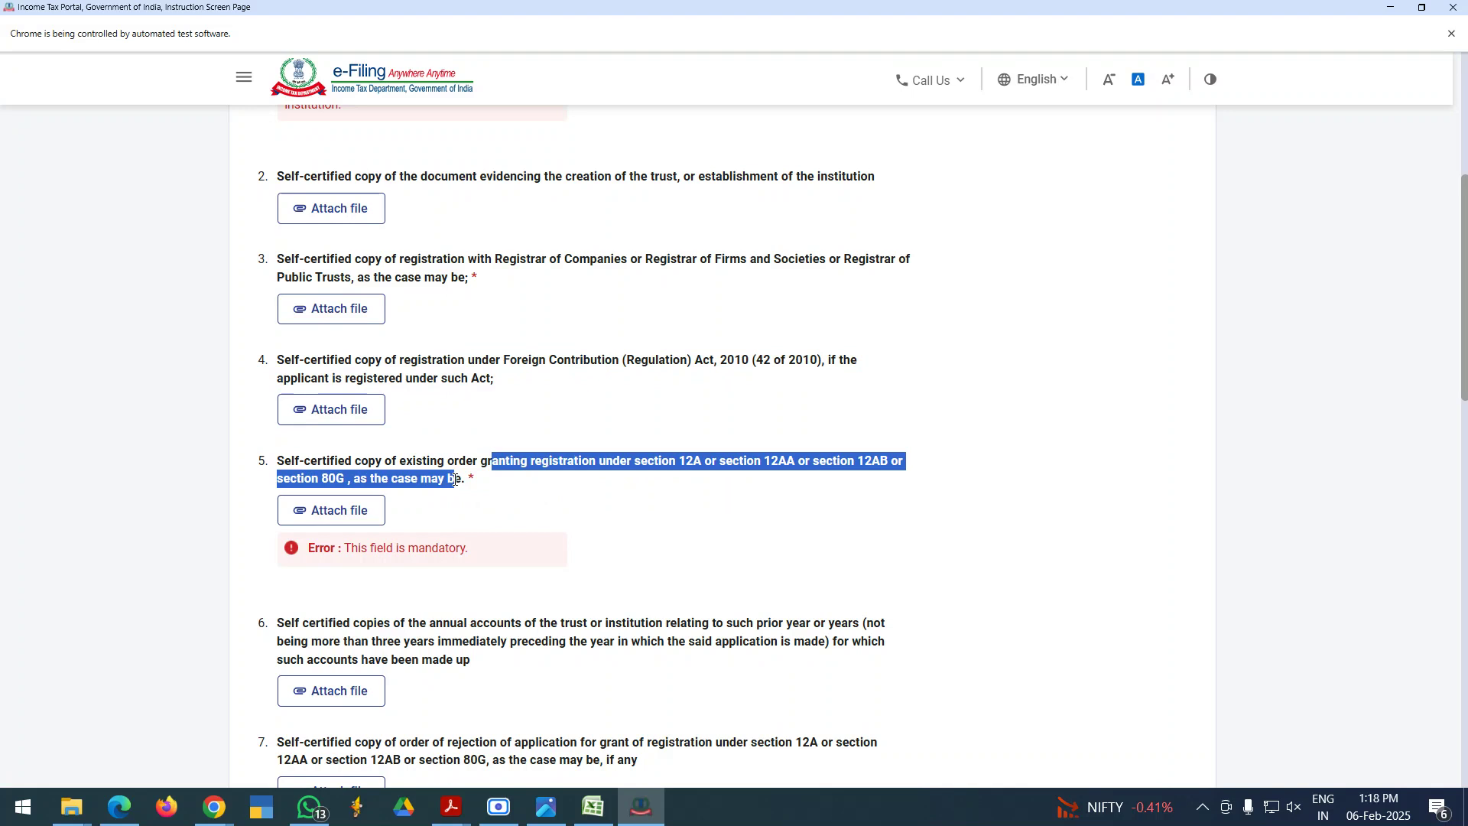
{"action": "left_click_drag", "start_coordinate": [454, 479], "coordinate": [513, 487]}
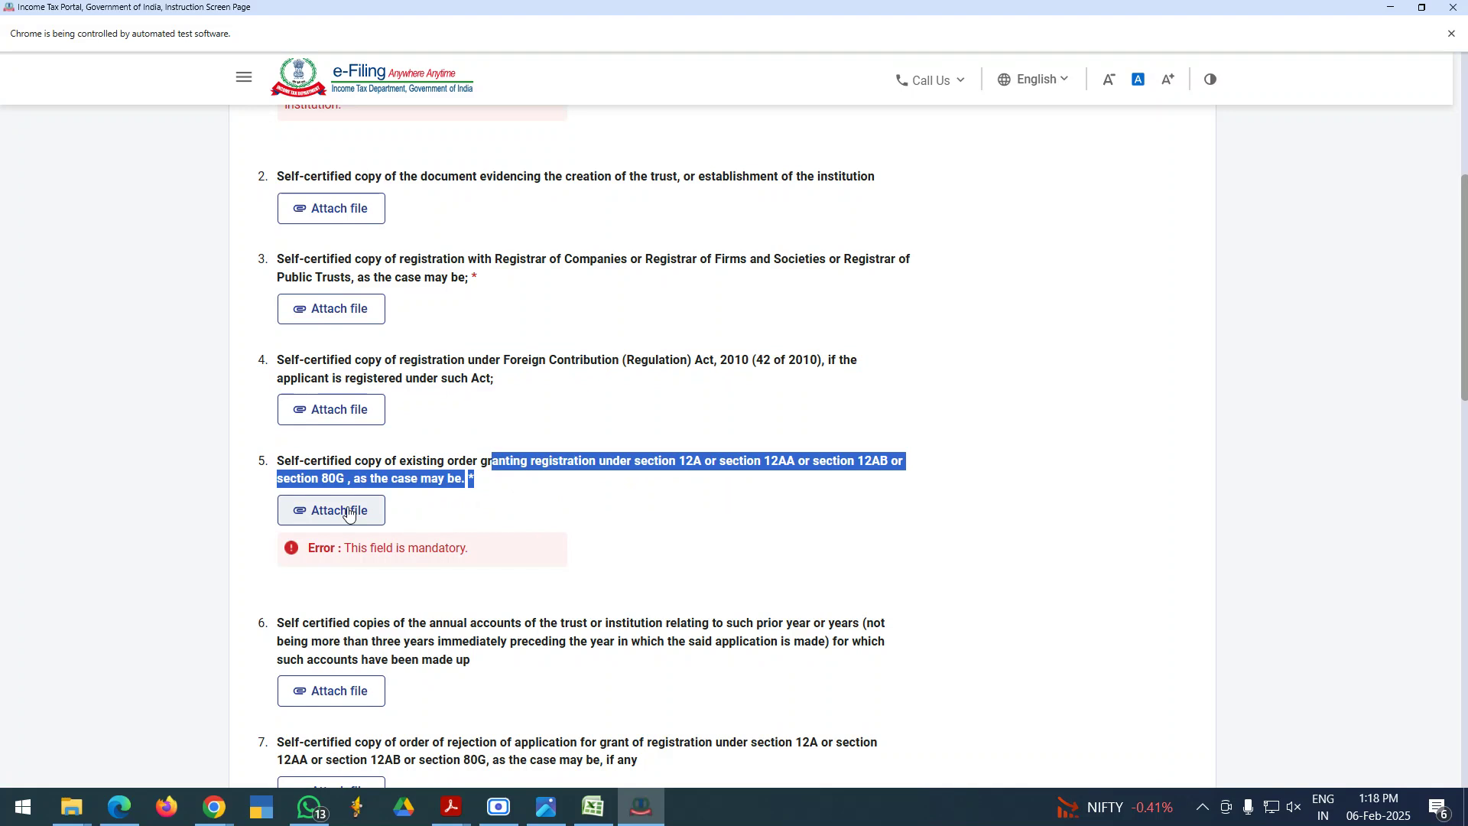
{"action": "left_click_drag", "start_coordinate": [279, 461], "coordinate": [476, 484]}
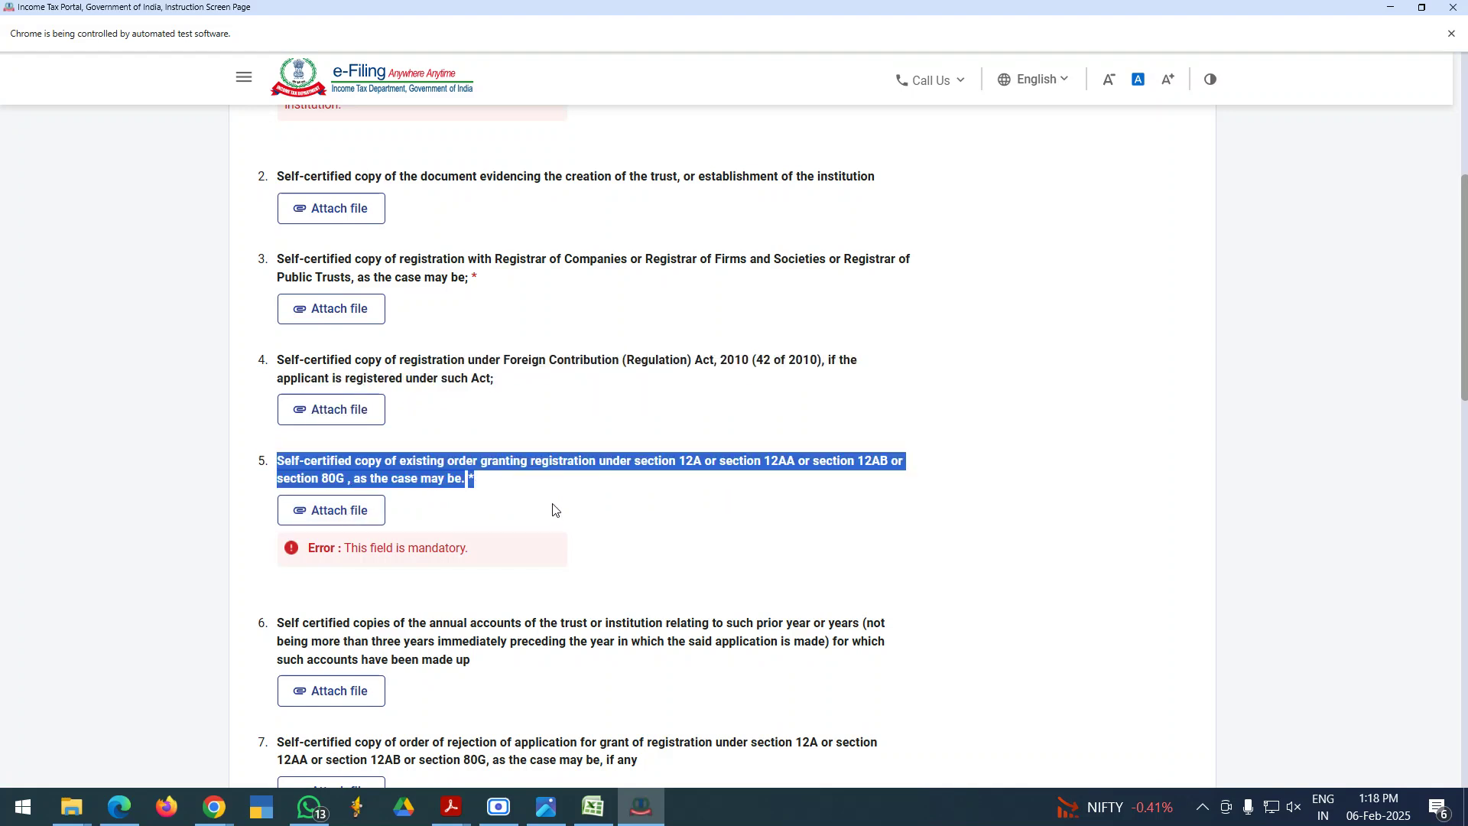
- Look over attachment items 6 to 11 and highlight item 11 on the existing notification granting approval under section 35
{"action": "scroll", "coordinate": [555, 510], "scroll_direction": "down", "scroll_amount": 3}
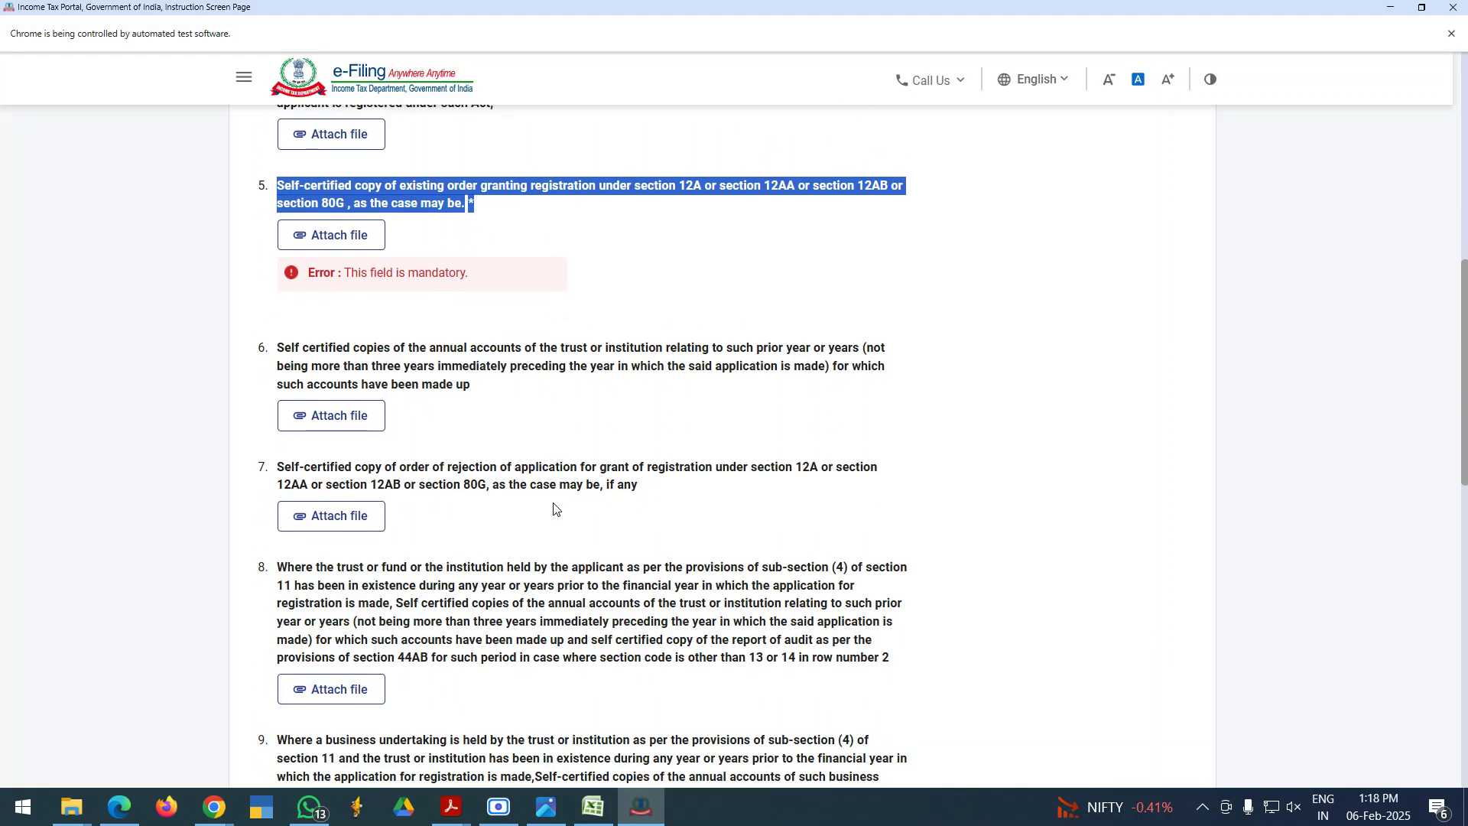
{"action": "scroll", "coordinate": [556, 510], "scroll_direction": "down", "scroll_amount": 6}
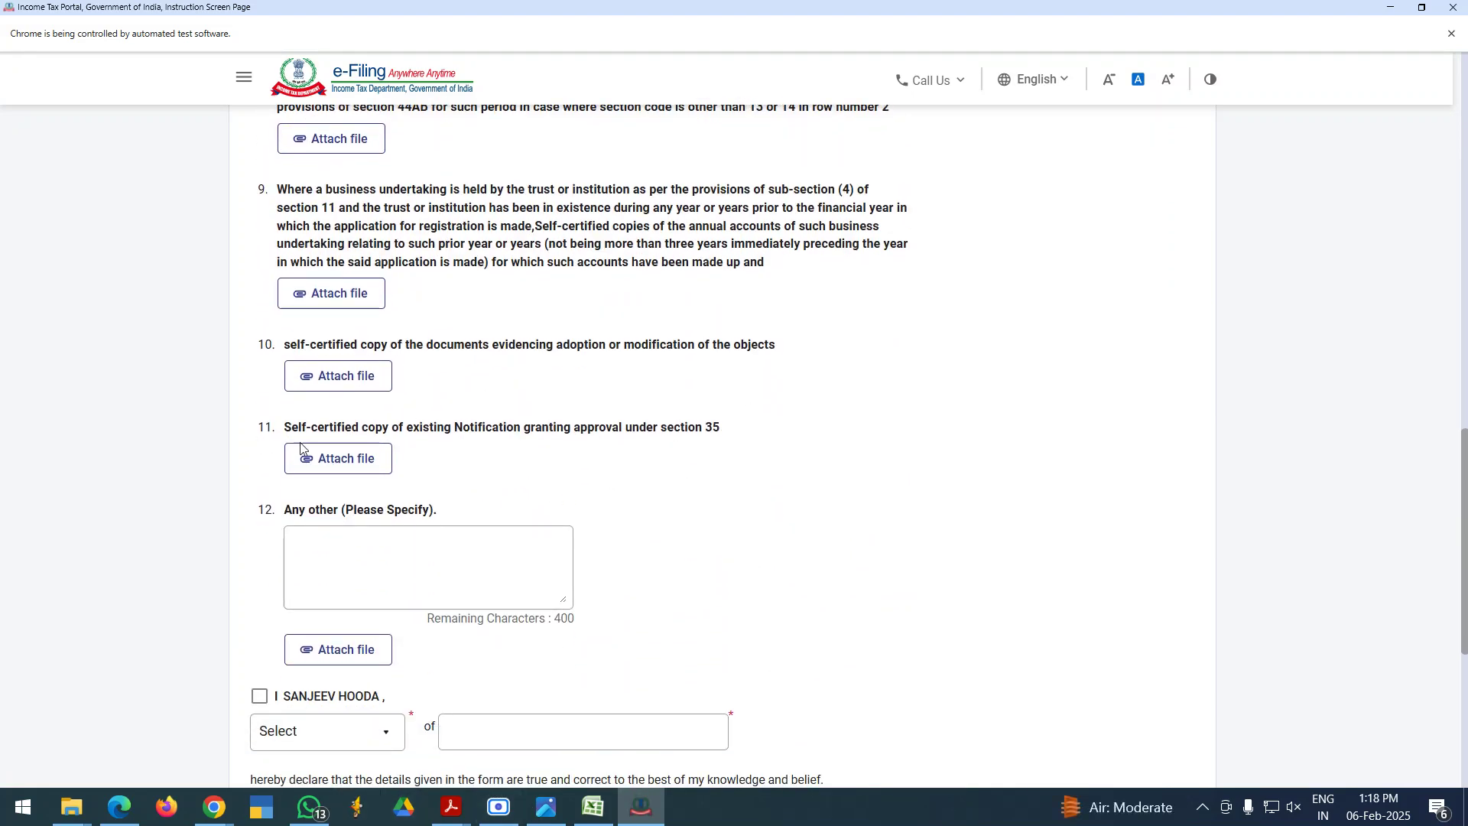
{"action": "left_click_drag", "start_coordinate": [426, 426], "coordinate": [728, 437]}
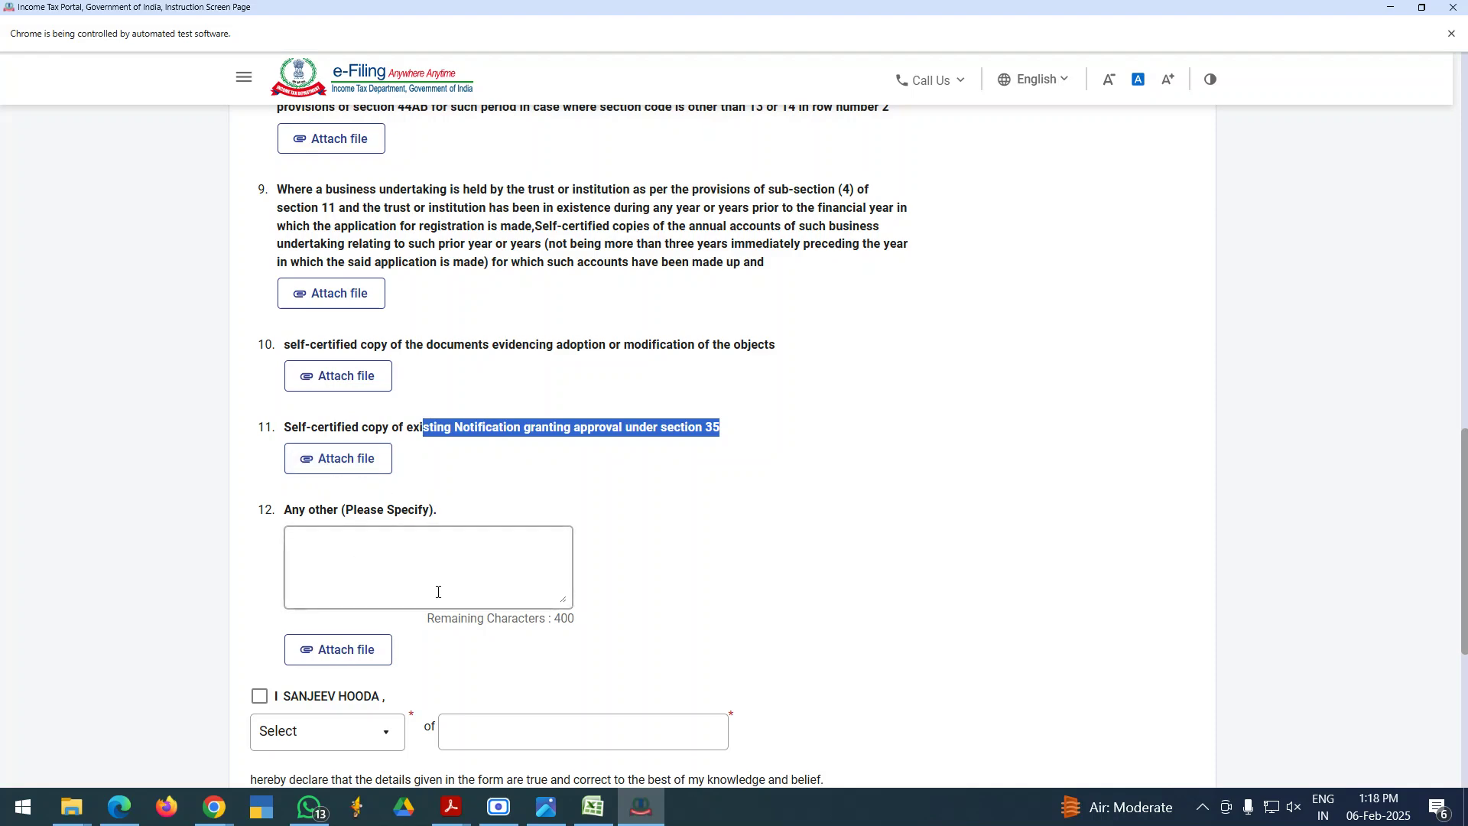
- Examine item 12 and the declaration fields of Attachments & Verification, and return to the form's section list without saving
{"action": "scroll", "coordinate": [437, 602], "scroll_direction": "down", "scroll_amount": 5}
{"action": "scroll", "coordinate": [438, 598], "scroll_direction": "up", "scroll_amount": 4}
{"action": "scroll", "coordinate": [861, 740], "scroll_direction": "up", "scroll_amount": 4}
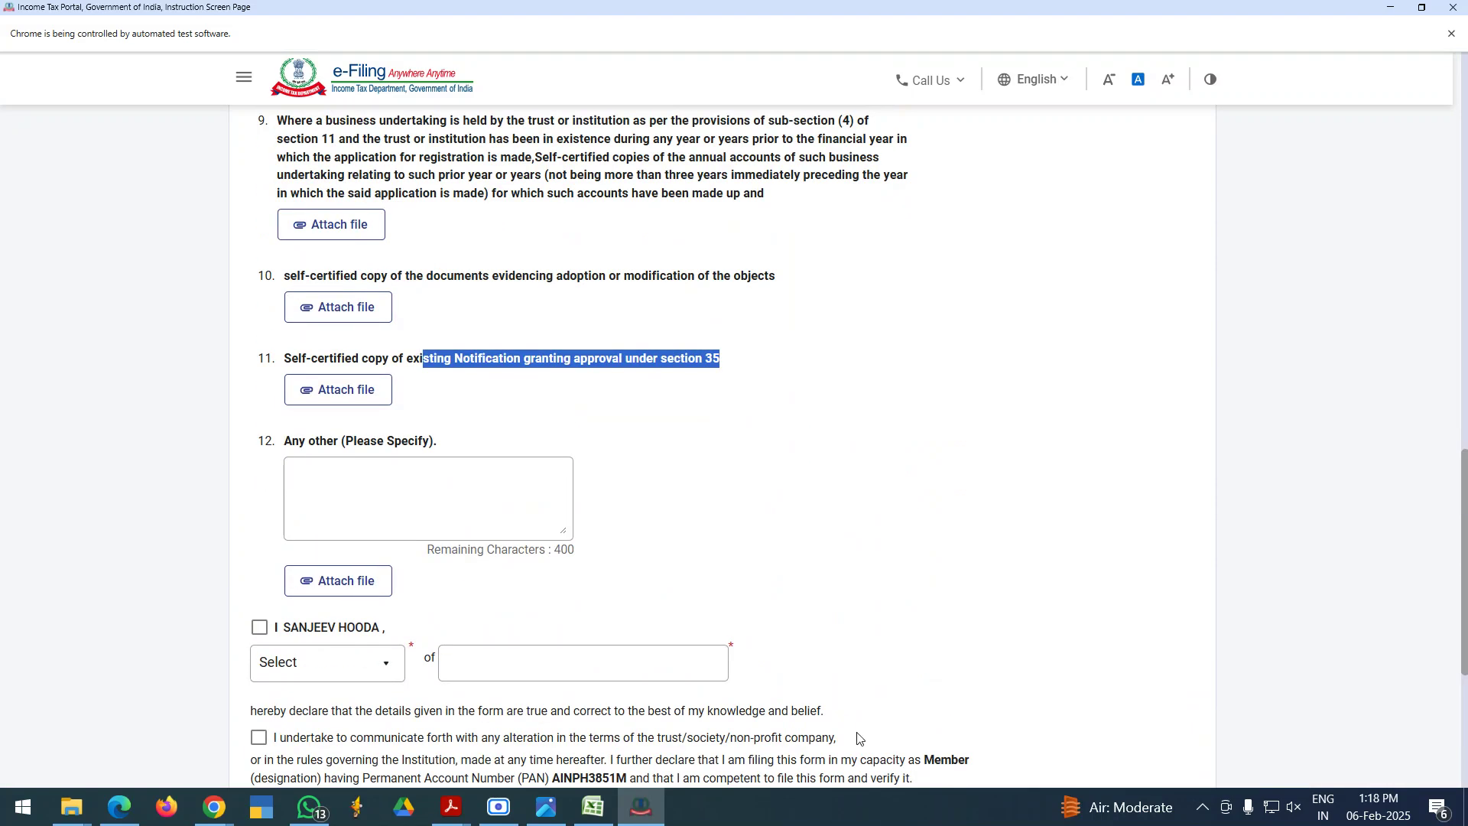
{"action": "scroll", "coordinate": [810, 699], "scroll_direction": "down", "scroll_amount": 3}
{"action": "scroll", "coordinate": [810, 699], "scroll_direction": "up", "scroll_amount": 1}
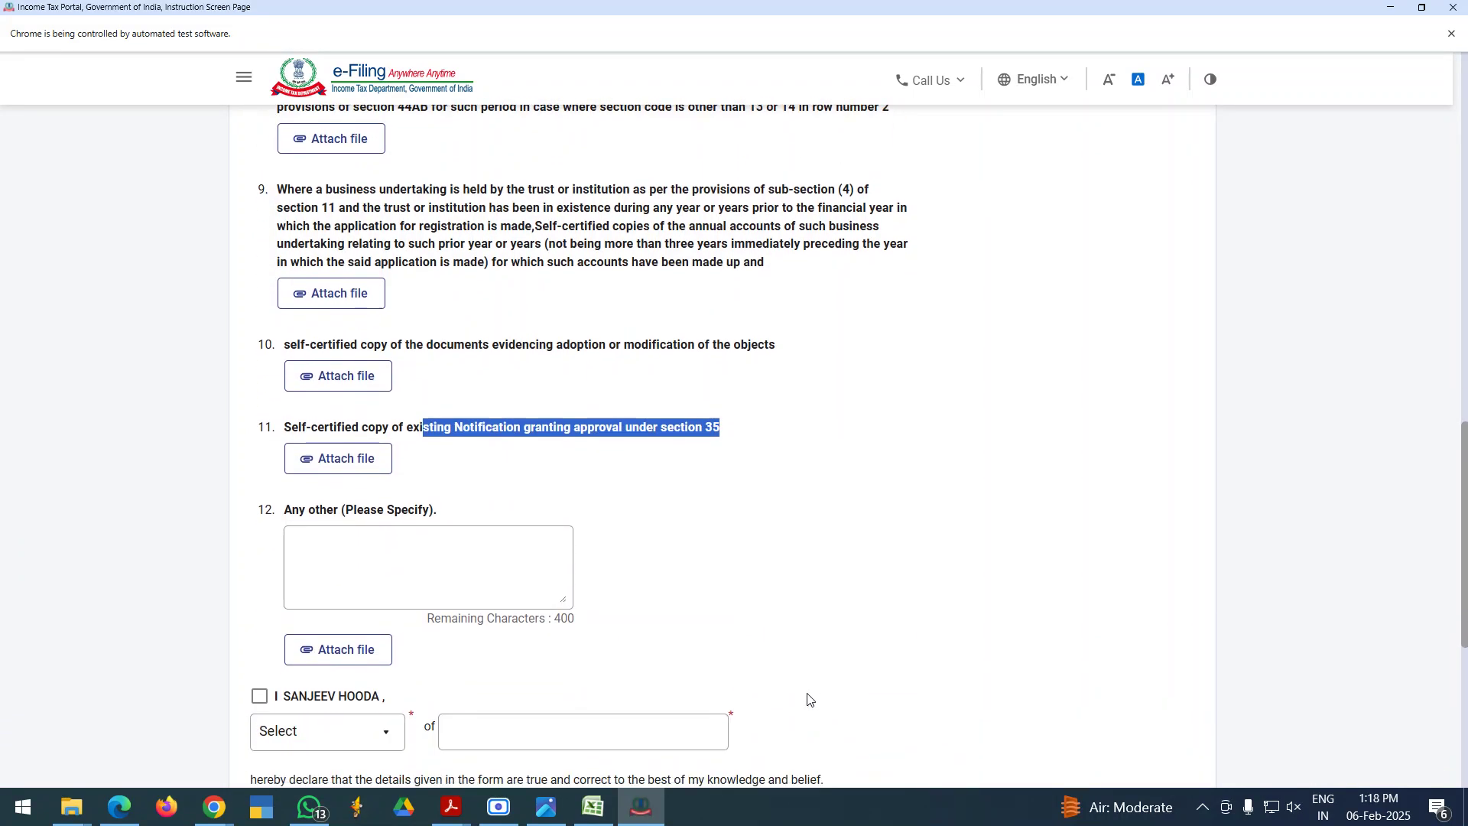
{"action": "scroll", "coordinate": [677, 680], "scroll_direction": "down", "scroll_amount": 6}
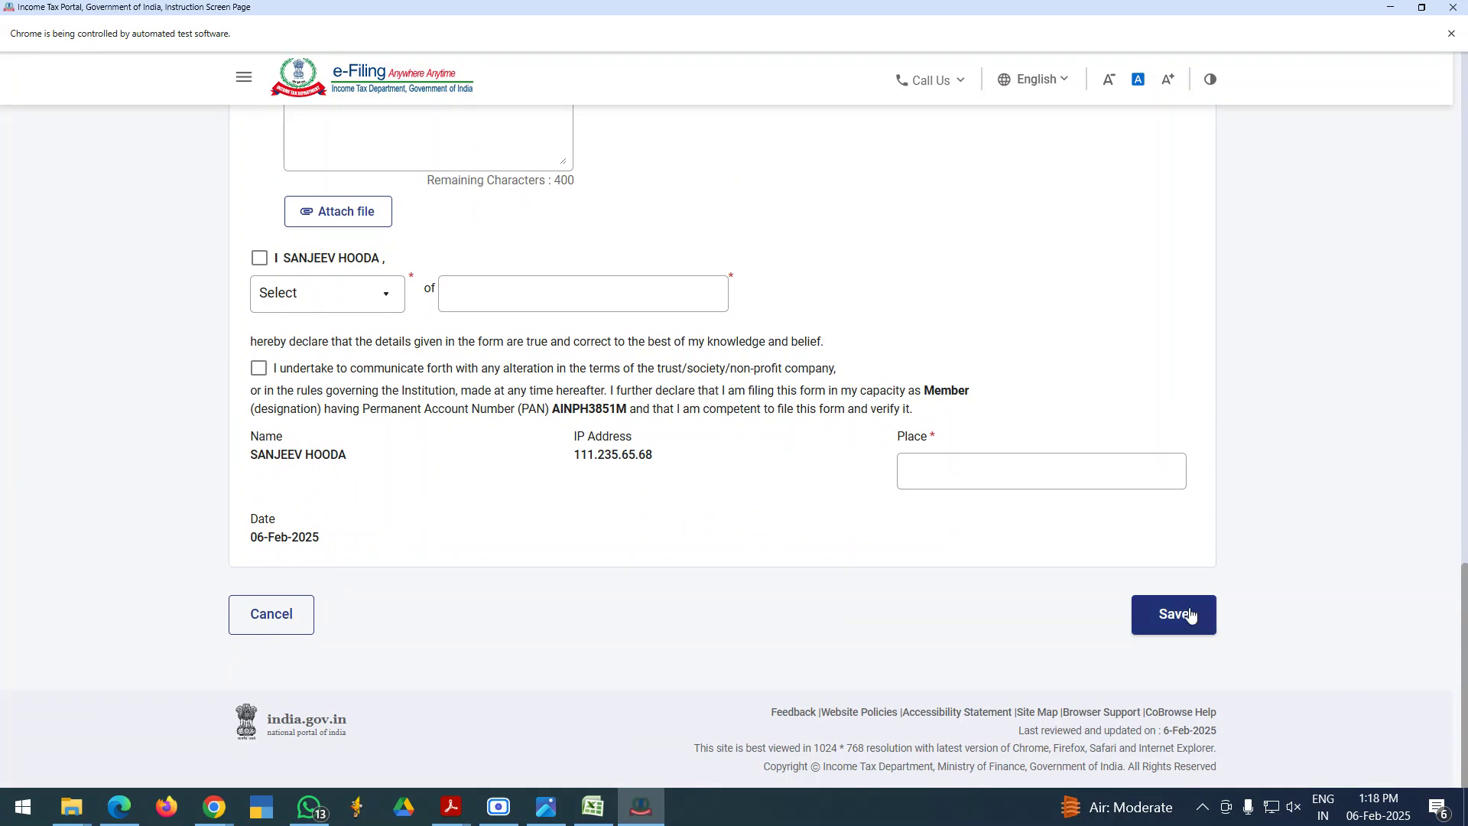
{"action": "left_click", "coordinate": [273, 616]}
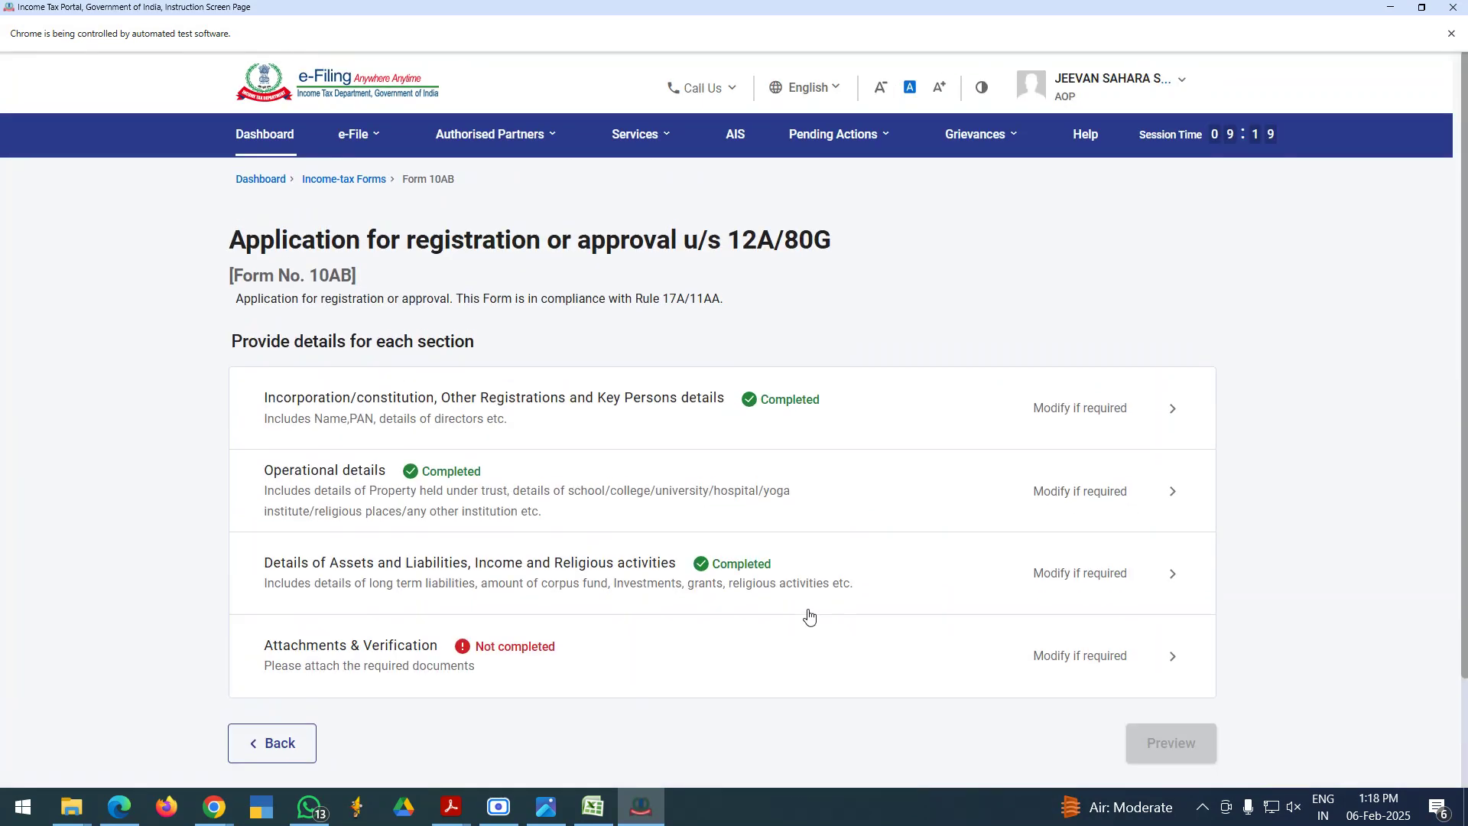
{"action": "scroll", "coordinate": [856, 608], "scroll_direction": "down", "scroll_amount": 2}
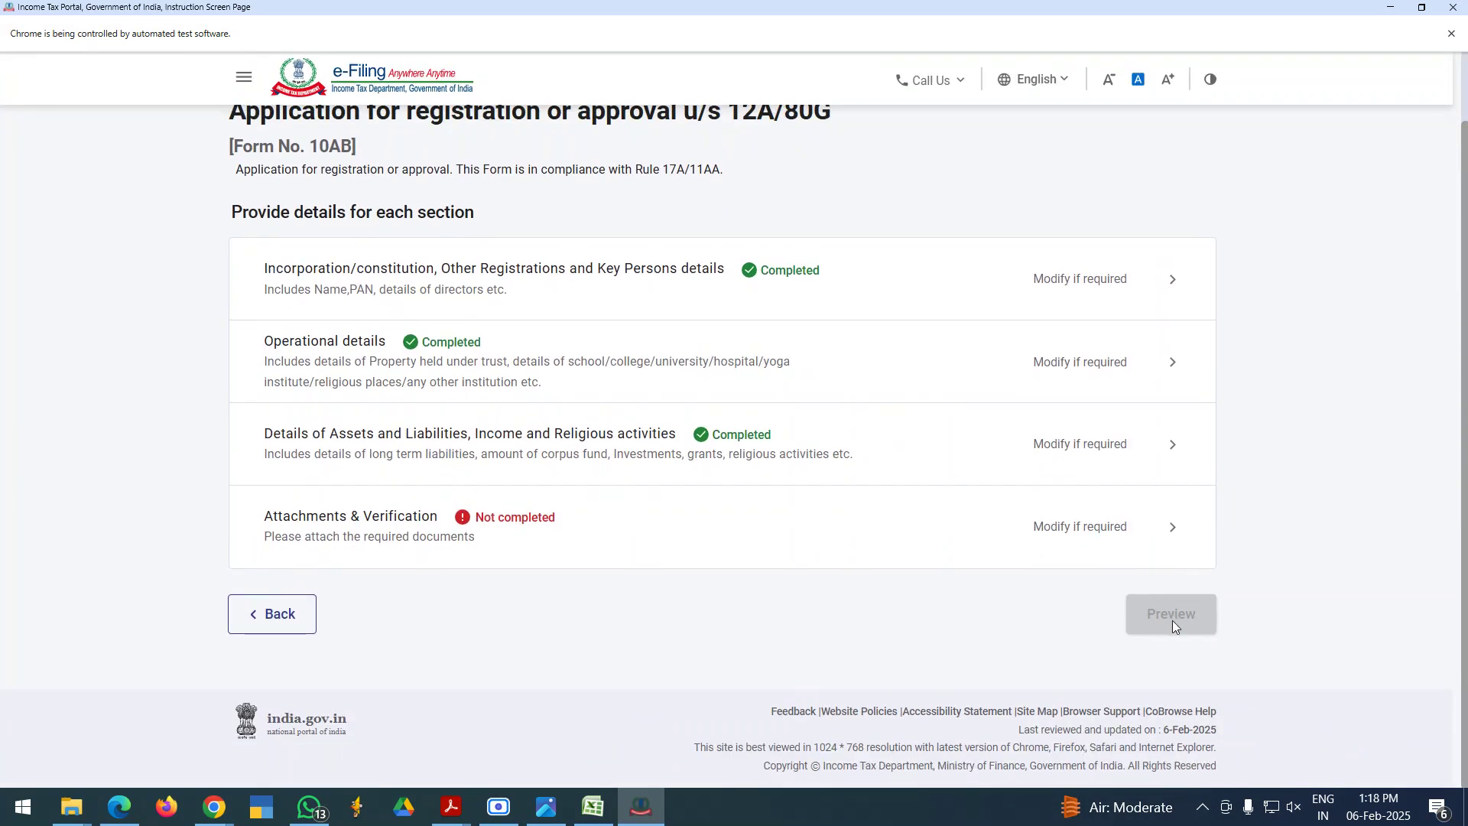